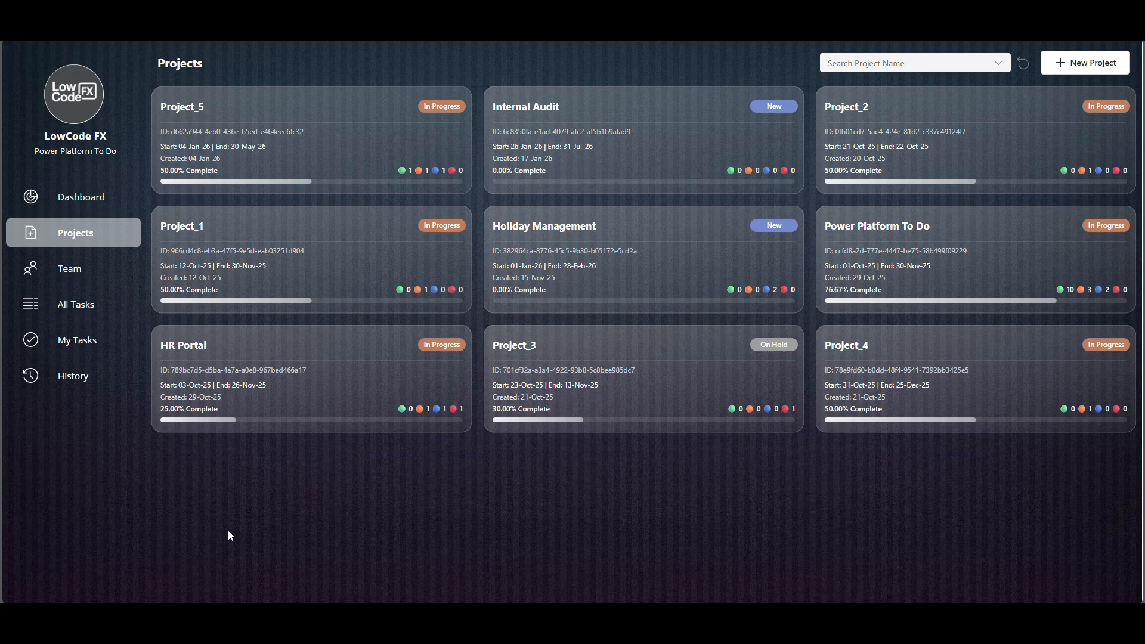
# In All Tasks, set the current status of Project_5's Create FDD task to In Progress and submit it.
pyautogui.click(84, 274)
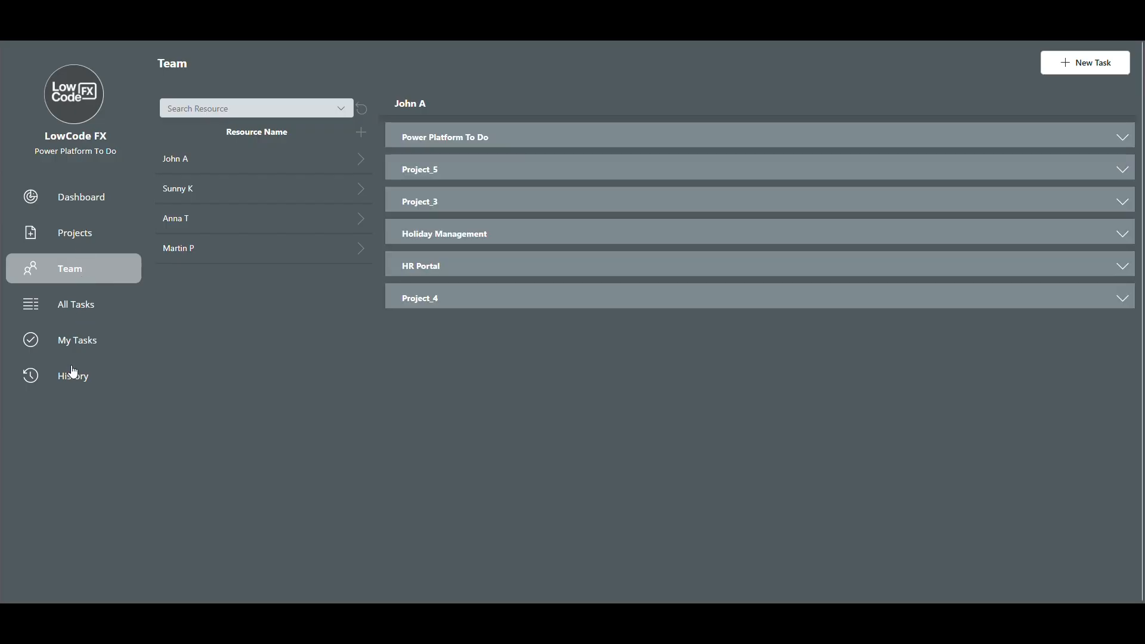
pyautogui.click(85, 306)
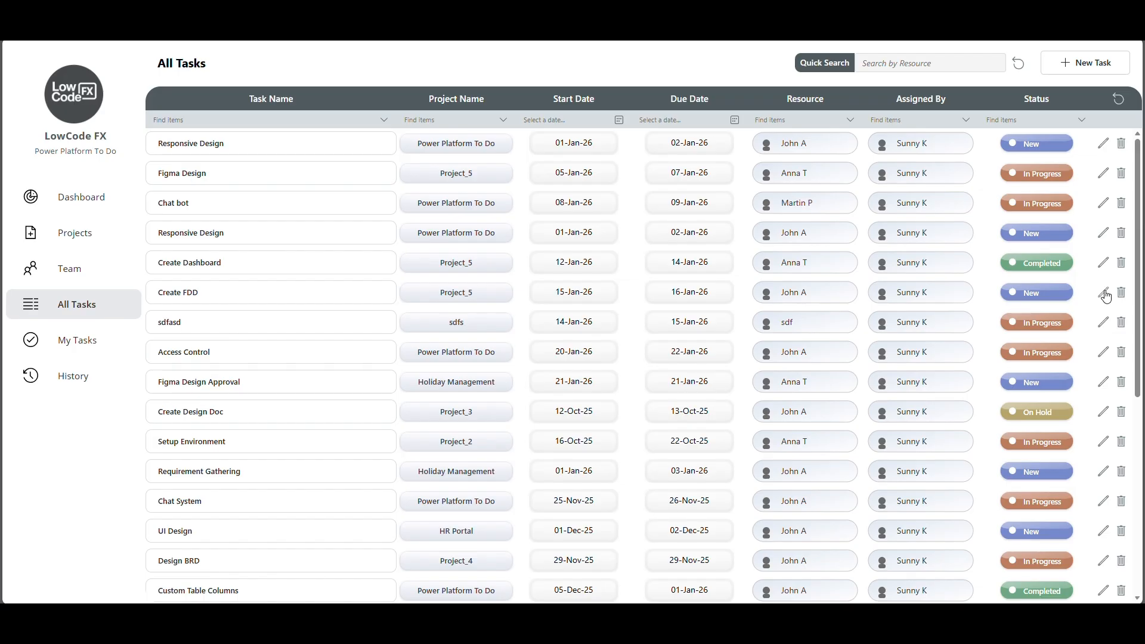
pyautogui.click(1104, 293)
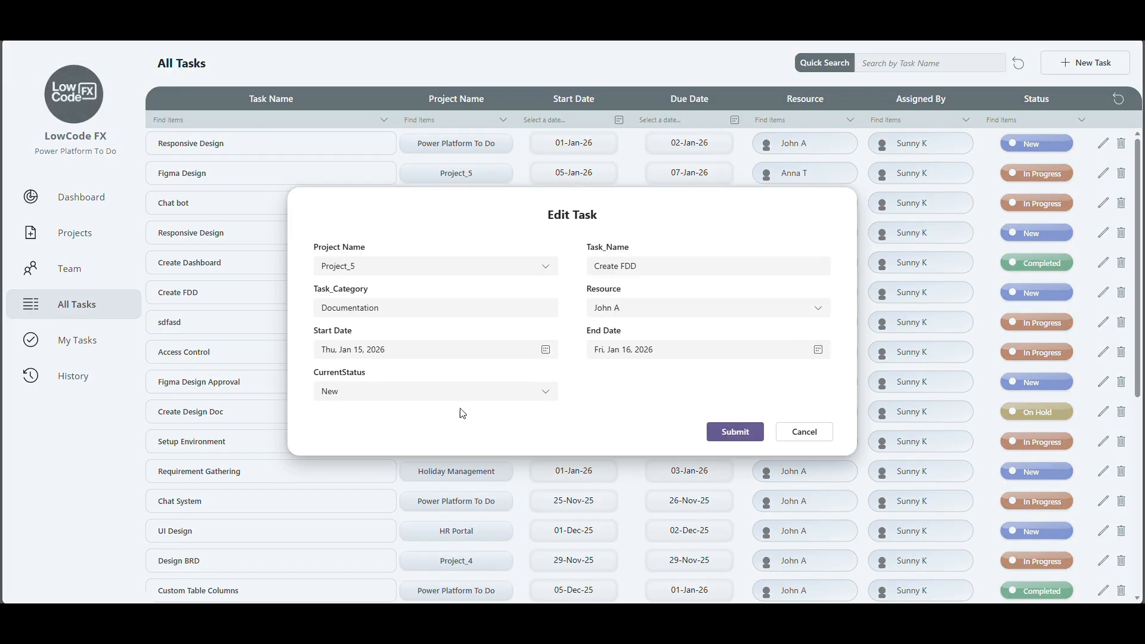
pyautogui.click(544, 393)
pyautogui.click(396, 437)
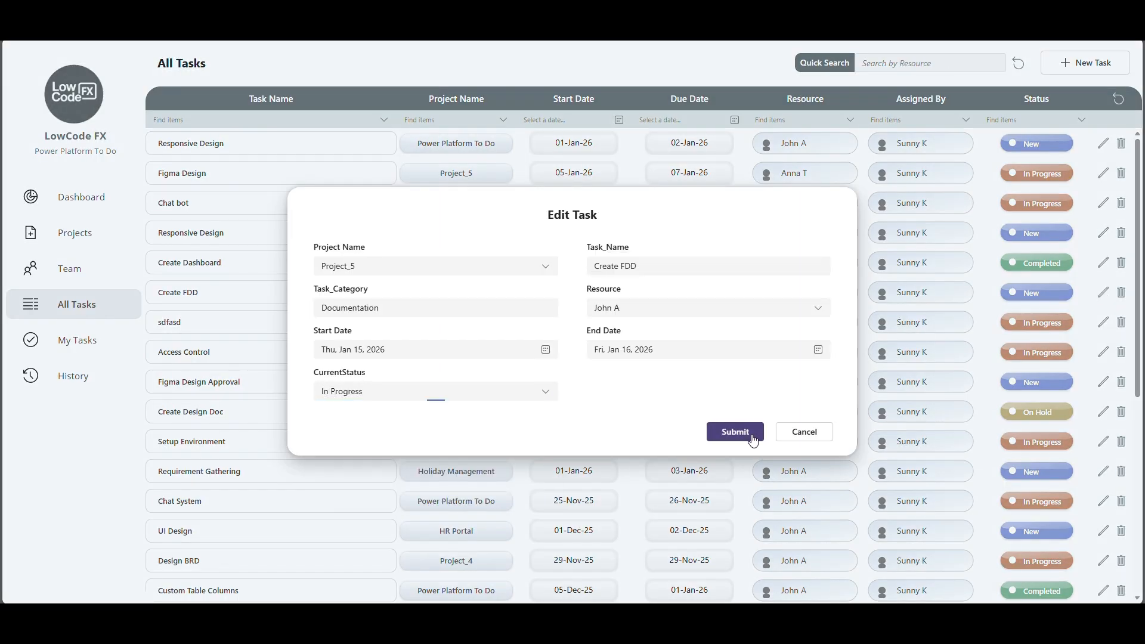
pyautogui.click(734, 431)
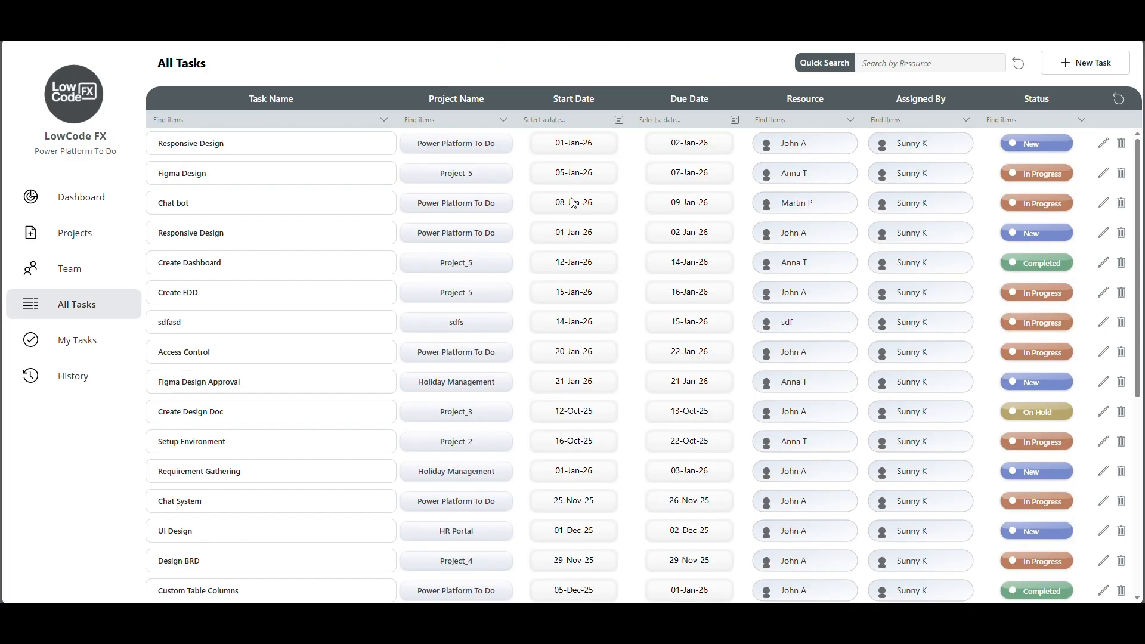
# Look through the running app's Dashboard, History and Projects pages.
pyautogui.click(81, 196)
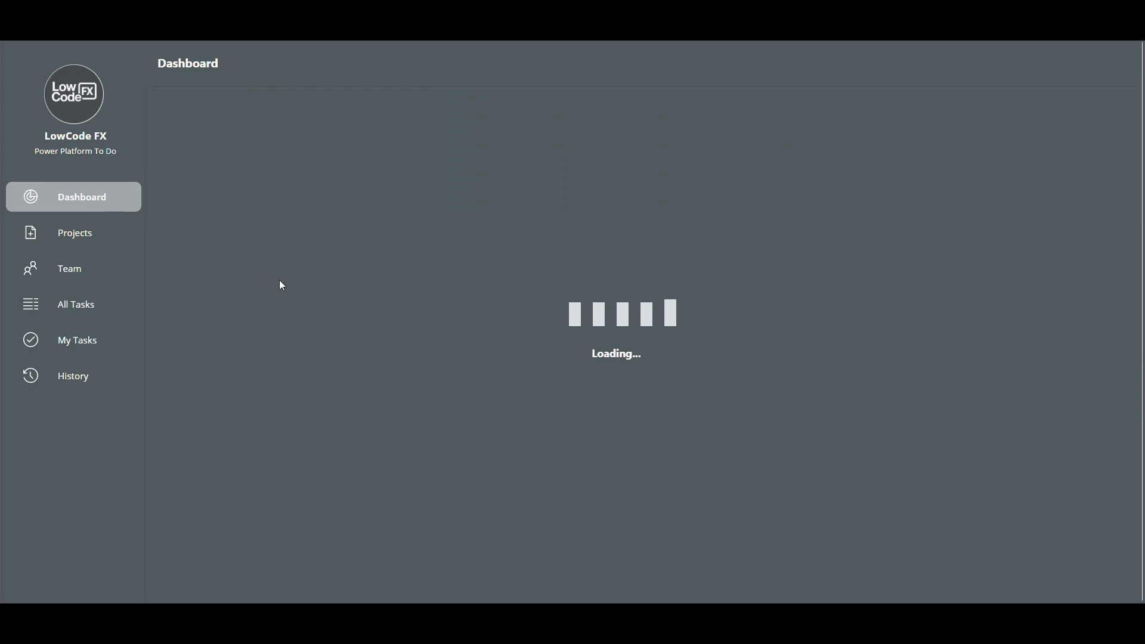
pyautogui.click(64, 202)
pyautogui.click(69, 388)
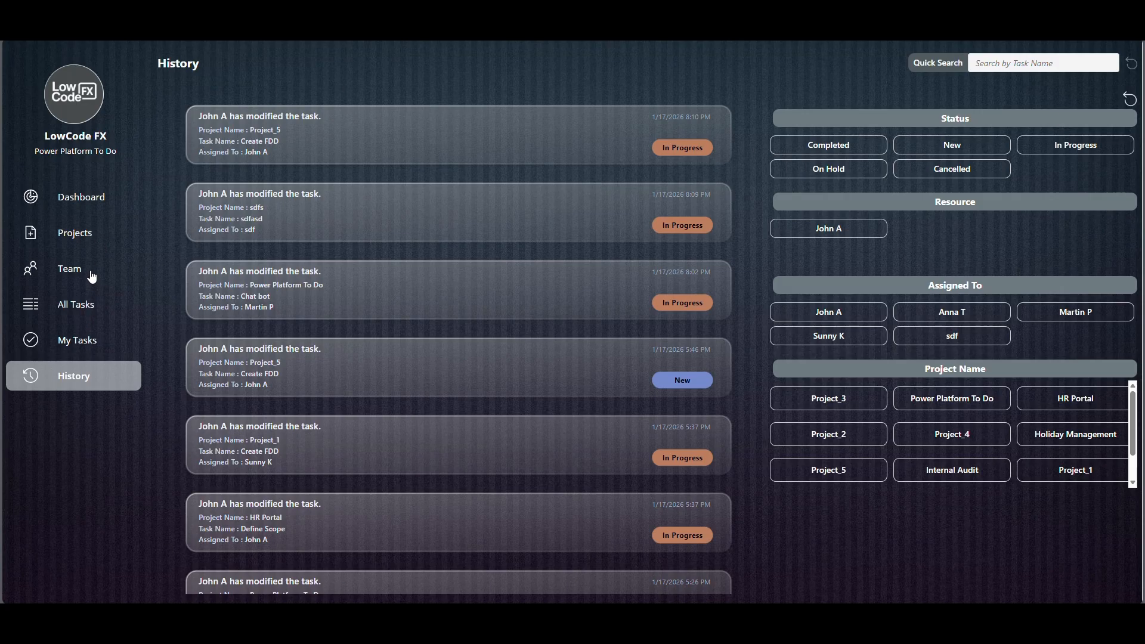
pyautogui.click(87, 243)
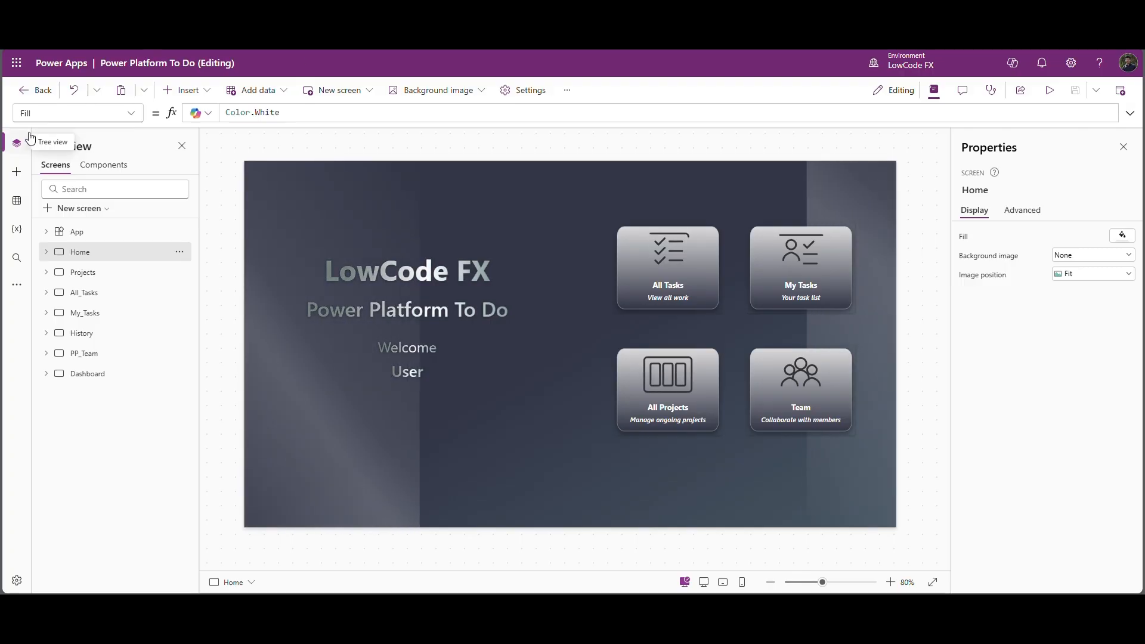
# In the Navbar component, set the Nav_Title container's direction to Vertical and its height to 200.
pyautogui.click(101, 165)
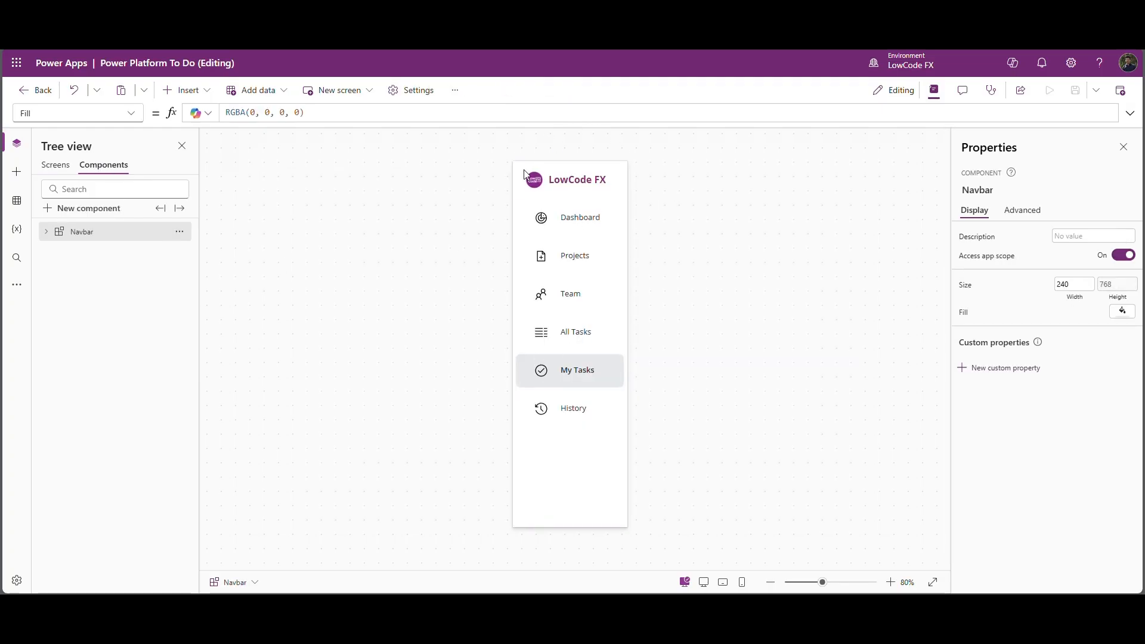
pyautogui.click(522, 199)
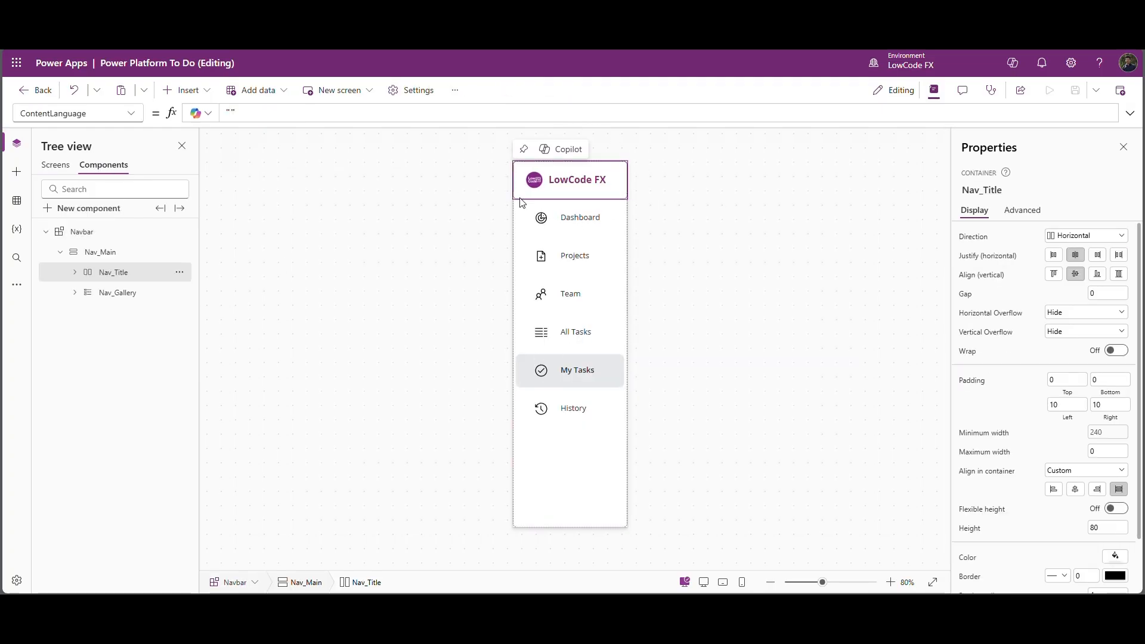
pyautogui.click(1081, 237)
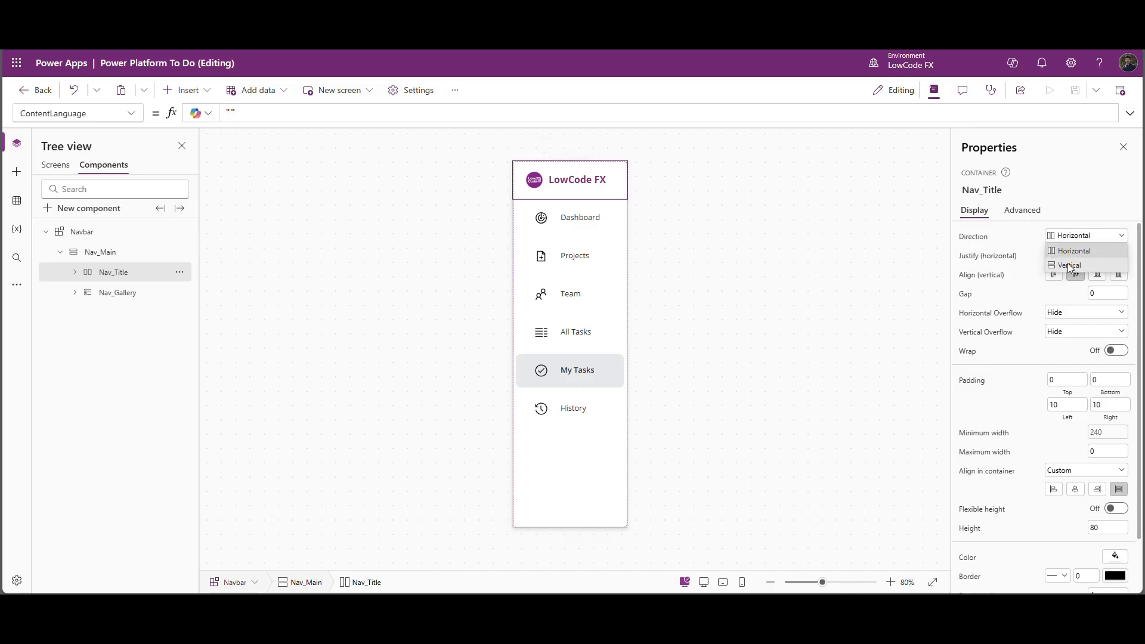
pyautogui.click(1068, 264)
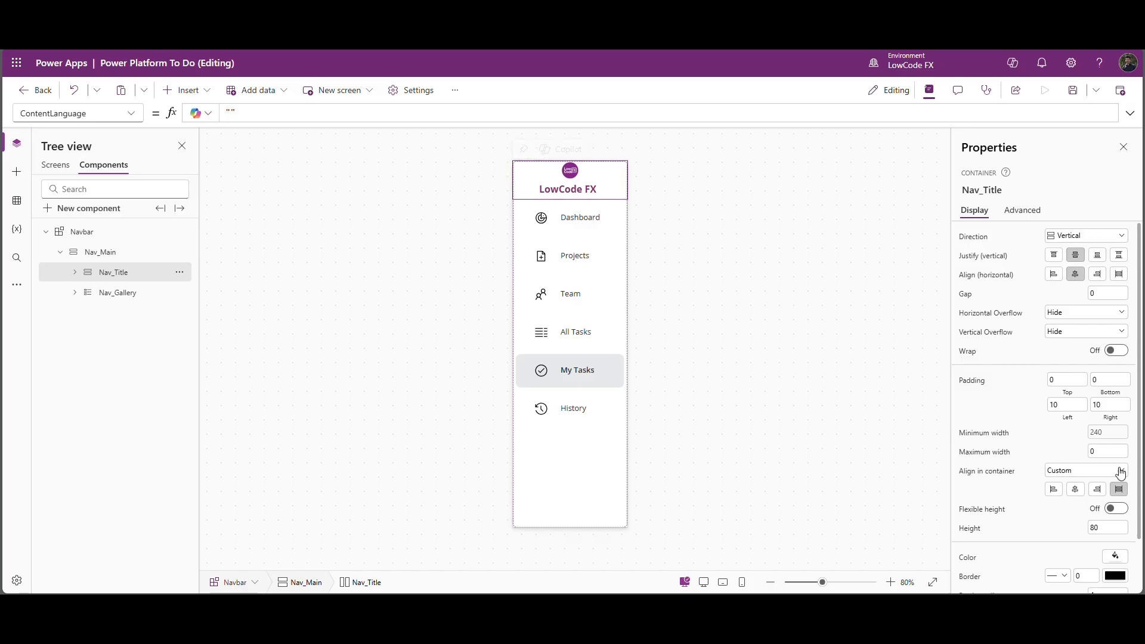
pyautogui.click(1115, 530)
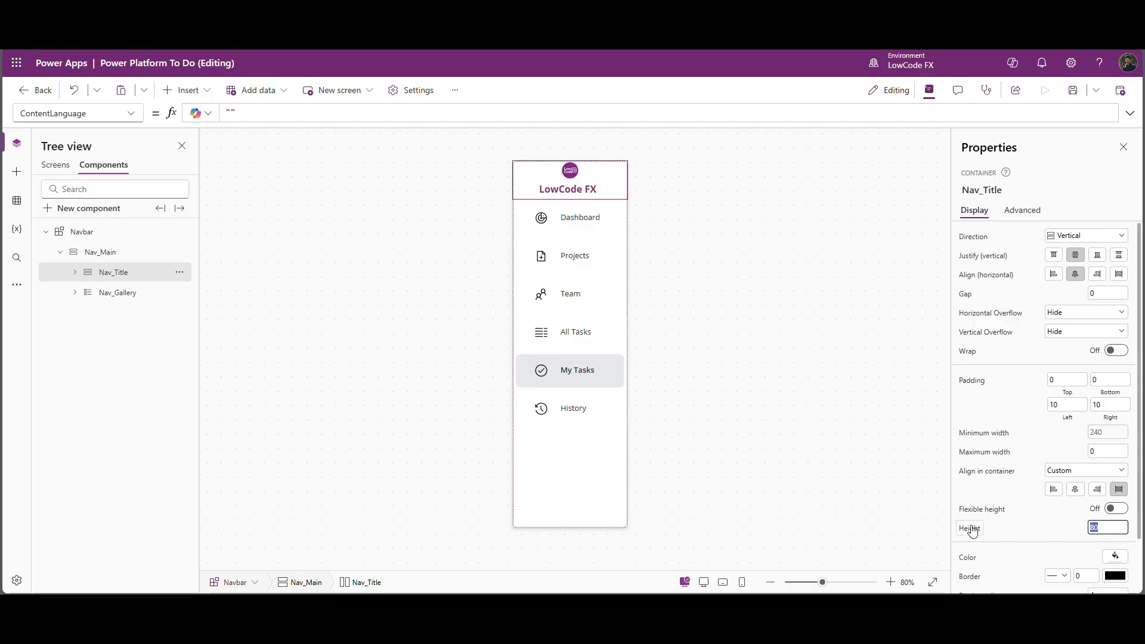
pyautogui.write('200')
pyautogui.click(1037, 518)
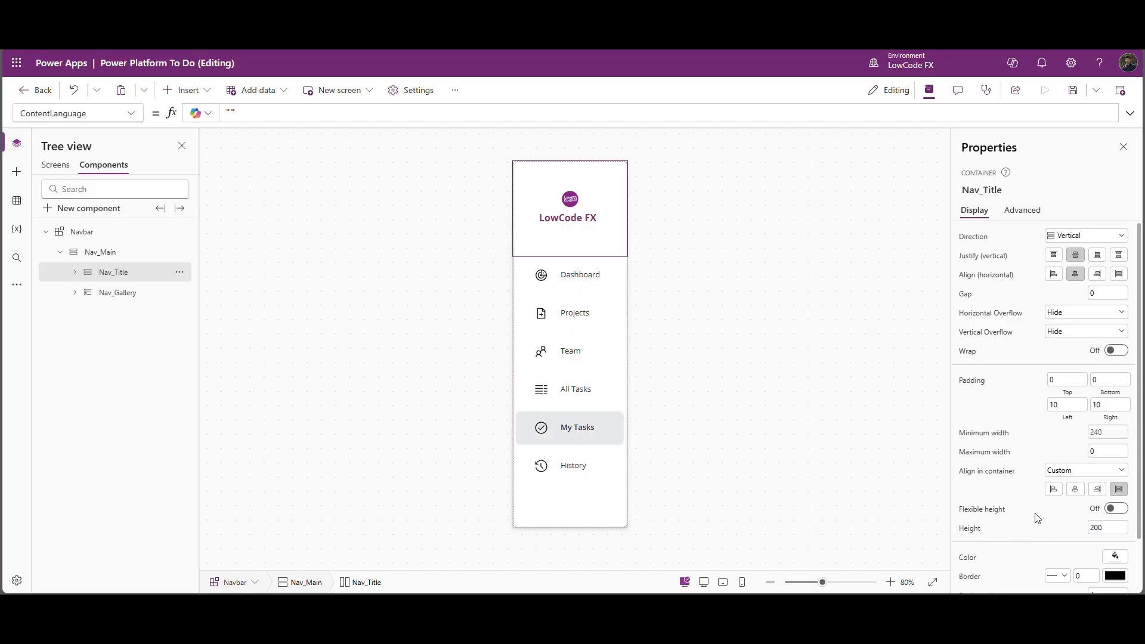
# Resize the logo image in the Navbar title to a width of 100 and a height of 100.
pyautogui.click(574, 201)
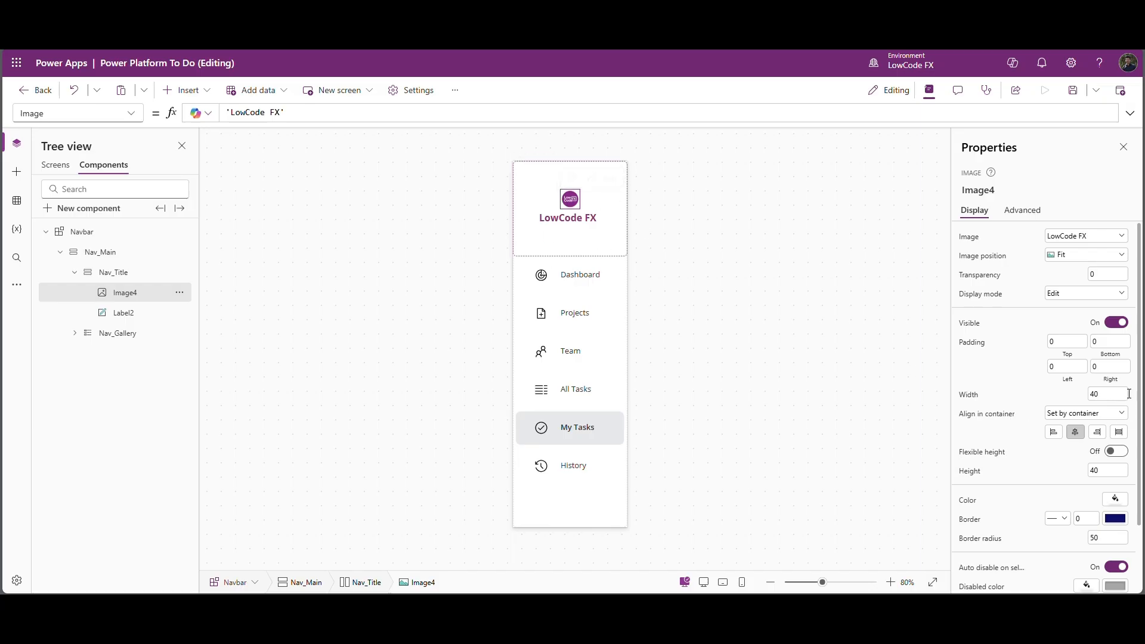
pyautogui.moveTo(1105, 394); pyautogui.dragTo(1040, 391)
pyautogui.write('100')
pyautogui.click(1051, 396)
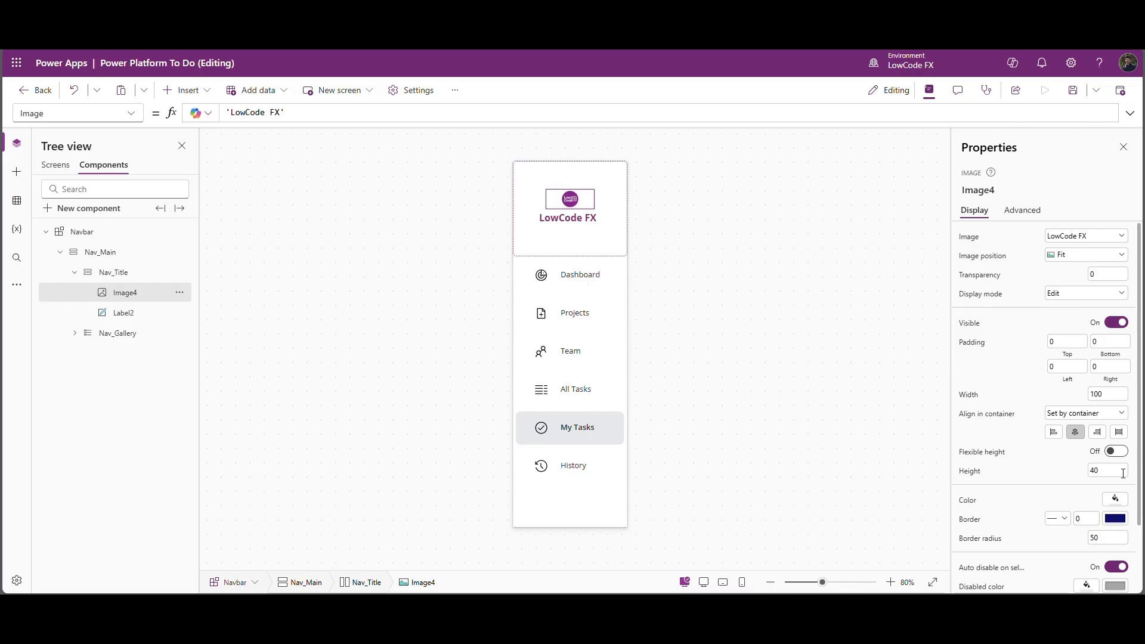
pyautogui.moveTo(1133, 479); pyautogui.dragTo(1011, 470)
pyautogui.write('100')
pyautogui.click(1036, 458)
# Set the Navbar's LowCode FX label to font size 13 and center its text.
pyautogui.click(585, 238)
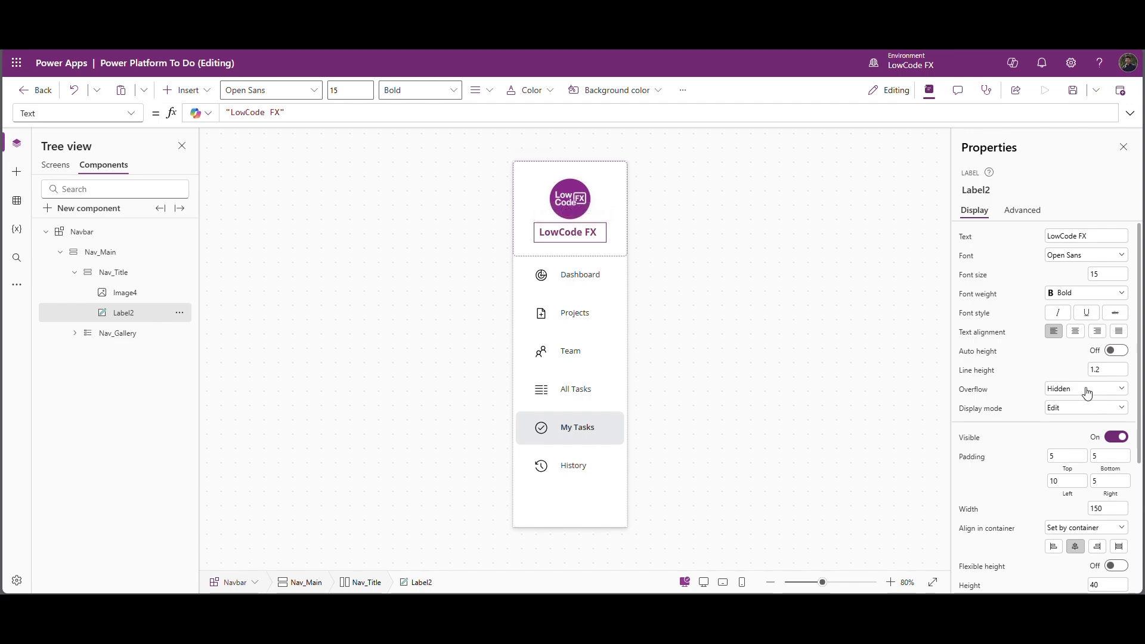
pyautogui.scroll(-1, 1077, 492)
pyautogui.scroll(1, 1082, 382)
pyautogui.moveTo(1109, 274); pyautogui.dragTo(1000, 276)
pyautogui.write('13')
pyautogui.click(1020, 270)
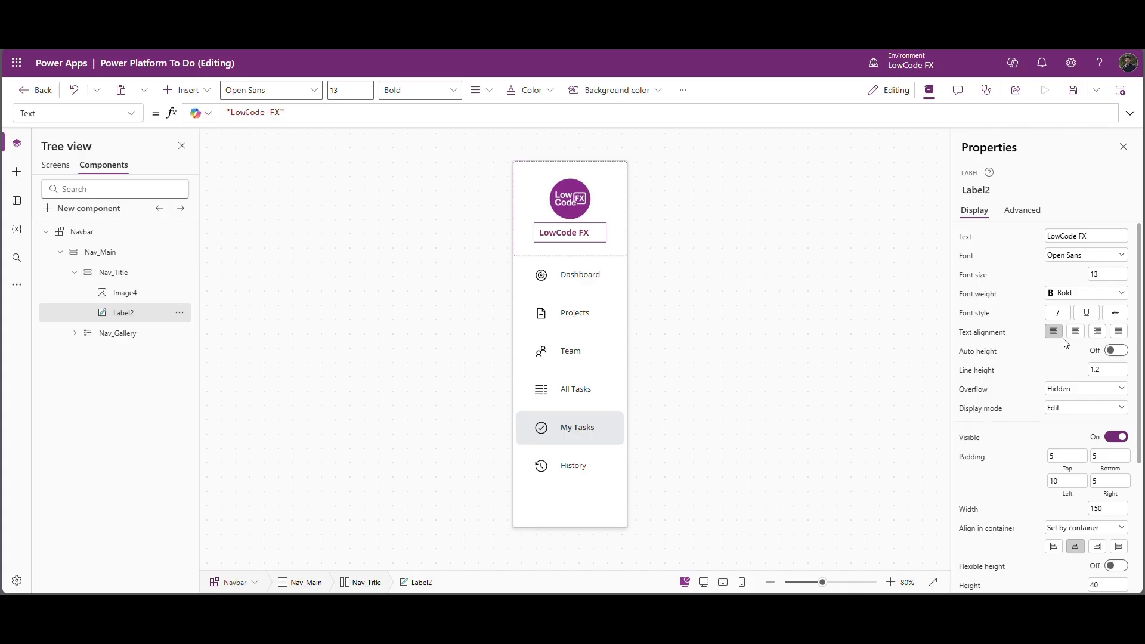
pyautogui.click(724, 293)
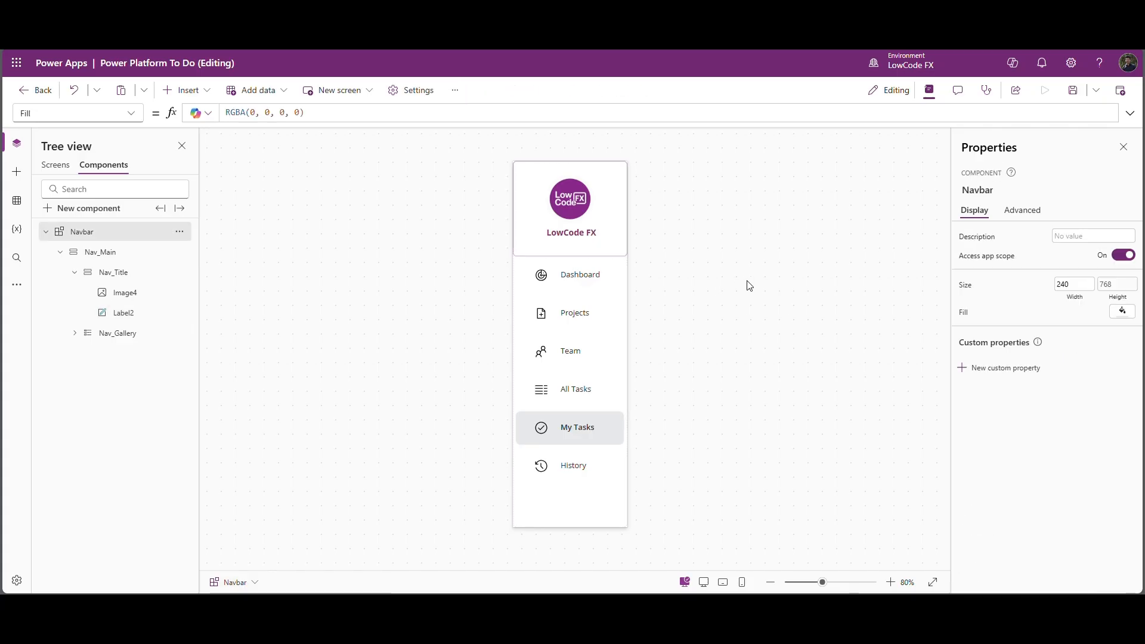
# In the LowCode FX label's Color formula, change the fallback color to RGBA(79, 90, 94, 1).
pyautogui.click(589, 236)
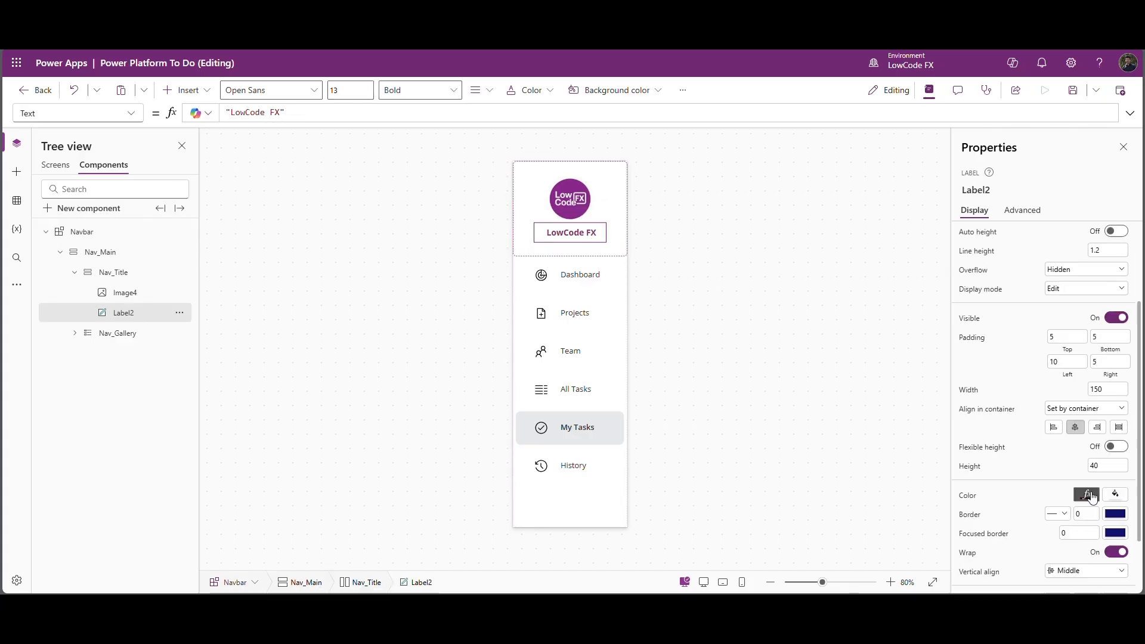
pyautogui.click(1097, 496)
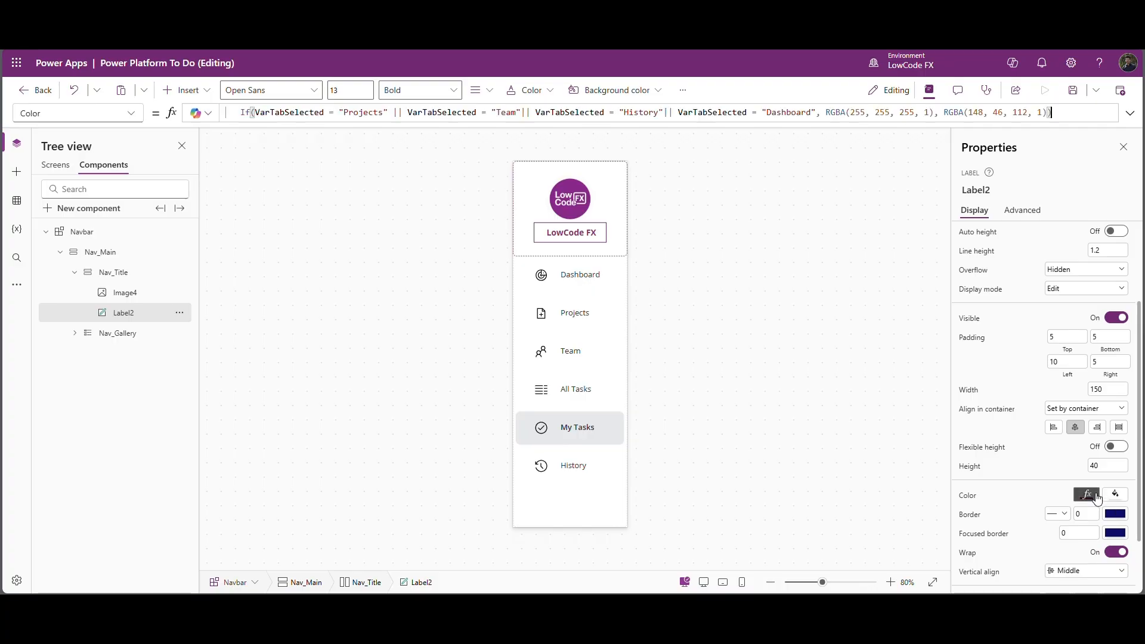
pyautogui.doubleClick(978, 113)
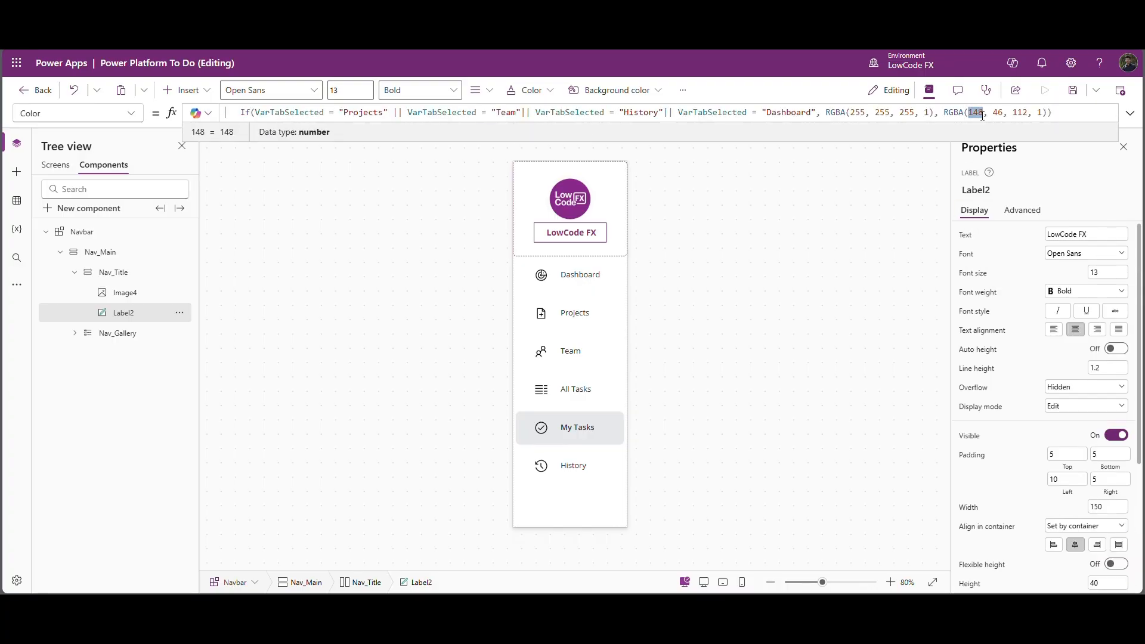
pyautogui.write('79')
pyautogui.doubleClick(994, 113)
pyautogui.write('90')
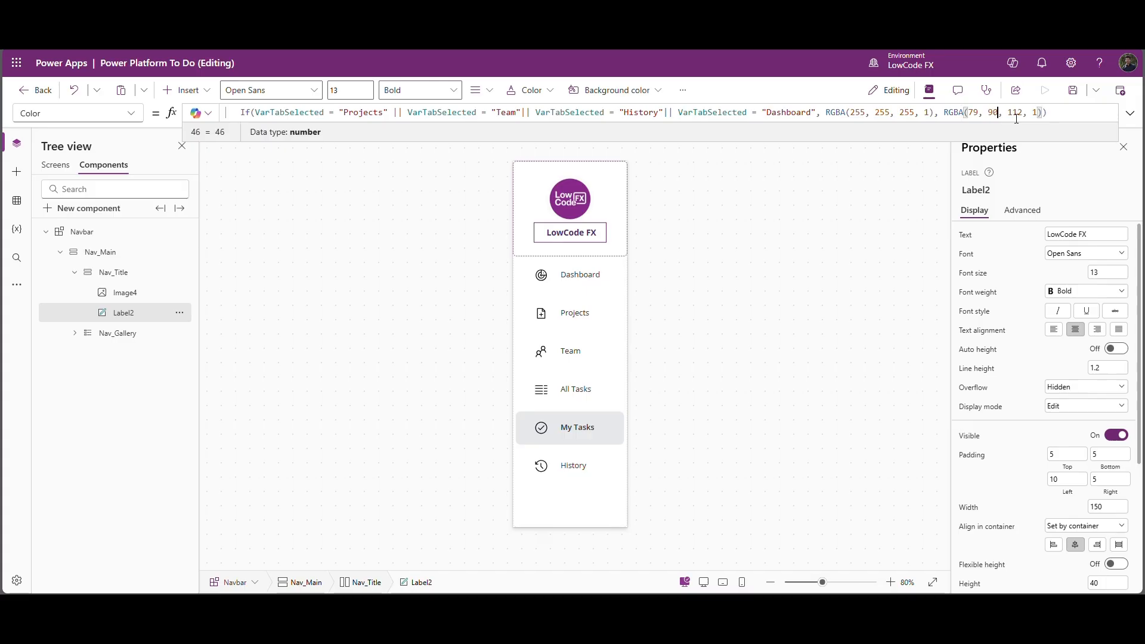
pyautogui.doubleClick(1014, 114)
pyautogui.write('90')
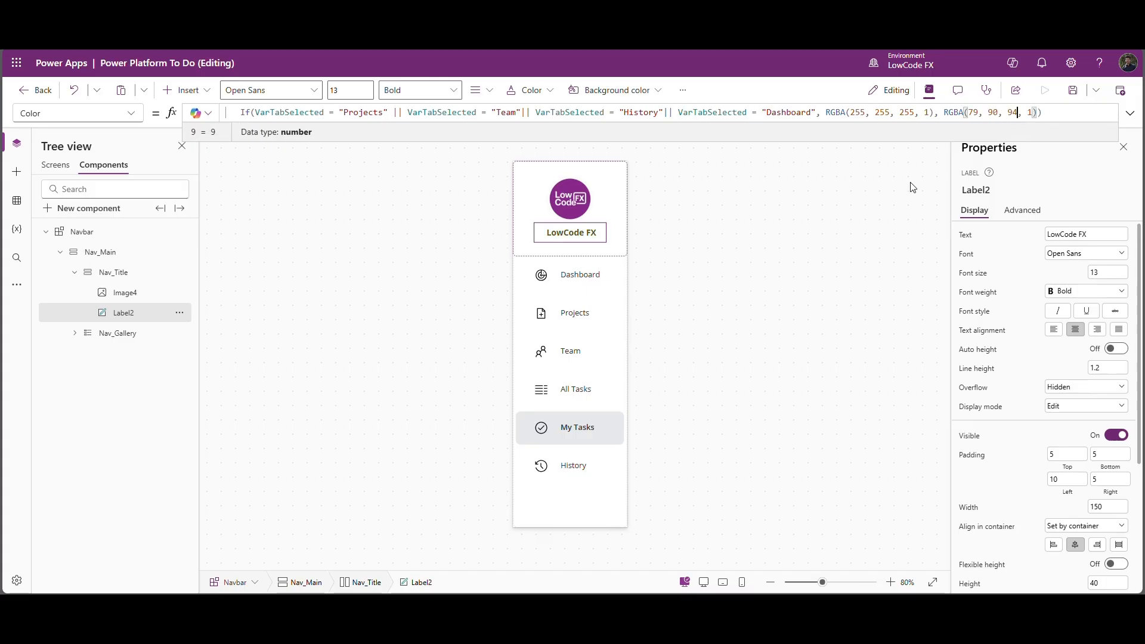
pyautogui.click(908, 182)
# Duplicate the LowCode FX label and set the copy's text to "Power Platform To Do".
pyautogui.click(568, 233)
pyautogui.hotkey('ctrl', 'c')
pyautogui.hotkey('ctrl', 'v')
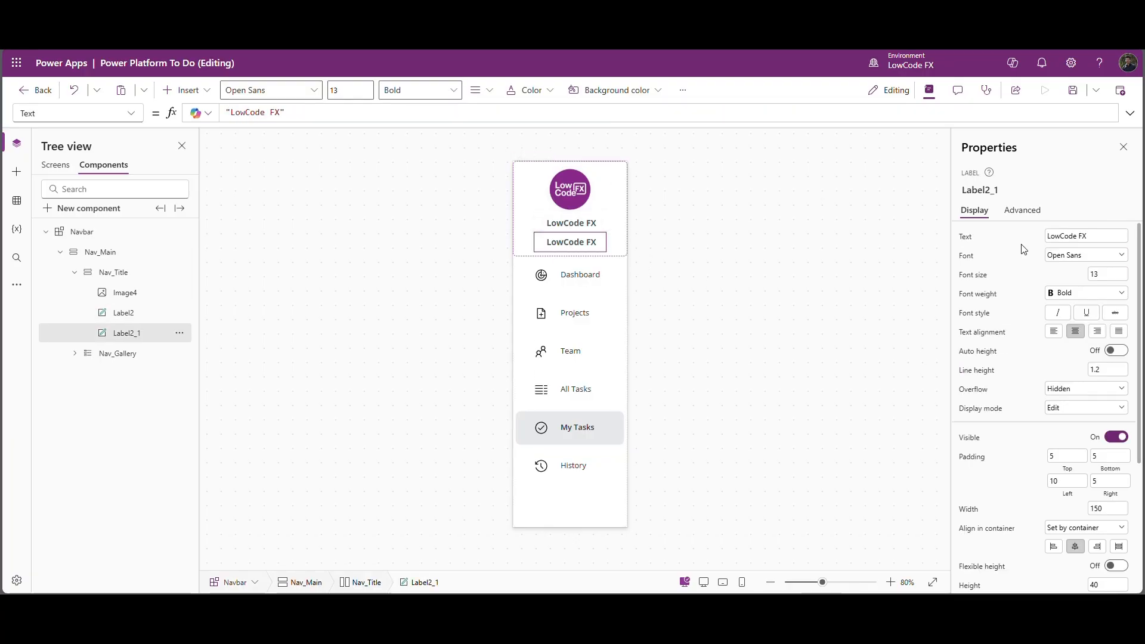
pyautogui.click(1118, 241)
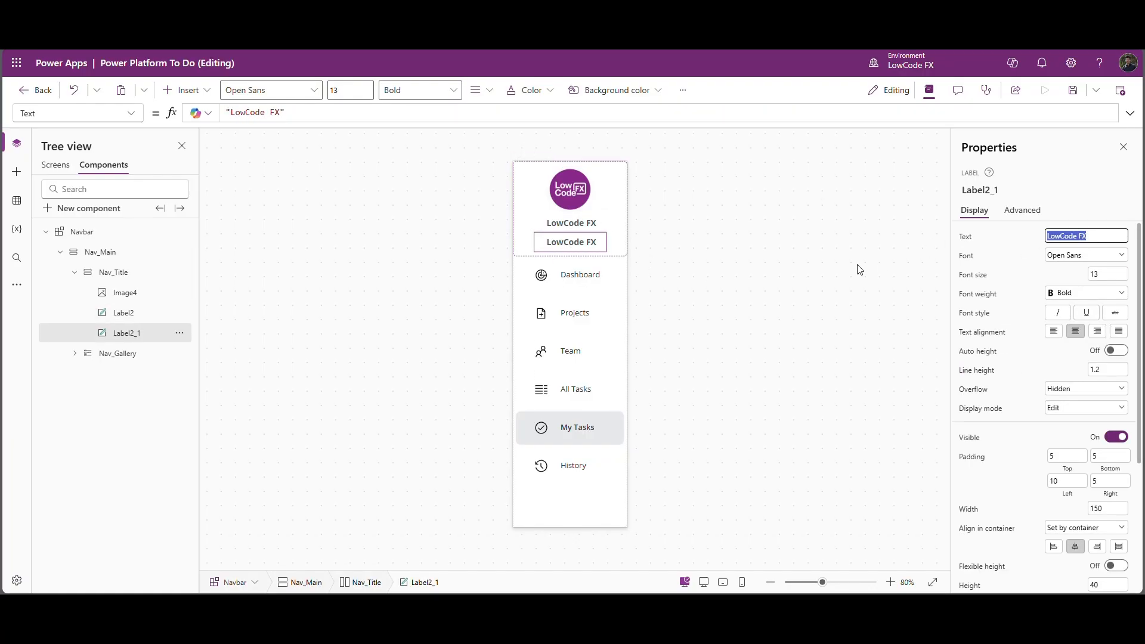
pyautogui.write('Power Platform To Do')
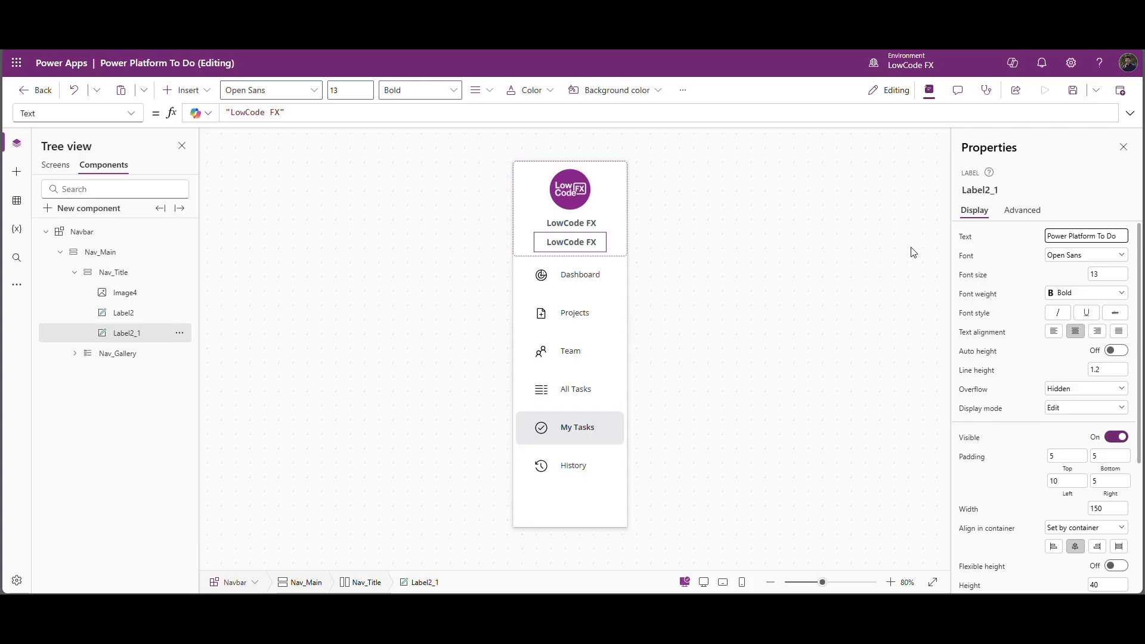
# Set the width of the Power Platform To Do label to the formula Parent.Width.
pyautogui.scroll(-3, 1022, 477)
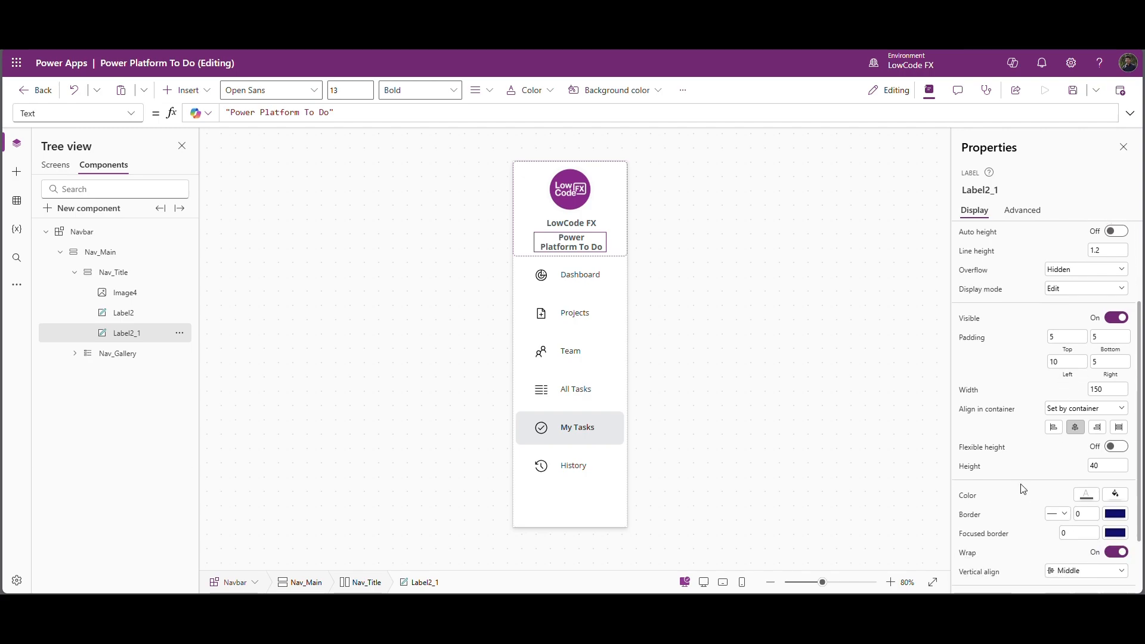
pyautogui.click(968, 390)
pyautogui.doubleClick(283, 115)
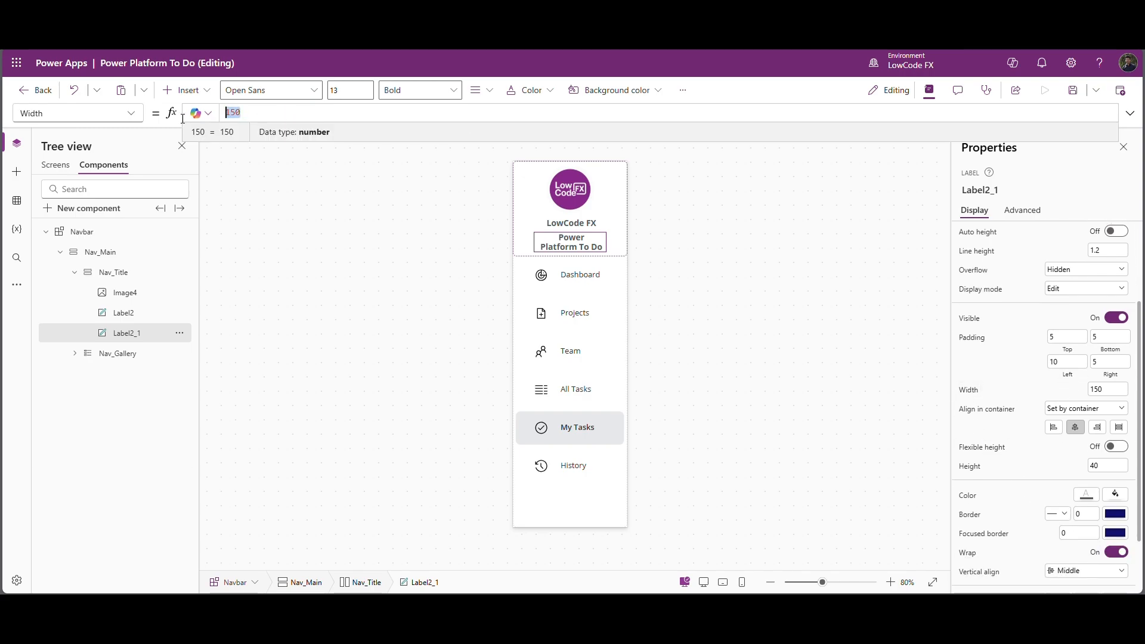
pyautogui.write('pare')
pyautogui.press('Tab')
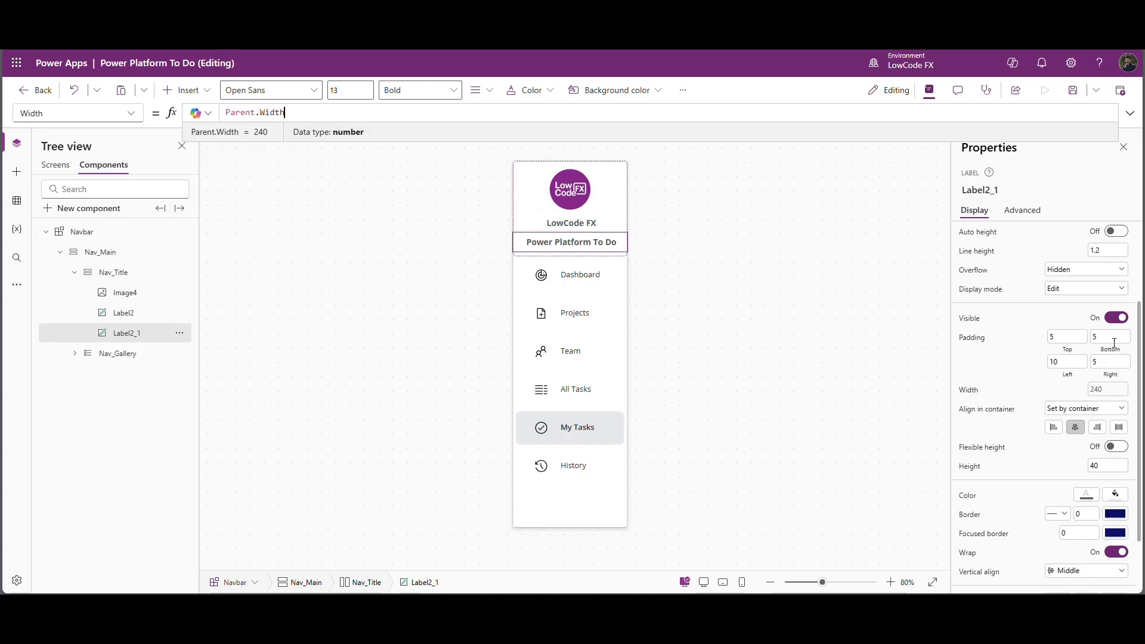
# Set the Power Platform To Do label's font size to 10 and its height to 20.
pyautogui.scroll(2, 1113, 343)
pyautogui.click(1103, 273)
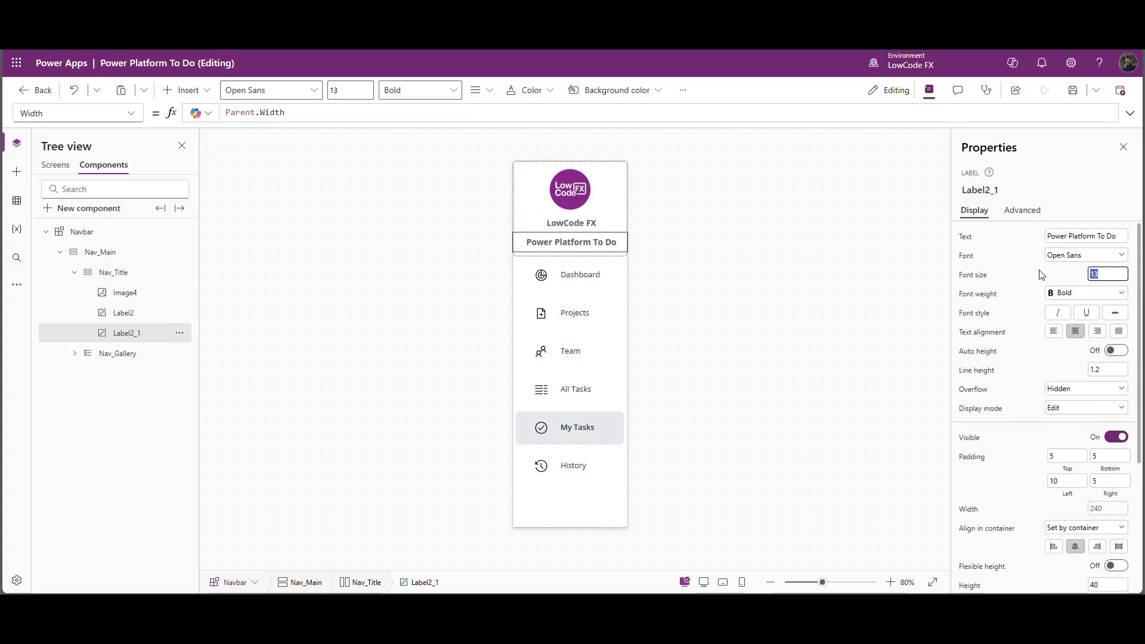
pyautogui.write('10')
pyautogui.press('Return')
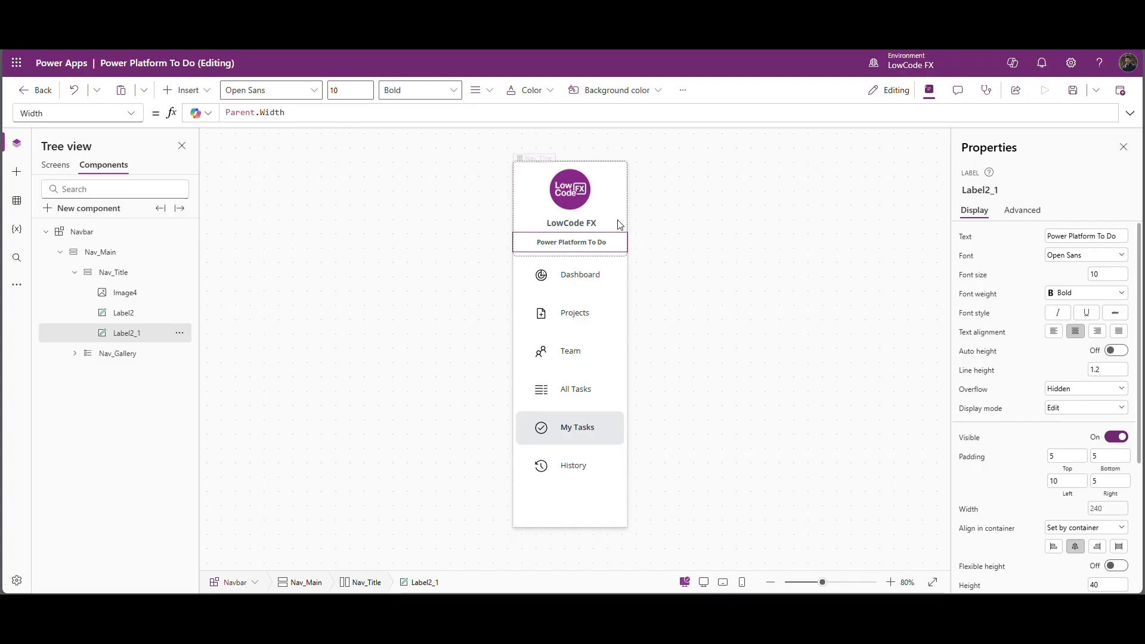
pyautogui.scroll(-1, 1042, 486)
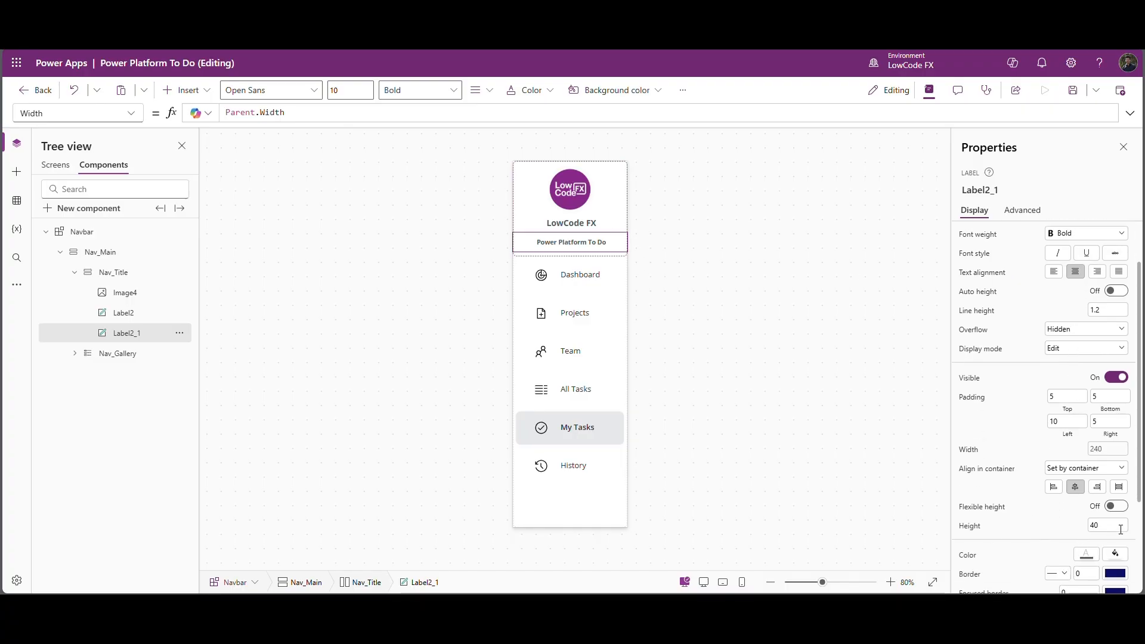
pyautogui.moveTo(1121, 530); pyautogui.dragTo(996, 526)
pyautogui.write('20')
pyautogui.press('Return')
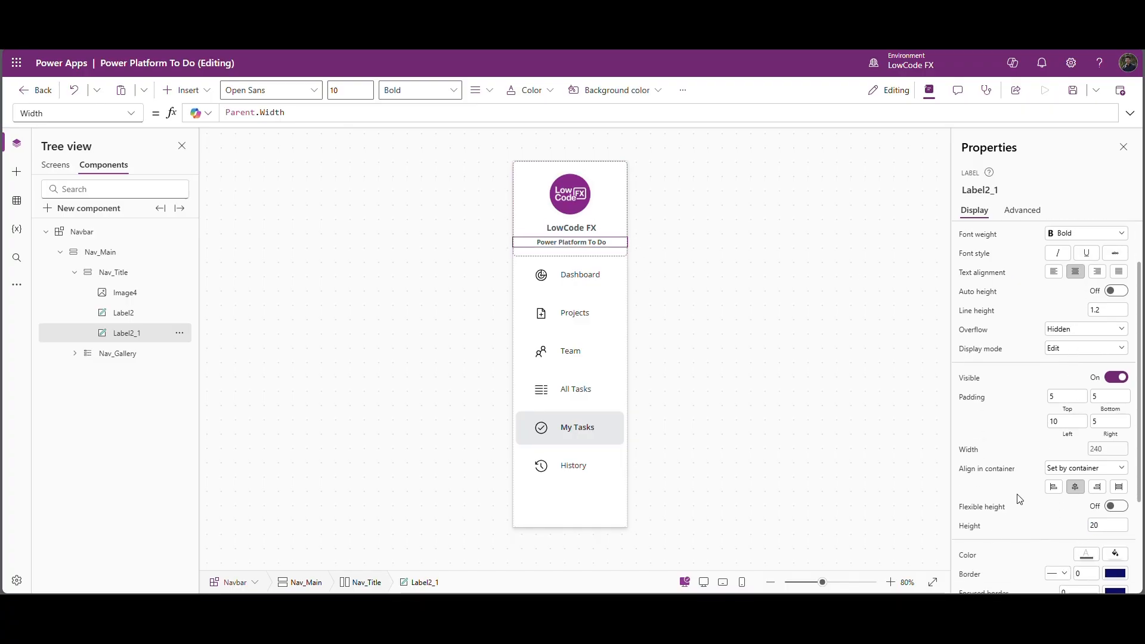
# Set the height of the LowCode FX label to 35.
pyautogui.click(590, 227)
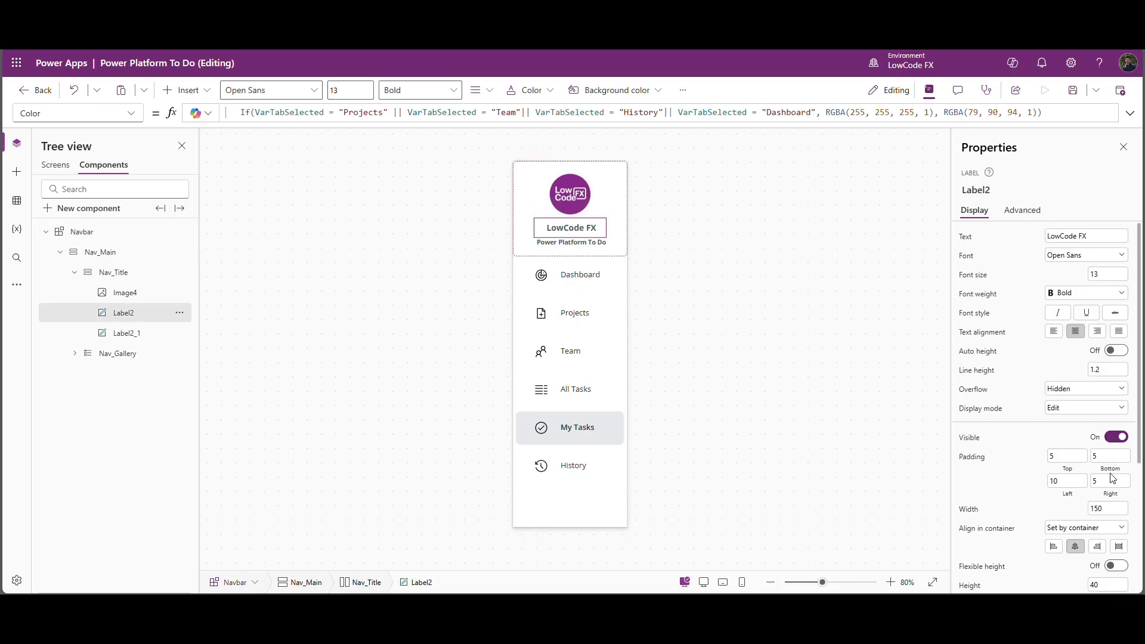
pyautogui.scroll(-1, 1092, 426)
pyautogui.moveTo(1120, 525); pyautogui.dragTo(989, 527)
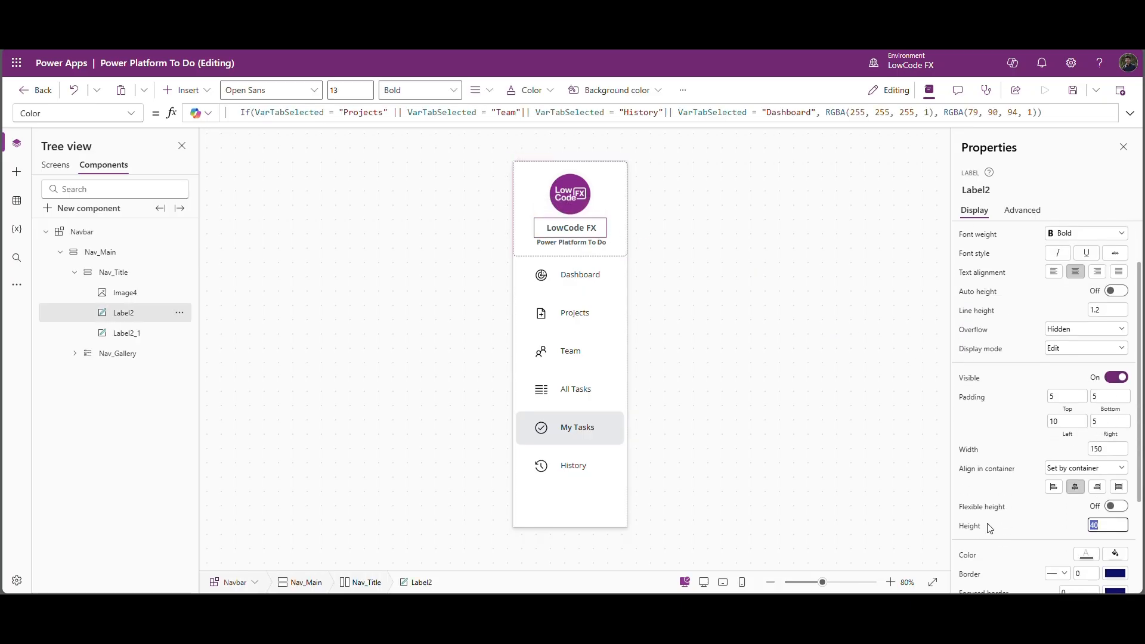
pyautogui.write('35')
pyautogui.press('Return')
pyautogui.click(759, 387)
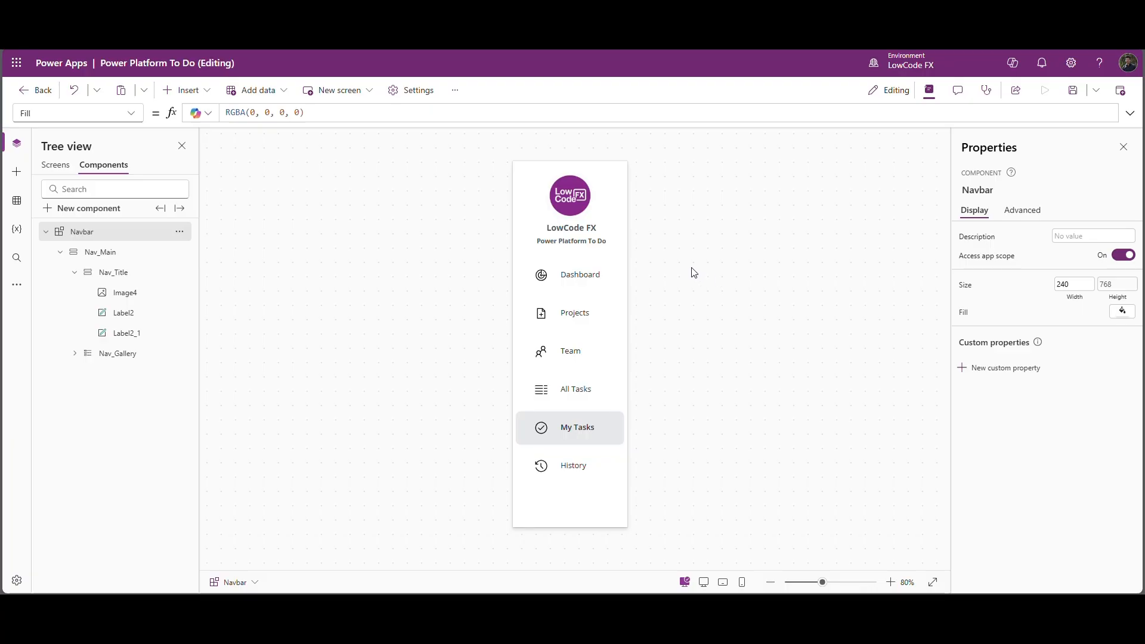
# Set the template size of Nav_Gallery to 60.
pyautogui.click(570, 195)
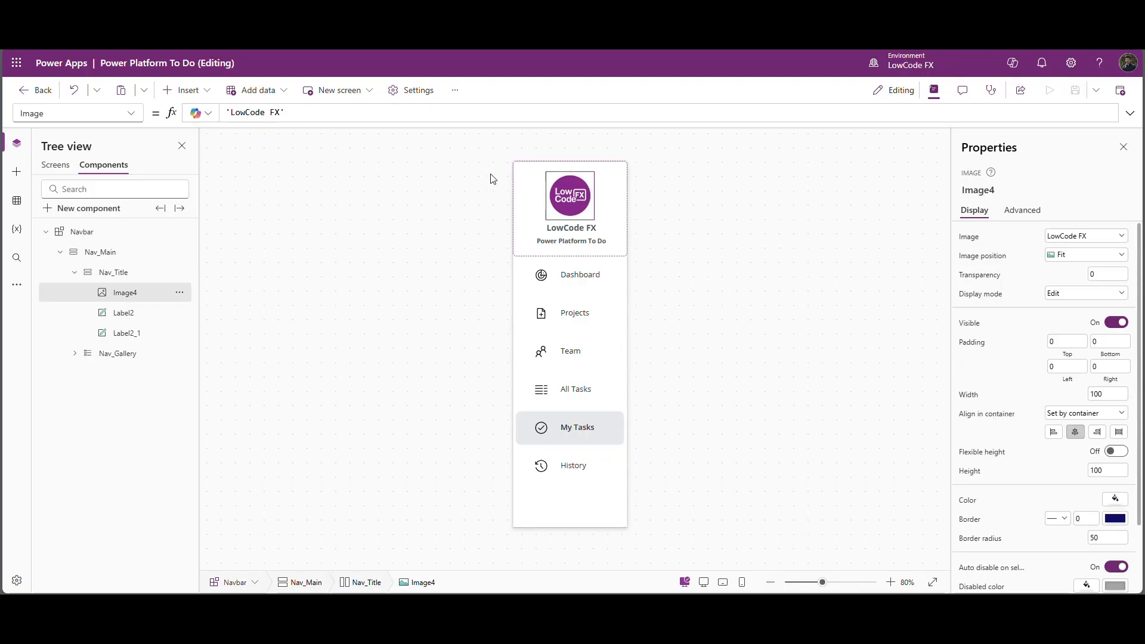
pyautogui.click(575, 281)
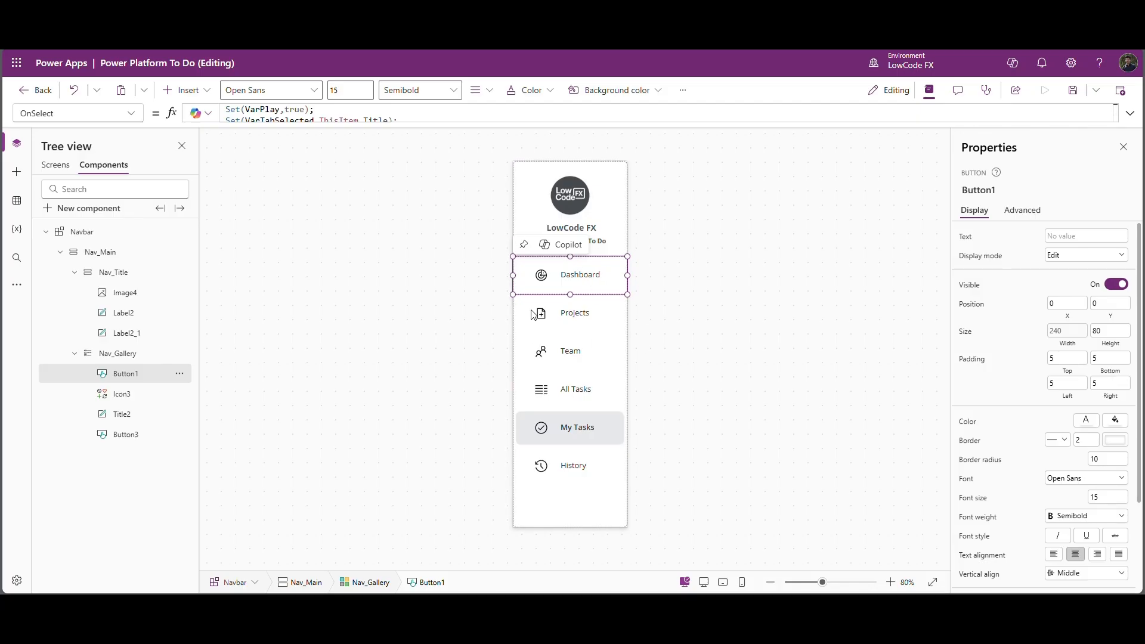
pyautogui.click(119, 353)
pyautogui.click(525, 269)
pyautogui.scroll(-3, 989, 477)
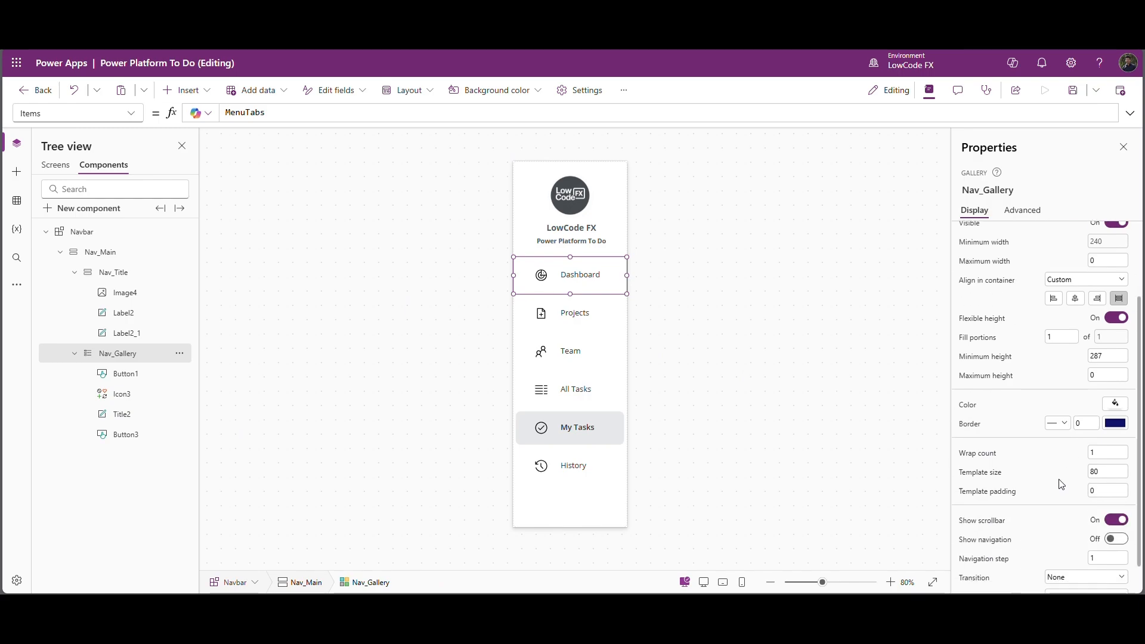
pyautogui.click(1122, 444)
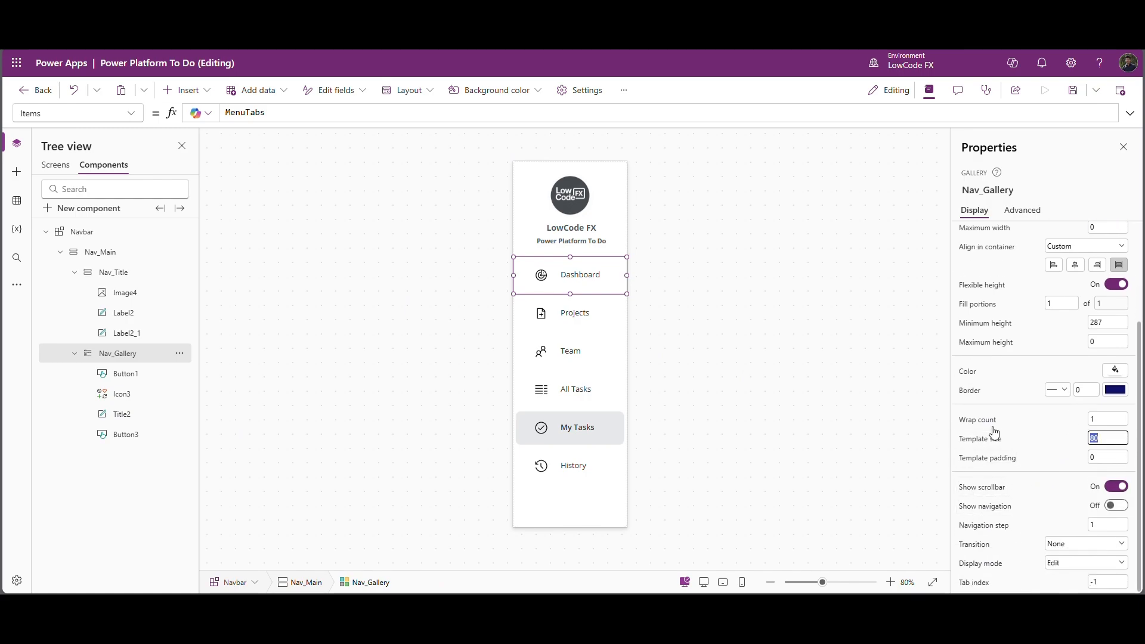
pyautogui.write('60')
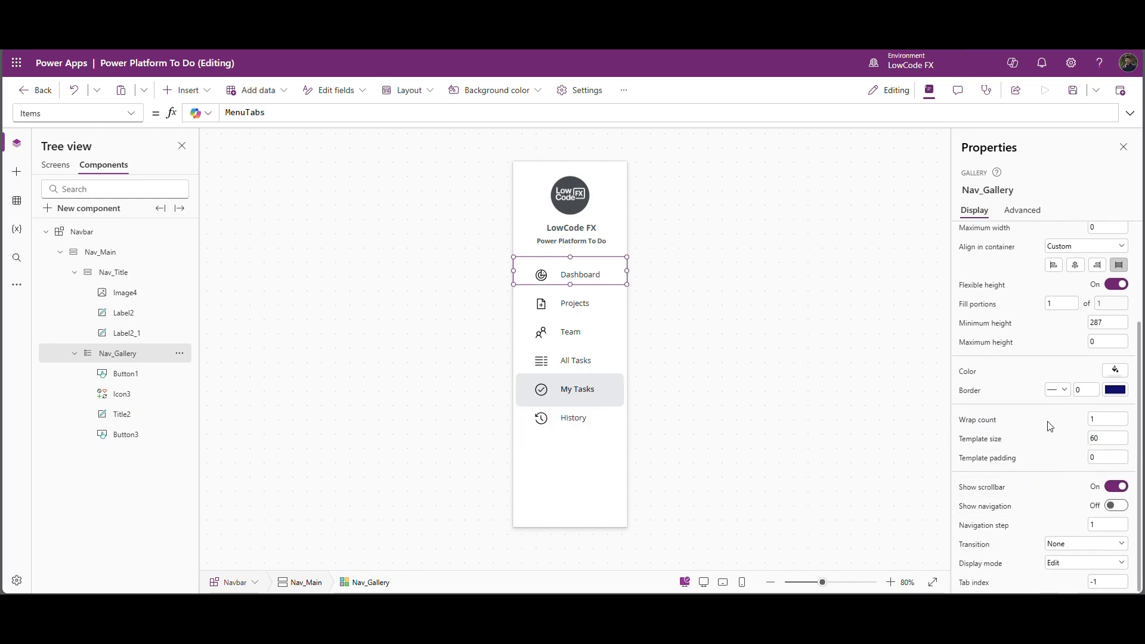
# Set the height of Button1 in the navigation gallery to 60.
pyautogui.click(122, 376)
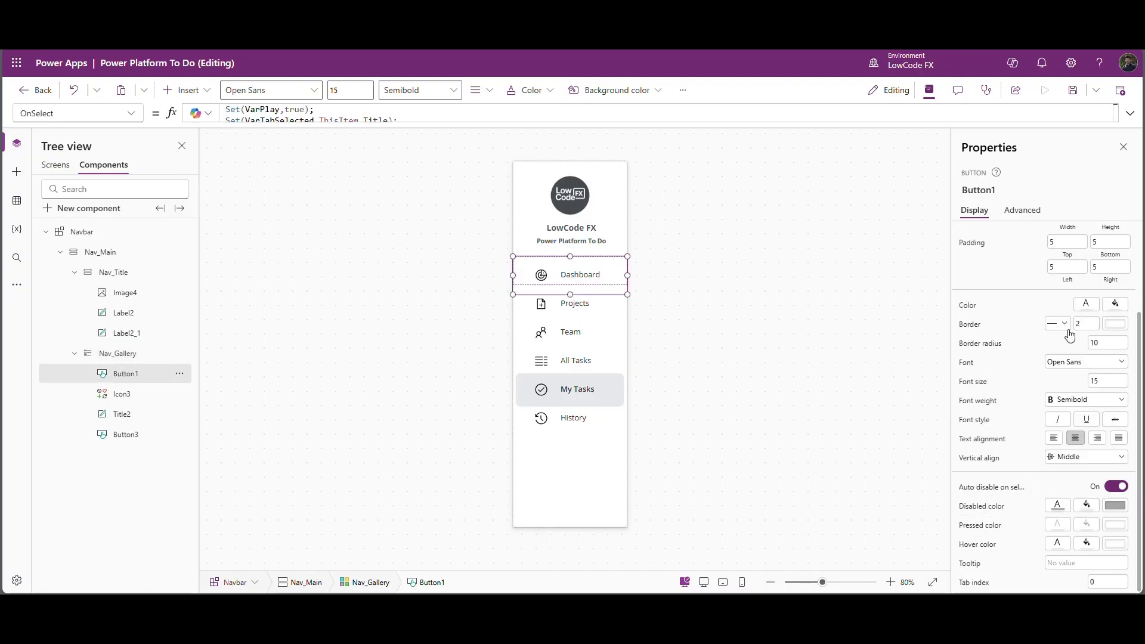
pyautogui.scroll(3, 1069, 336)
pyautogui.click(1094, 331)
pyautogui.write('6')
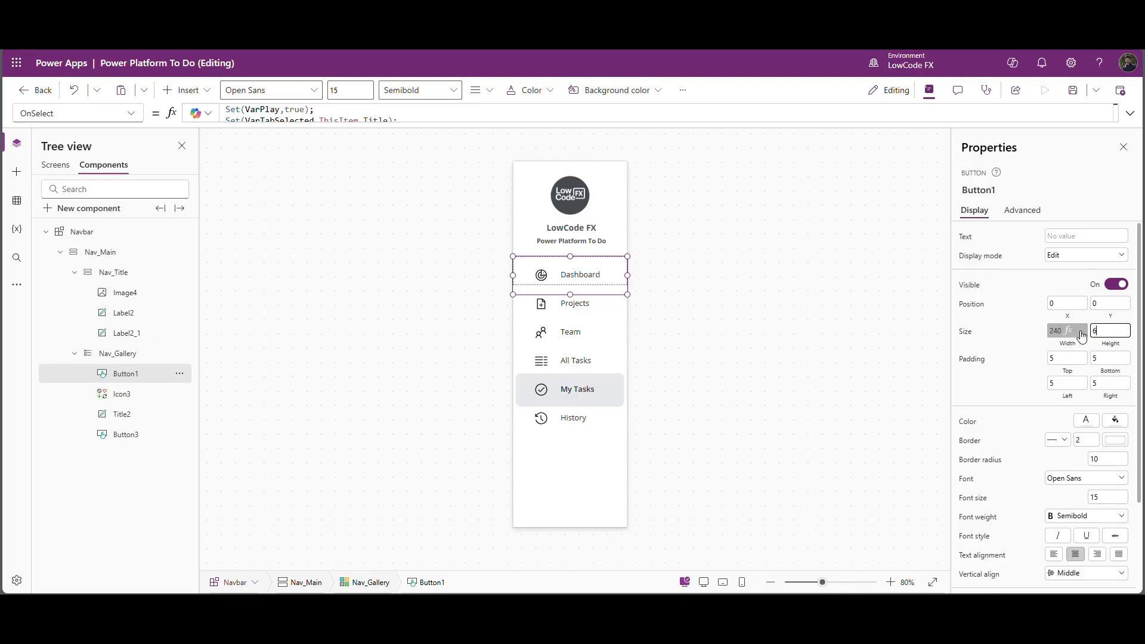
pyautogui.write('0')
pyautogui.click(991, 329)
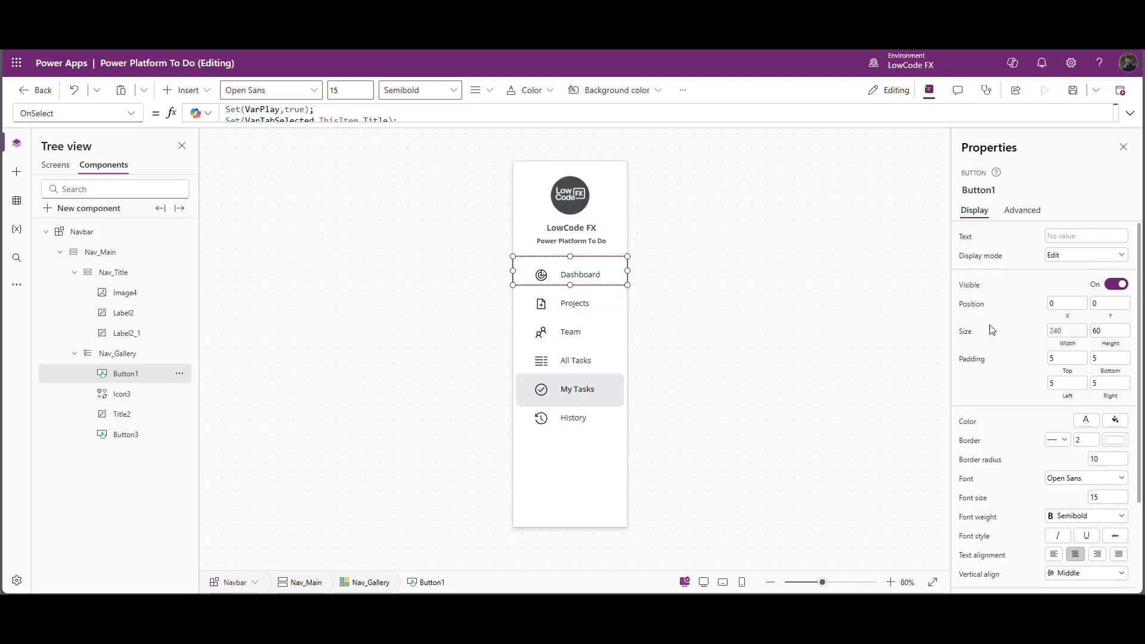
# Move the gallery's Icon3 up to Y 17 and its Title2 label to about X 93, Y 19.
pyautogui.click(122, 394)
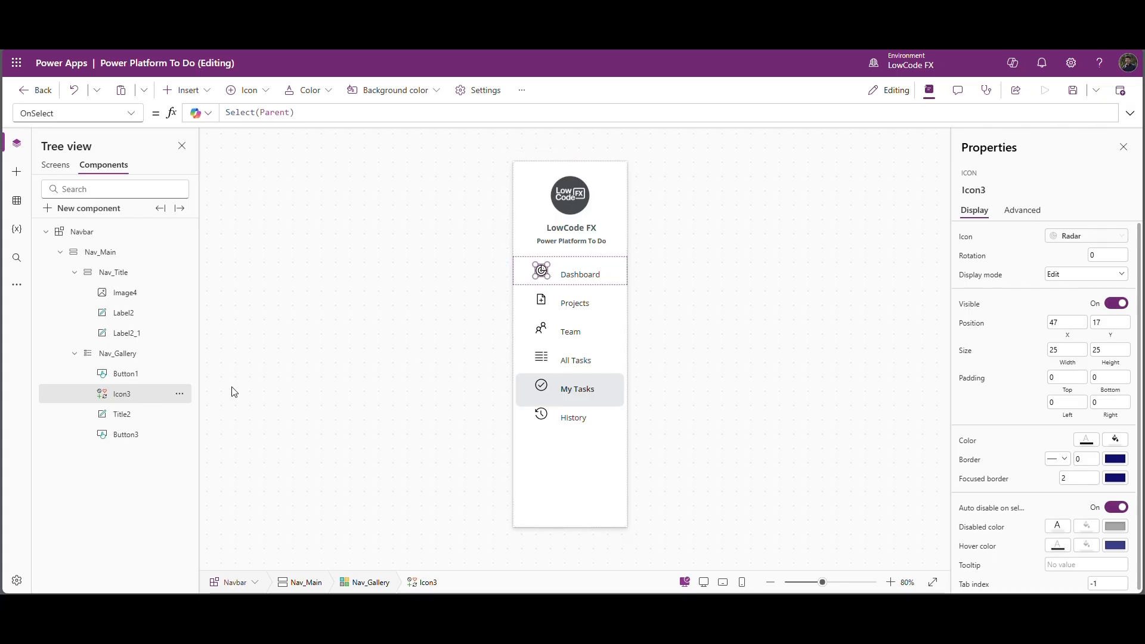
pyautogui.click(128, 414)
pyautogui.moveTo(586, 281); pyautogui.dragTo(582, 276)
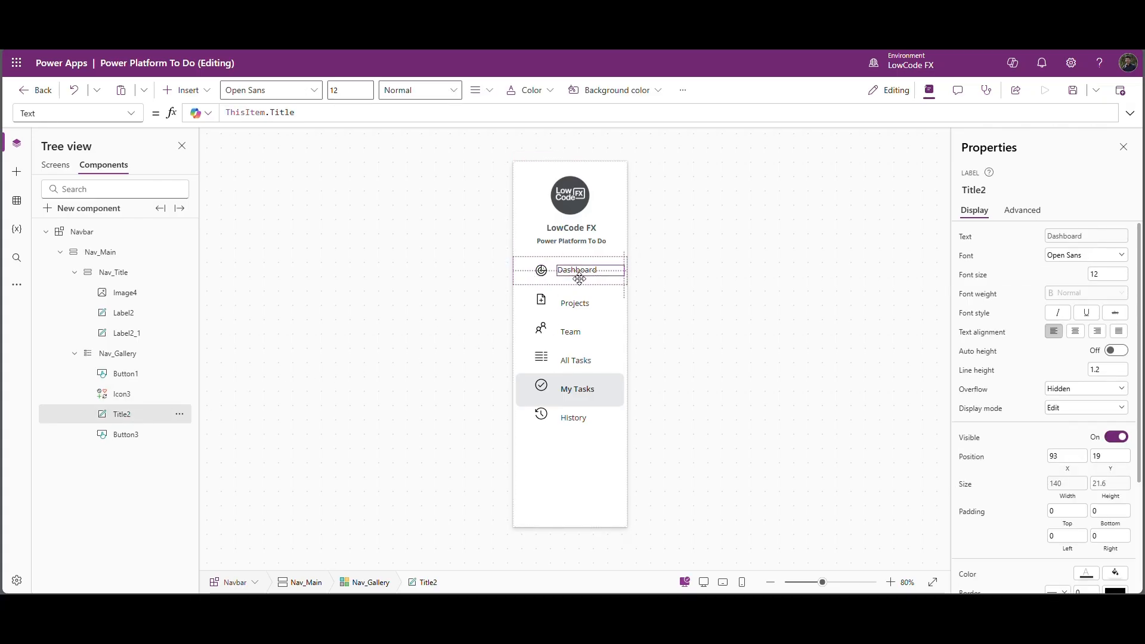
pyautogui.click(766, 429)
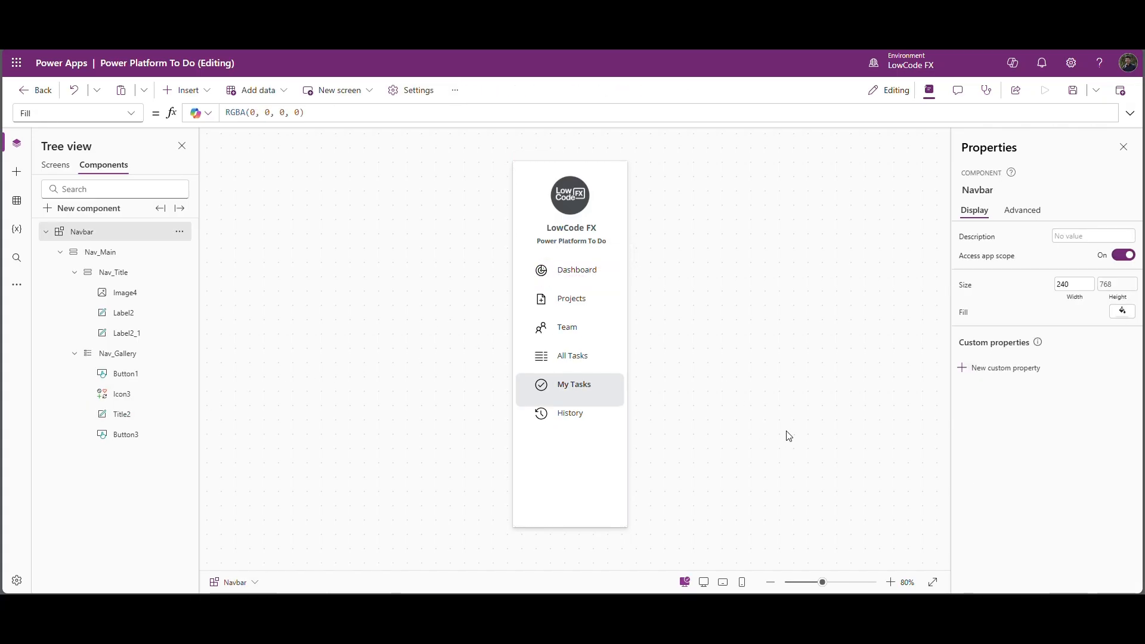
# Set the height of Button3, the gallery's selection highlight, to 50.
pyautogui.click(604, 400)
pyautogui.click(1125, 336)
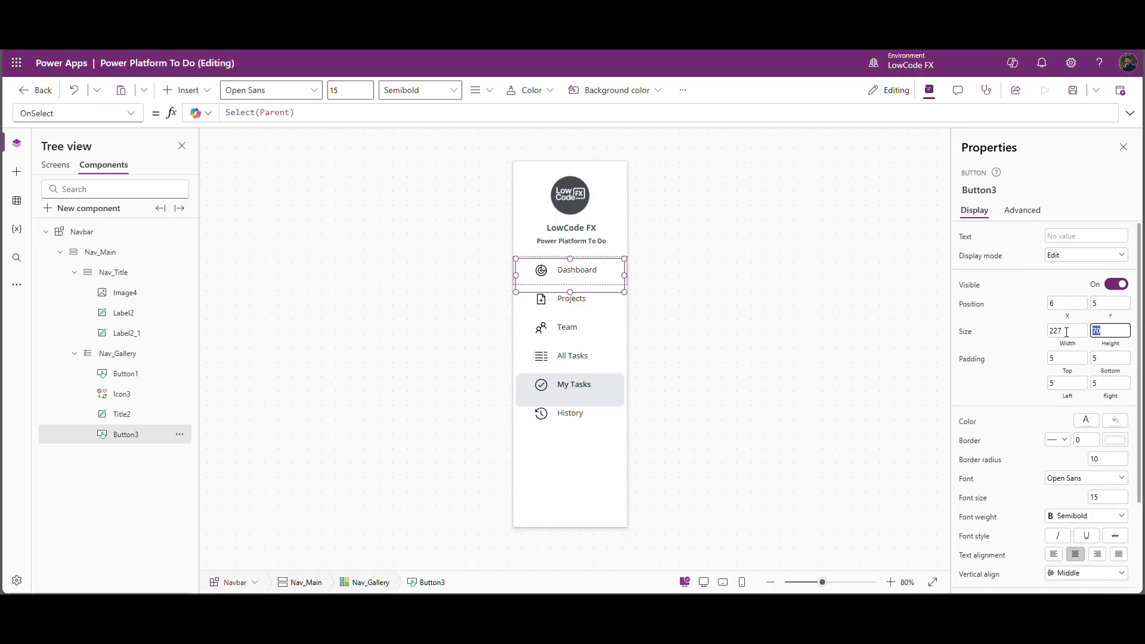
pyautogui.write('50')
pyautogui.press('Return')
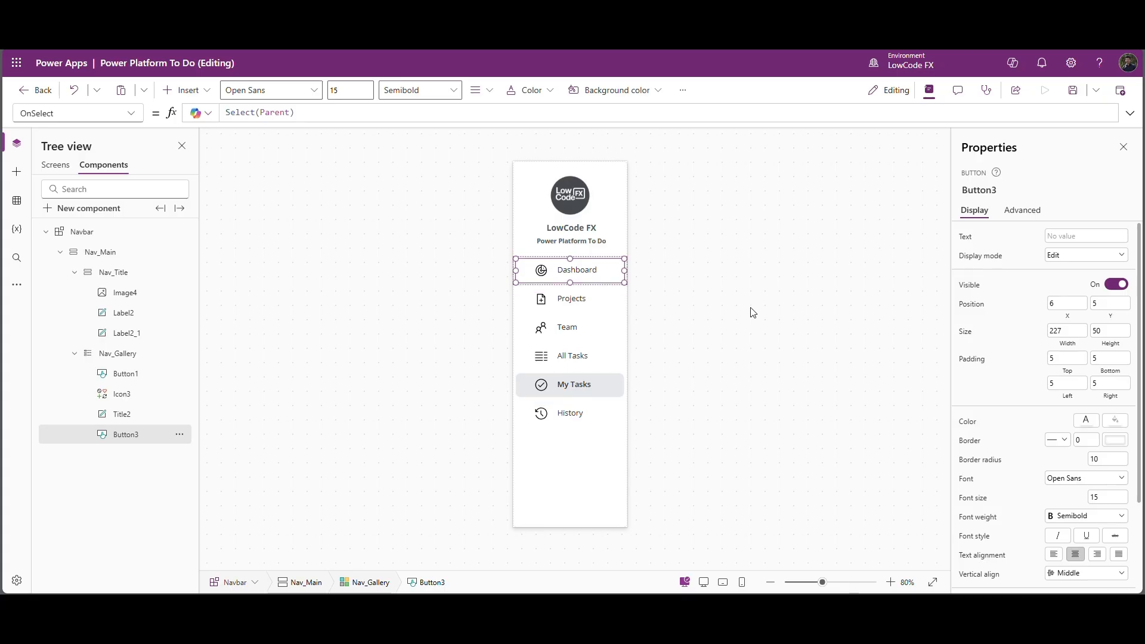
pyautogui.click(377, 430)
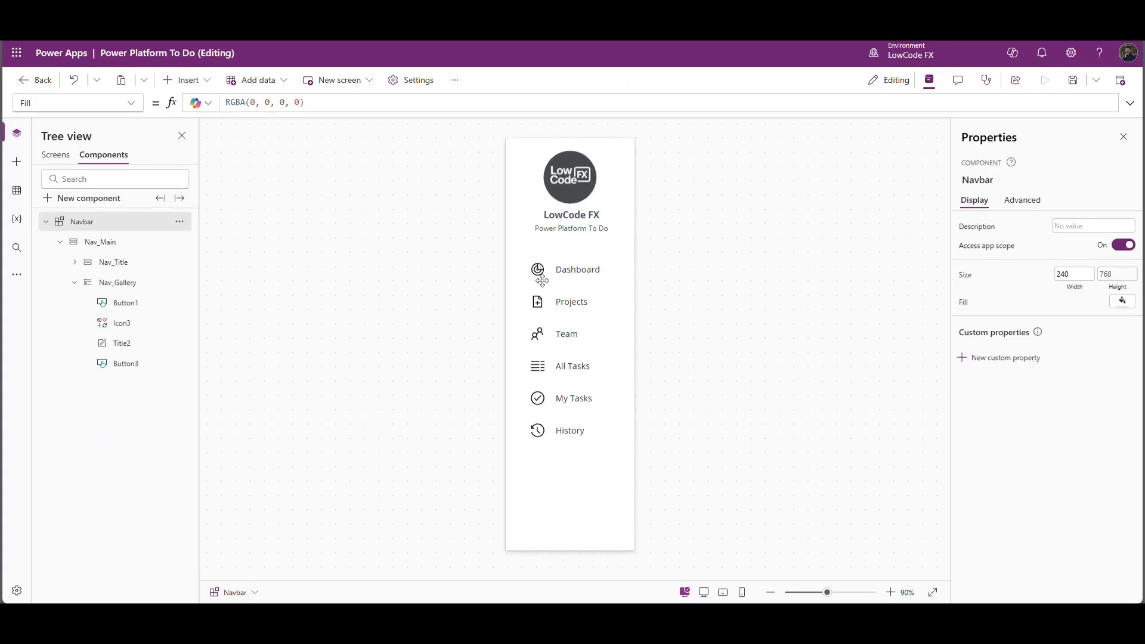
# Move Icon3 in the navigation gallery horizontally to X 35, keeping Y at 17.
pyautogui.click(540, 275)
pyautogui.click(117, 323)
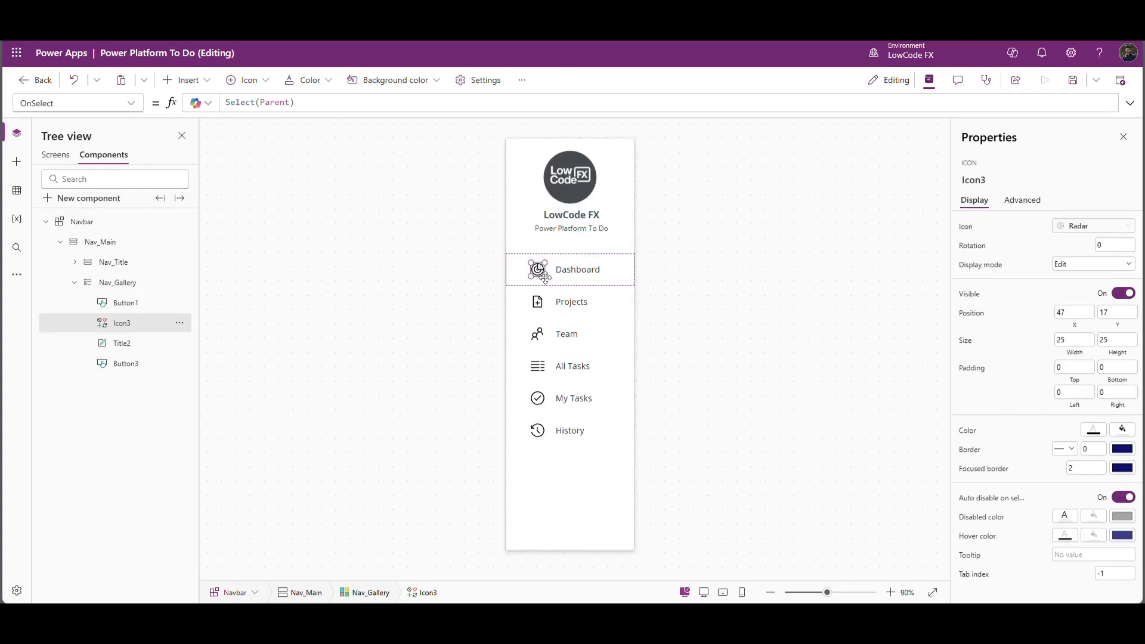
pyautogui.moveTo(545, 276); pyautogui.dragTo(538, 277)
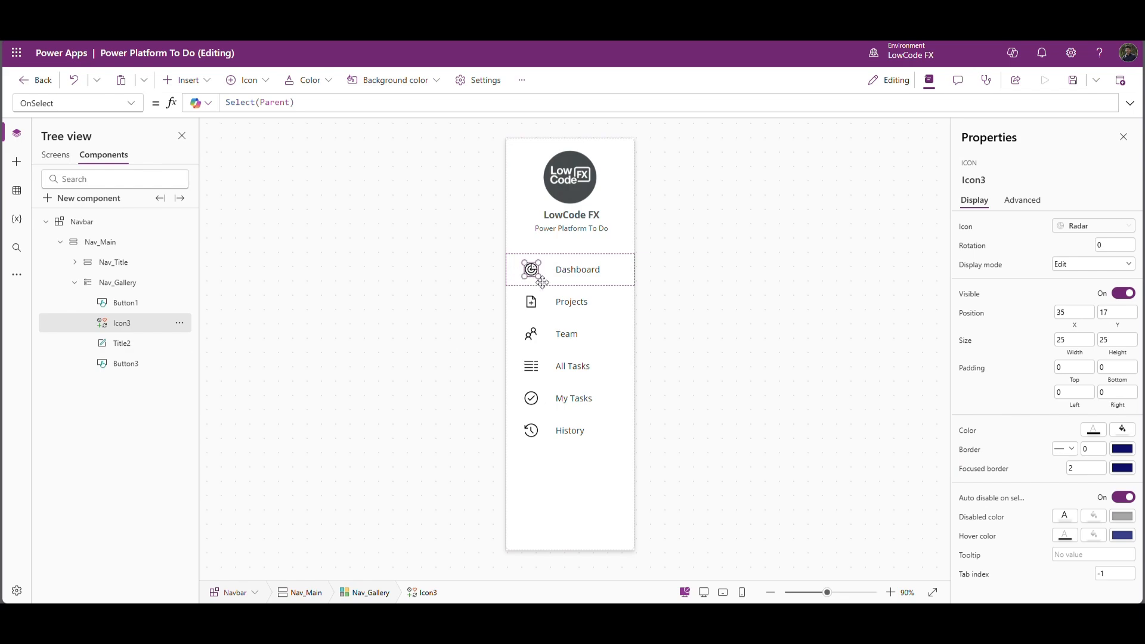
pyautogui.click(465, 310)
# Set the font size of the gallery's Title2 label to 11.5.
pyautogui.click(574, 275)
pyautogui.click(149, 346)
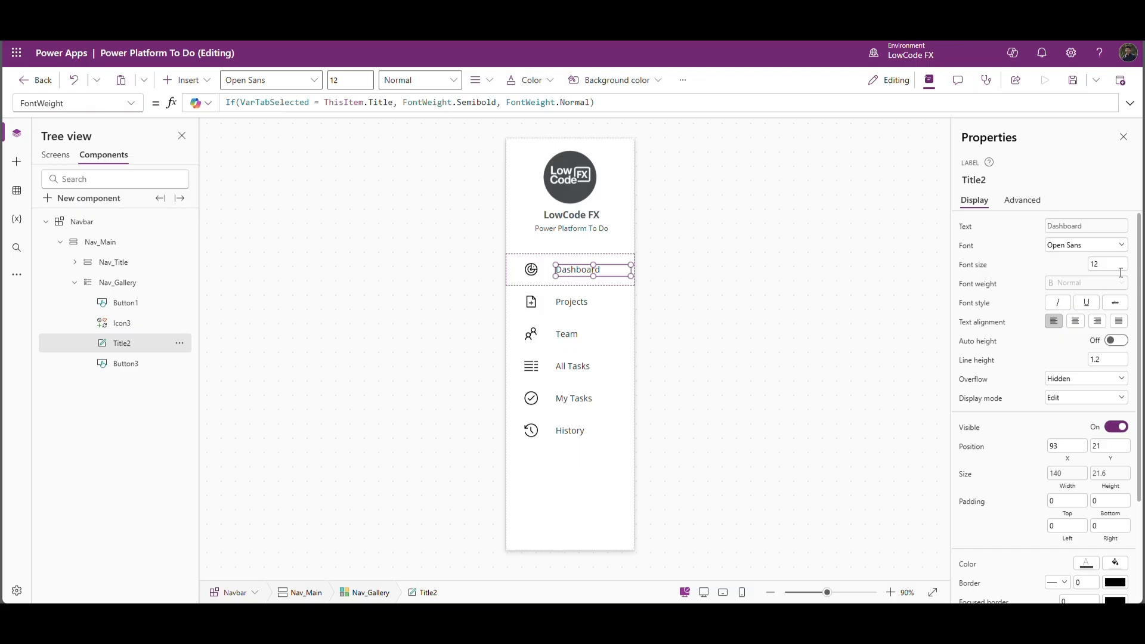
pyautogui.write('11.5')
pyautogui.click(1015, 270)
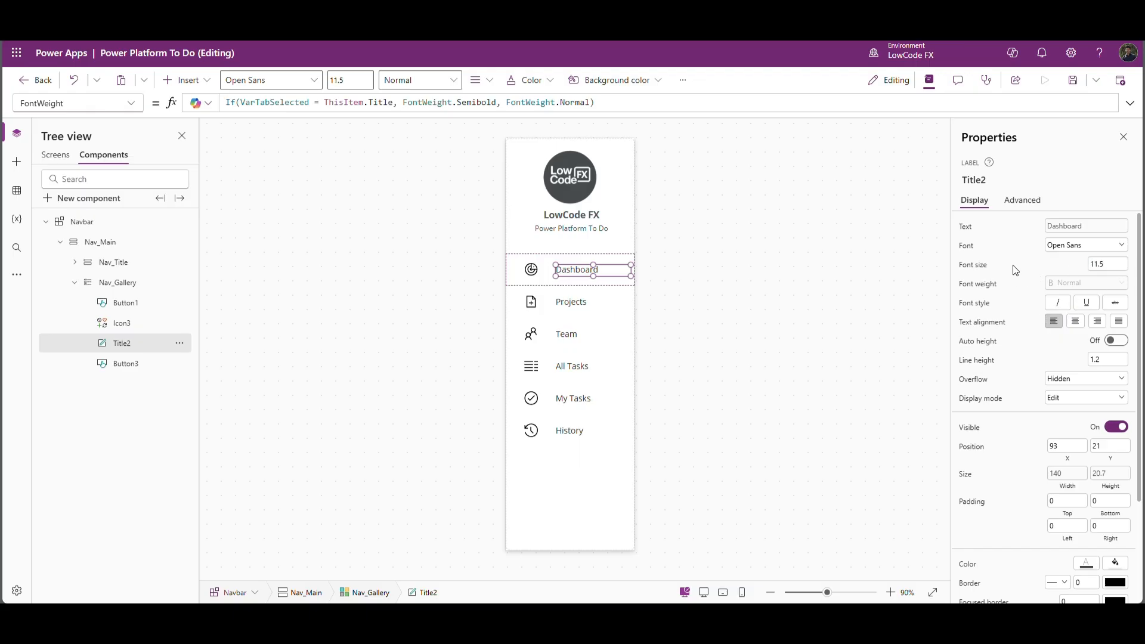
pyautogui.click(783, 284)
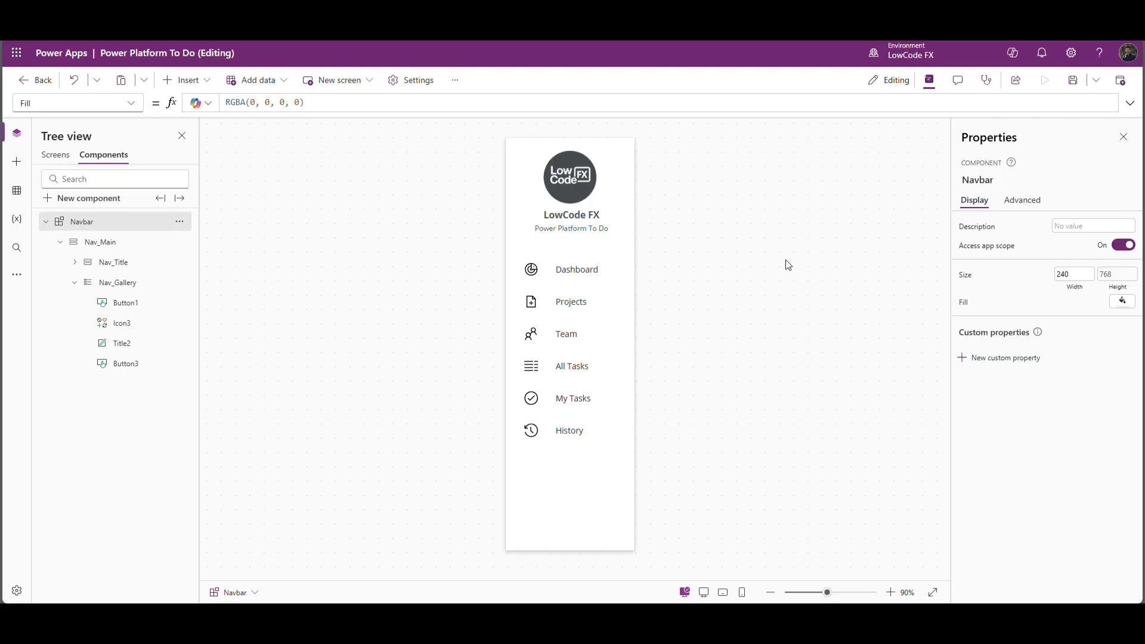
# Set the top padding of the Nav_Main container to 20.
pyautogui.click(593, 500)
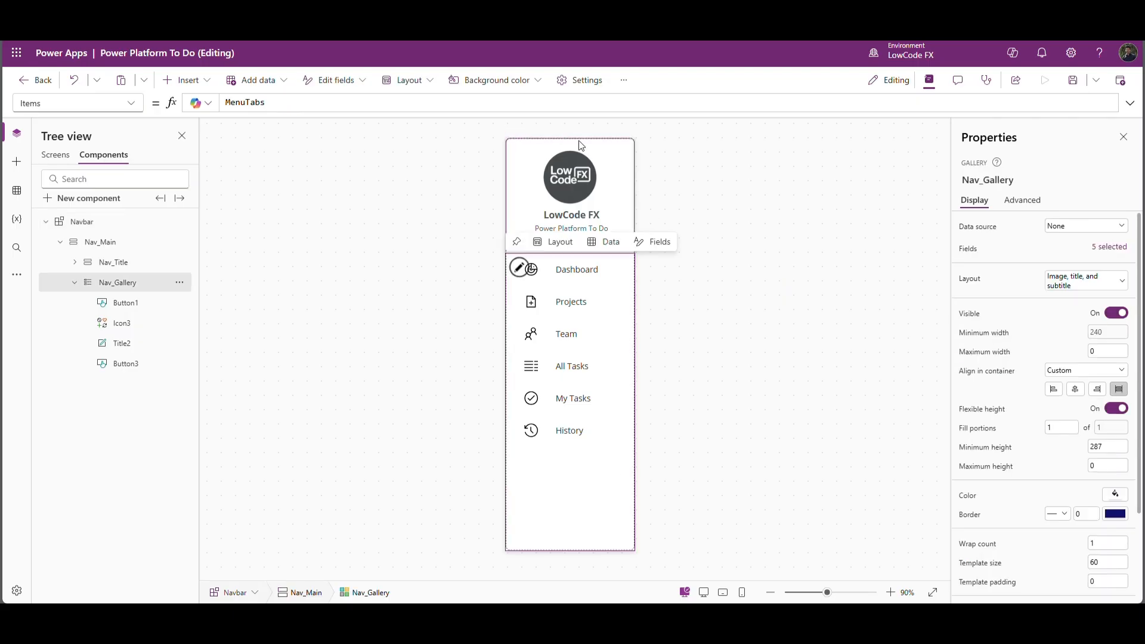
pyautogui.click(300, 592)
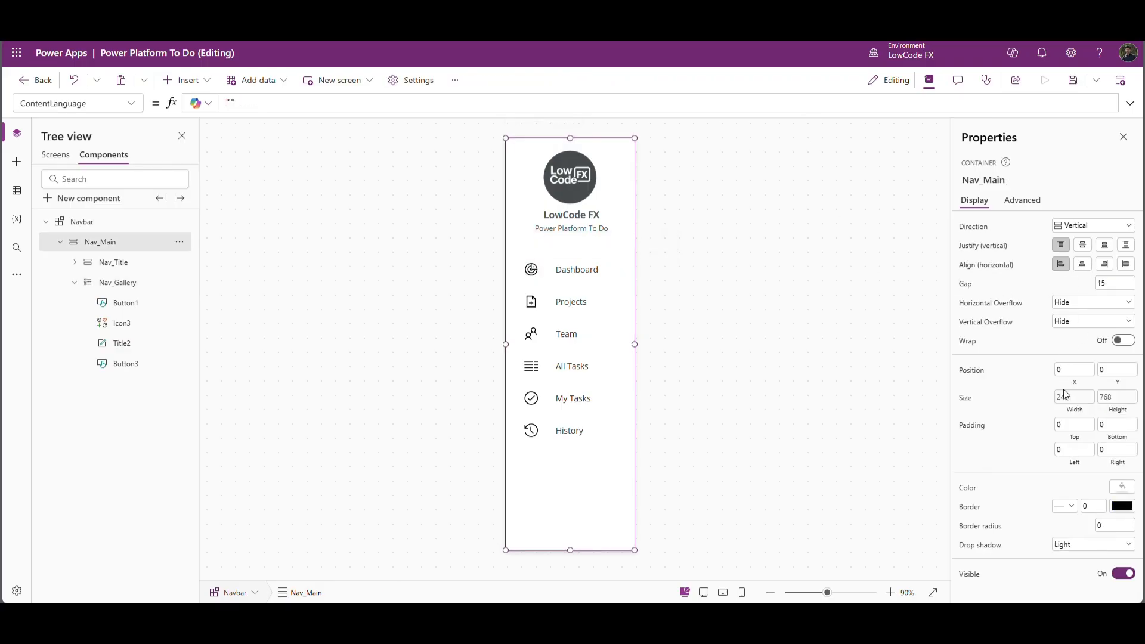
pyautogui.click(1078, 428)
pyautogui.write('20')
pyautogui.click(793, 282)
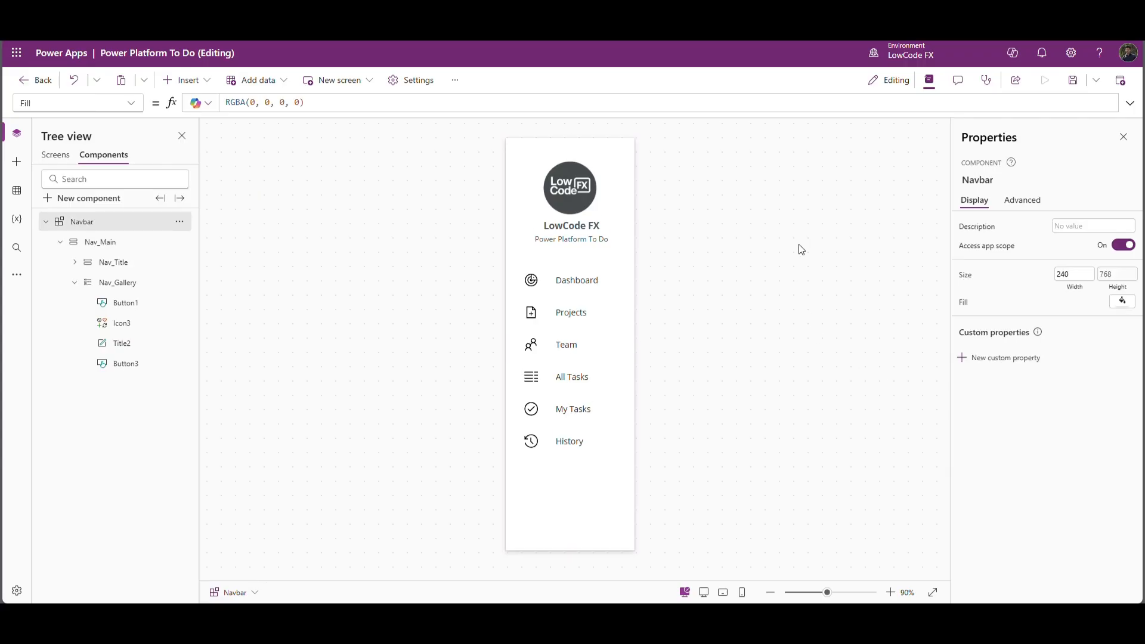
# Preview the app from the Home screen and examine the navbar on the Projects, Team, All Tasks, My Tasks and History screens.
pyautogui.click(59, 155)
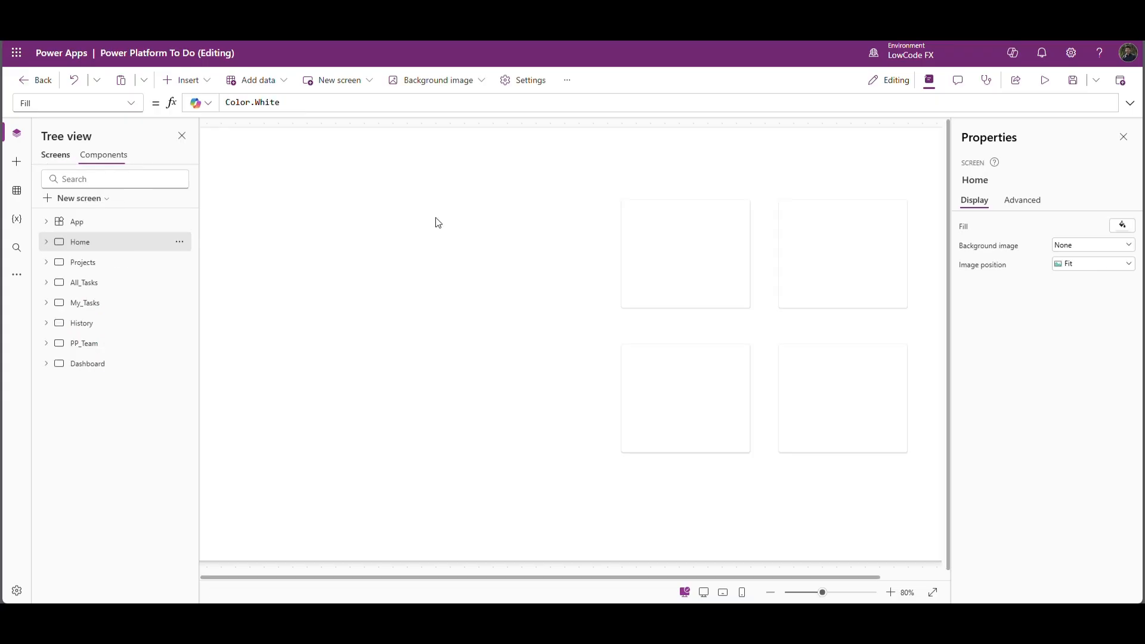
pyautogui.click(1045, 83)
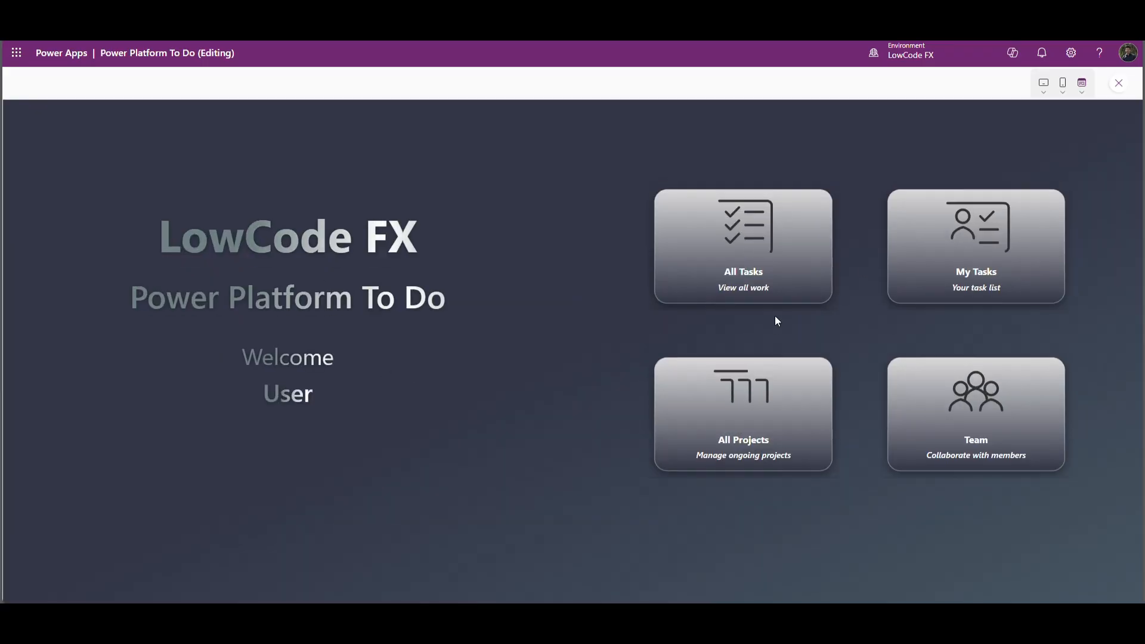
pyautogui.click(746, 428)
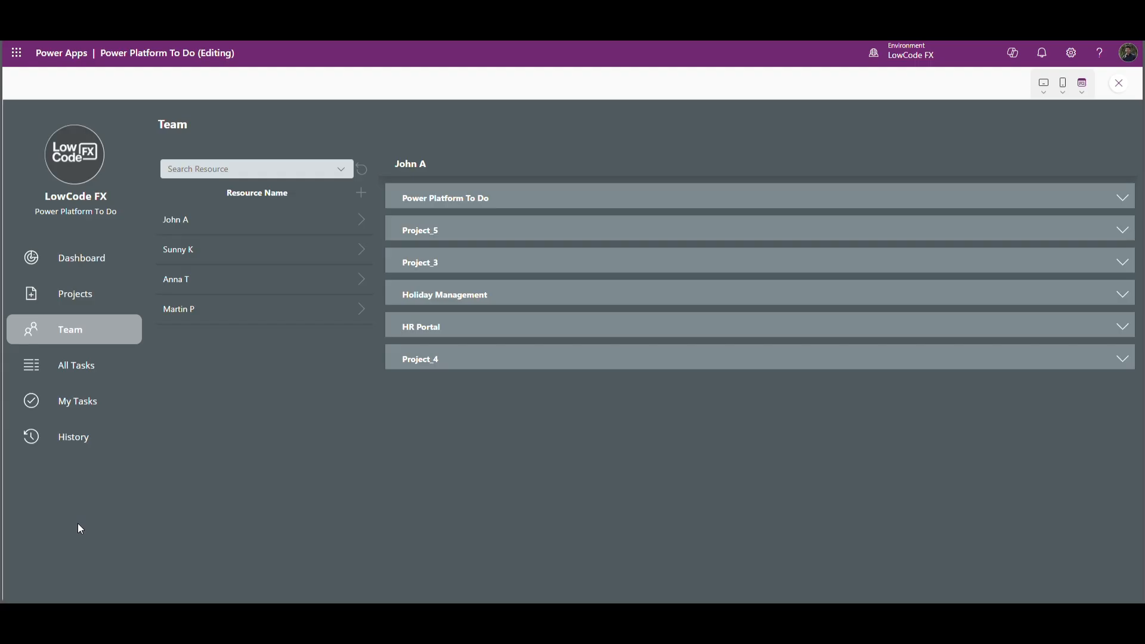
pyautogui.click(83, 374)
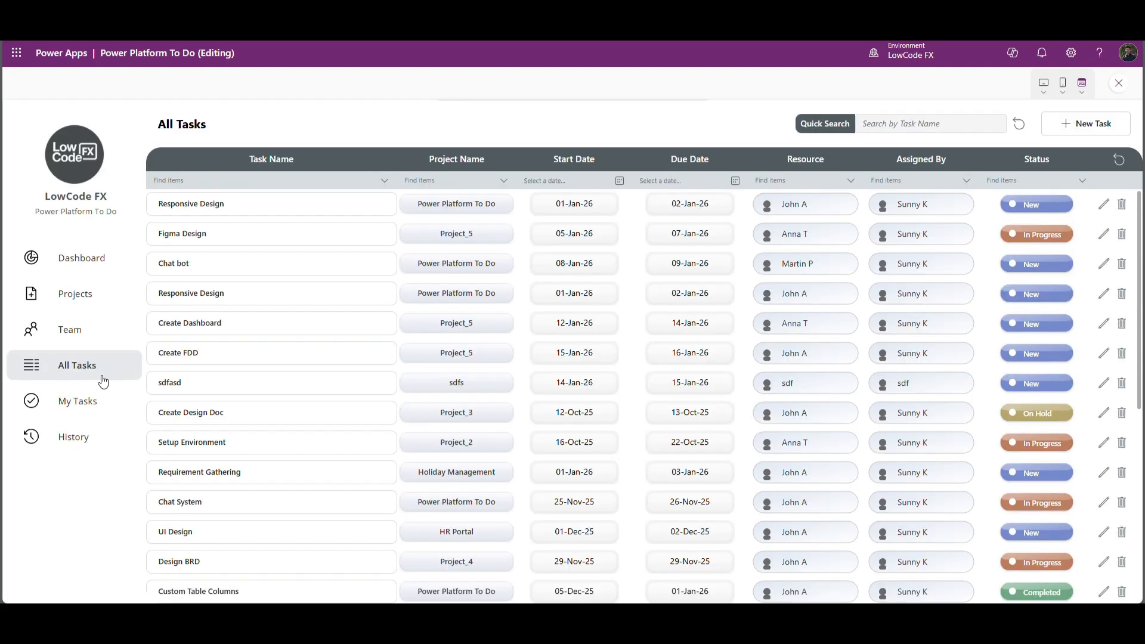
pyautogui.click(90, 400)
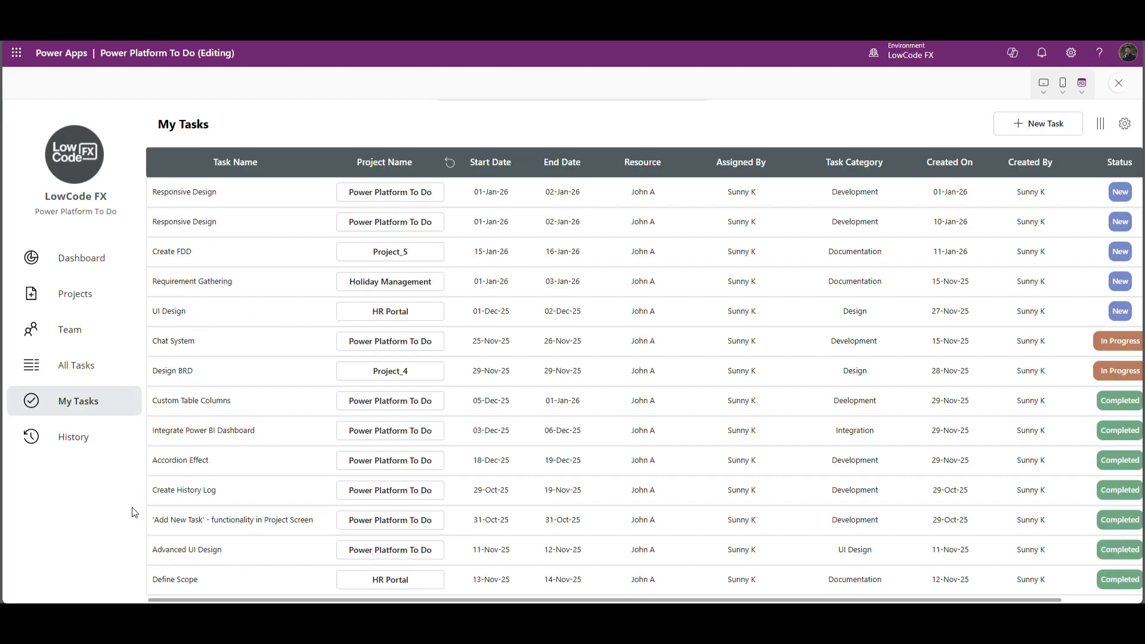
pyautogui.click(75, 438)
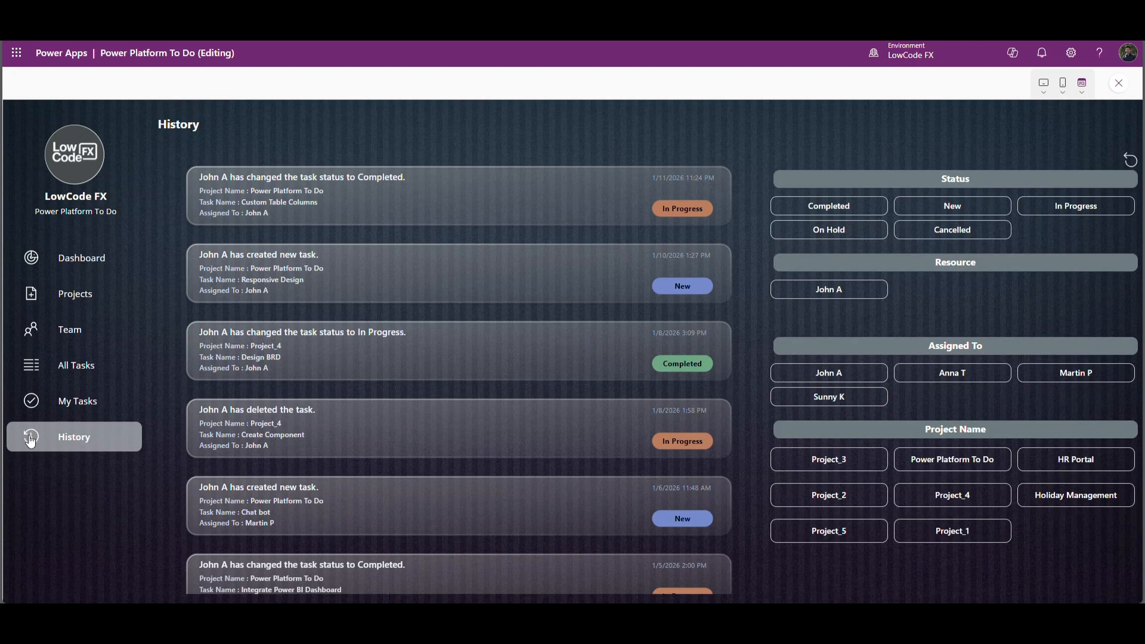
pyautogui.press('Escape')
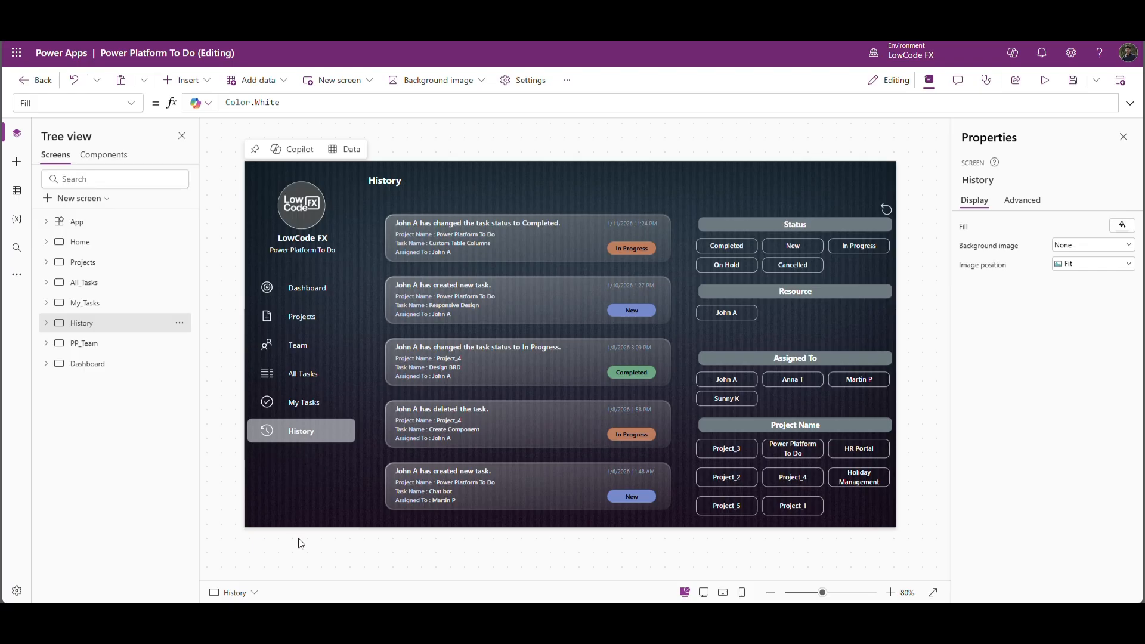
# Preview the app again from the History screen, close the preview and open the Projects screen for editing.
pyautogui.click(1044, 80)
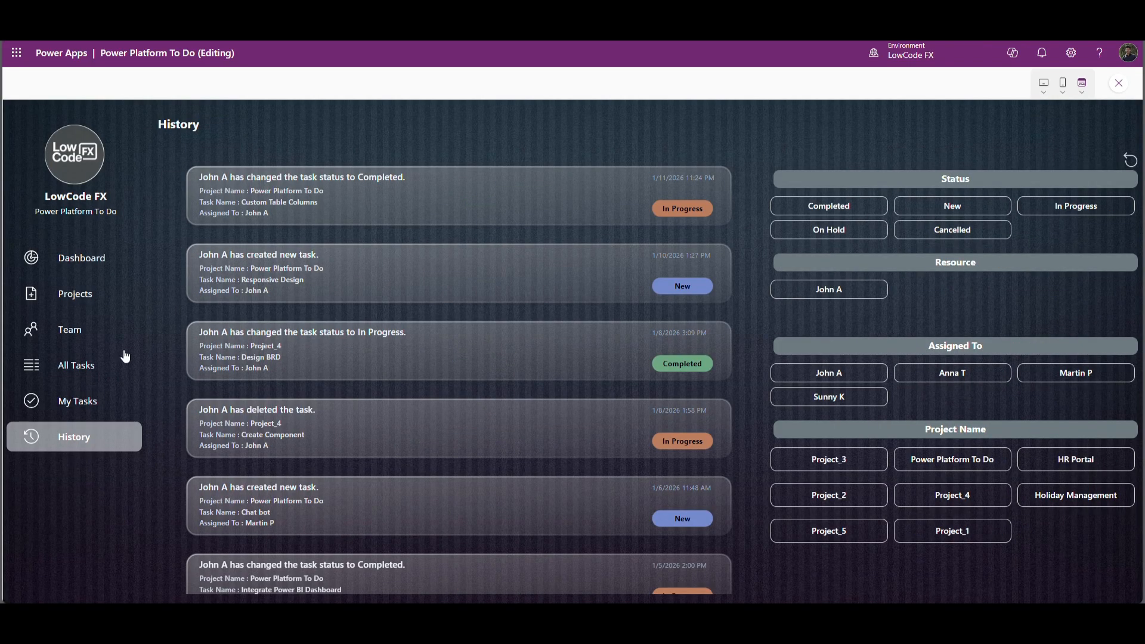
pyautogui.click(1118, 83)
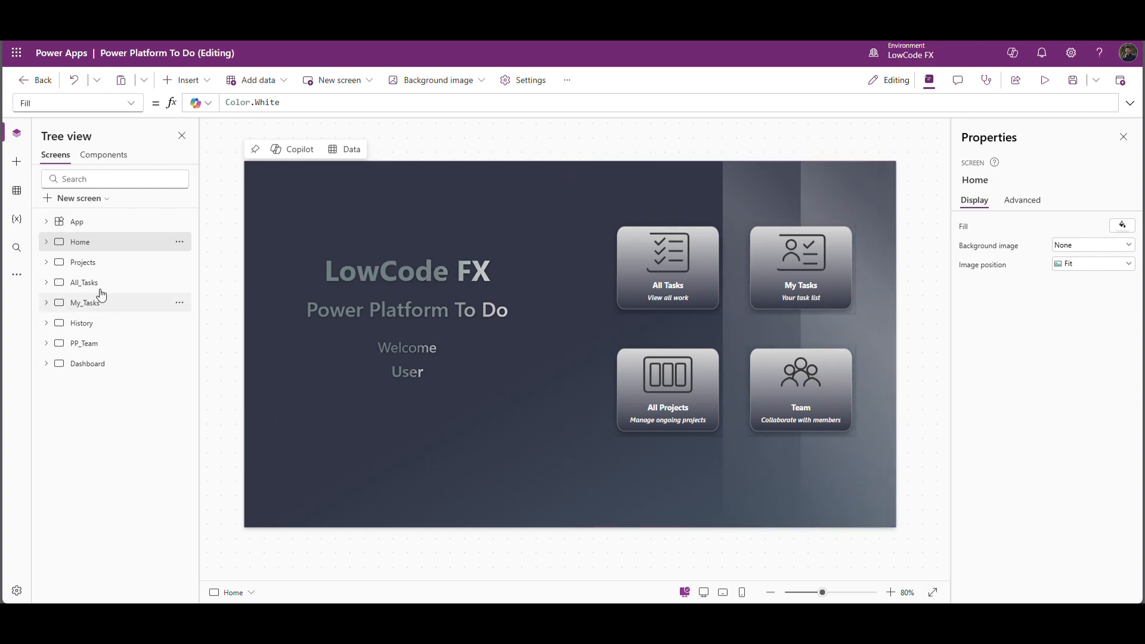
pyautogui.click(83, 262)
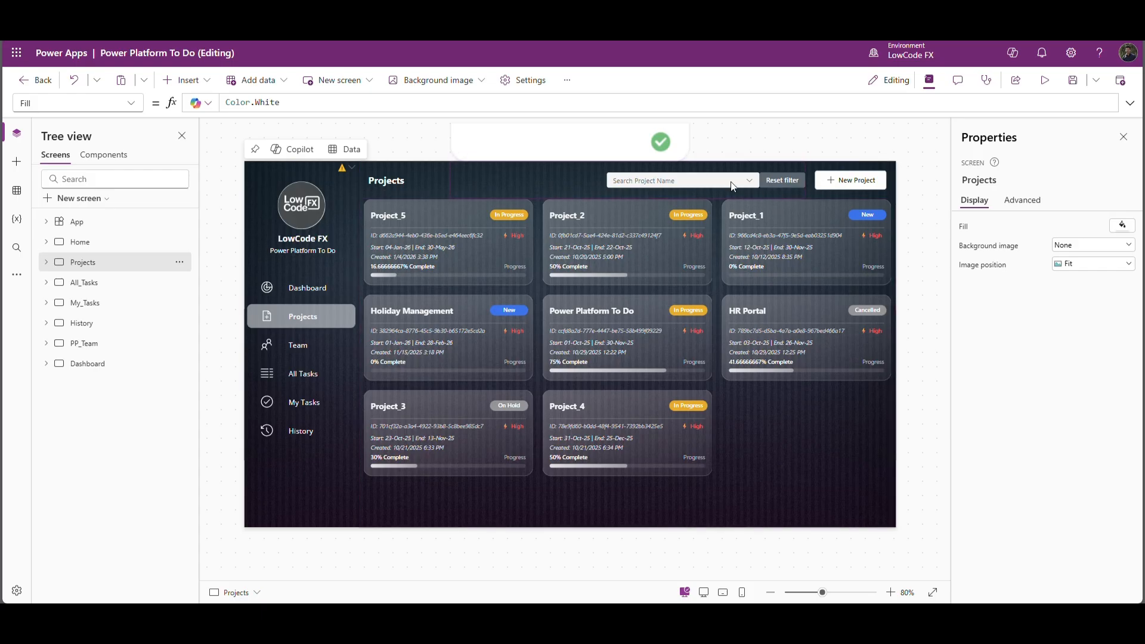
# Copy the reset icon from the All_Tasks quick search into Container10, beside the project search on the Projects screen.
pyautogui.click(782, 182)
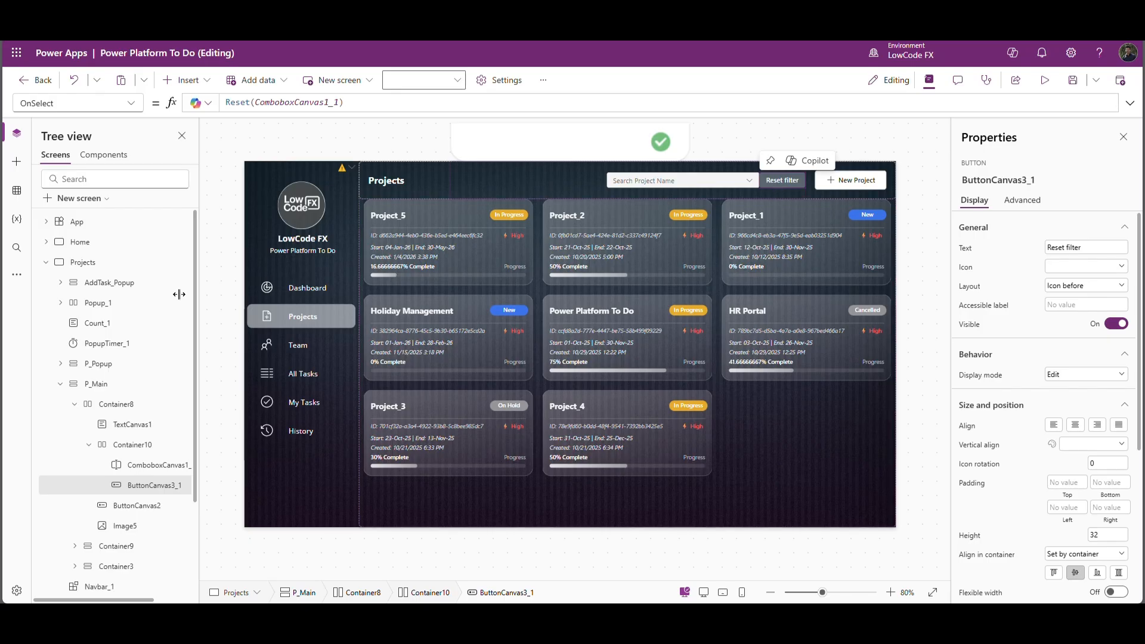
pyautogui.click(46, 262)
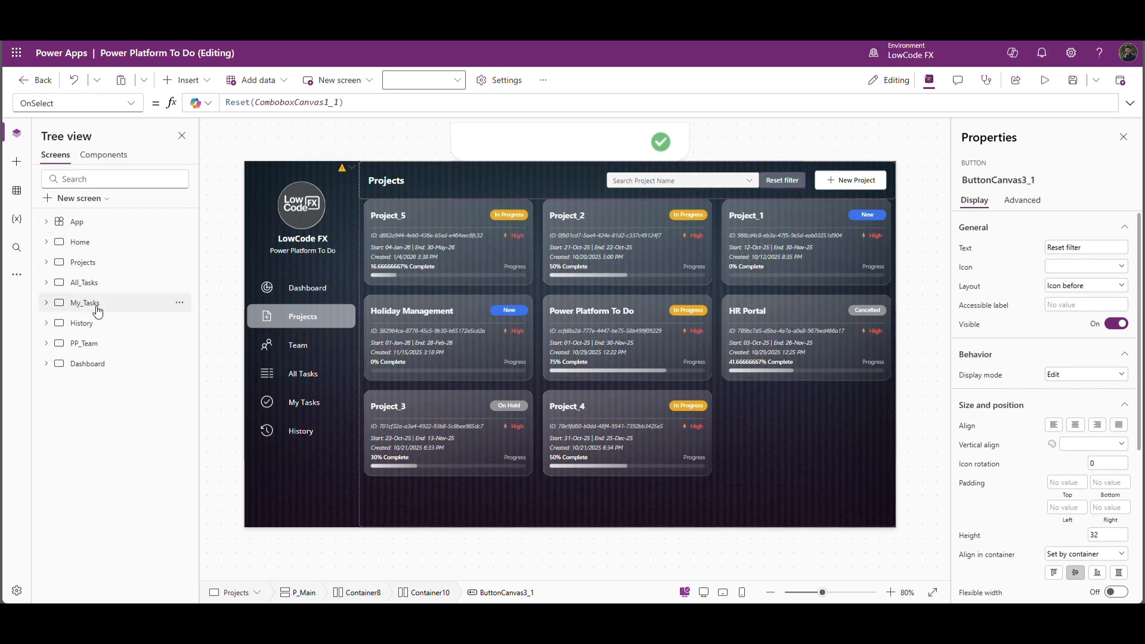
pyautogui.click(96, 283)
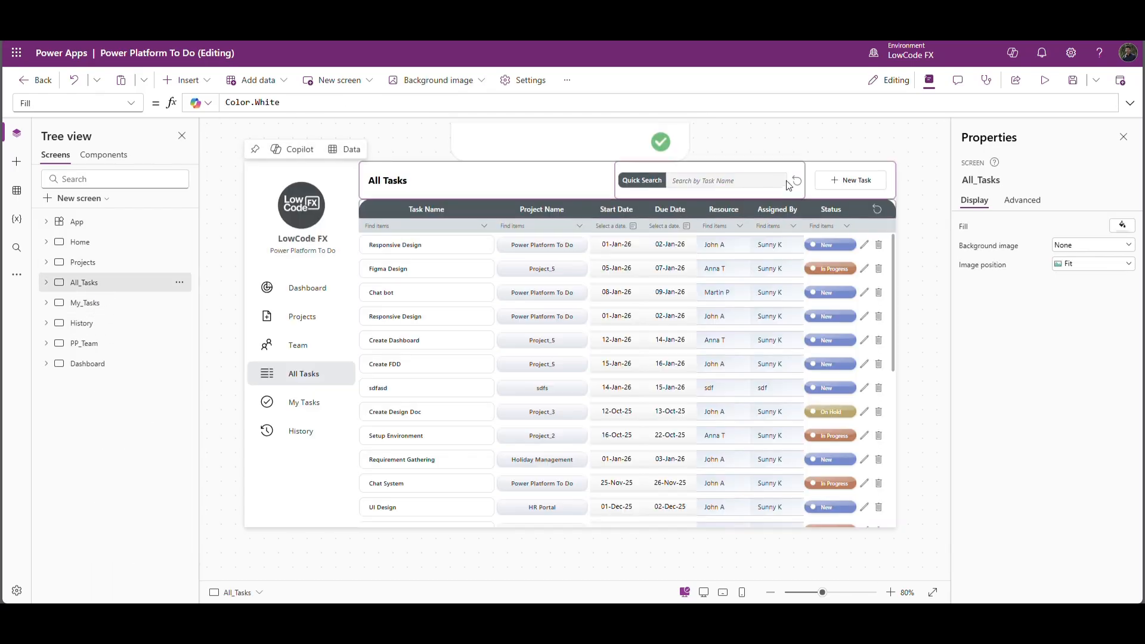
pyautogui.click(794, 180)
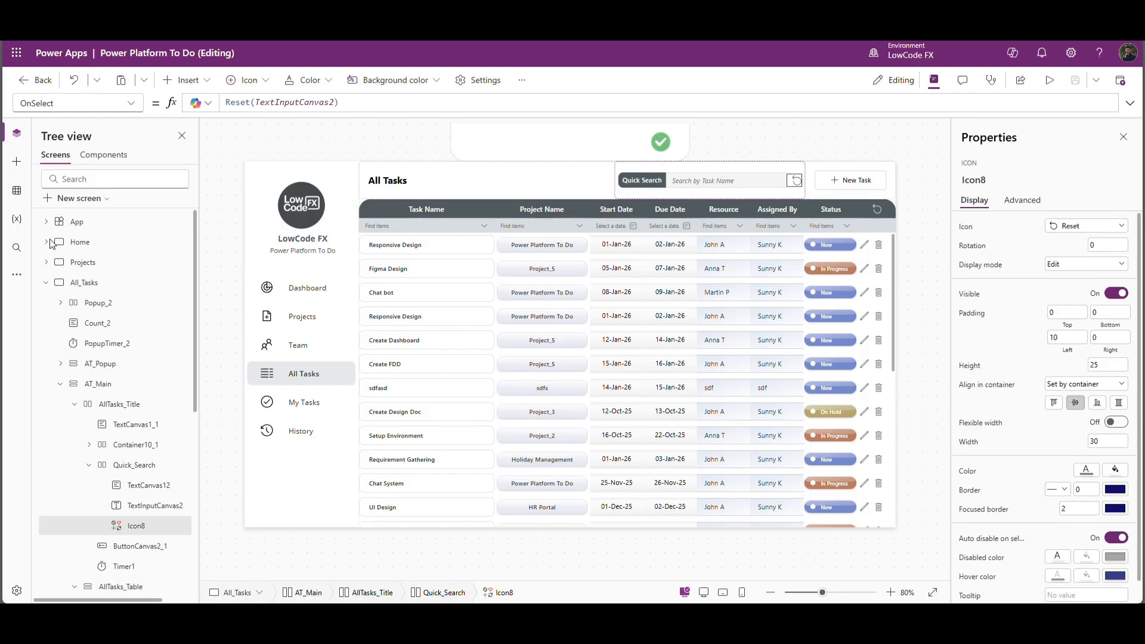
pyautogui.click(47, 282)
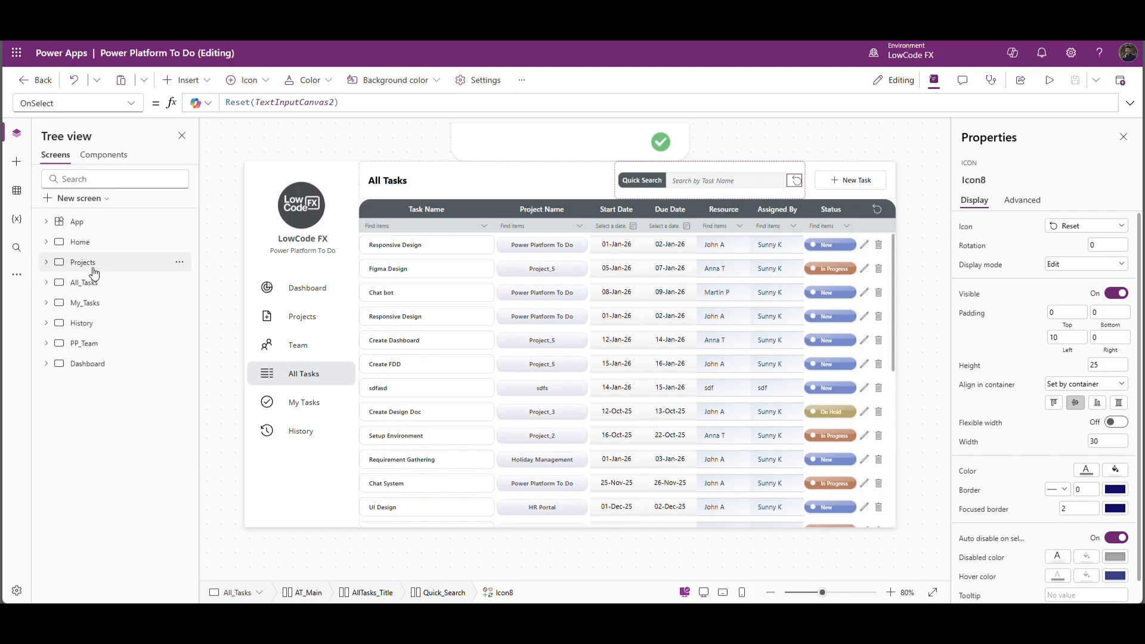
pyautogui.click(90, 262)
pyautogui.click(805, 192)
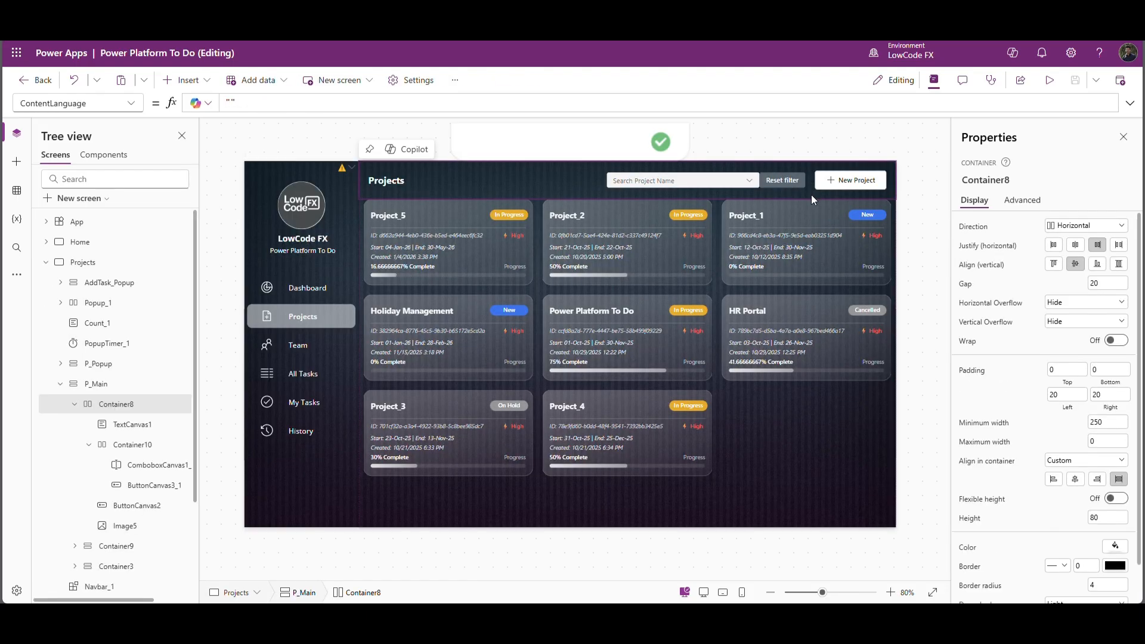
pyautogui.click(789, 188)
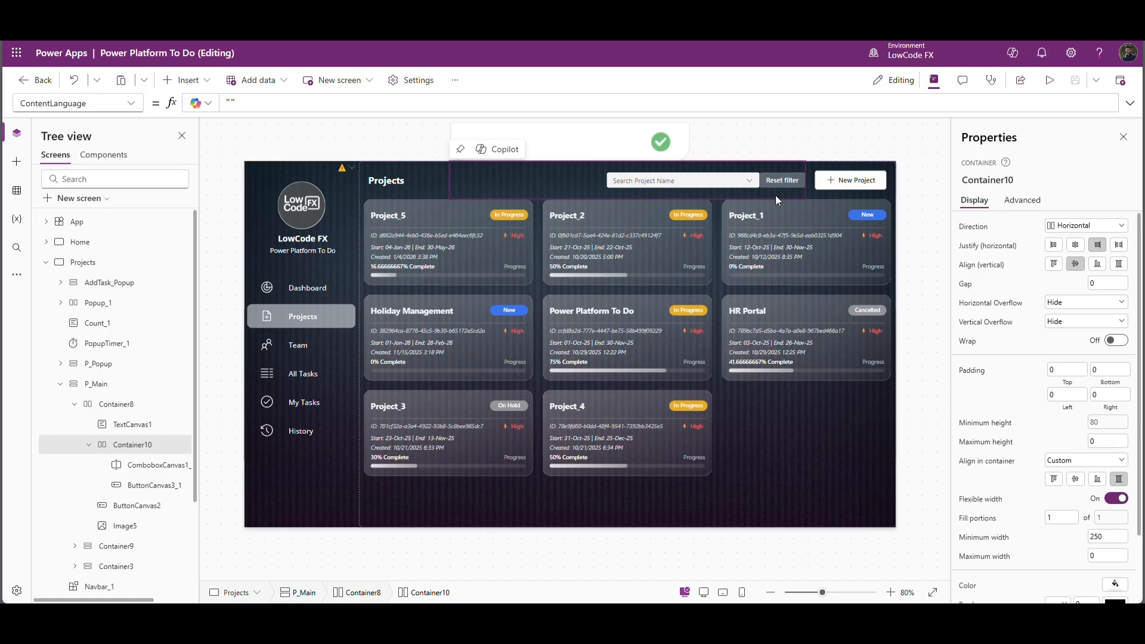
pyautogui.hotkey('ctrl', 'v')
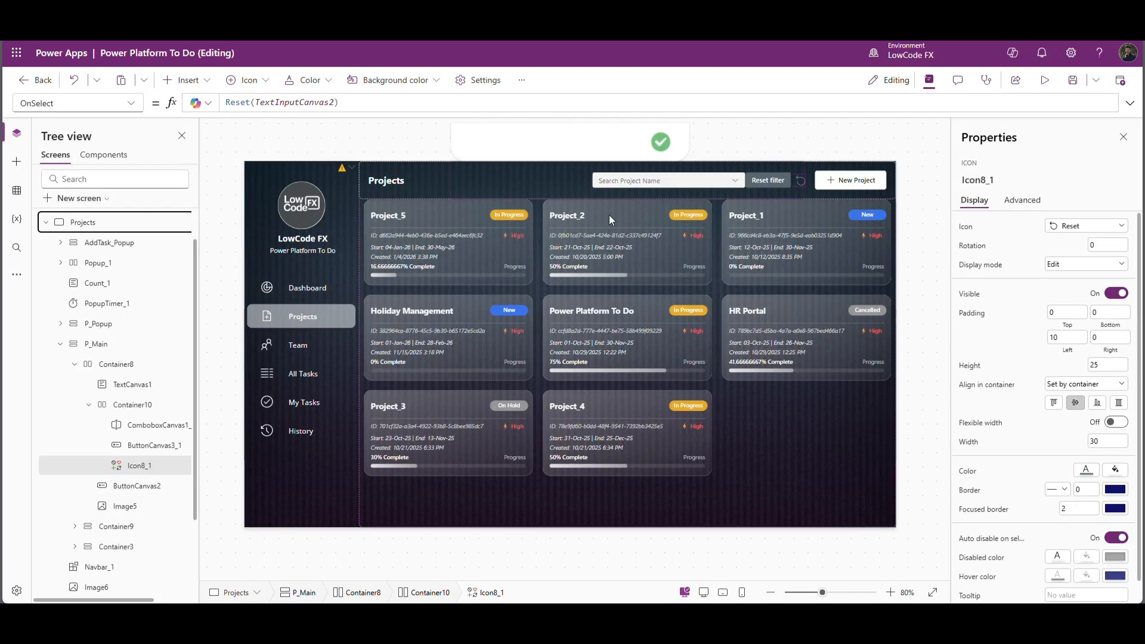
# Set the pasted reset icon's OnSelect formula to Reset(ComboboxCanvas1_1), copied from the Reset filter button.
pyautogui.click(788, 183)
pyautogui.click(398, 105)
pyautogui.hotkey('ctrl', 'a')
pyautogui.hotkey('ctrl', 'c')
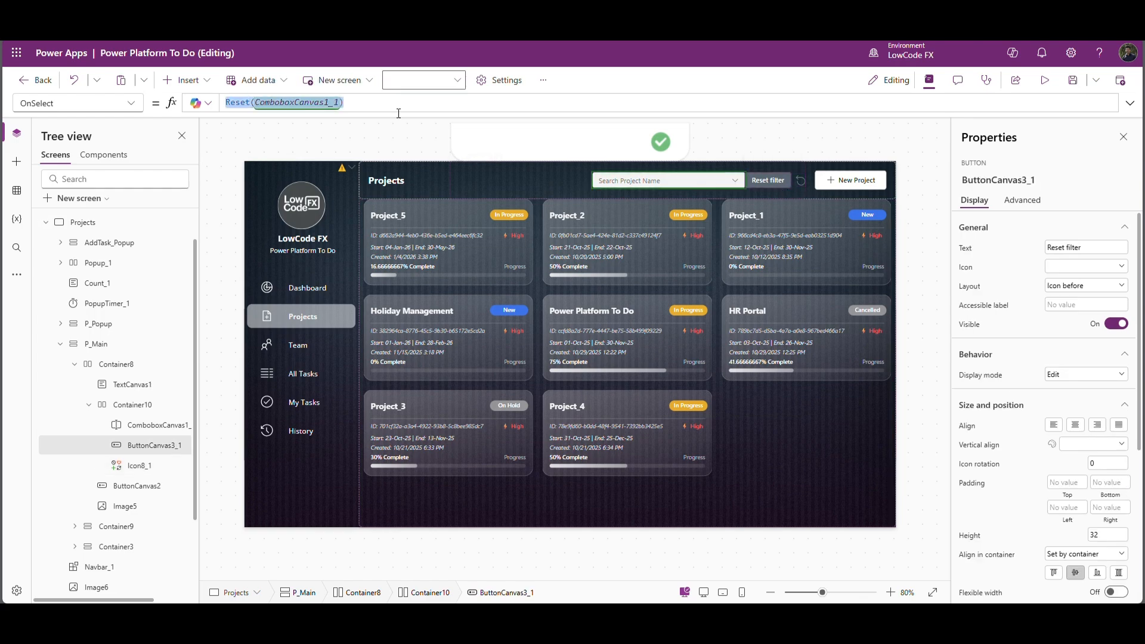
pyautogui.click(801, 180)
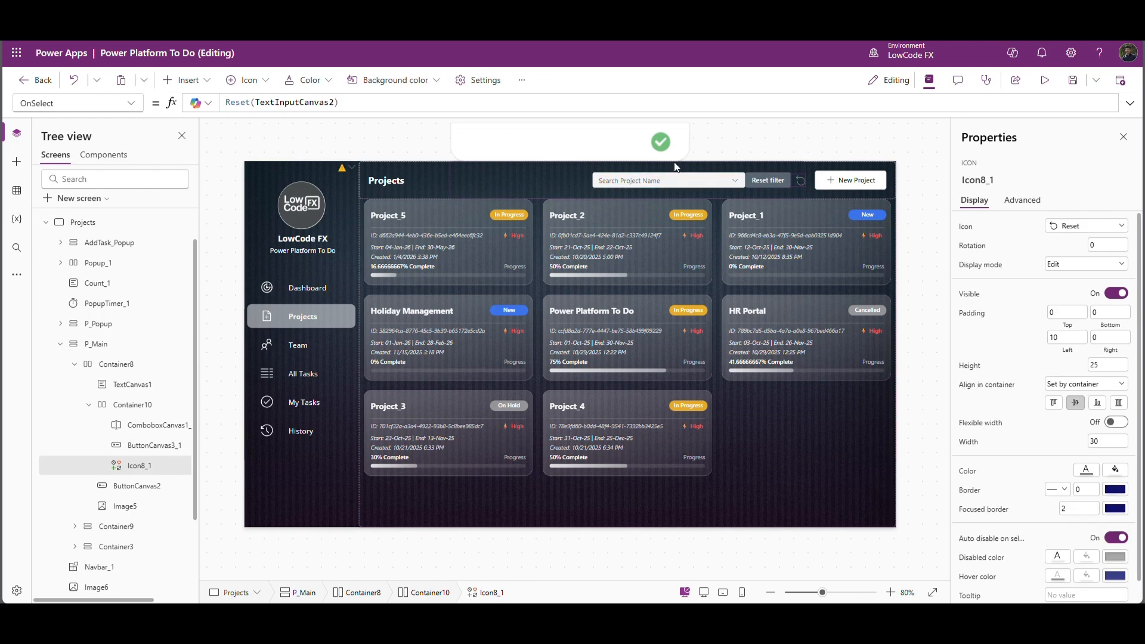
pyautogui.hotkey('ctrl', 'a')
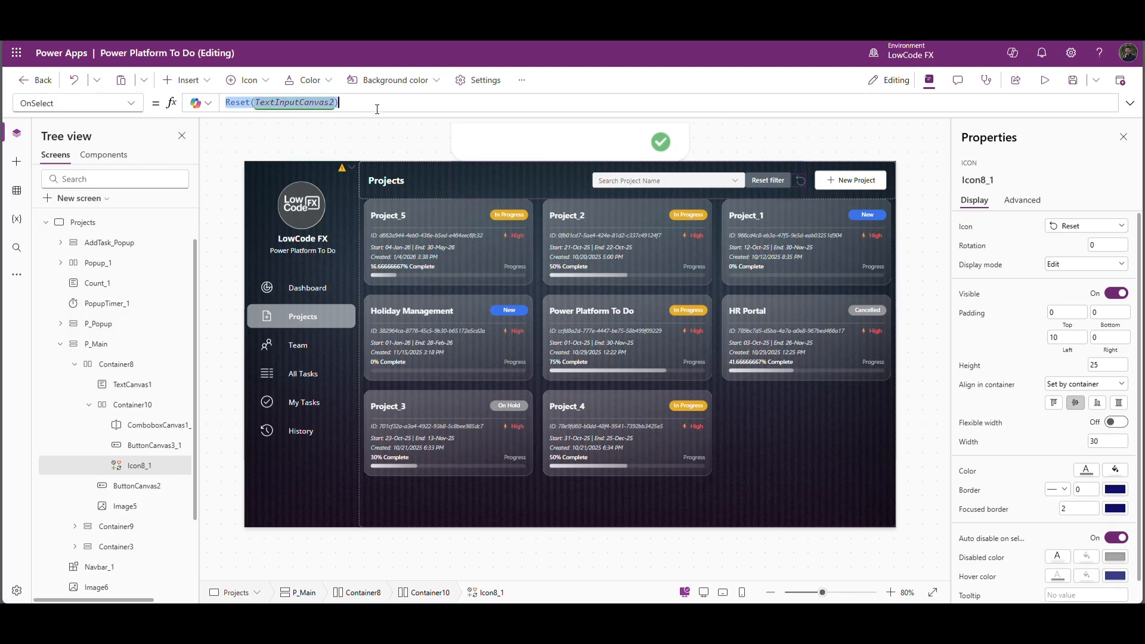
pyautogui.hotkey('ctrl', 'v')
pyautogui.click(788, 164)
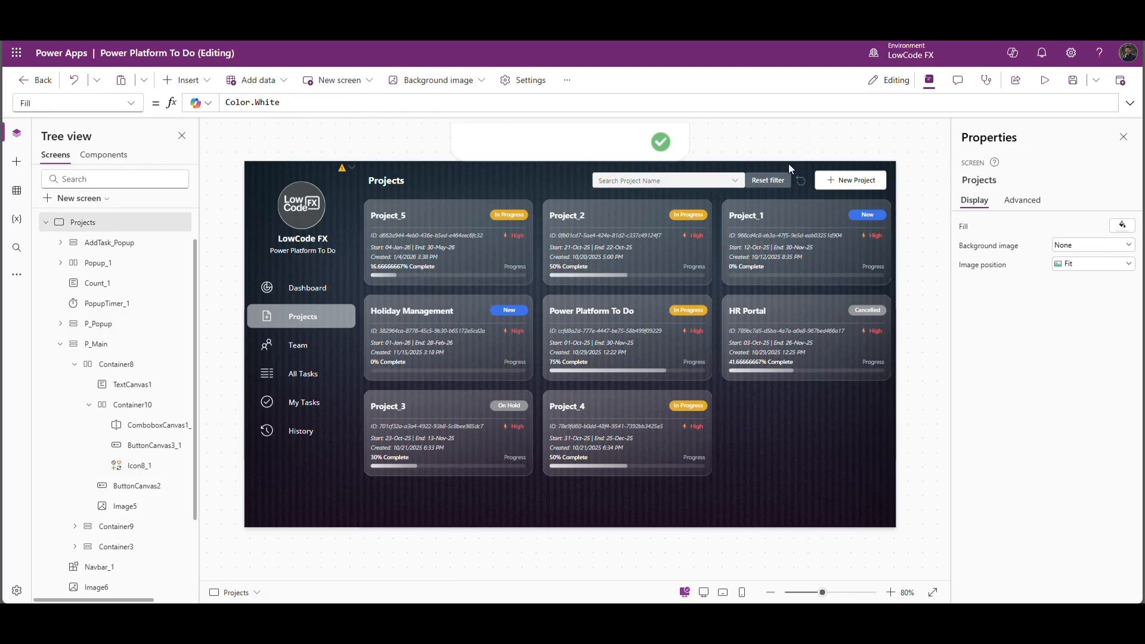
# Delete the Reset filter button from the Projects screen header.
pyautogui.click(770, 180)
pyautogui.press('Delete')
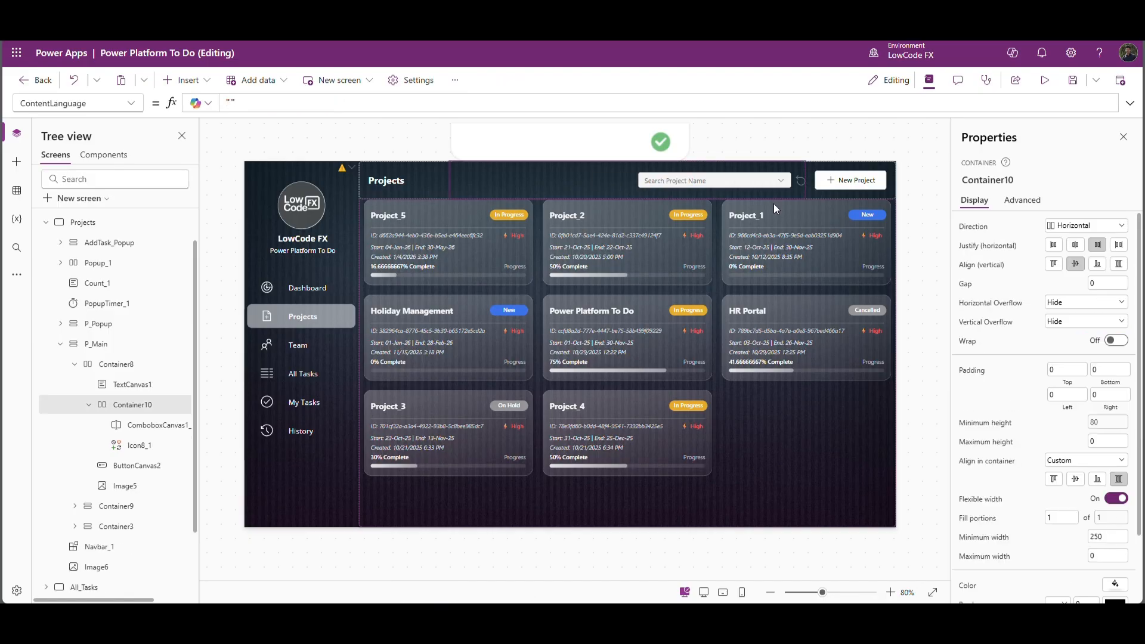
pyautogui.click(886, 127)
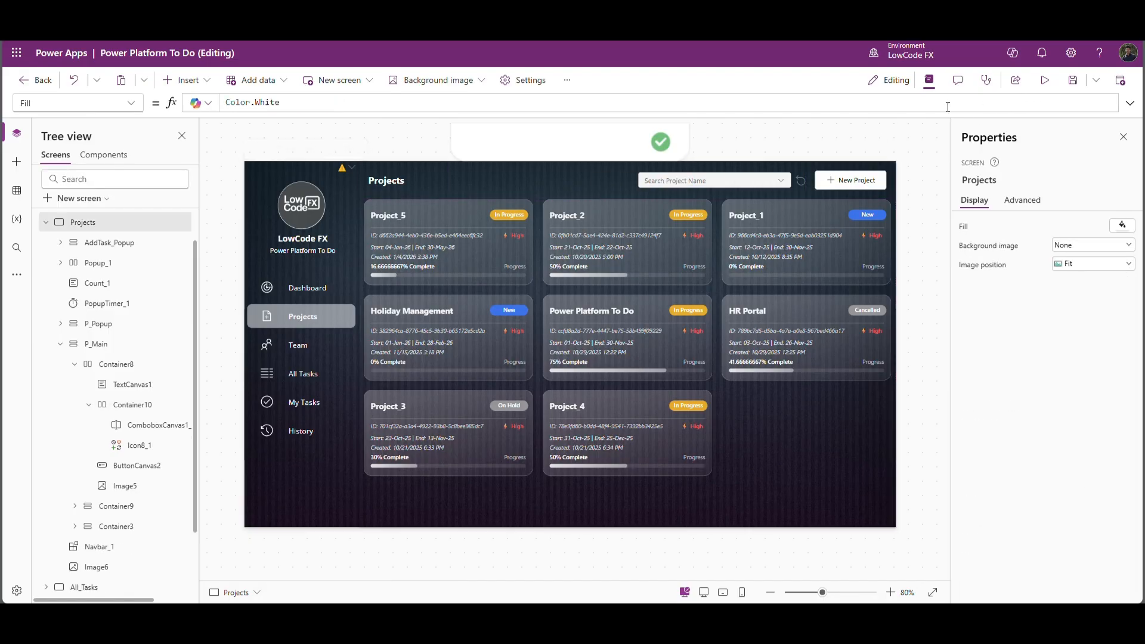
# Preview the Projects screen, filter by the Power Platform To Do project, clear the filter with the reset icon and close the preview.
pyautogui.click(1044, 80)
pyautogui.click(994, 130)
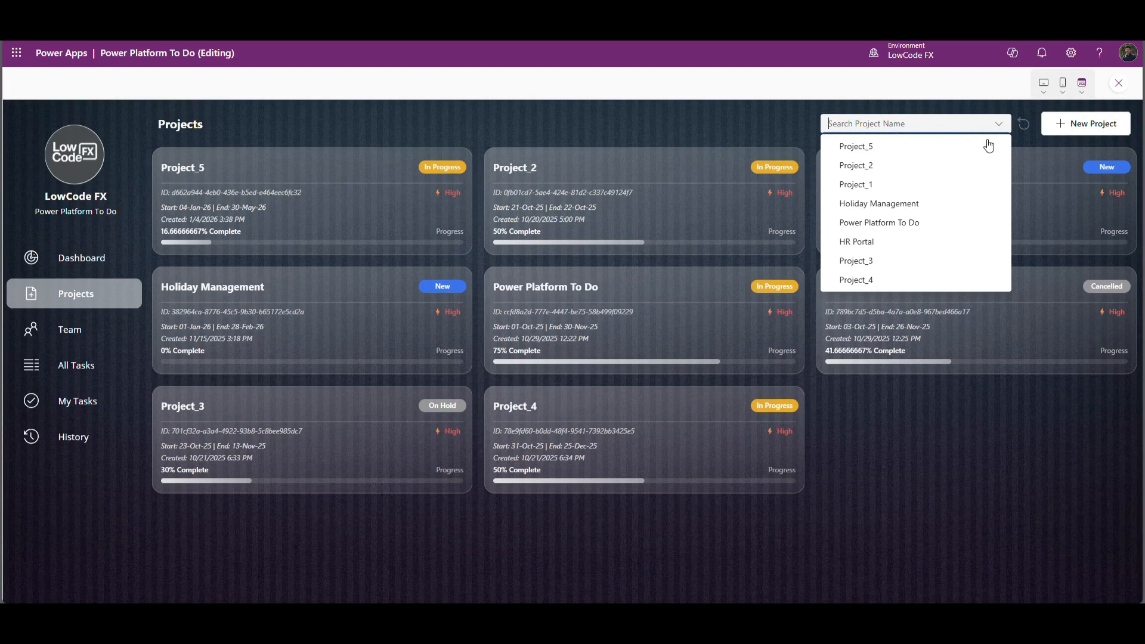
pyautogui.click(882, 224)
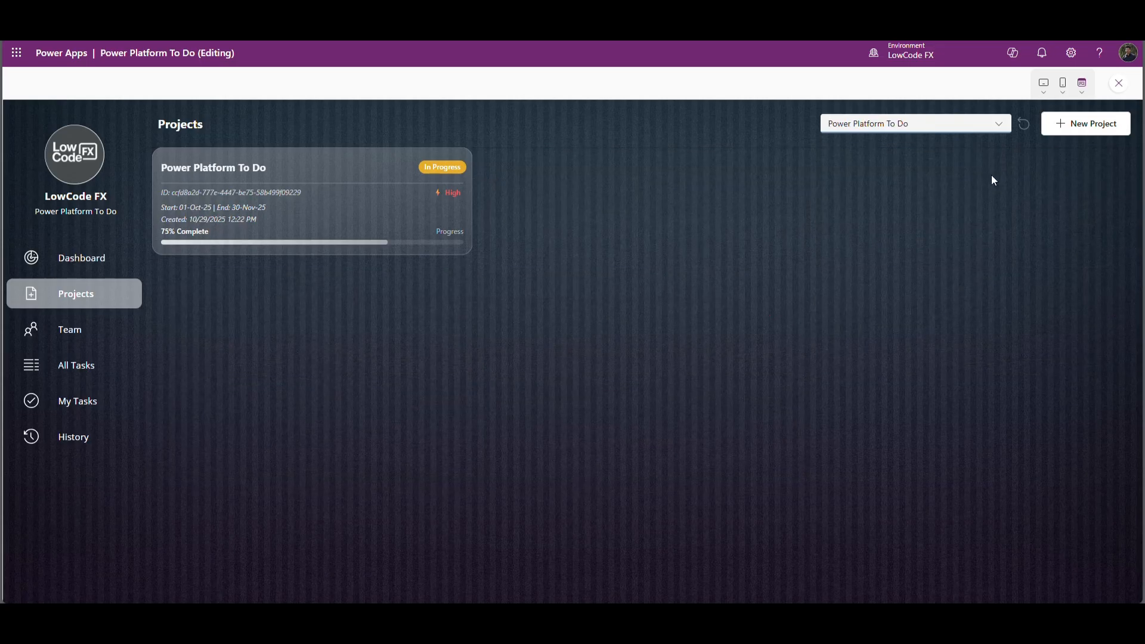
pyautogui.click(1025, 124)
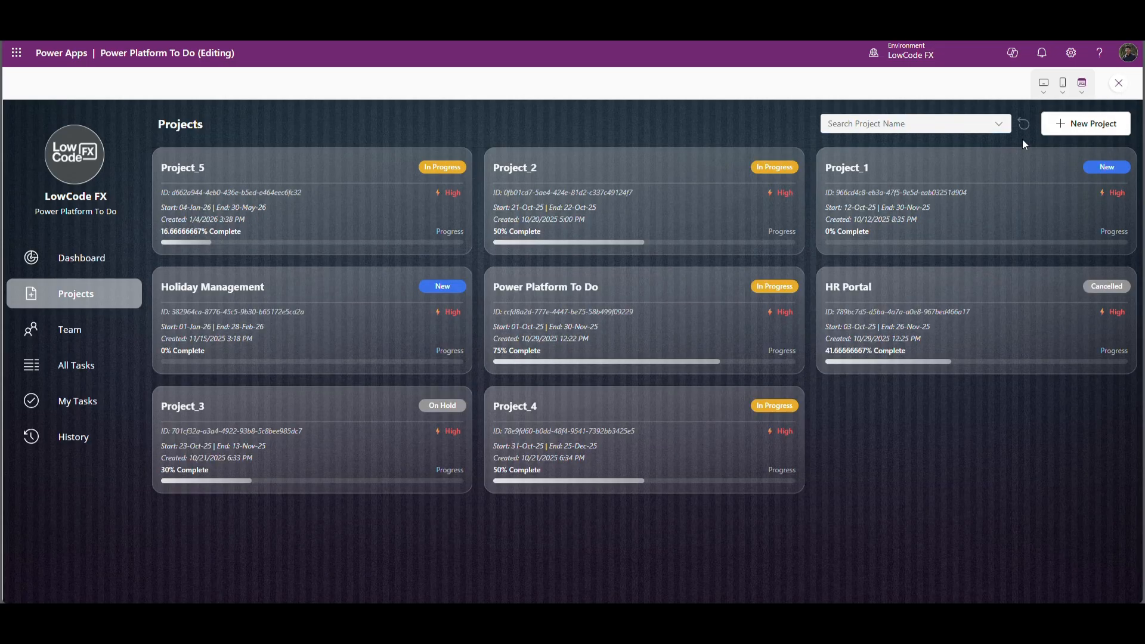
pyautogui.press('Escape')
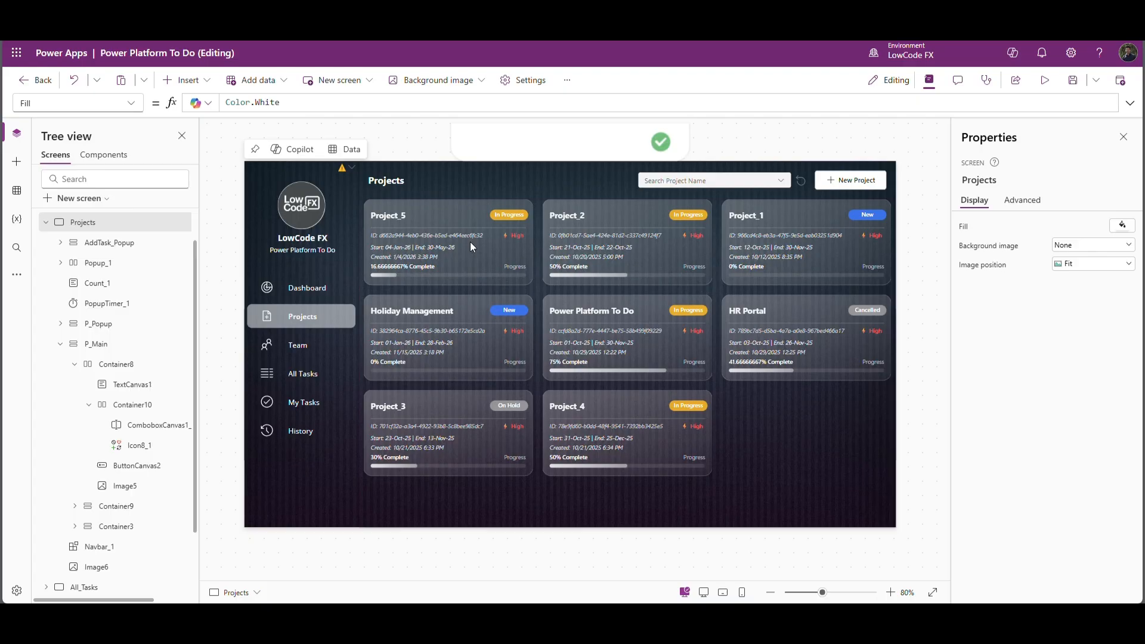
# Copy the status colour conditions from the Image formula of the status pill Image2_4 in the All Tasks gallery.
pyautogui.keyDown('alt'); pyautogui.click(334, 374); pyautogui.keyUp('alt')
pyautogui.click(877, 327)
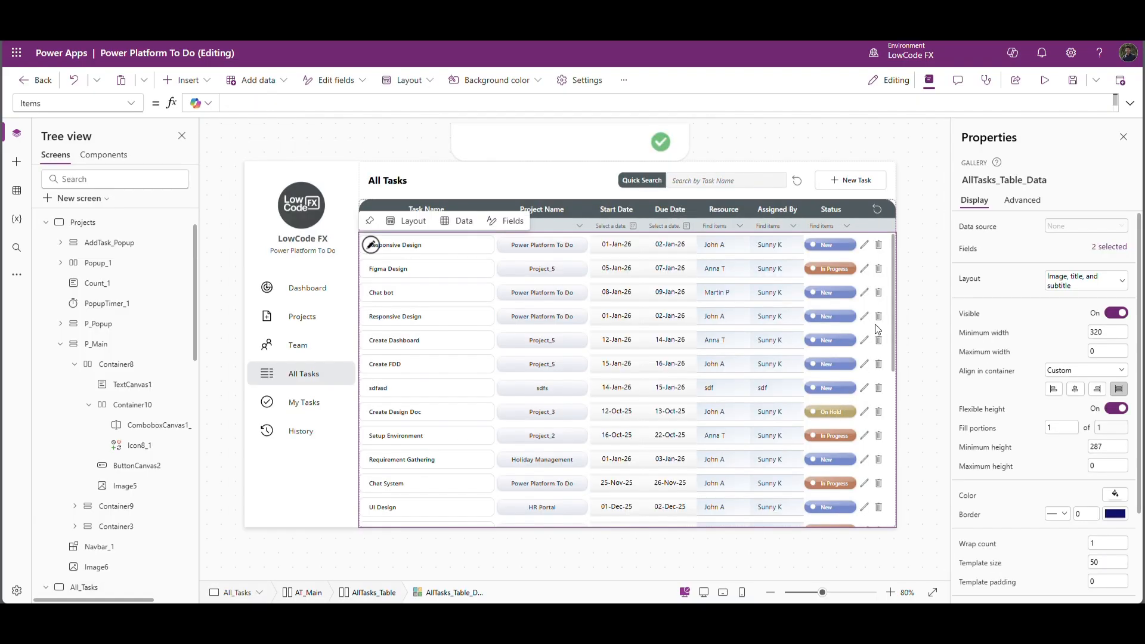
pyautogui.click(1130, 103)
pyautogui.click(821, 255)
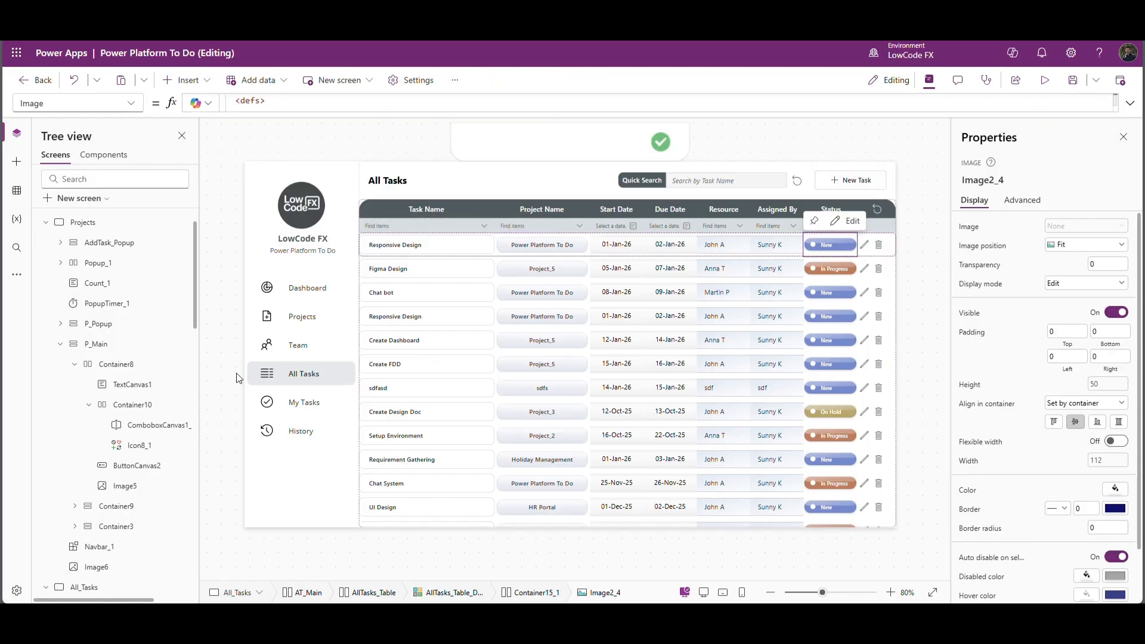
pyautogui.moveTo(274, 118); pyautogui.dragTo(255, 463)
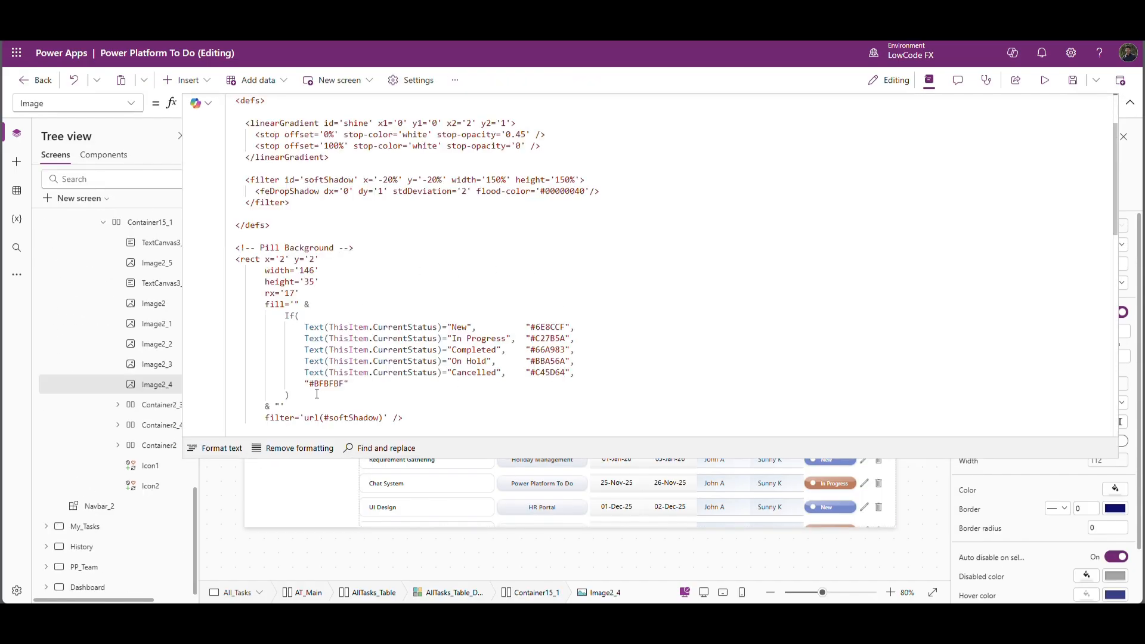
pyautogui.moveTo(367, 391); pyautogui.dragTo(304, 327)
pyautogui.hotkey('ctrl', 'c')
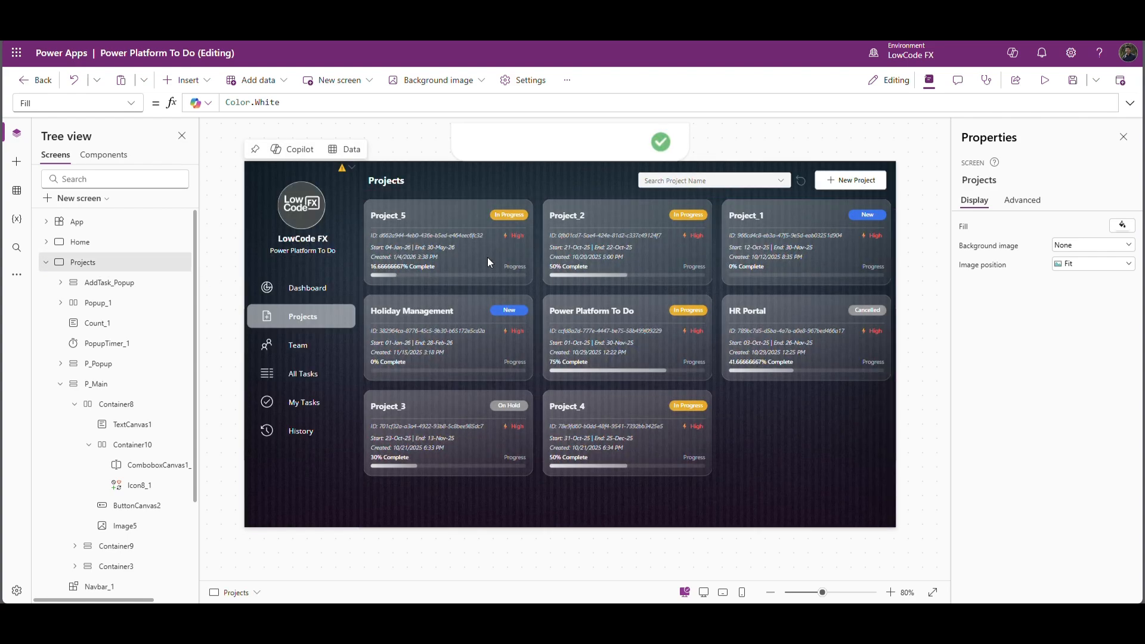
# Open the Image formula of Image3 in the Projects screen's Gallery1 at the StatusColor hex values.
pyautogui.click(488, 257)
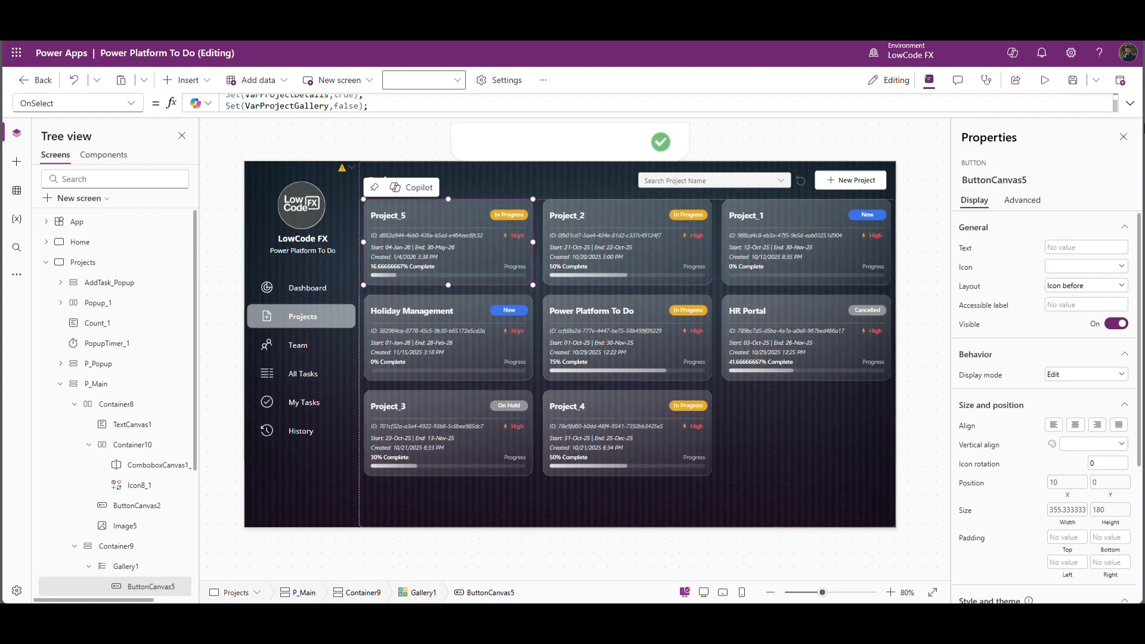
pyautogui.click(139, 425)
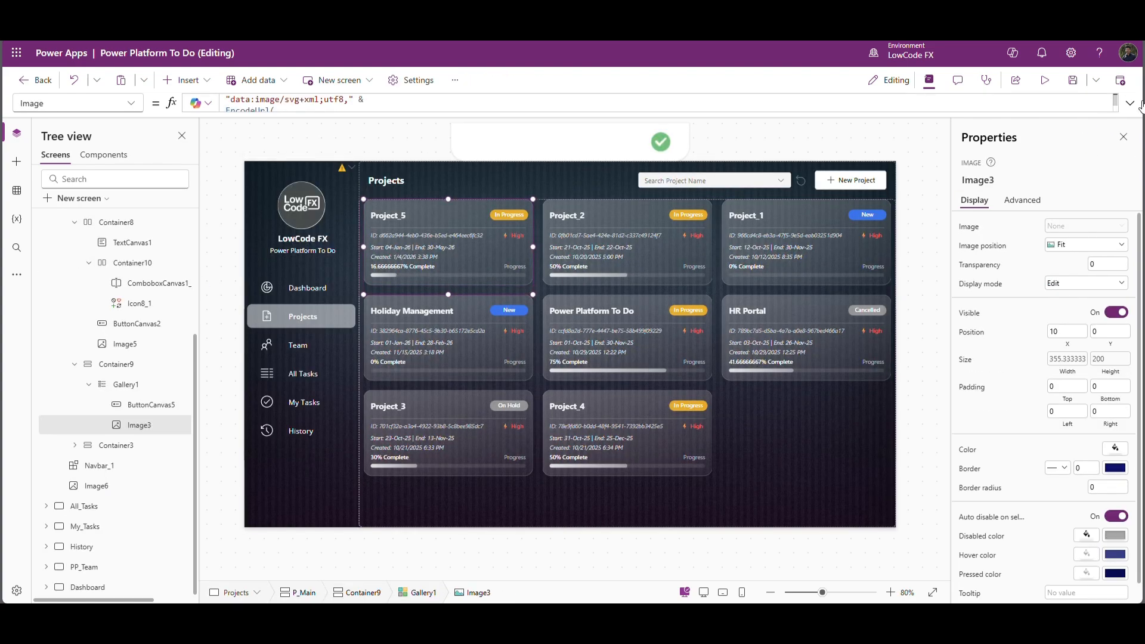
pyautogui.click(1130, 103)
pyautogui.click(474, 257)
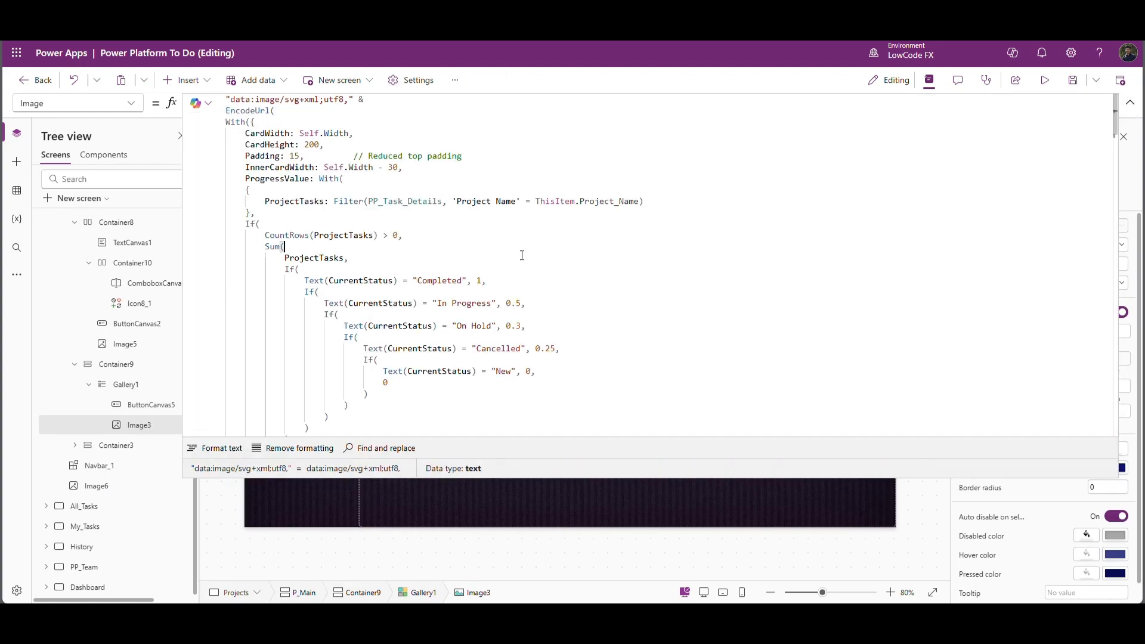
pyautogui.scroll(-3, 522, 253)
pyautogui.scroll(-10, 424, 305)
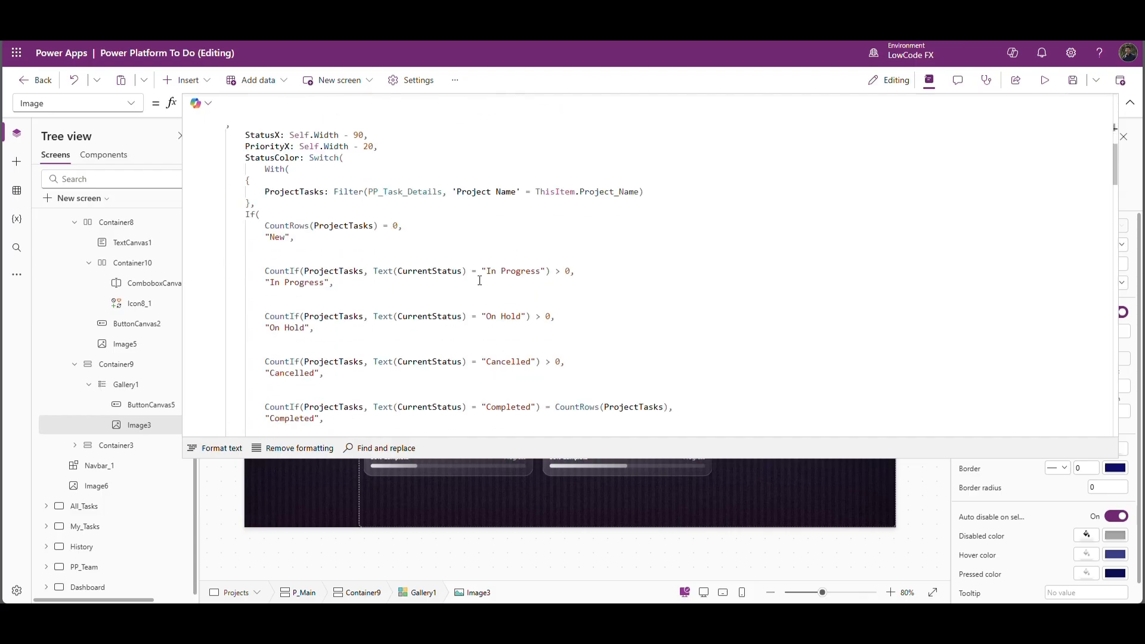
pyautogui.scroll(-7, 492, 271)
pyautogui.click(300, 222)
pyautogui.click(311, 144)
pyautogui.scroll(3, 283, 195)
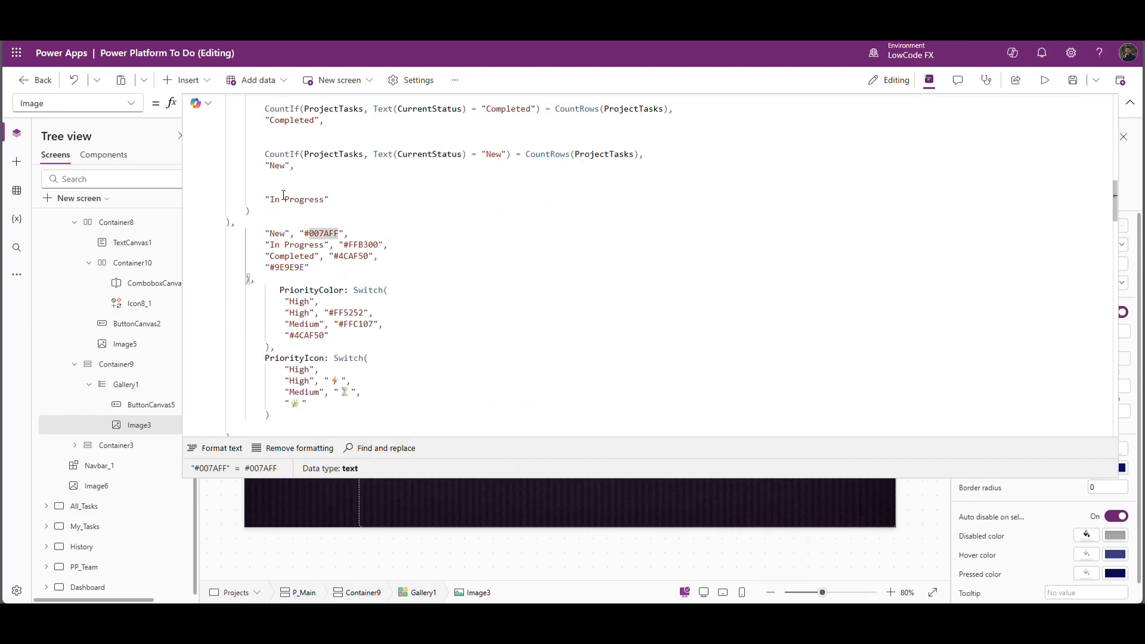
# Review the StatusColor entries in Image3's formula and paste the copied status colour conditions on new lines below the "#9E9E9E" default.
pyautogui.moveTo(261, 237); pyautogui.dragTo(366, 238)
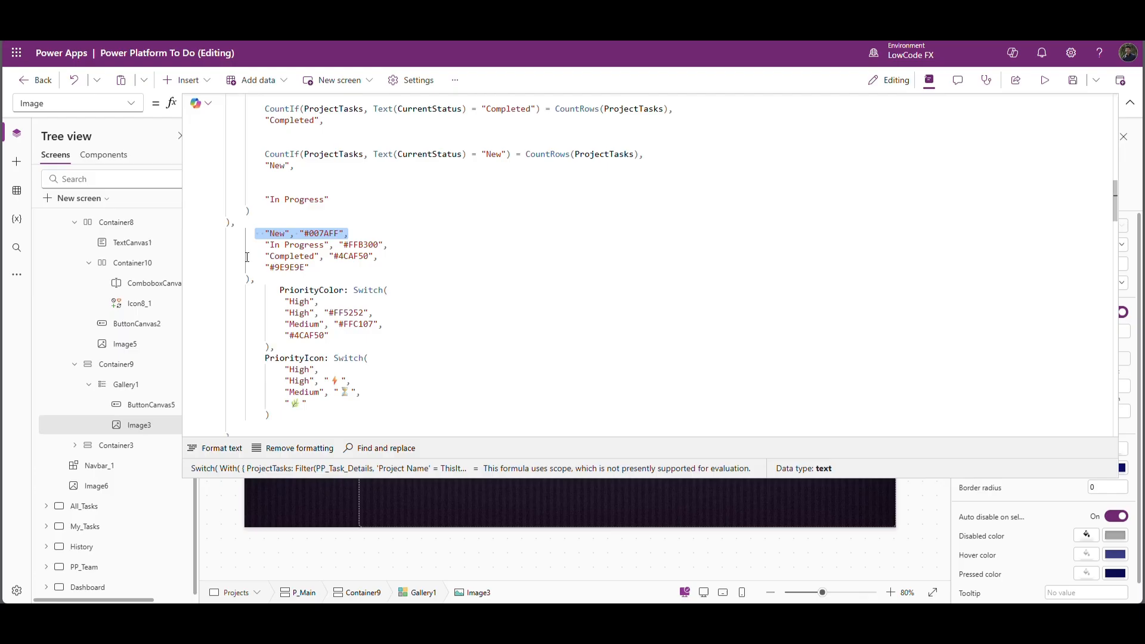
pyautogui.moveTo(260, 248); pyautogui.dragTo(357, 252)
pyautogui.moveTo(261, 256); pyautogui.dragTo(382, 258)
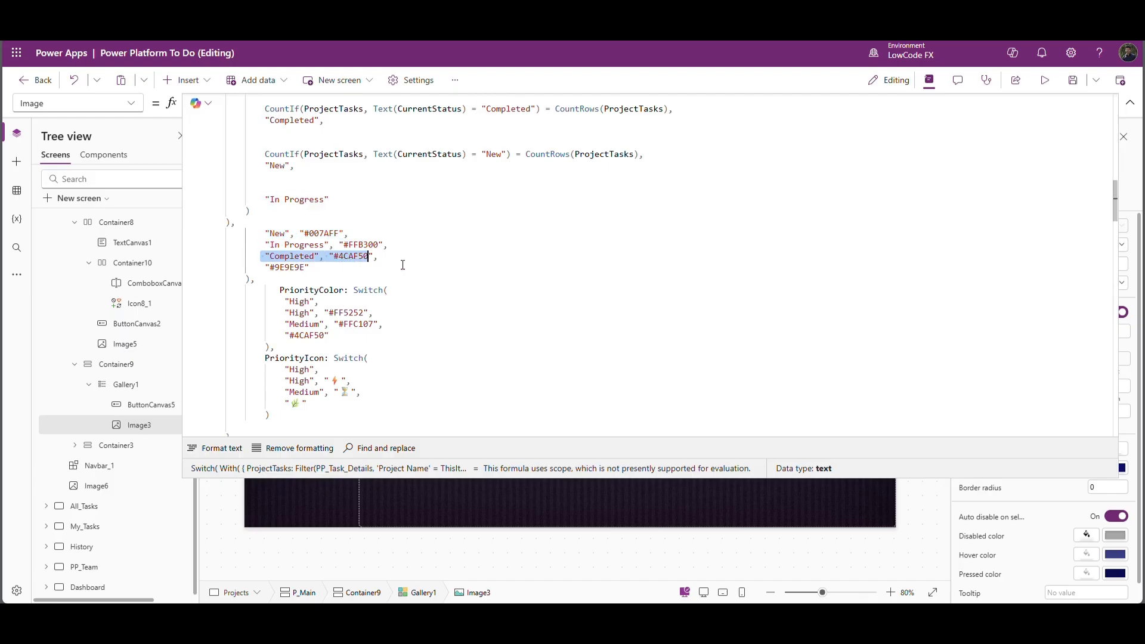
pyautogui.moveTo(260, 267); pyautogui.dragTo(357, 267)
pyautogui.click(309, 282)
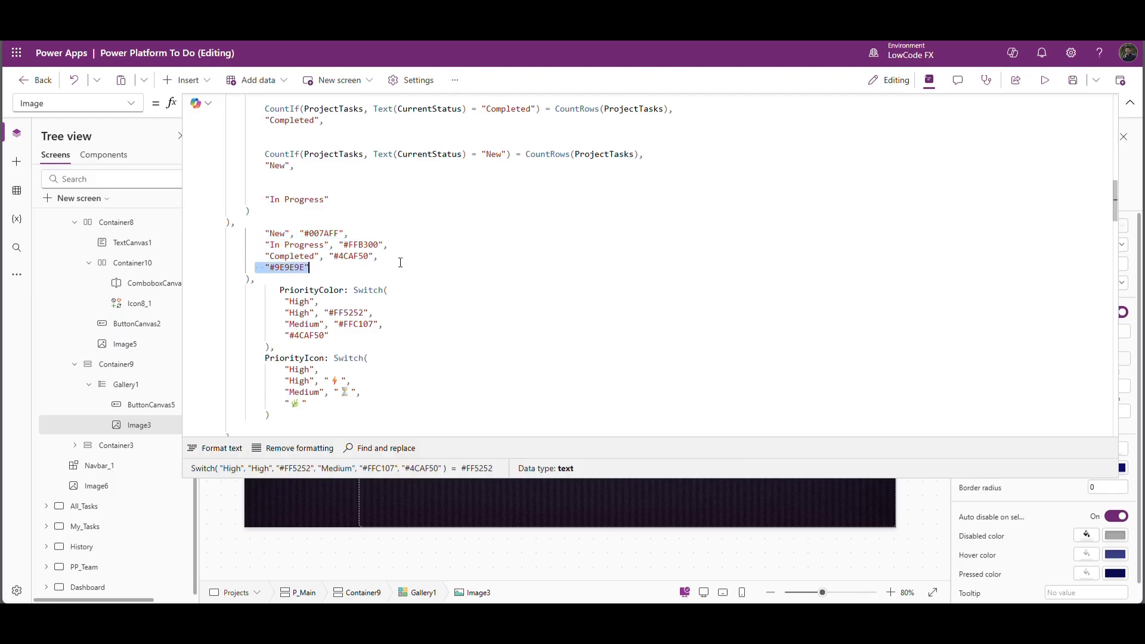
pyautogui.click(388, 278)
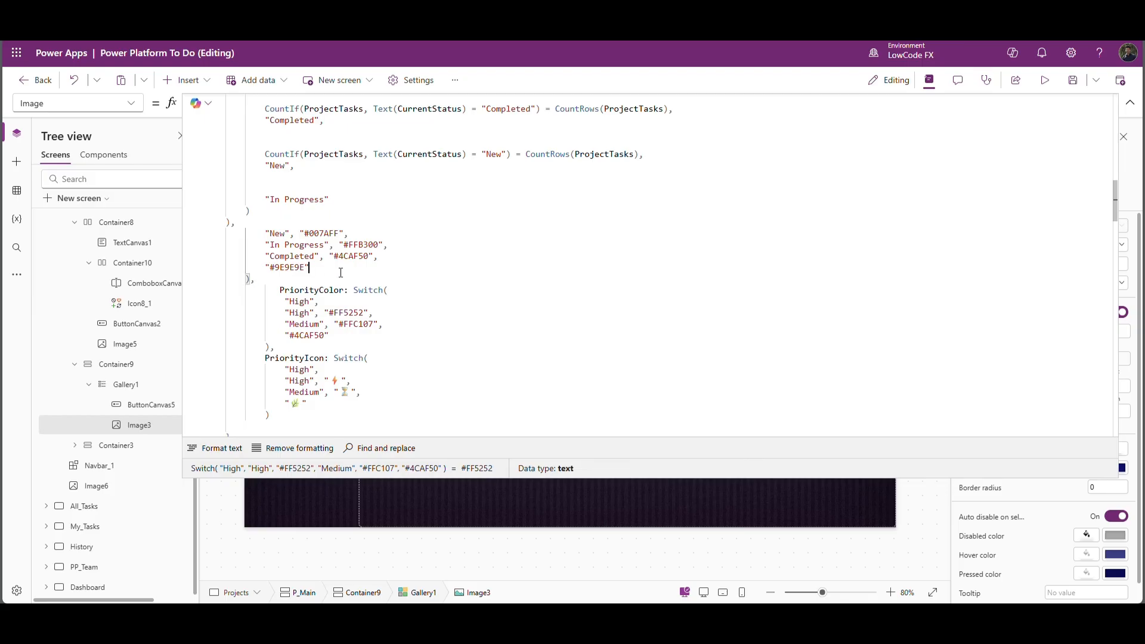
pyautogui.press('Return')
pyautogui.press('Return')
pyautogui.press('Return')
pyautogui.press('Return')
pyautogui.press('Return')
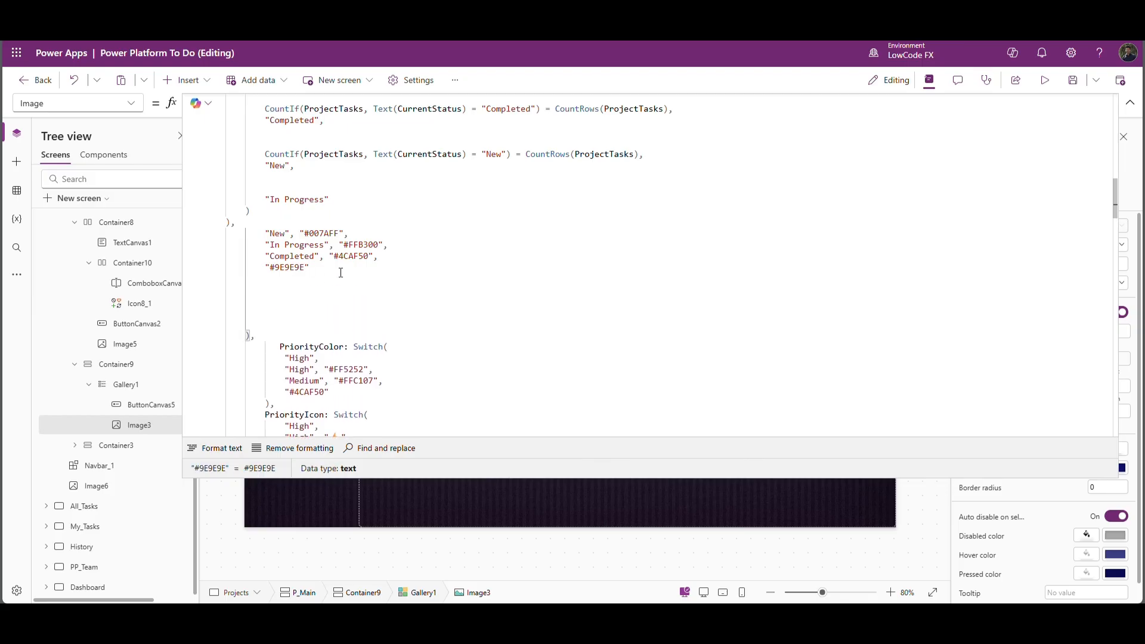
pyautogui.hotkey('ctrl', 'v')
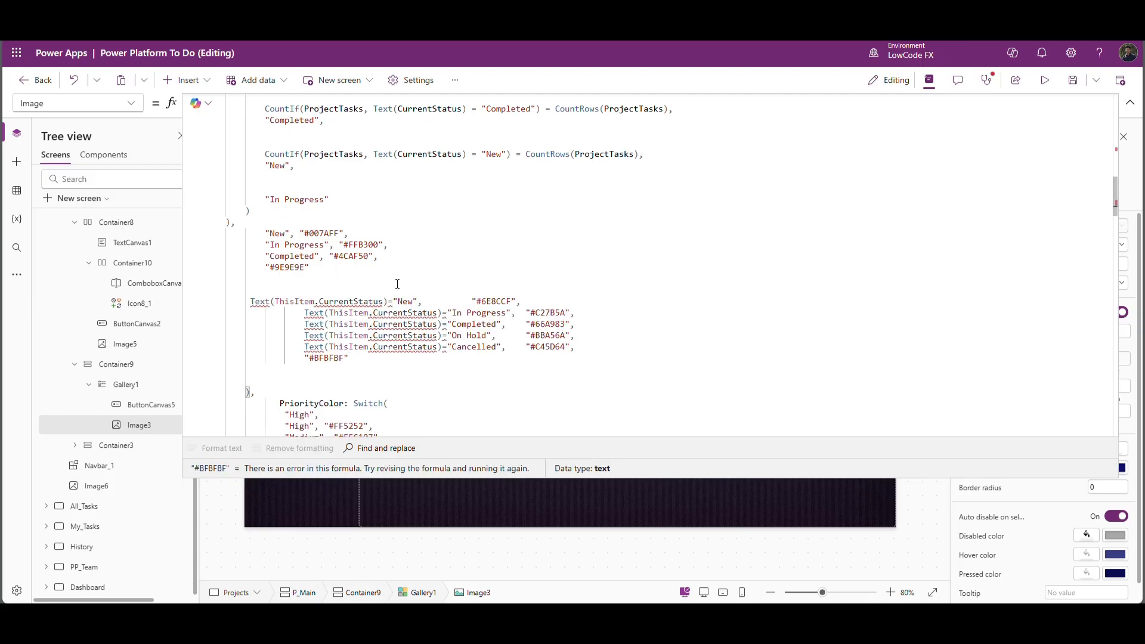
# Set the "New" status colour in Image3's StatusColor Switch to #6E8CCF, copied from the pasted conditions.
pyautogui.doubleClick(496, 301)
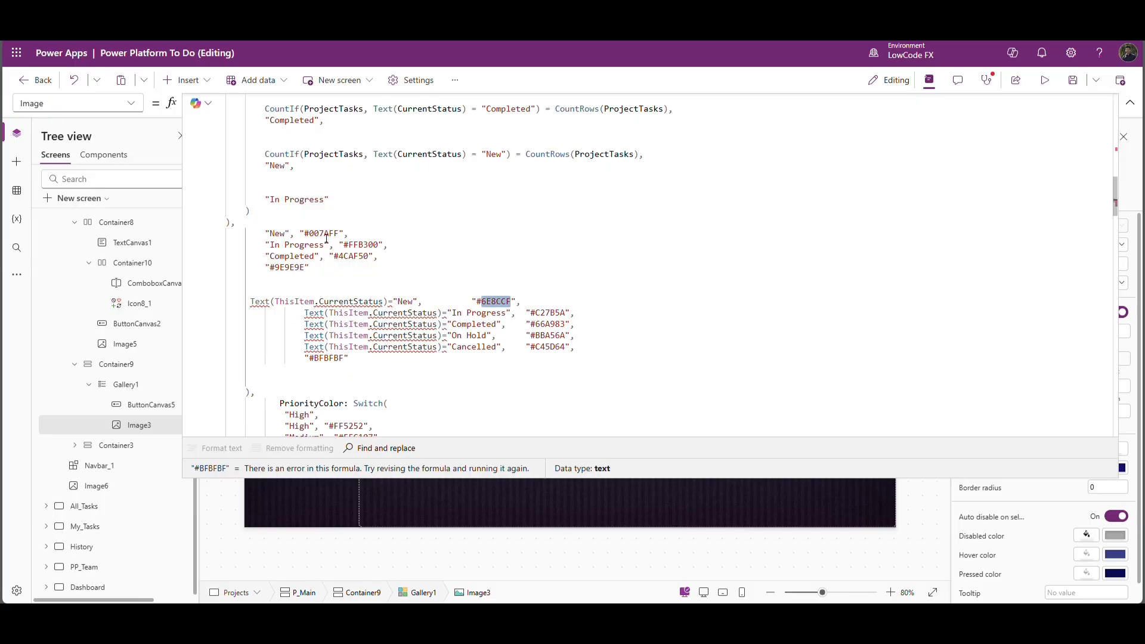
pyautogui.hotkey('ctrl', 'c')
pyautogui.doubleClick(327, 234)
pyautogui.hotkey('ctrl', 'v')
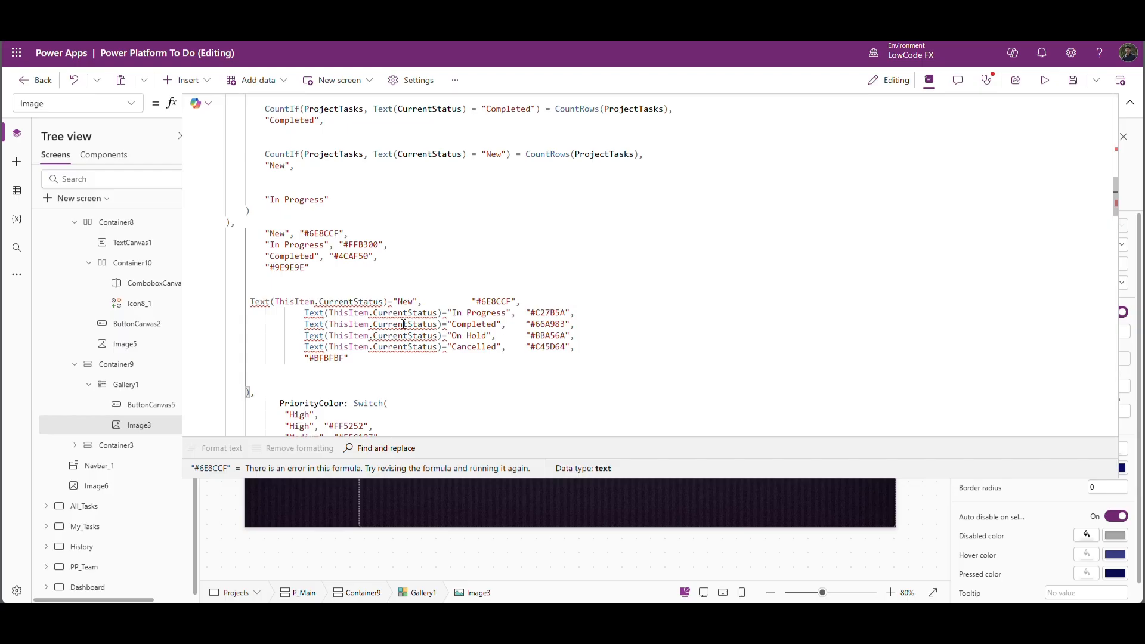
# Set the "In Progress" colour to #C27B5A and the "Completed" colour to #66A983 in Image3's StatusColor Switch.
pyautogui.doubleClick(549, 313)
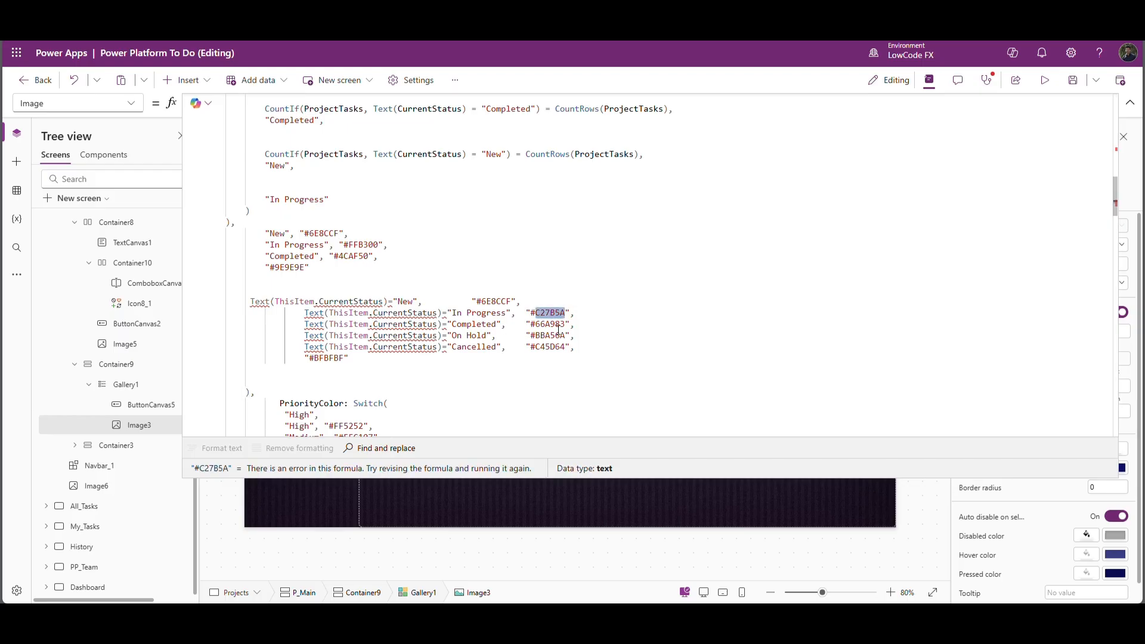
pyautogui.hotkey('ctrl', 'c')
pyautogui.doubleClick(361, 244)
pyautogui.hotkey('ctrl', 'v')
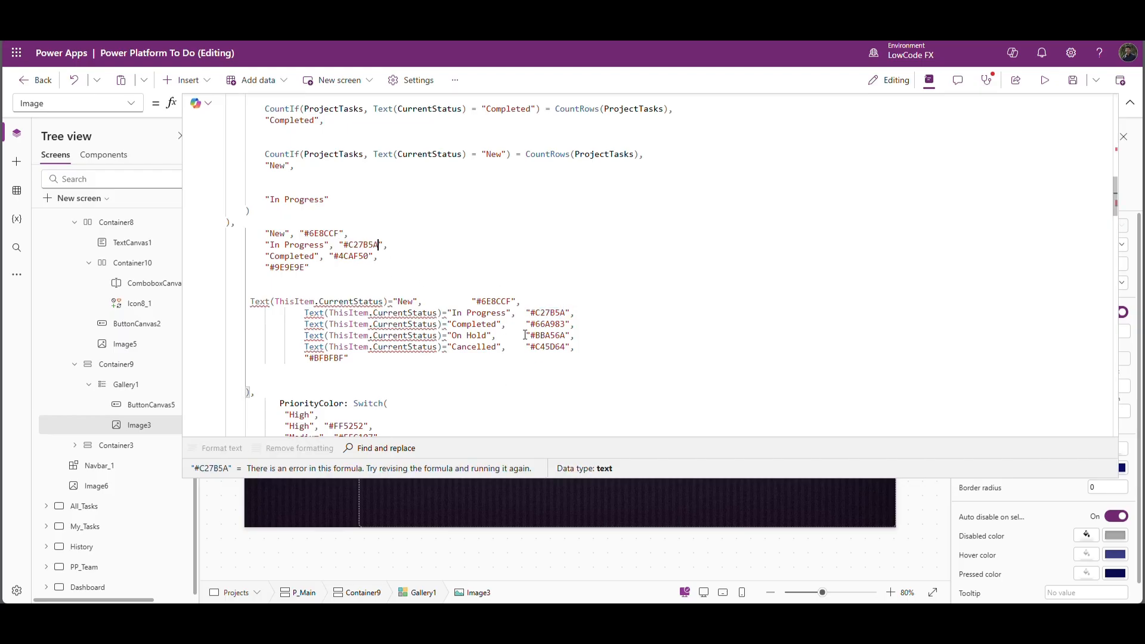
pyautogui.doubleClick(549, 324)
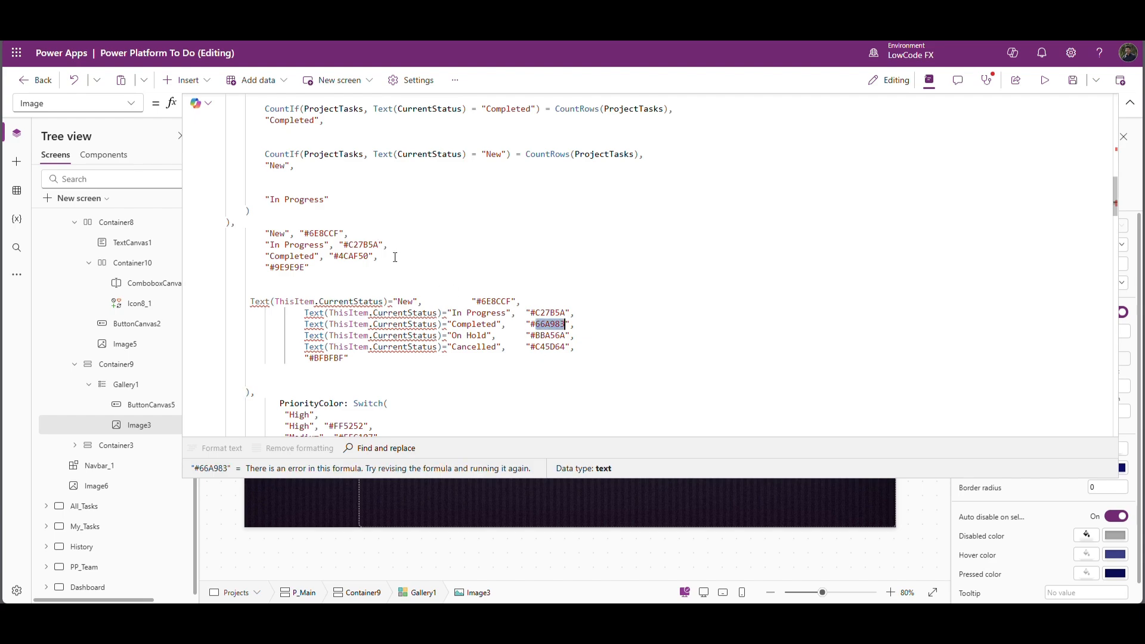
pyautogui.hotkey('ctrl', 'c')
pyautogui.doubleClick(353, 256)
pyautogui.hotkey('ctrl', 'v')
# Delete the pasted CurrentStatus conditions and spare blank lines below the "#9E9E9E" default, and collapse Image3's formula.
pyautogui.click(550, 365)
pyautogui.moveTo(574, 347); pyautogui.dragTo(281, 336)
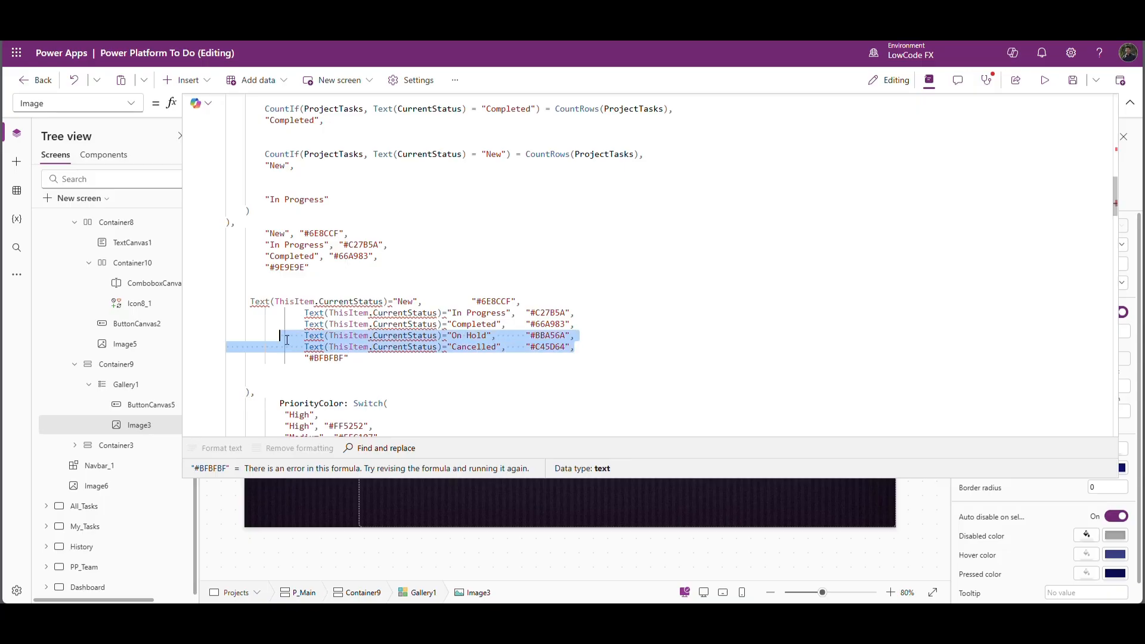
pyautogui.moveTo(360, 377); pyautogui.dragTo(248, 302)
pyautogui.press('Delete')
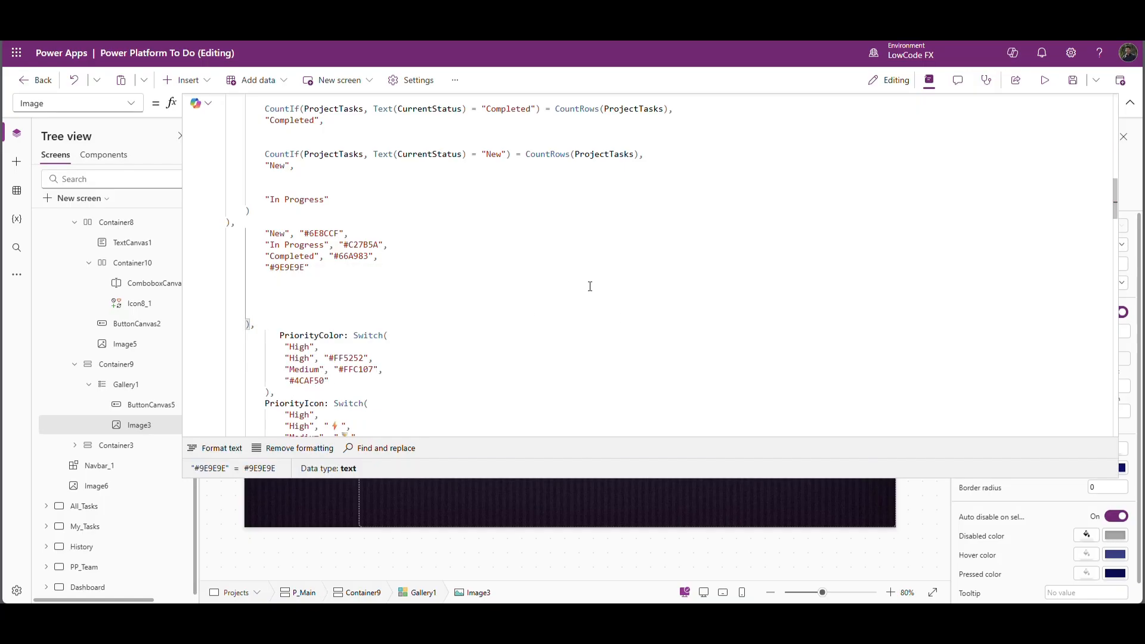
pyautogui.press('Delete')
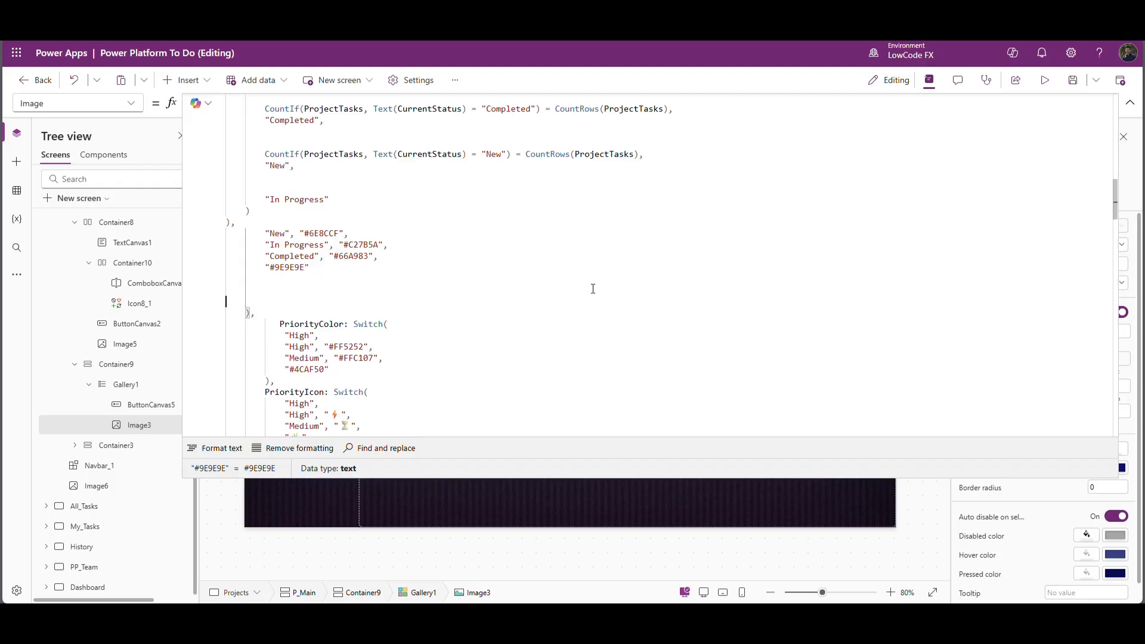
pyautogui.press('Delete')
pyautogui.click(1131, 104)
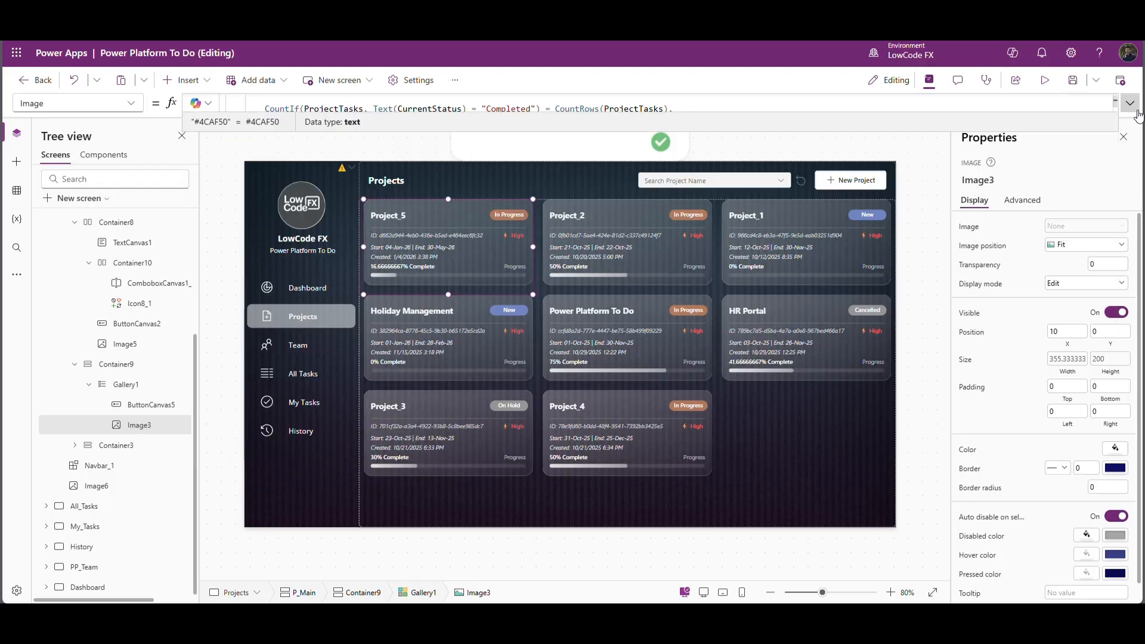
# Preview the app and compare the status colours on the Projects, All Tasks and My Tasks screens.
pyautogui.click(1044, 83)
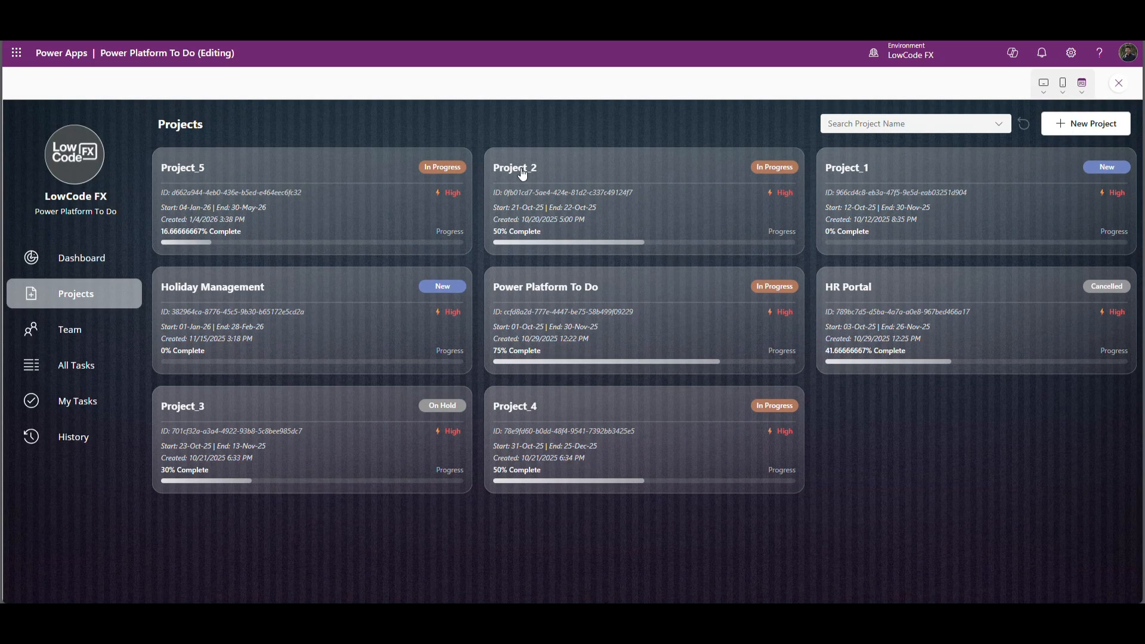
pyautogui.click(90, 341)
pyautogui.click(86, 365)
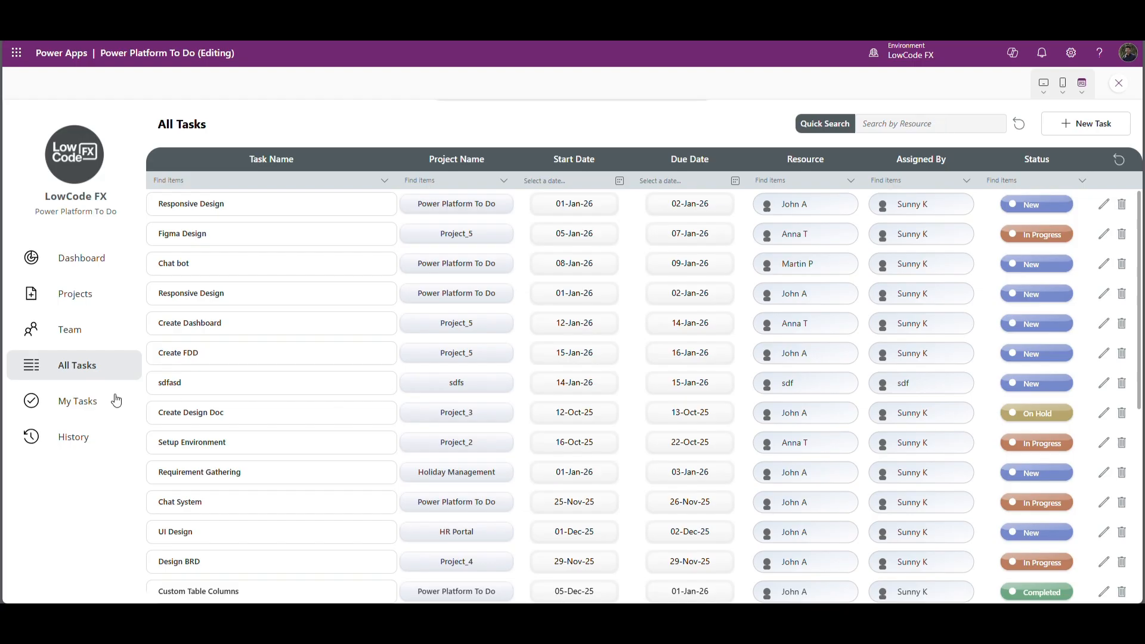
pyautogui.click(115, 400)
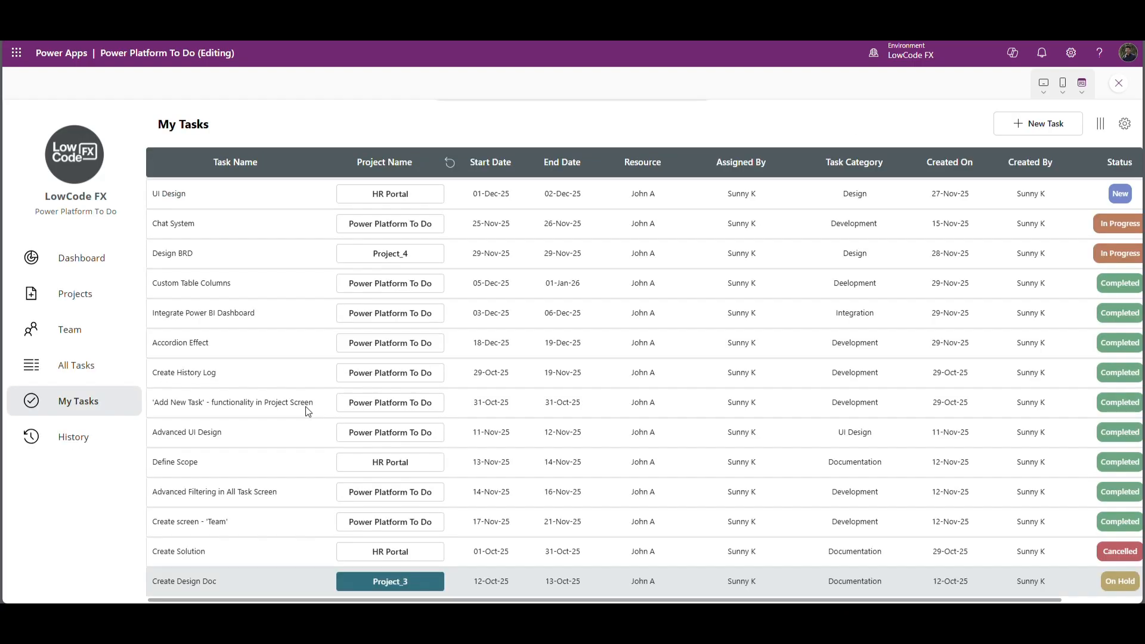
pyautogui.press('Escape')
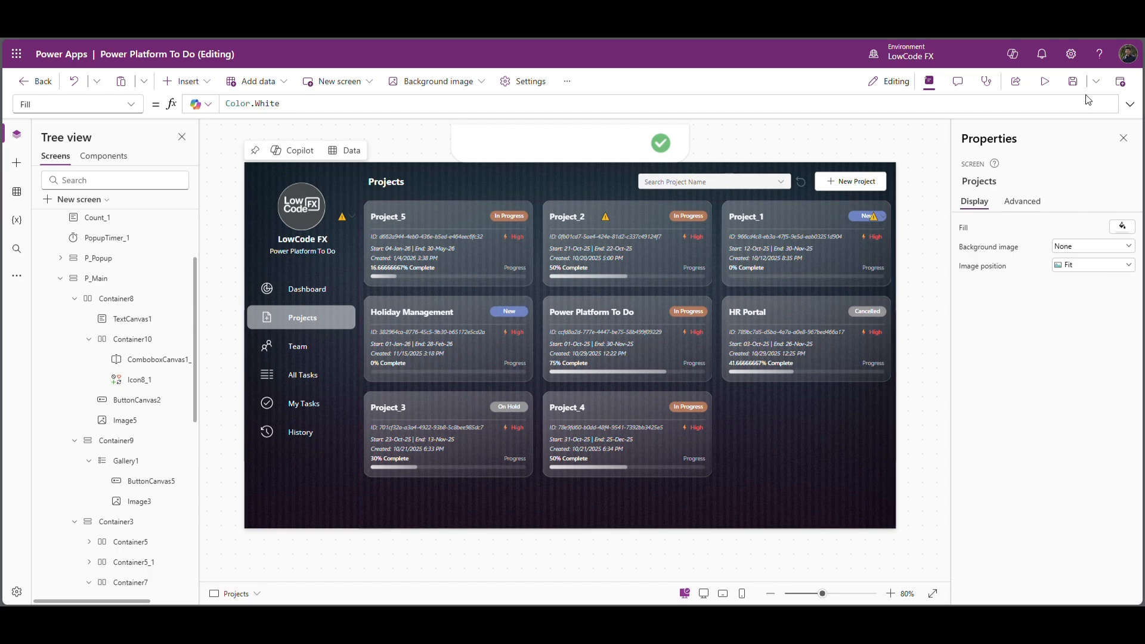
pyautogui.click(1044, 81)
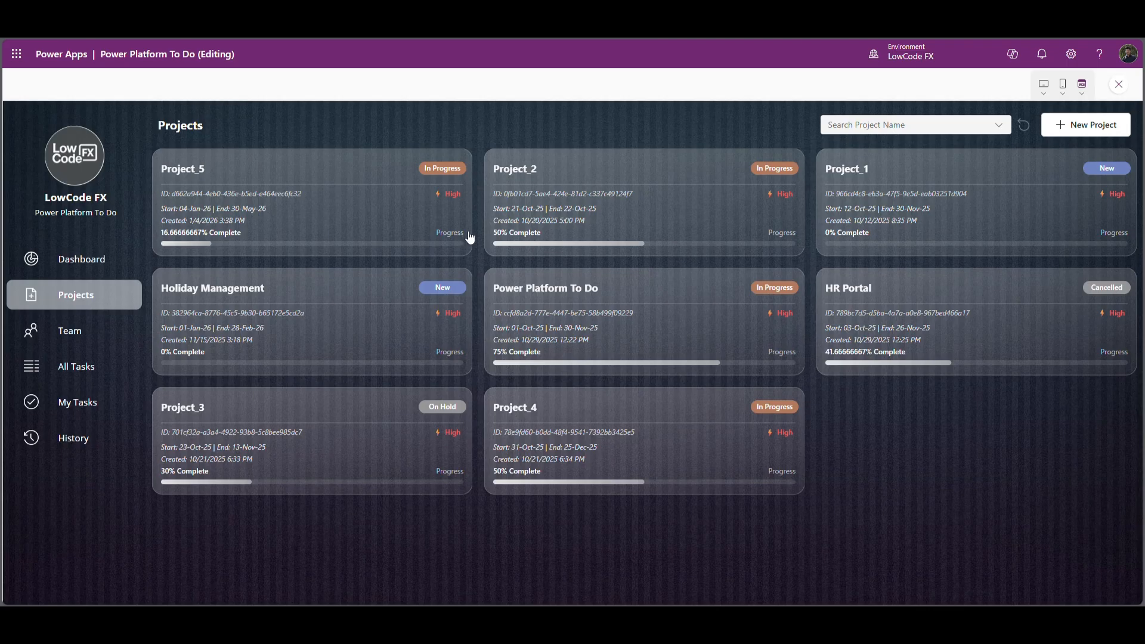
pyautogui.click(1119, 86)
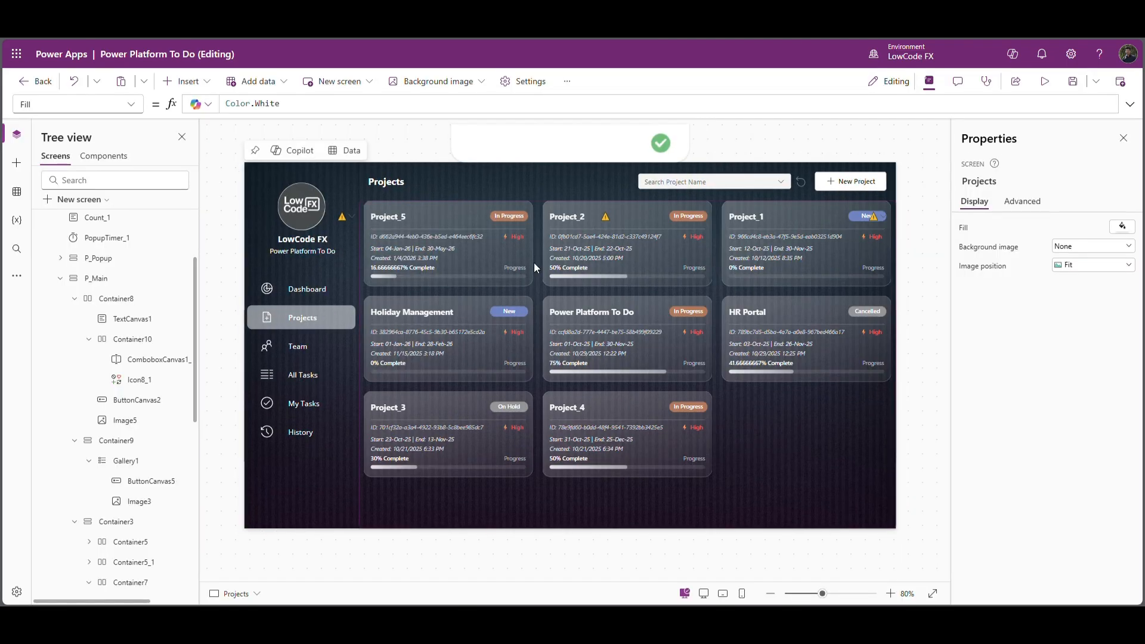
# Replace the entire Image formula of Image3 in the Projects screen's Gallery1 with the copied SVG card code.
pyautogui.click(488, 266)
pyautogui.click(139, 499)
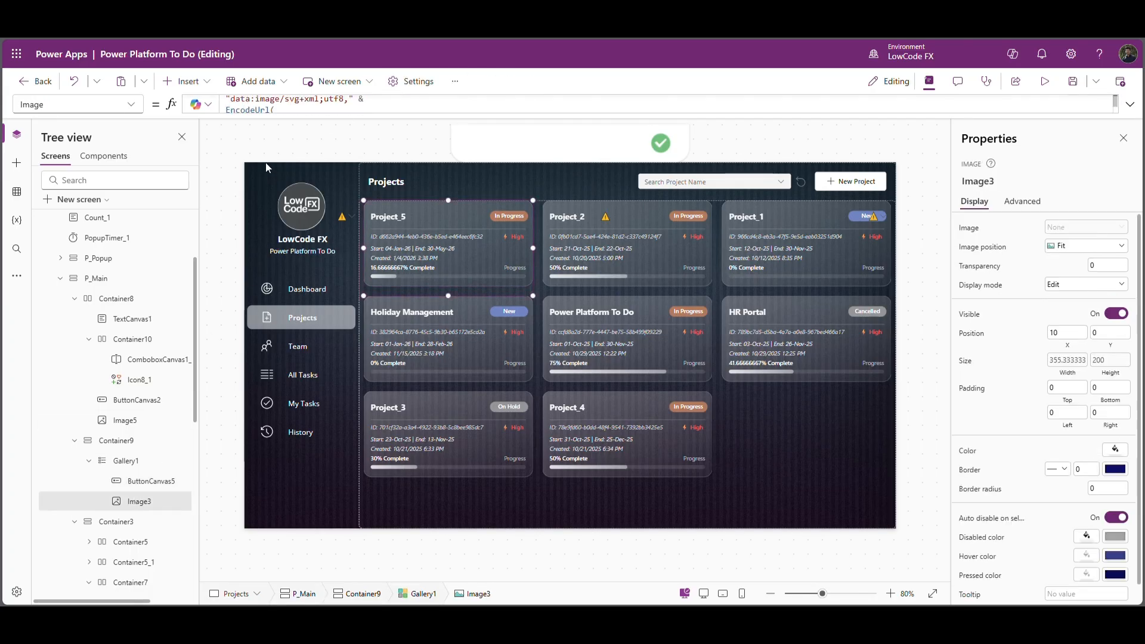
pyautogui.click(289, 103)
pyautogui.hotkey('ctrl', 'a')
pyautogui.hotkey('ctrl', 'v')
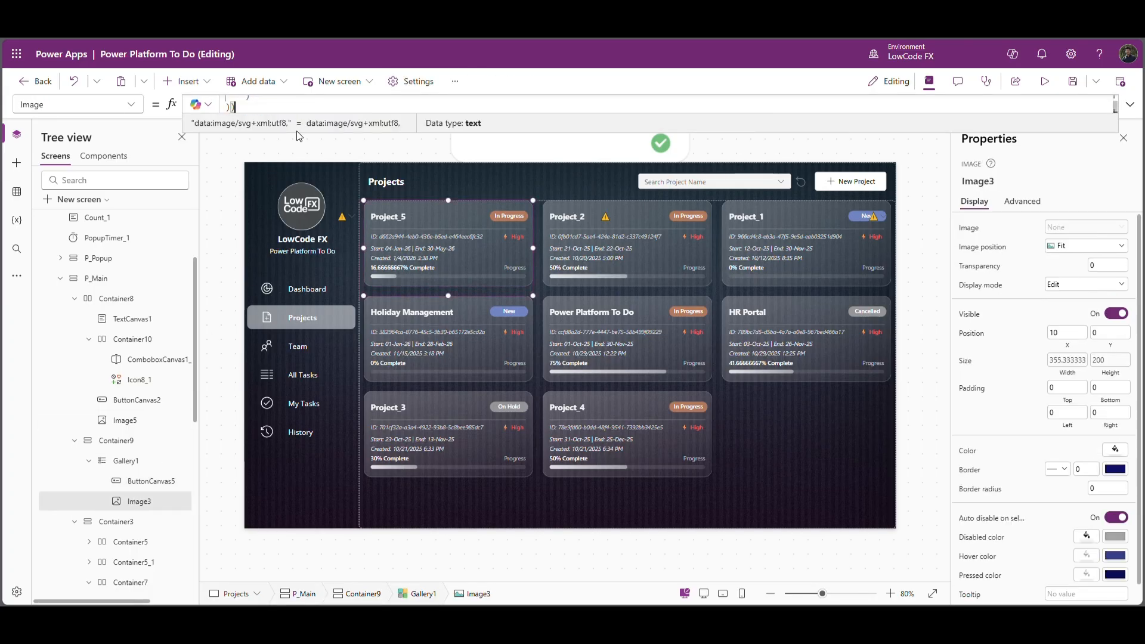
pyautogui.click(914, 189)
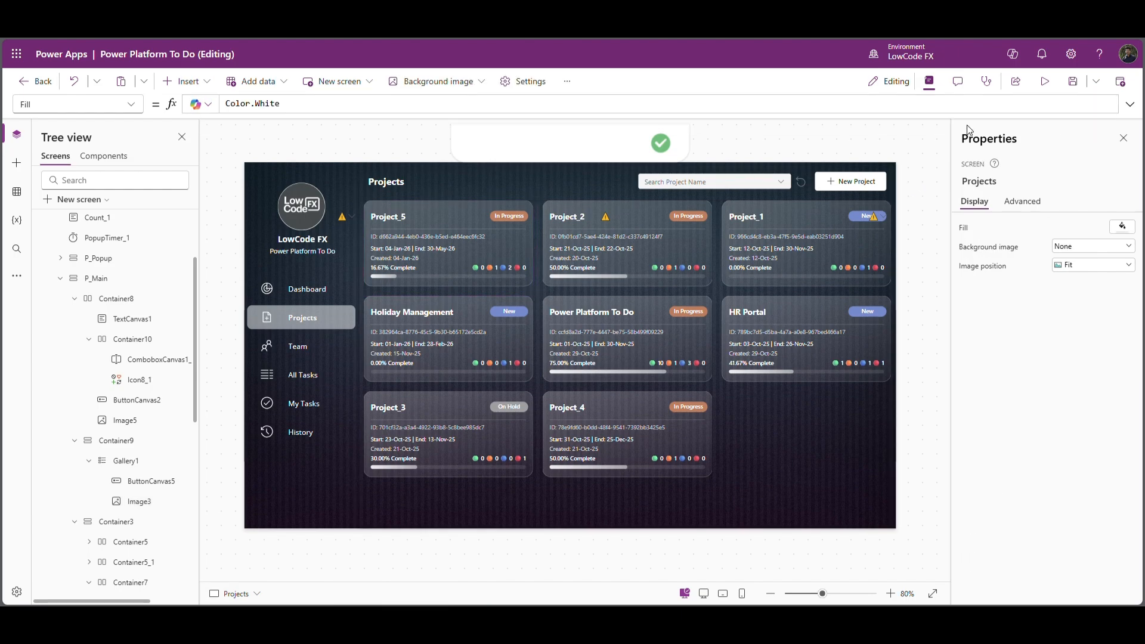
# Preview the redesigned project cards and open the HR Portal project's task board.
pyautogui.click(1044, 81)
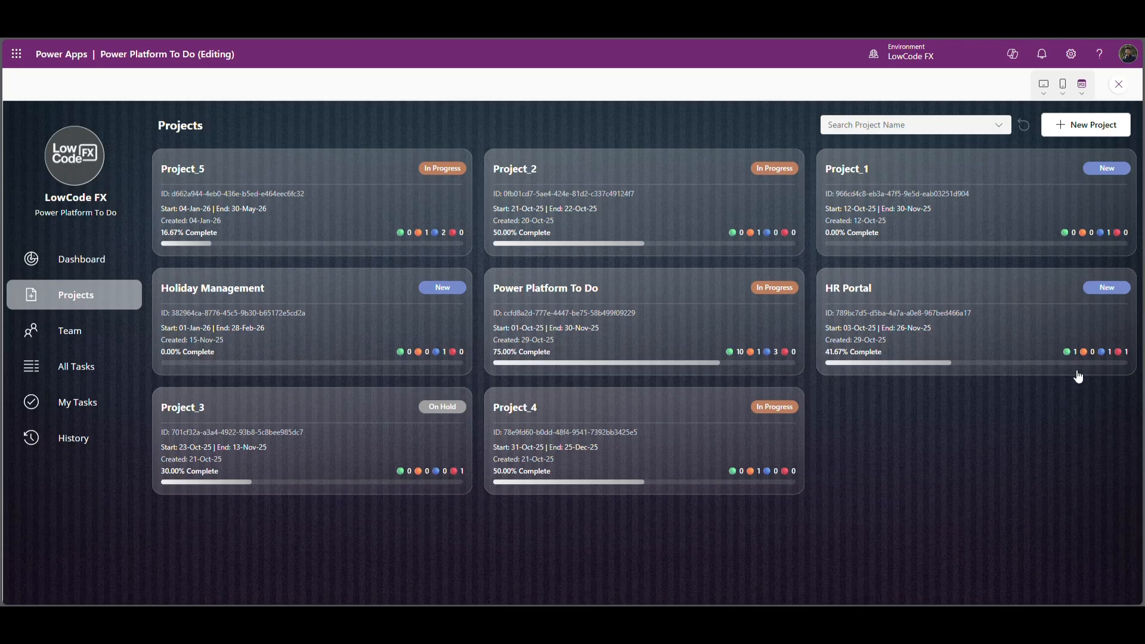
pyautogui.click(1021, 334)
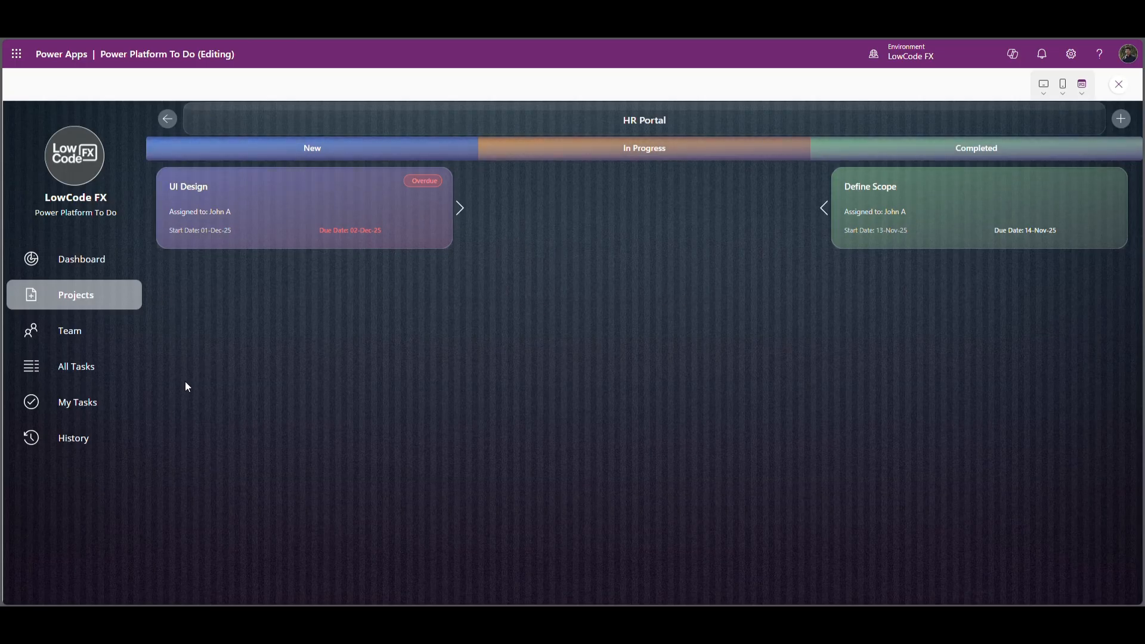
pyautogui.click(1118, 84)
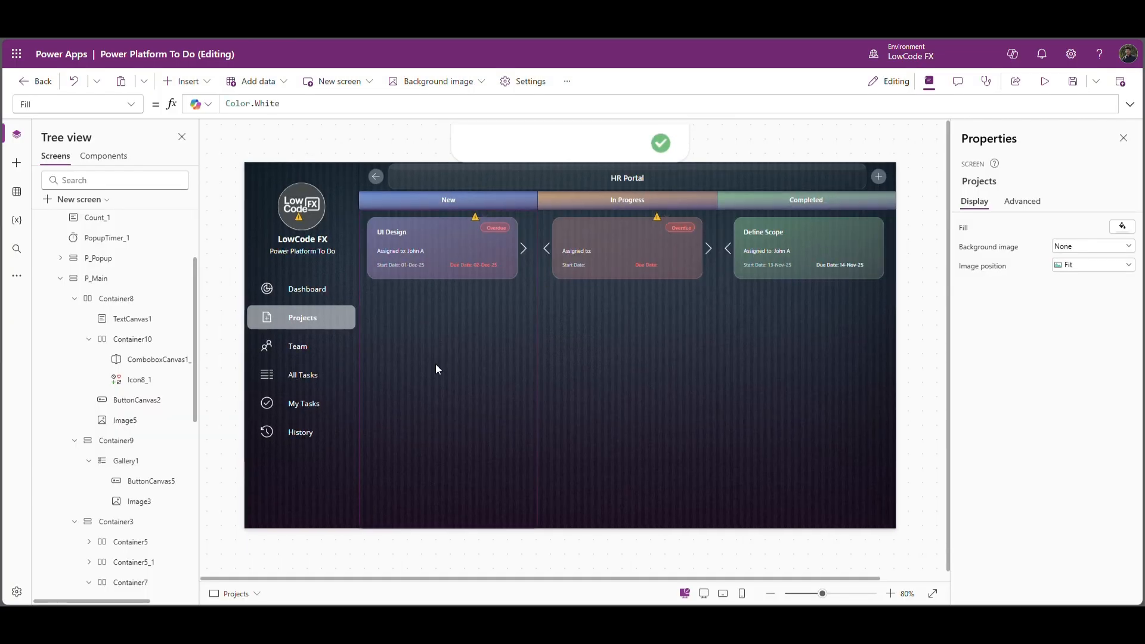
# Extend Gallery2's Items filter in the New column with an opening parenthesis and the alternative || Text(CurrentStatus)="On Hold".
pyautogui.click(445, 295)
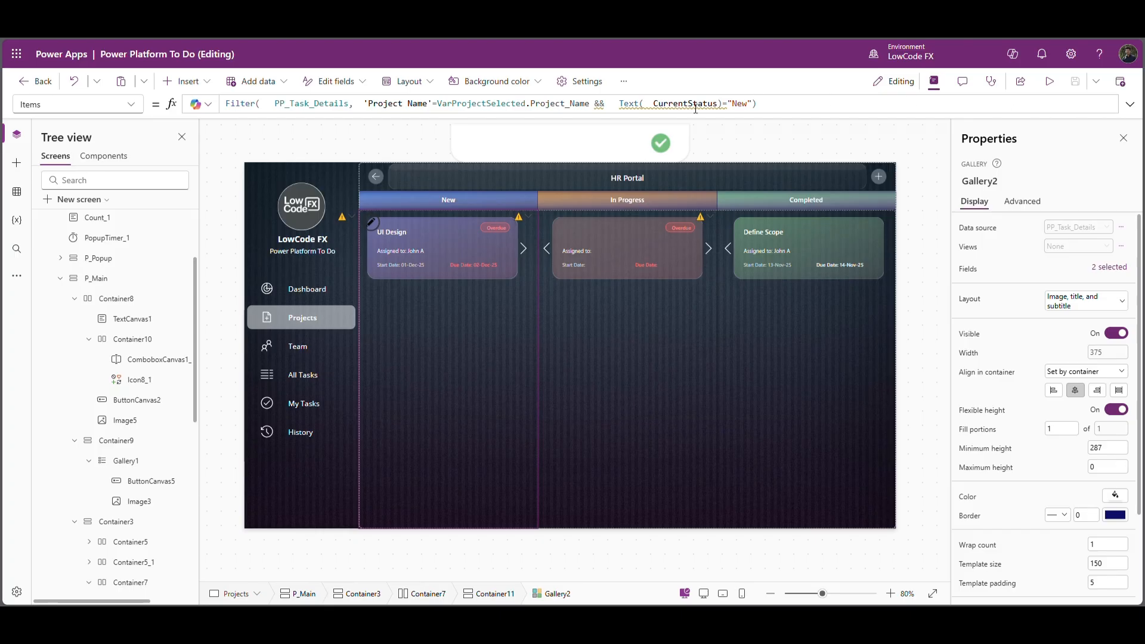
pyautogui.moveTo(617, 108); pyautogui.dragTo(753, 106)
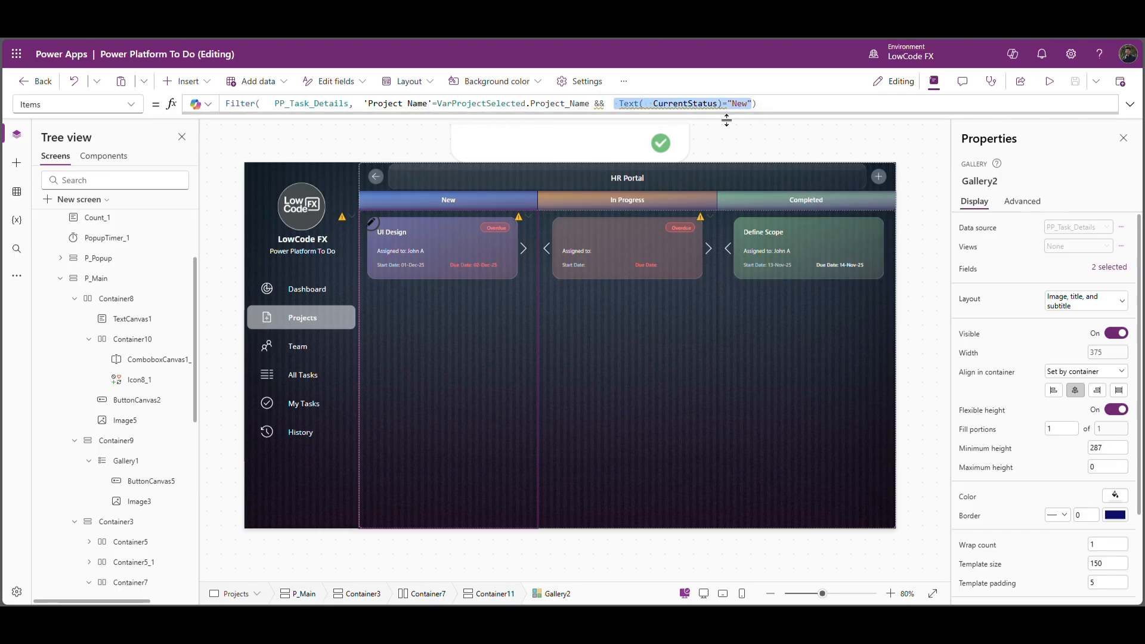
pyautogui.moveTo(709, 120); pyautogui.dragTo(682, 200)
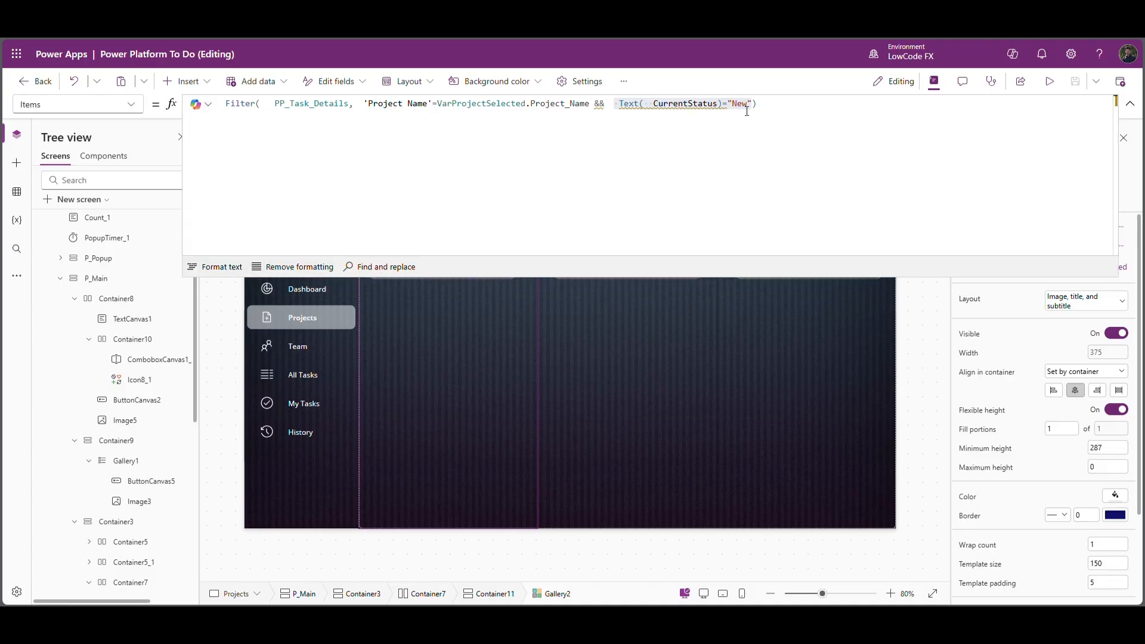
pyautogui.click(624, 108)
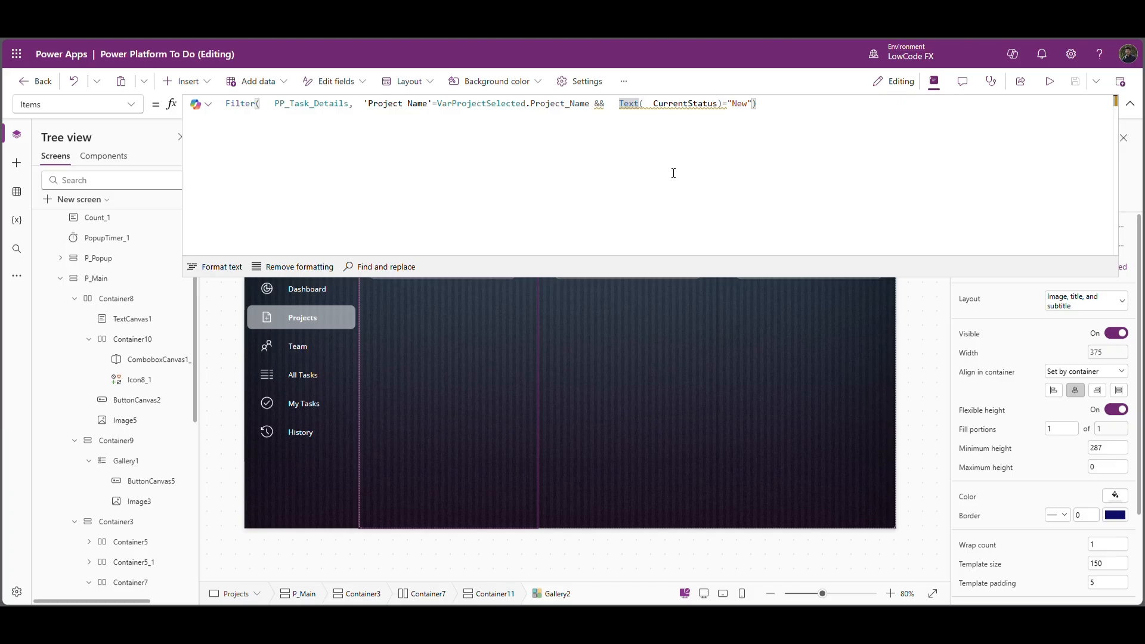
pyautogui.write('(')
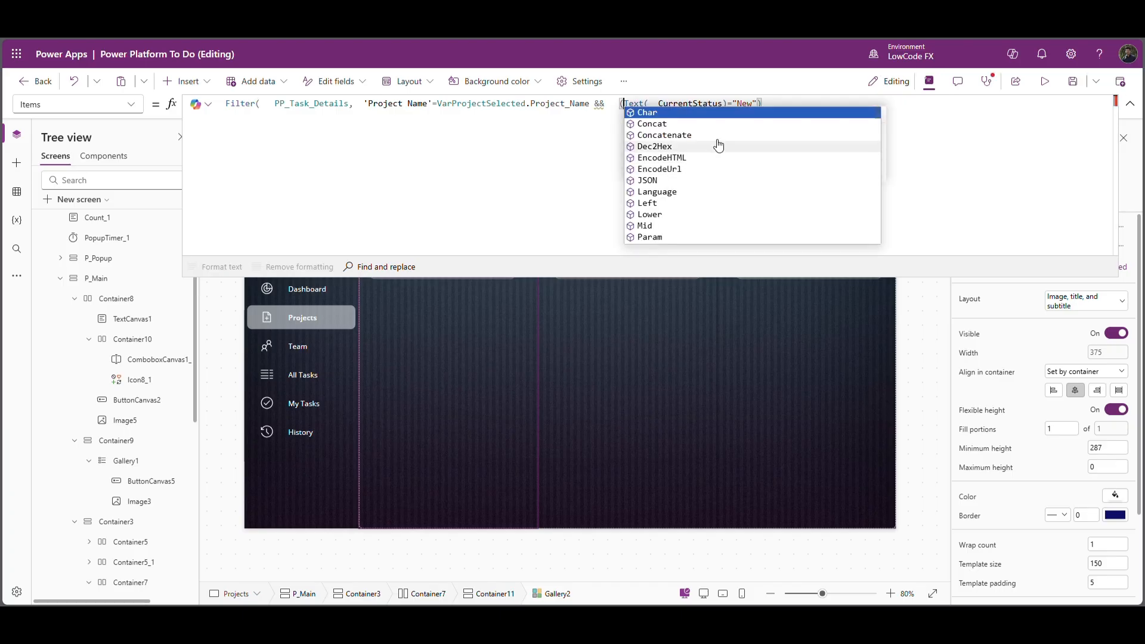
pyautogui.click(761, 104)
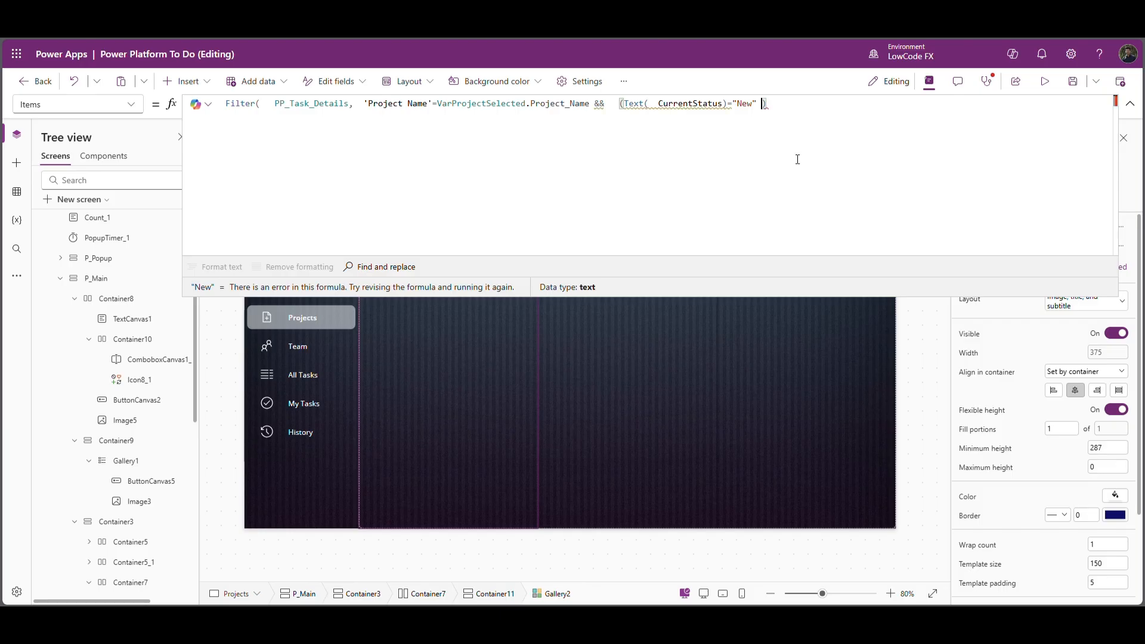
pyautogui.write('||')
pyautogui.hotkey('ctrl', 'v')
pyautogui.doubleClick(905, 104)
pyautogui.write('On Hol')
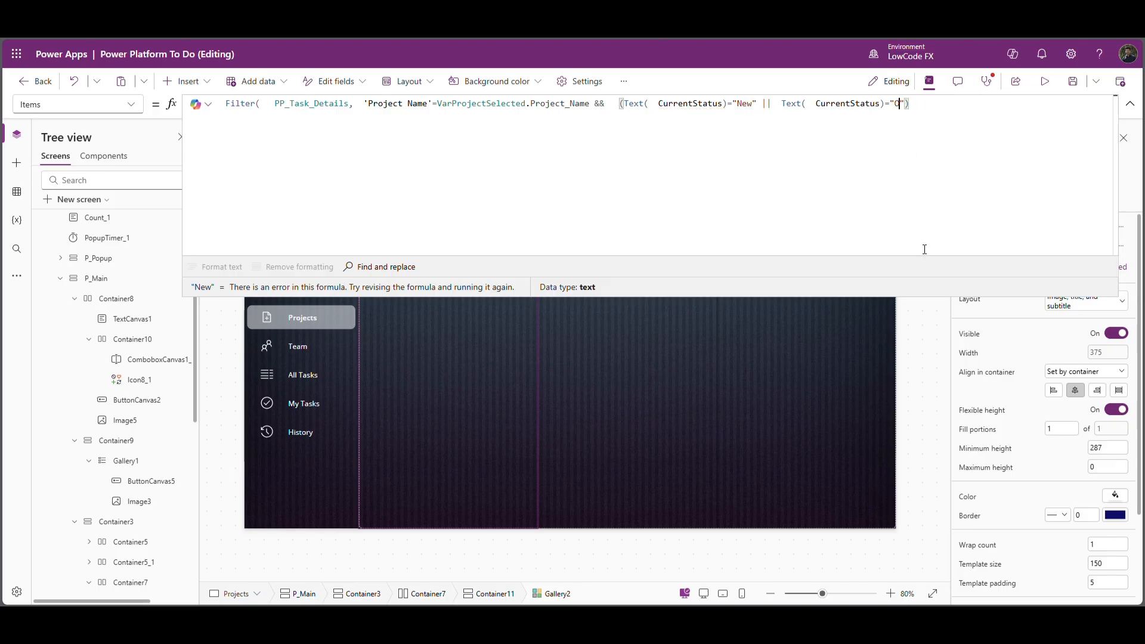
pyautogui.write('d')
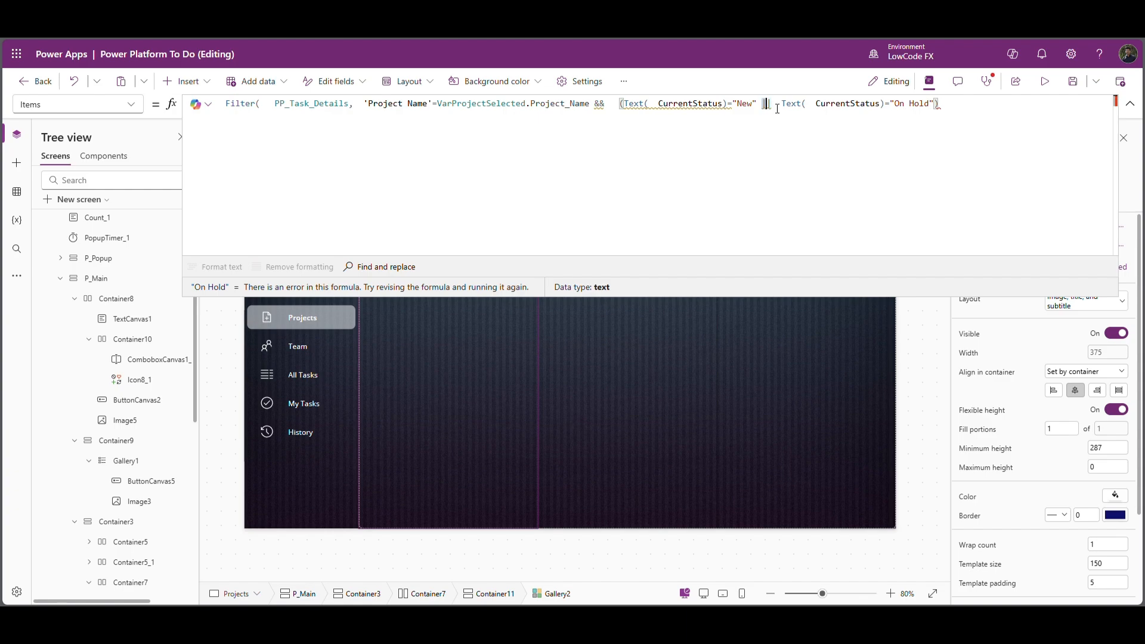
# Add || Text(CurrentStatus)="Cancelled" to Gallery2's Items filter and close the grouped status conditions with a parenthesis.
pyautogui.moveTo(762, 105); pyautogui.dragTo(937, 115)
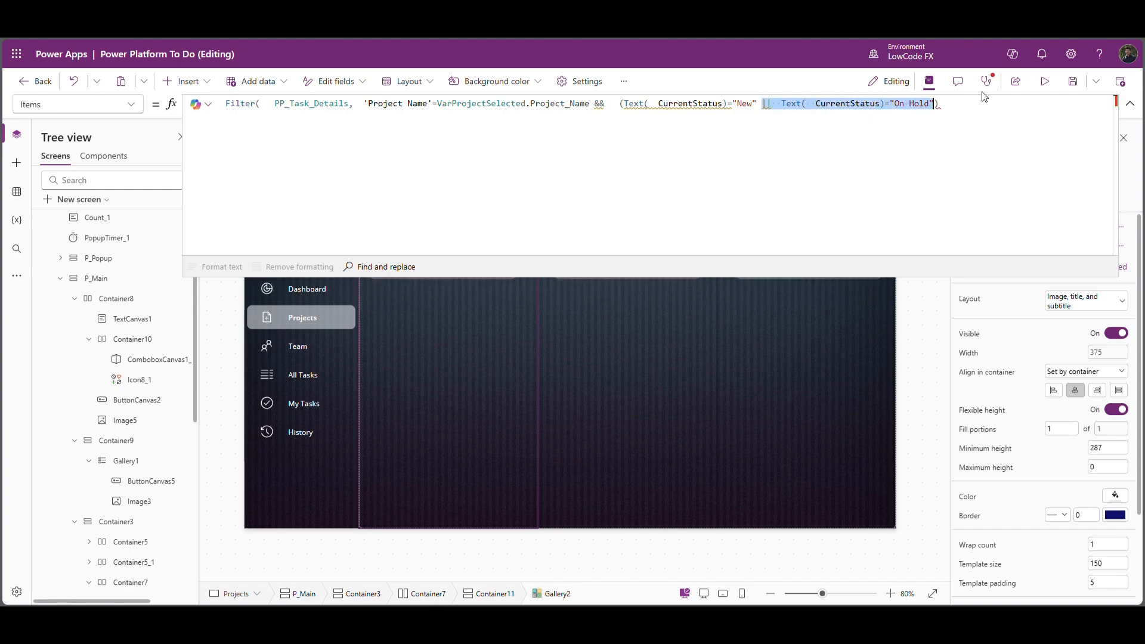
pyautogui.hotkey('ctrl', 'c')
pyautogui.click(937, 105)
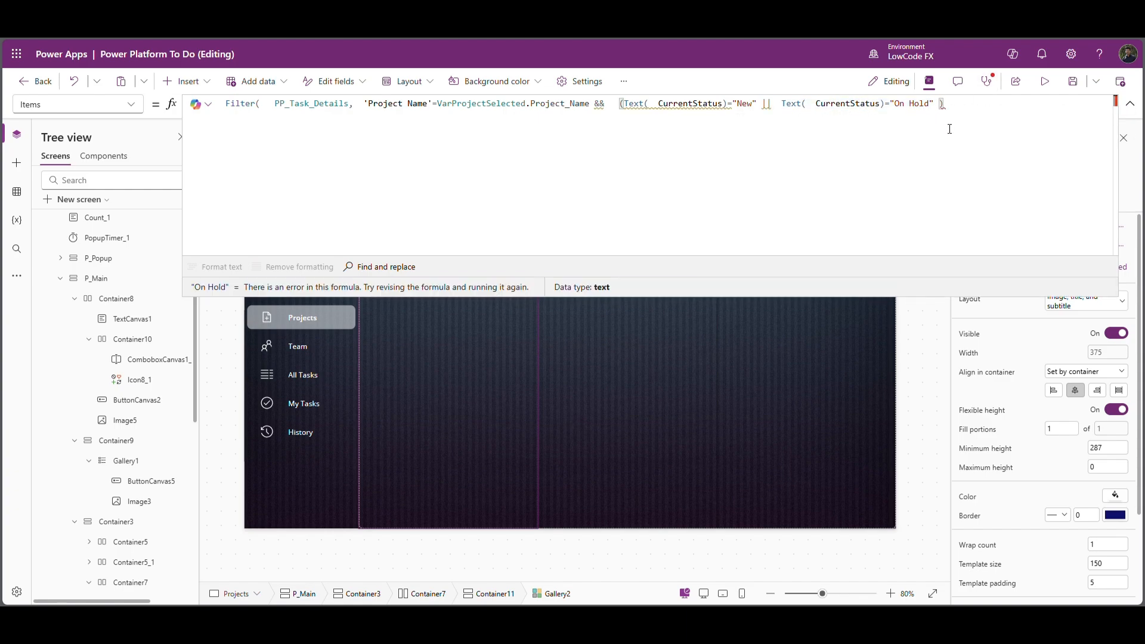
pyautogui.hotkey('ctrl', 'v')
pyautogui.moveTo(1072, 105); pyautogui.dragTo(452, 139)
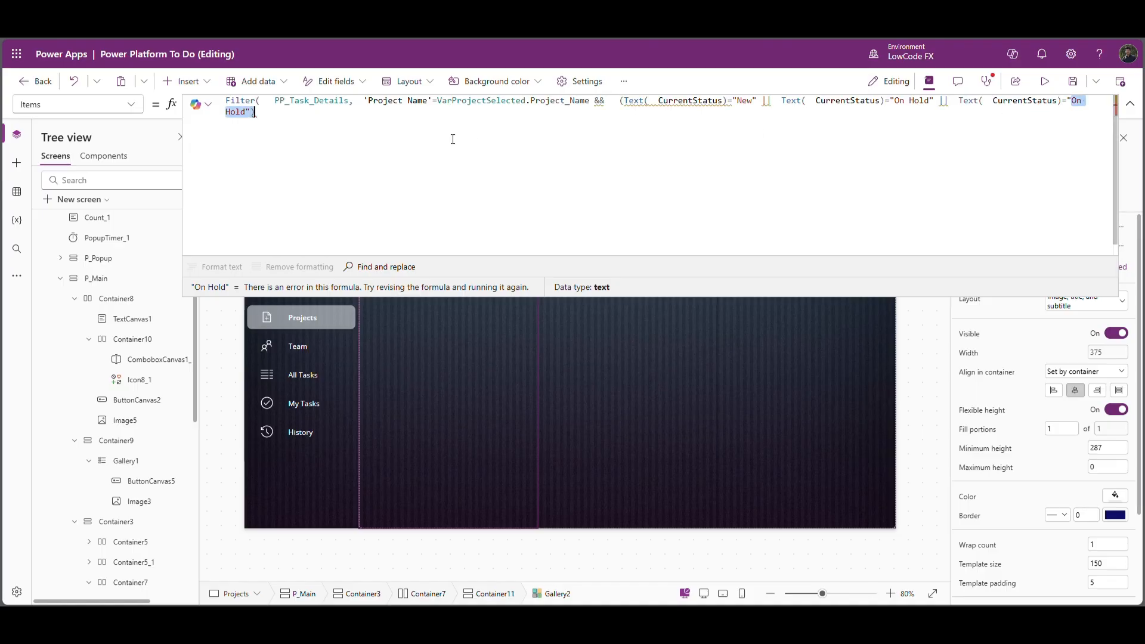
pyautogui.moveTo(260, 120); pyautogui.dragTo(251, 116)
pyautogui.write('Cancelled')
pyautogui.click(298, 118)
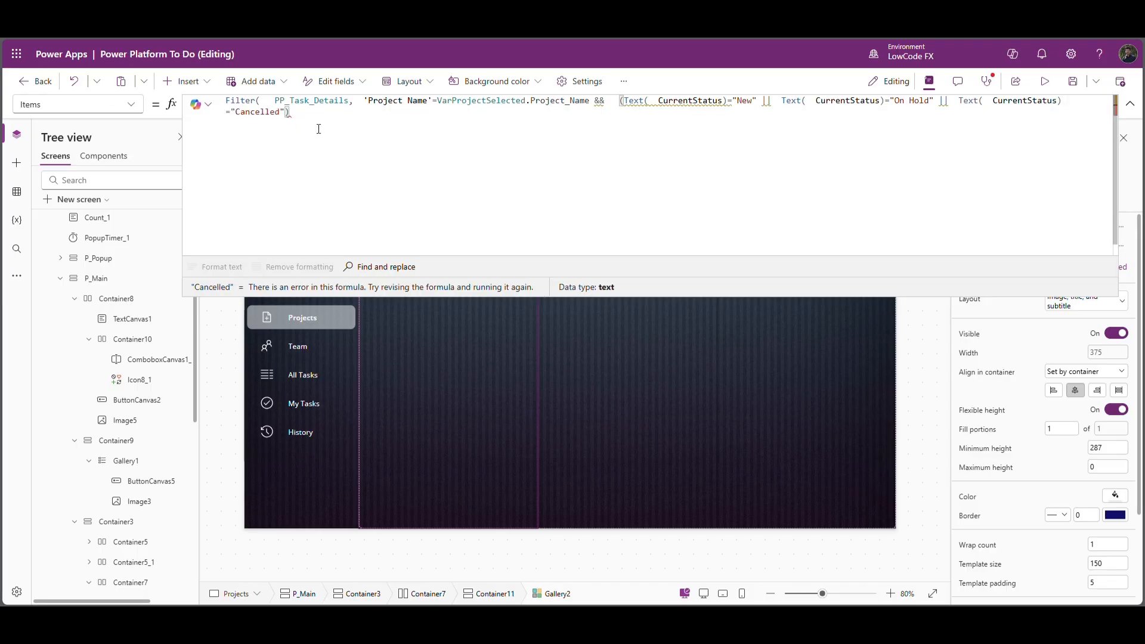
pyautogui.write(')')
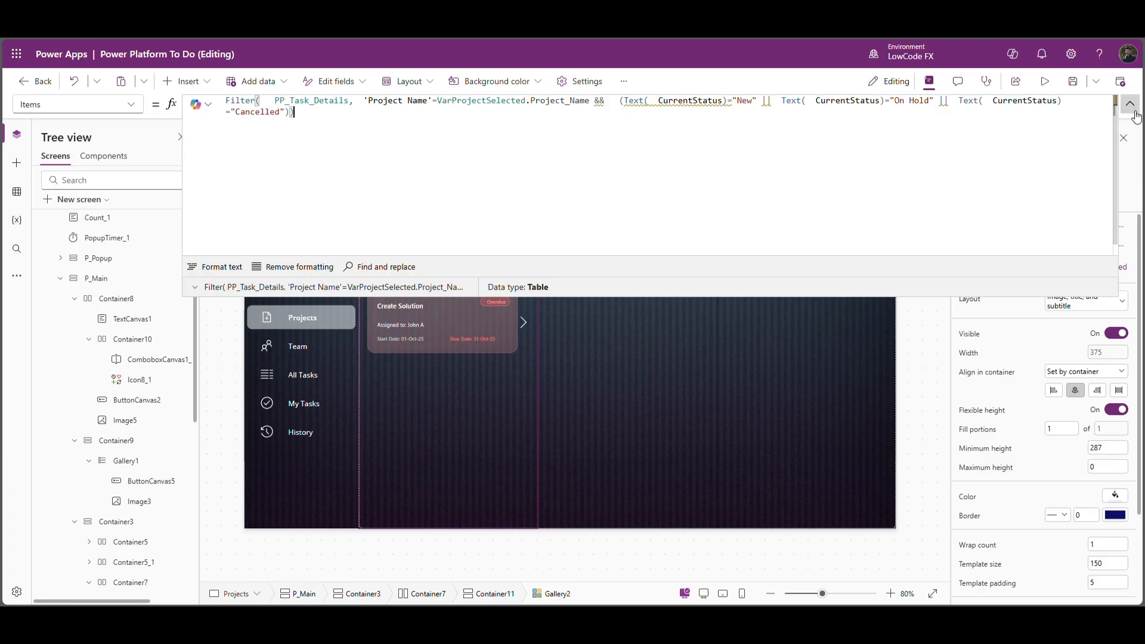
# Preview the HR Portal board with the extended filter and select the task card image Image11 in Gallery2.
pyautogui.click(1043, 81)
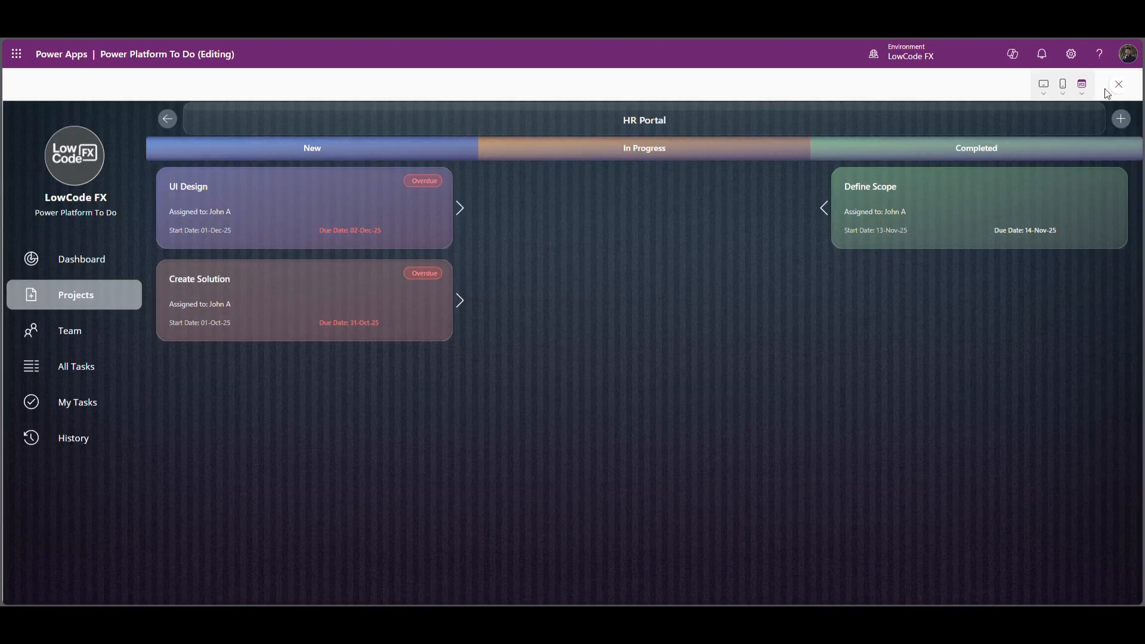
pyautogui.click(1122, 89)
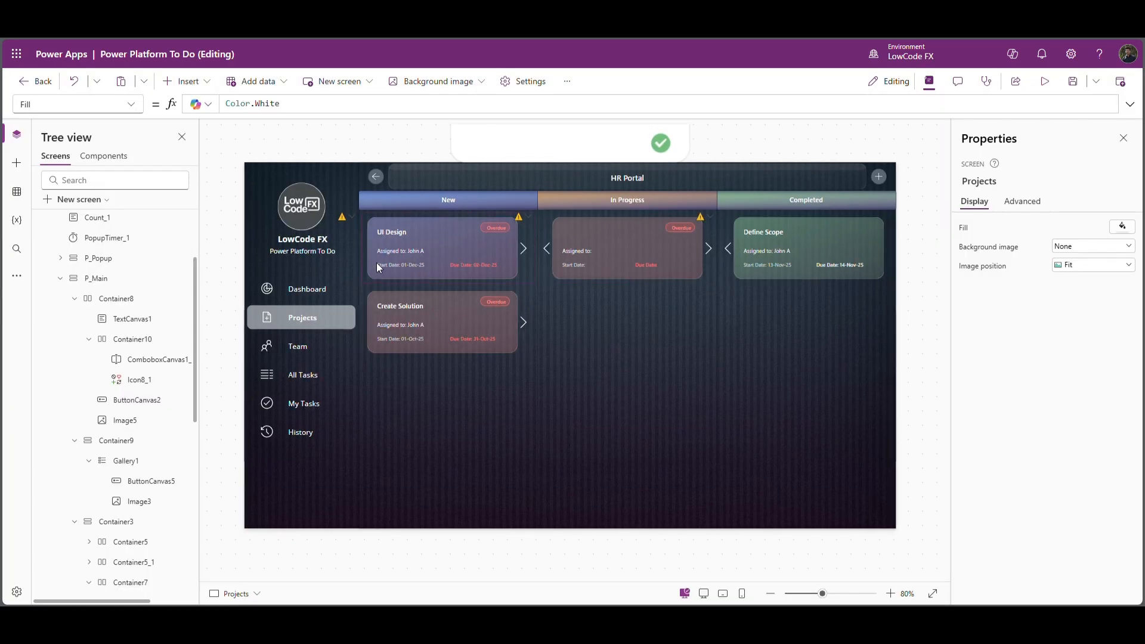
pyautogui.click(439, 338)
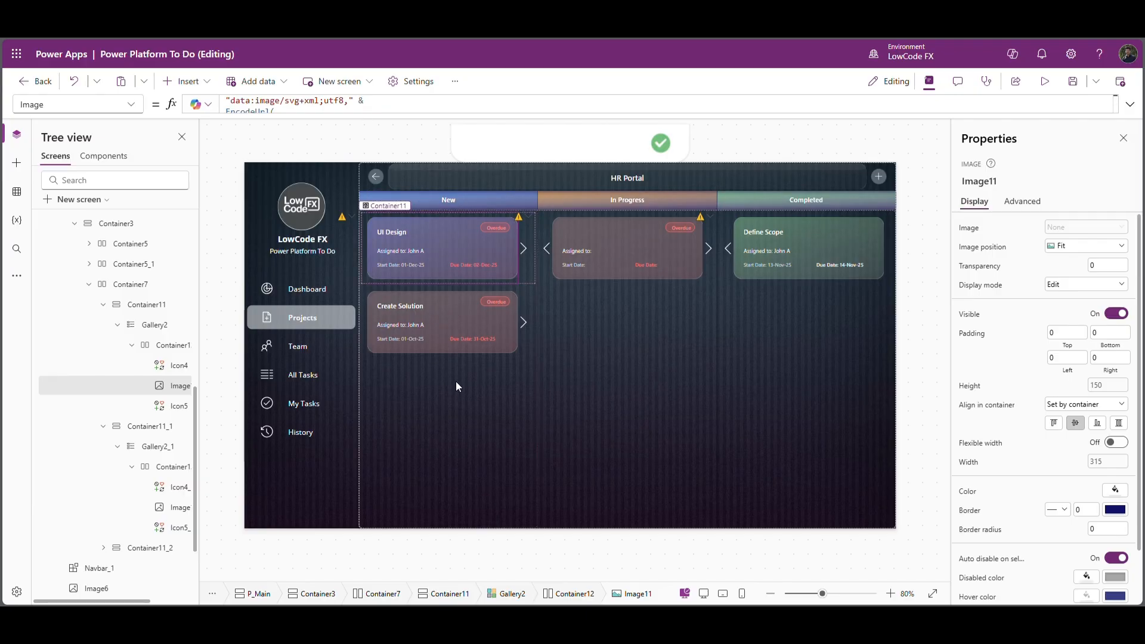
# Replace Image11's Image formula with the copied SVG card formula that defines _status and _isGray from the item's CurrentStatus.
pyautogui.click(278, 108)
pyautogui.hotkey('ctrl', 'a')
pyautogui.hotkey('ctrl', 'v')
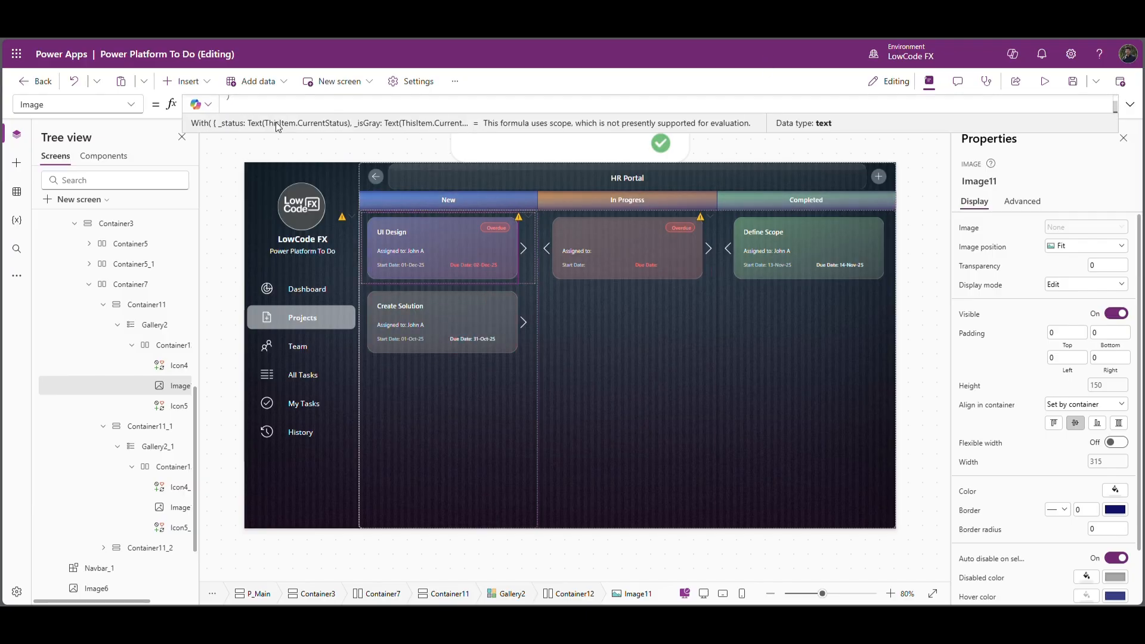
# Preview the recoloured HR Portal task board, view Project_3's board, and return to the projects list.
pyautogui.click(1044, 81)
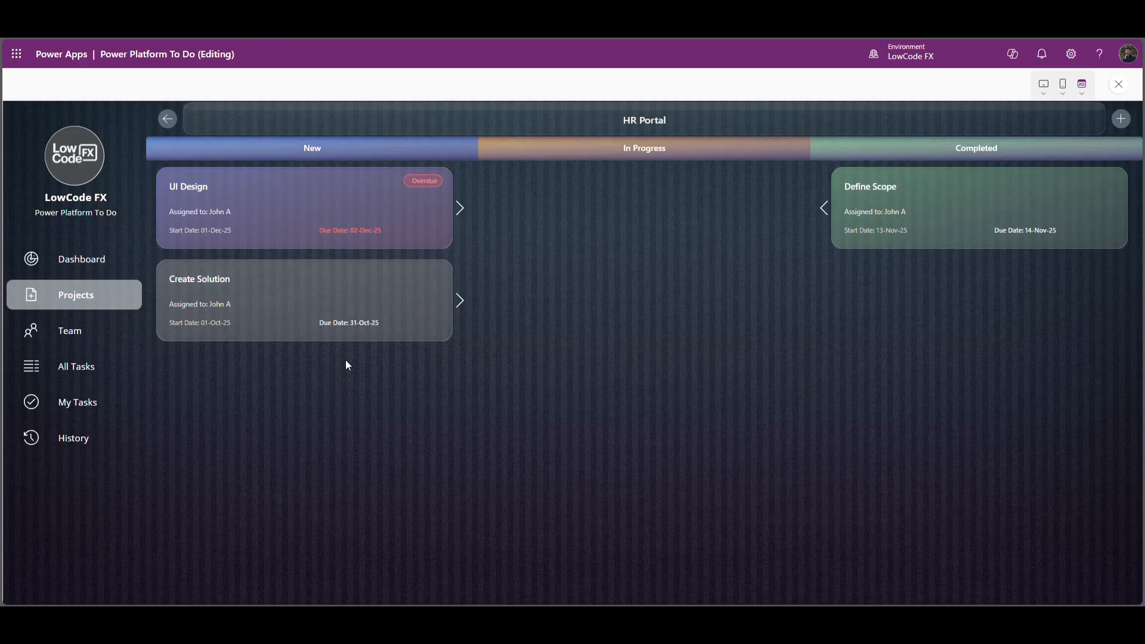
pyautogui.click(168, 121)
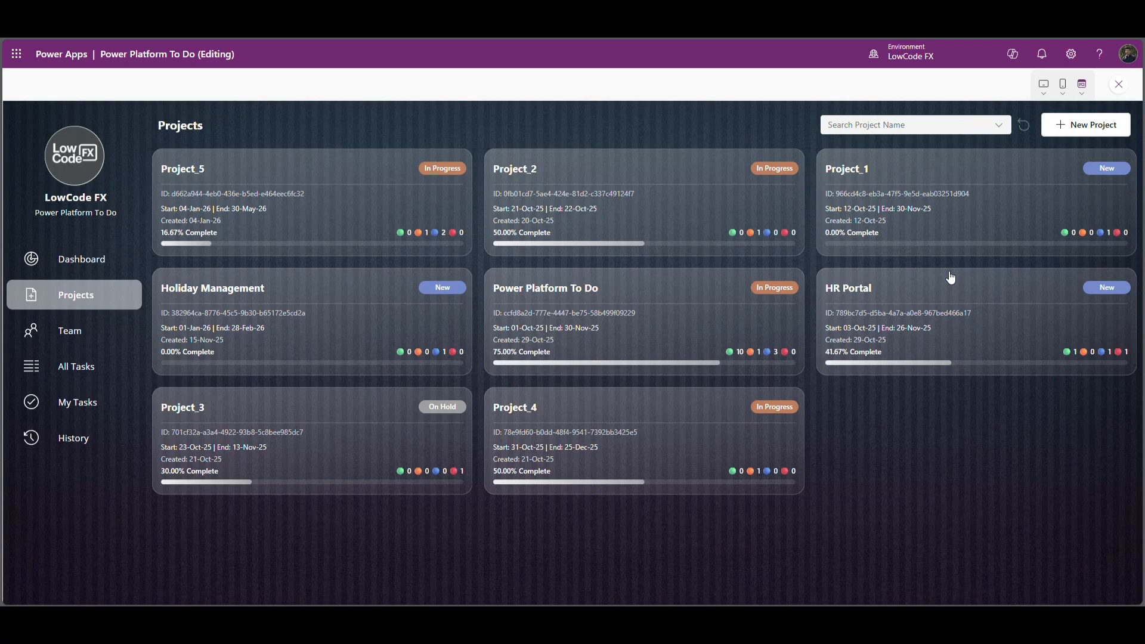
pyautogui.click(430, 468)
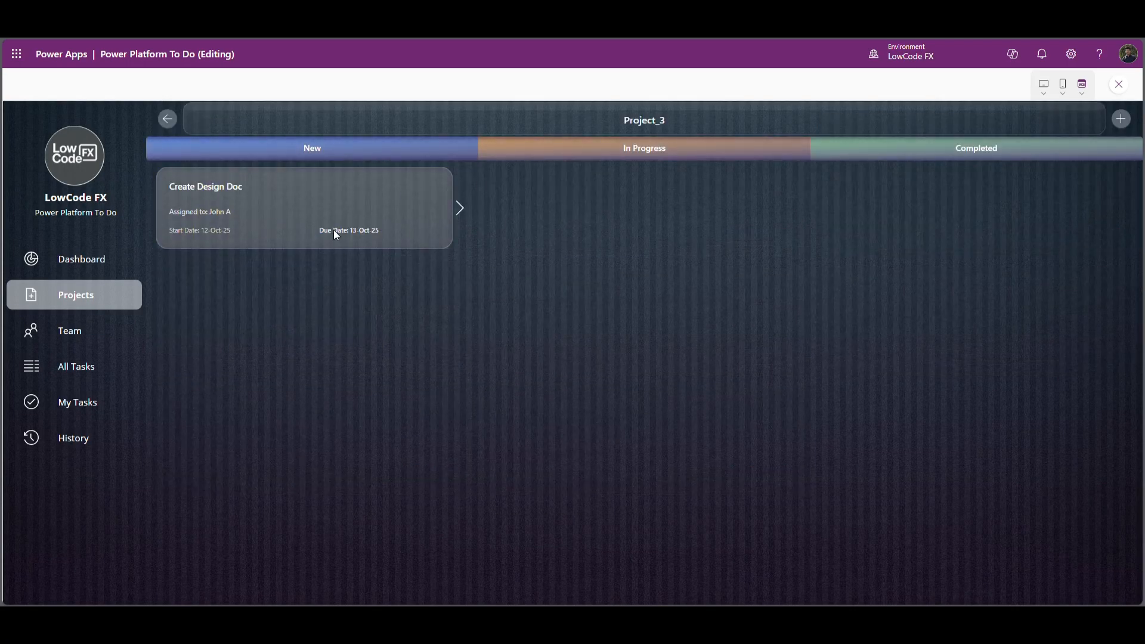
pyautogui.click(172, 126)
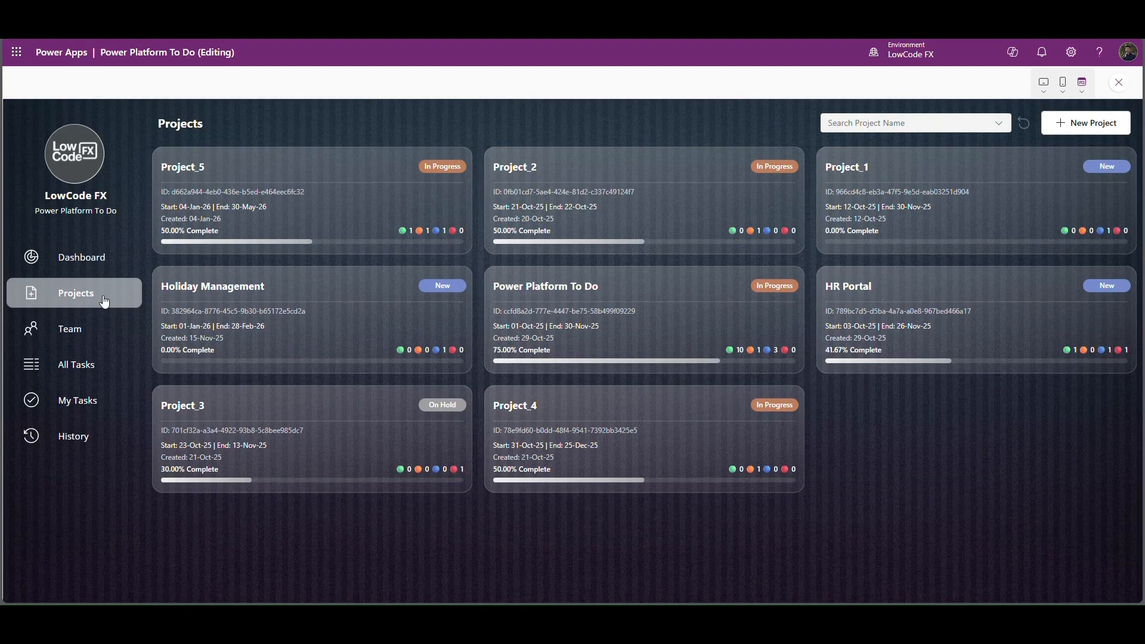
# Compare the Dashboard page with the Projects page in the preview, then leave the preview on the Dashboard.
pyautogui.click(81, 262)
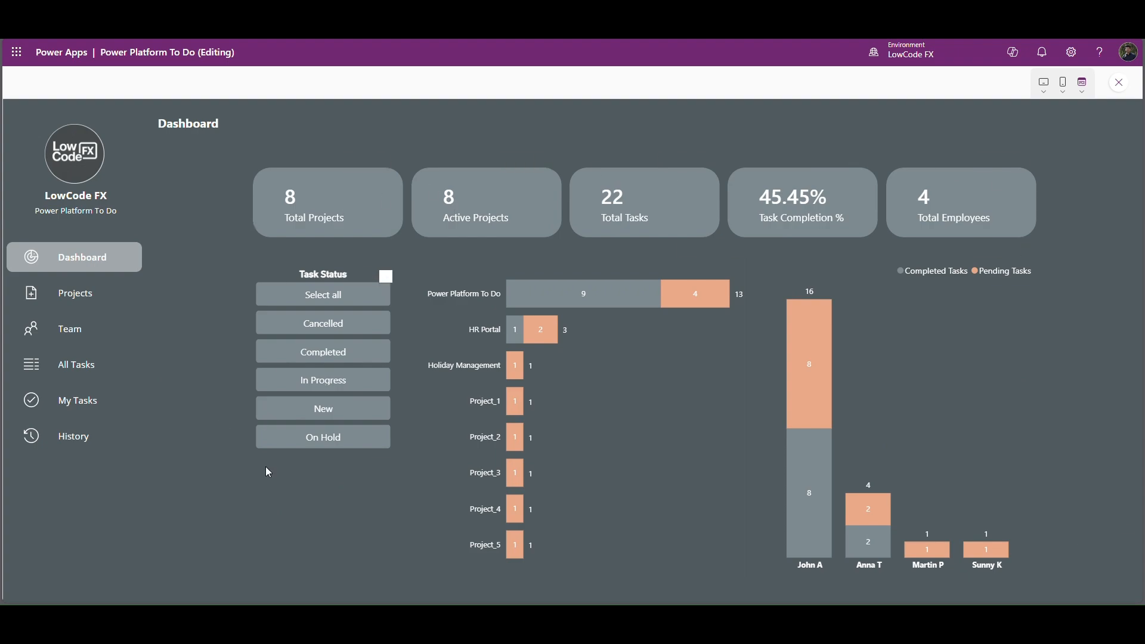
pyautogui.click(293, 438)
pyautogui.click(86, 301)
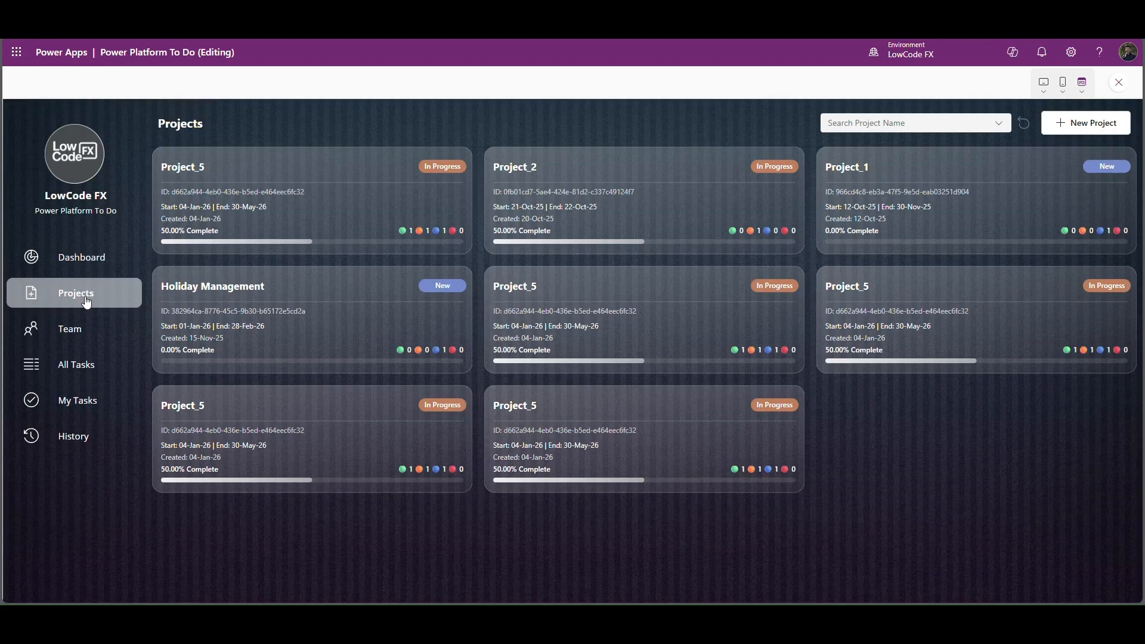
pyautogui.click(77, 257)
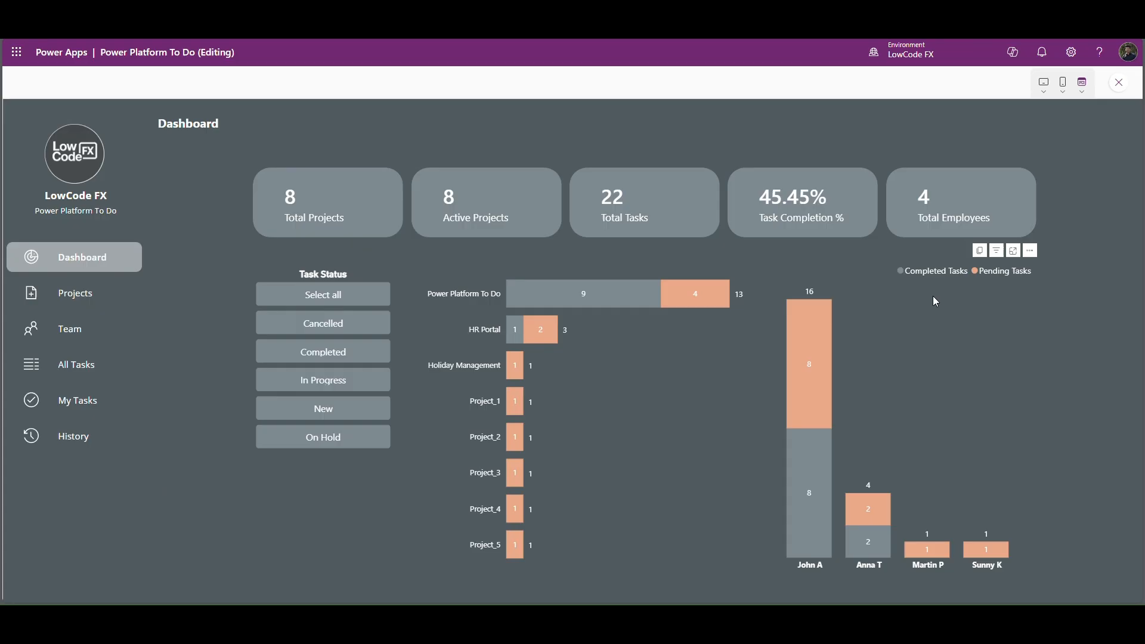
pyautogui.press('Escape')
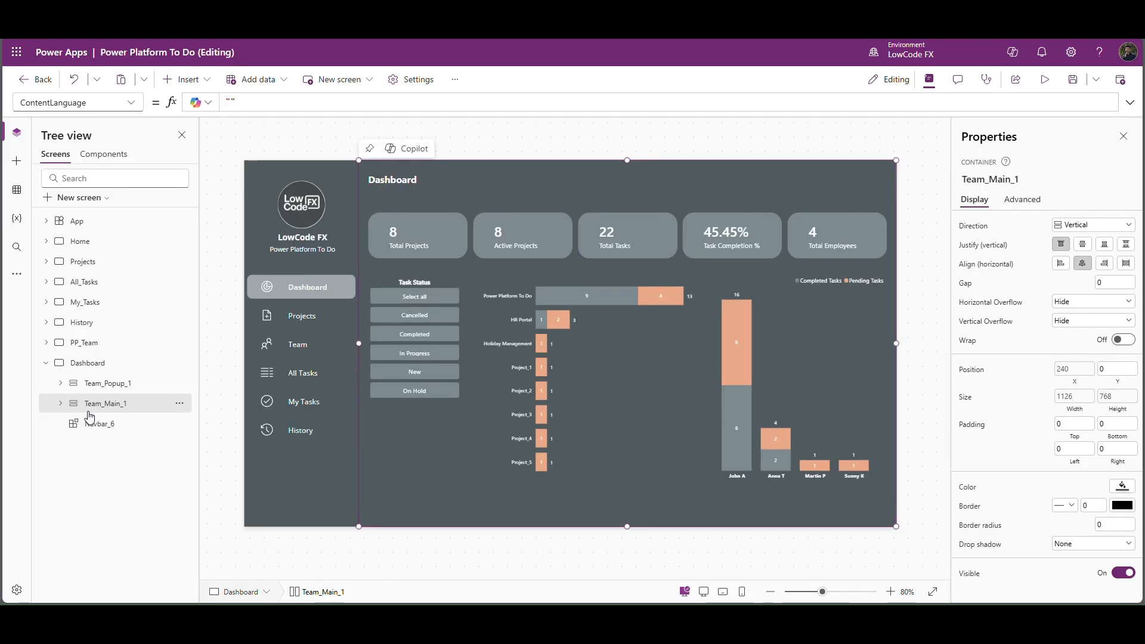
# Insert a vertical container directly on the Dashboard screen.
pyautogui.click(61, 403)
pyautogui.click(117, 444)
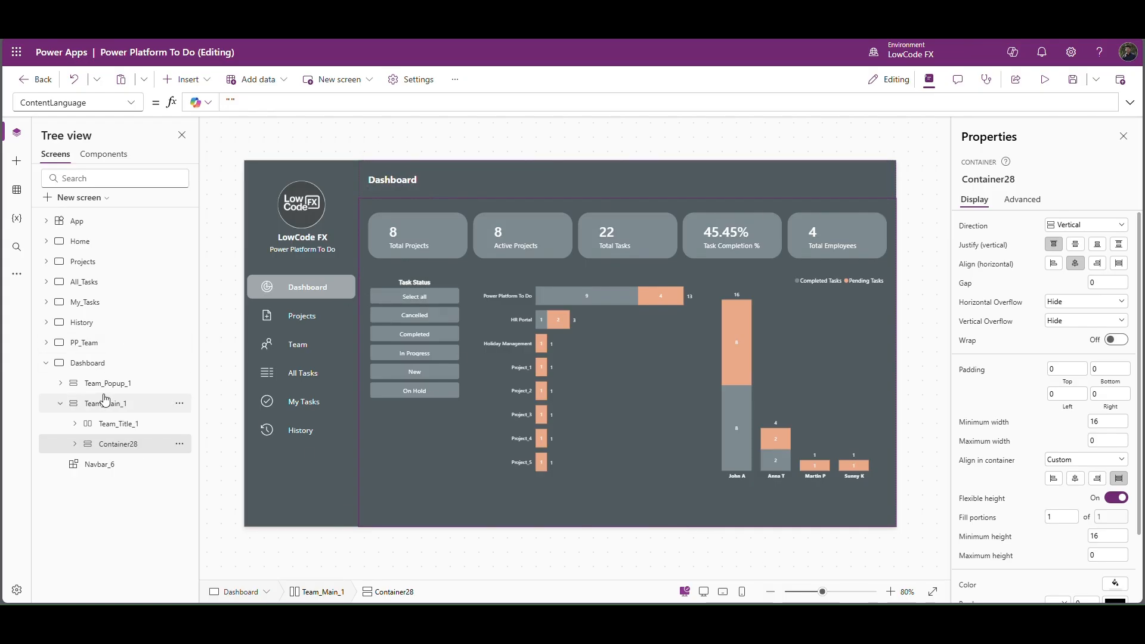
pyautogui.click(60, 403)
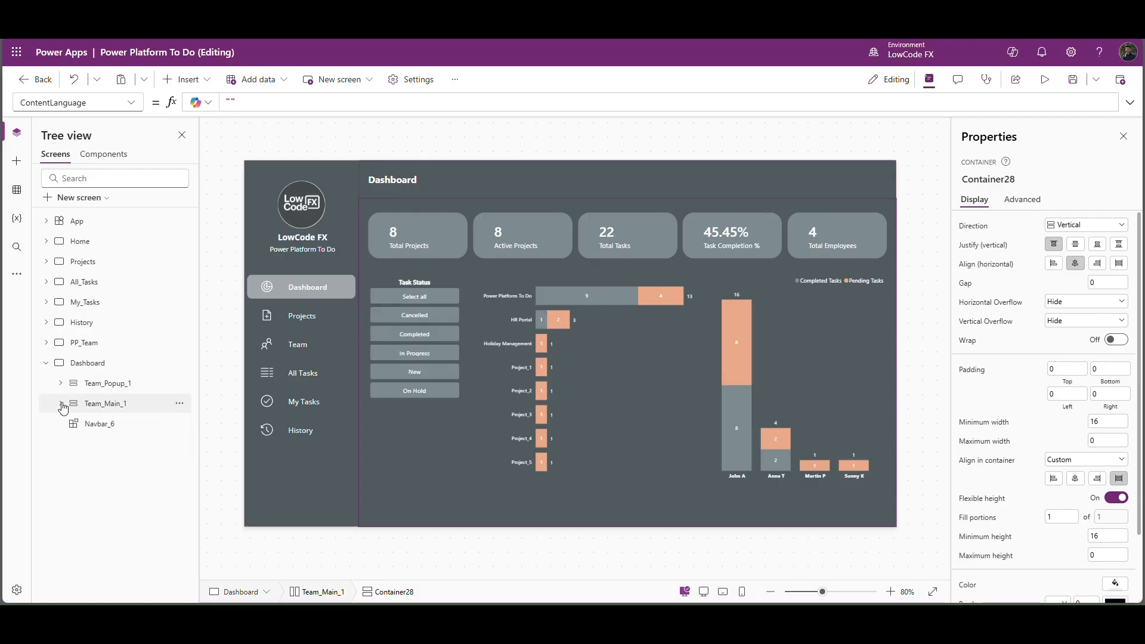
pyautogui.click(102, 371)
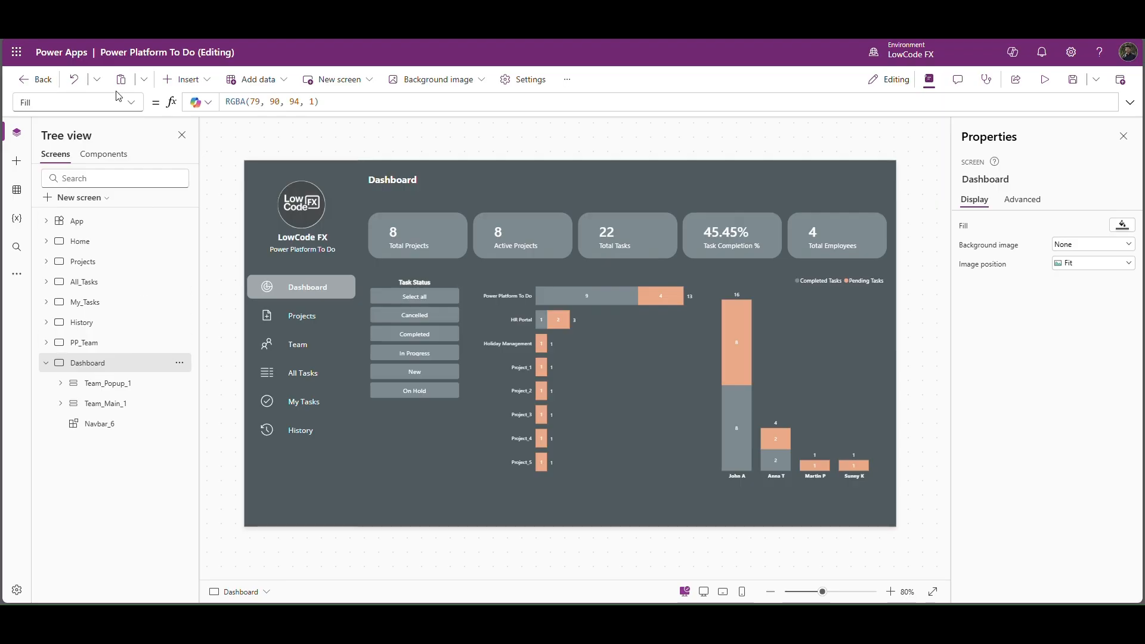
pyautogui.click(206, 84)
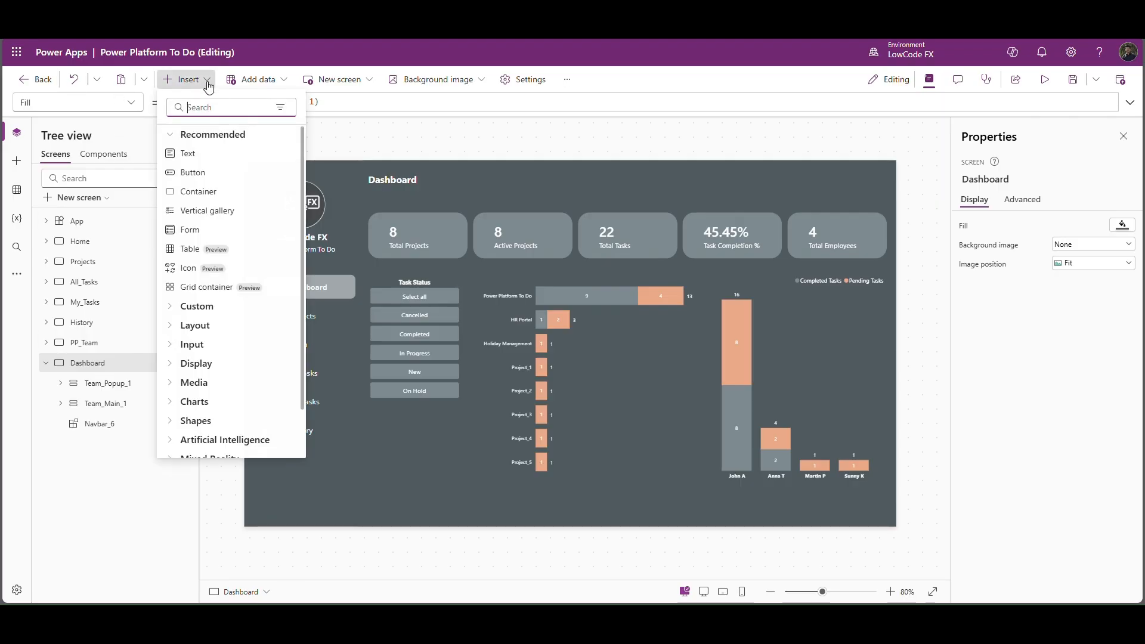
pyautogui.write('vert')
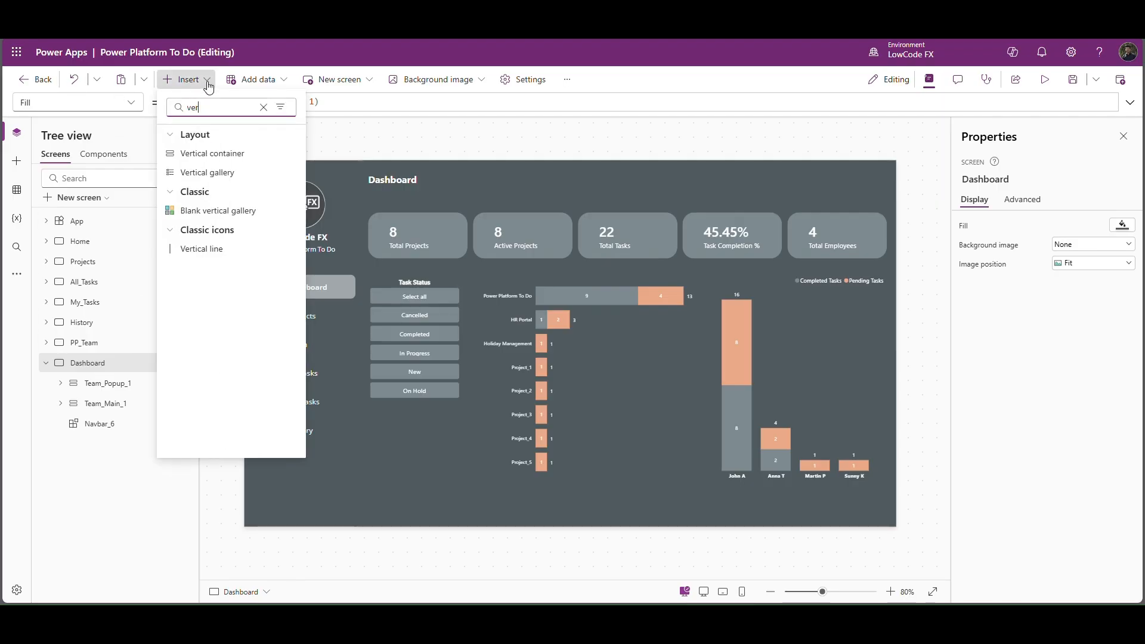
pyautogui.click(225, 153)
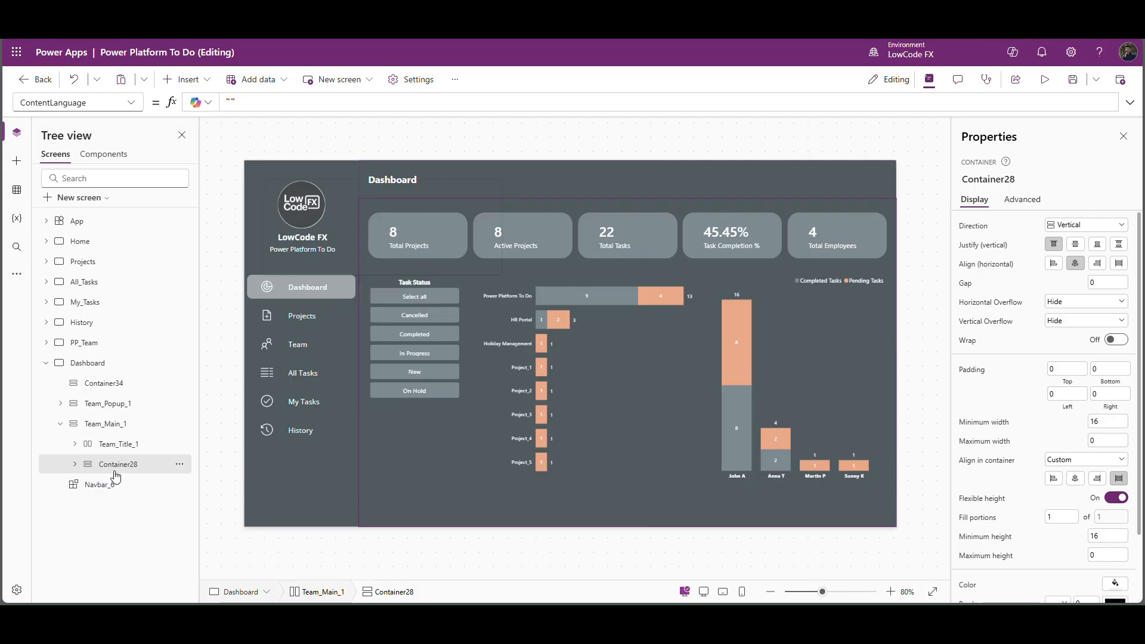
# Set Container34's X position to Container28.X.
pyautogui.click(99, 385)
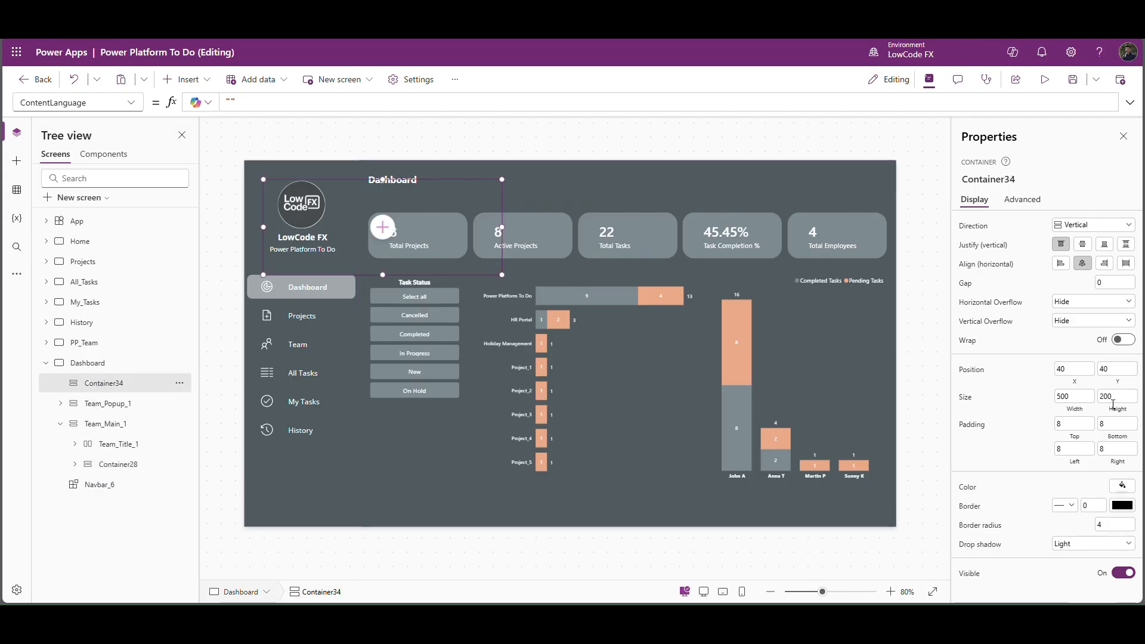
pyautogui.click(1074, 371)
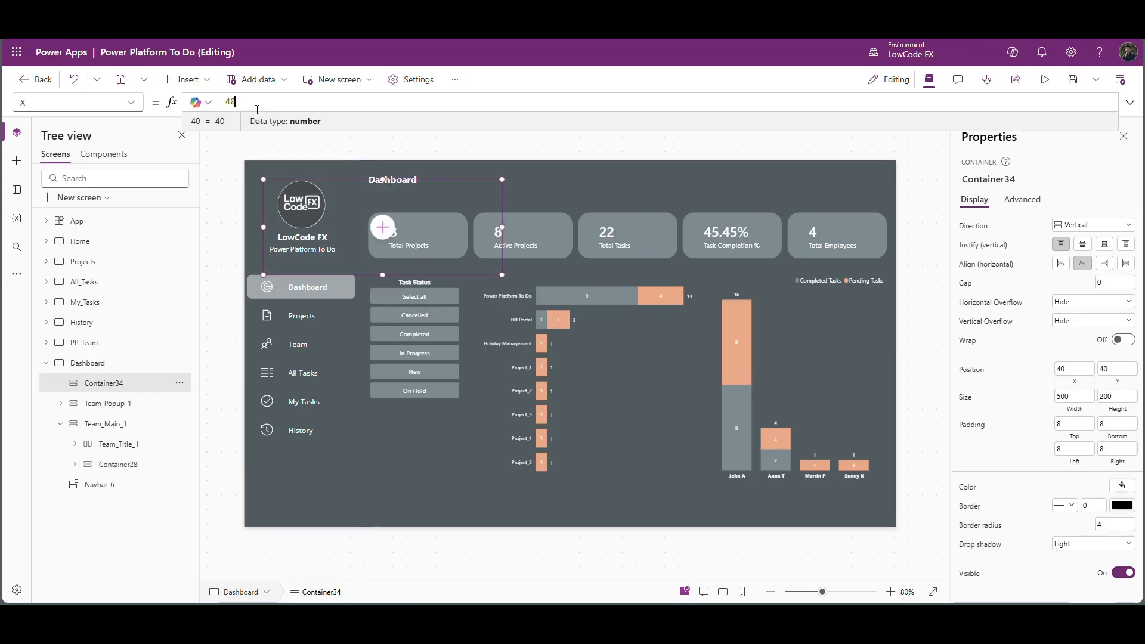
pyautogui.hotkey('ctrl', 'a')
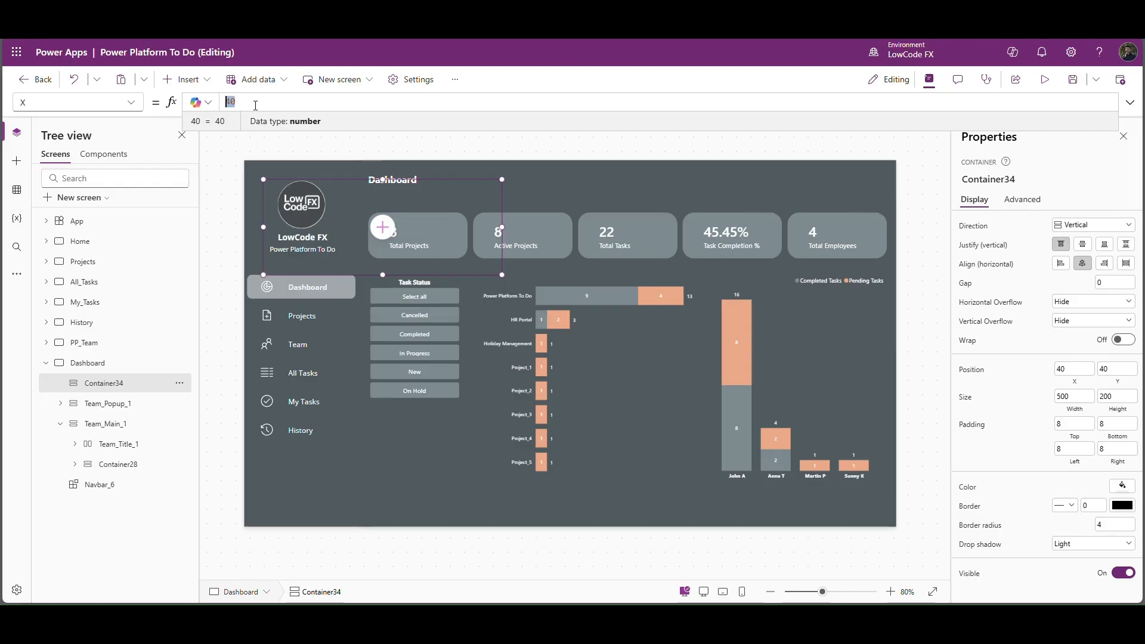
pyautogui.hotkey('ctrl', 'v')
pyautogui.write('.')
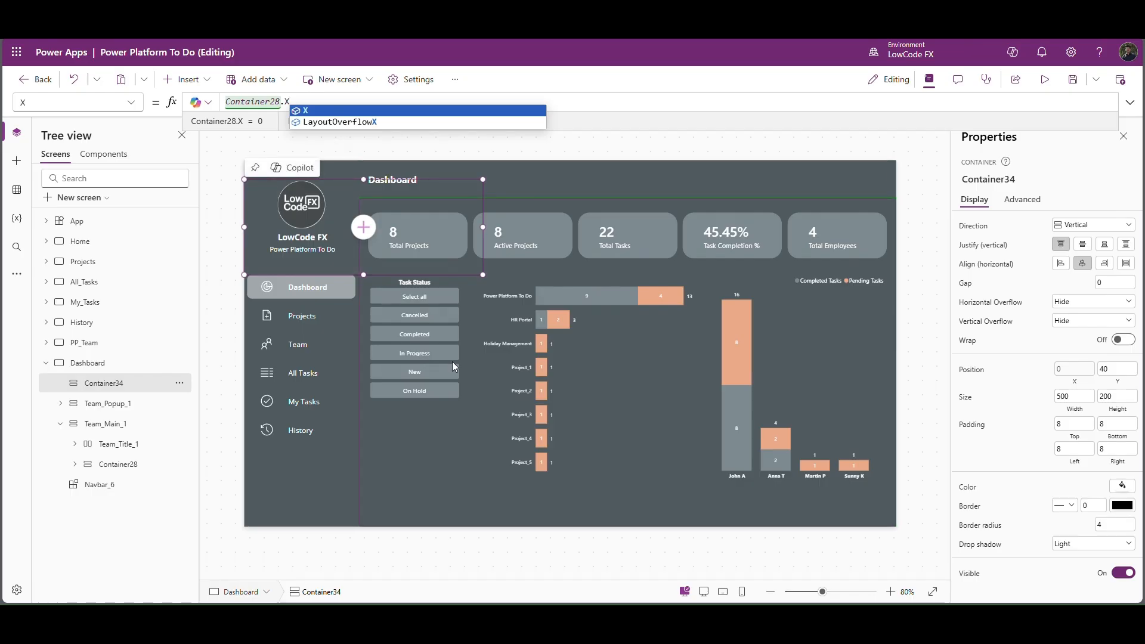
# Set Container34's Y position to Container28.Y.
pyautogui.click(1116, 383)
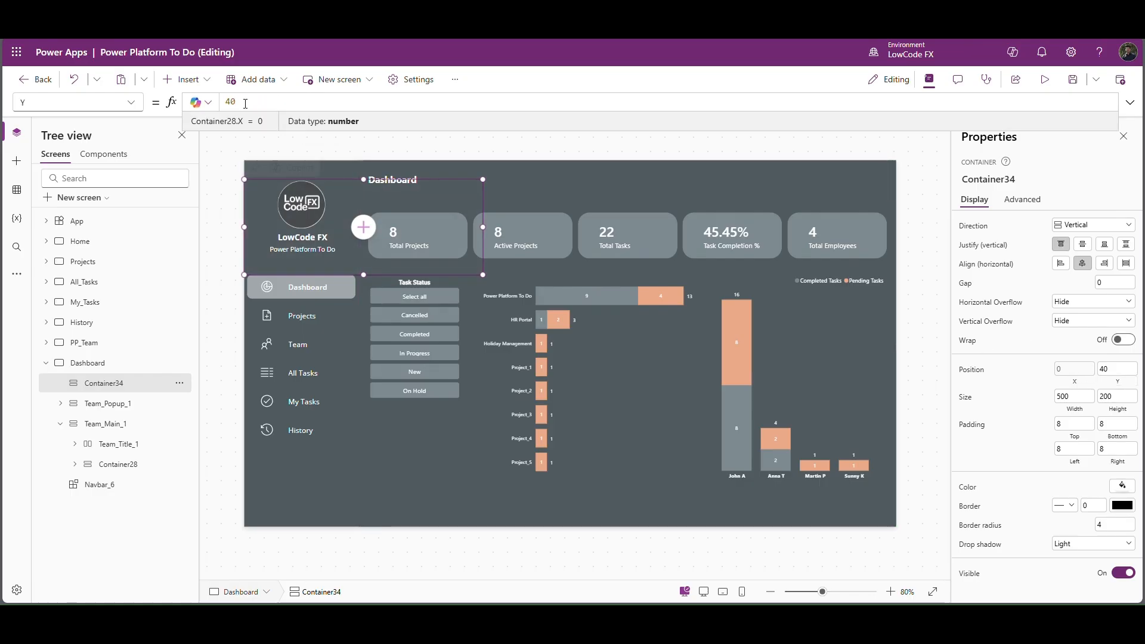
pyautogui.moveTo(246, 102); pyautogui.dragTo(167, 104)
pyautogui.write('Container28')
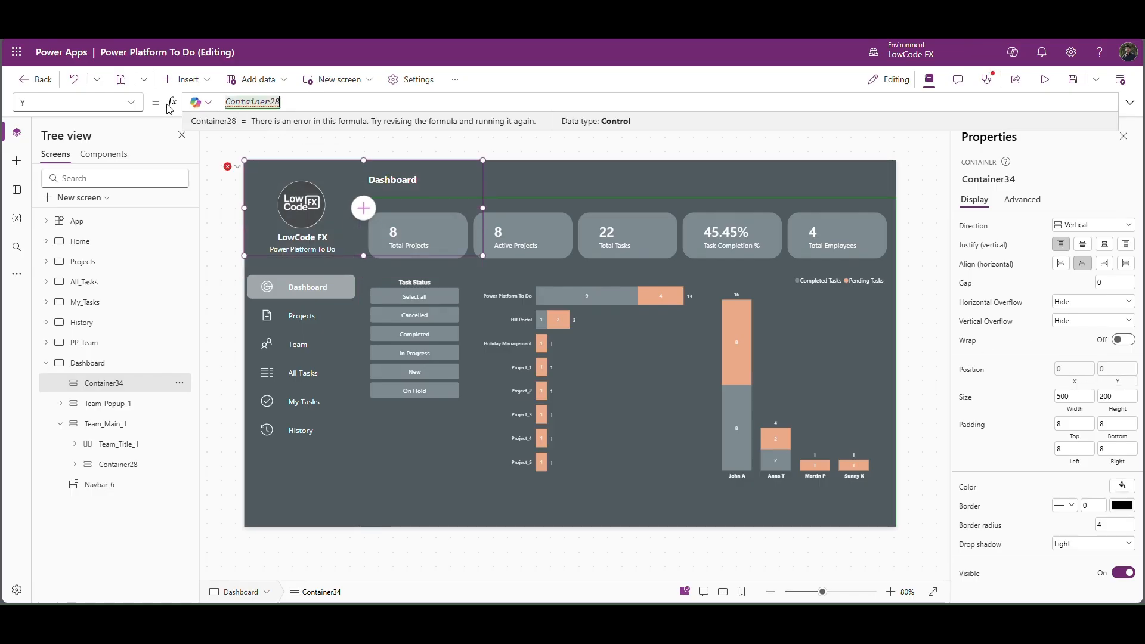
pyautogui.write('.Y')
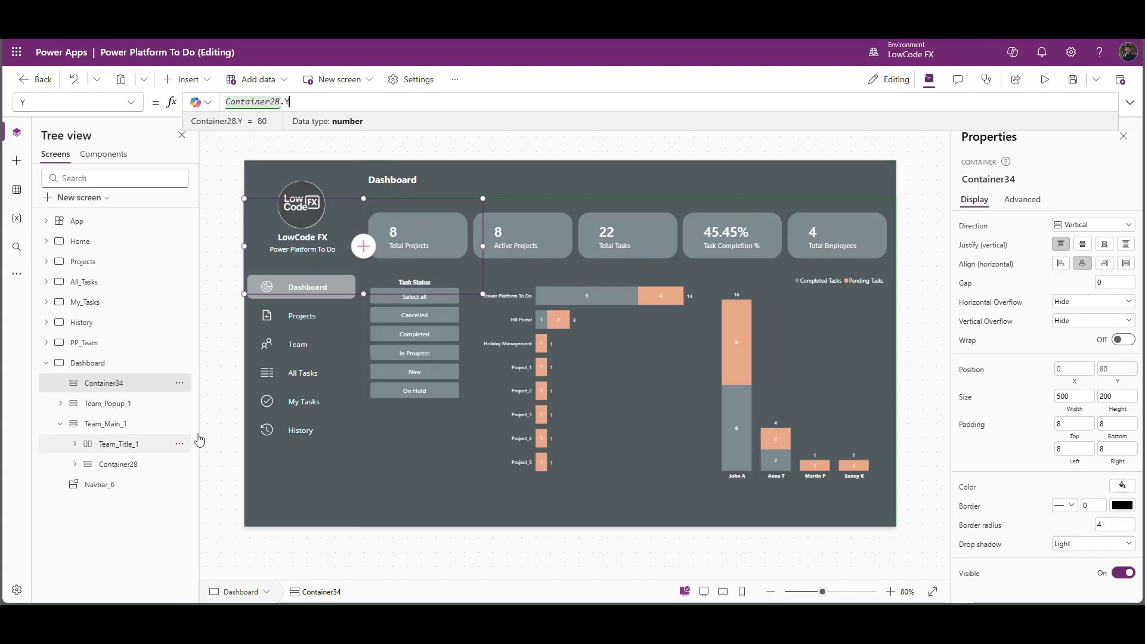
# Set Container34's X position to Navbar_6.Width so it starts at the navigation bar's edge.
pyautogui.click(97, 424)
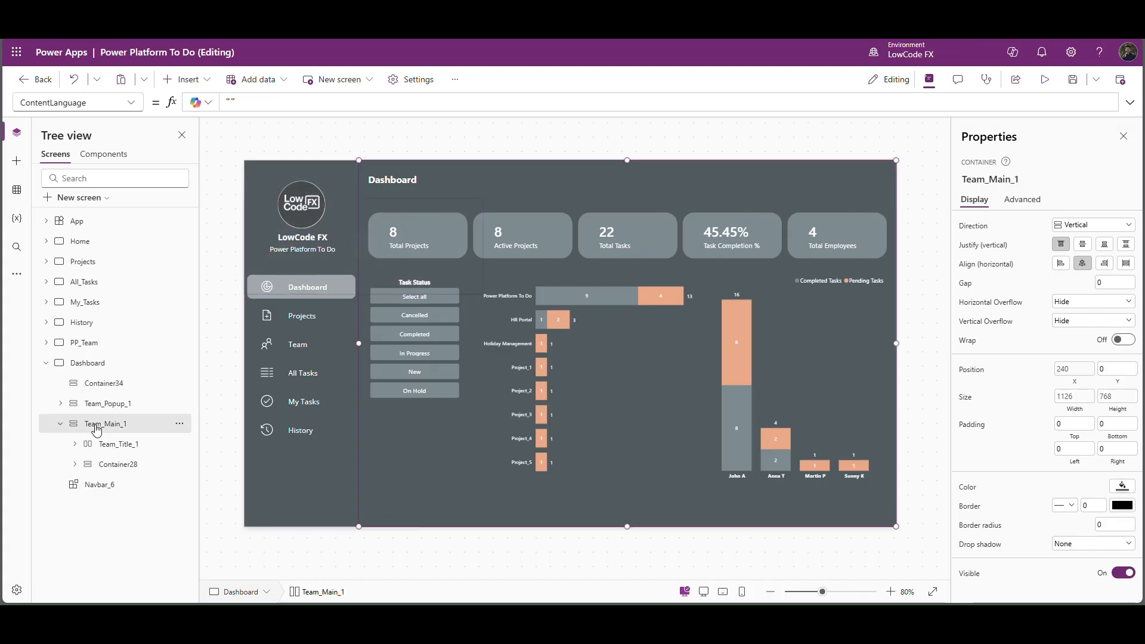
pyautogui.click(110, 384)
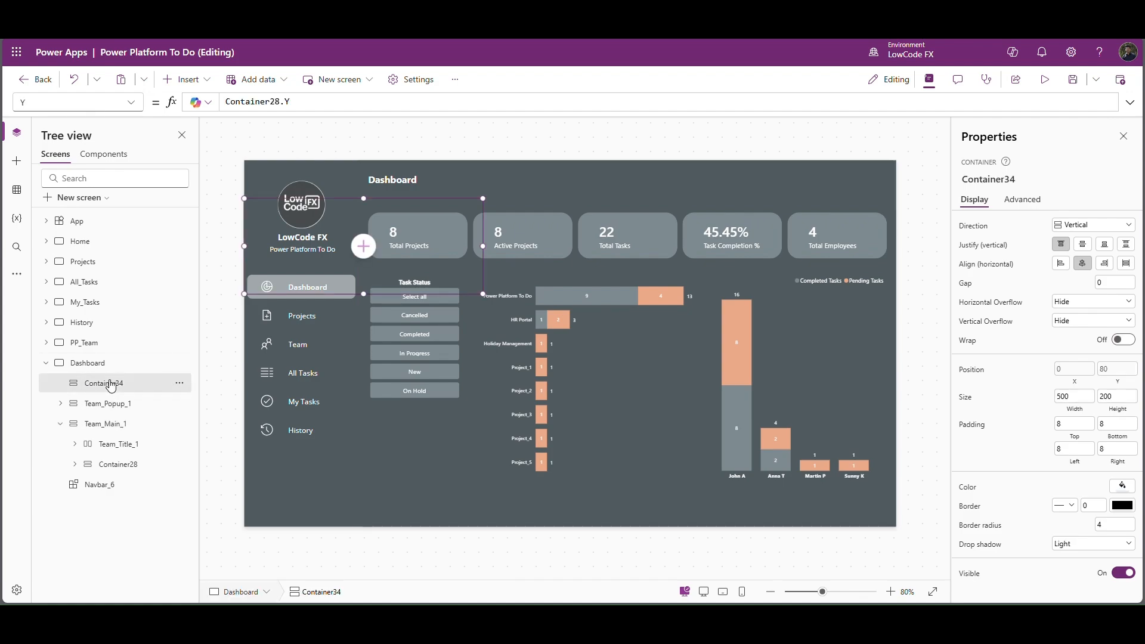
pyautogui.click(1074, 369)
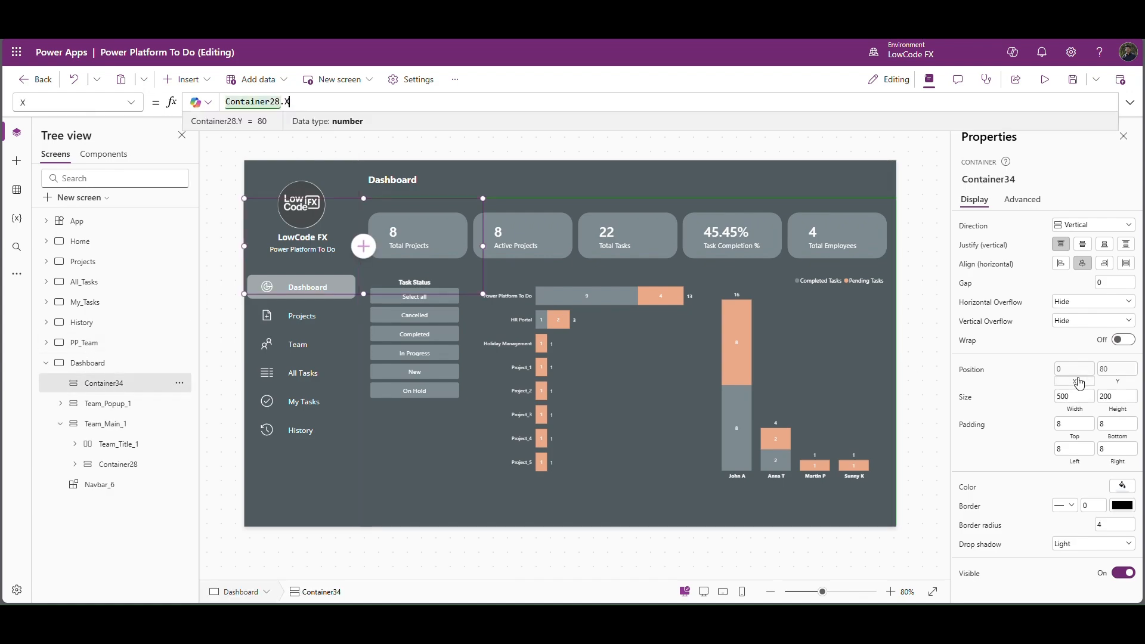
pyautogui.doubleClick(245, 105)
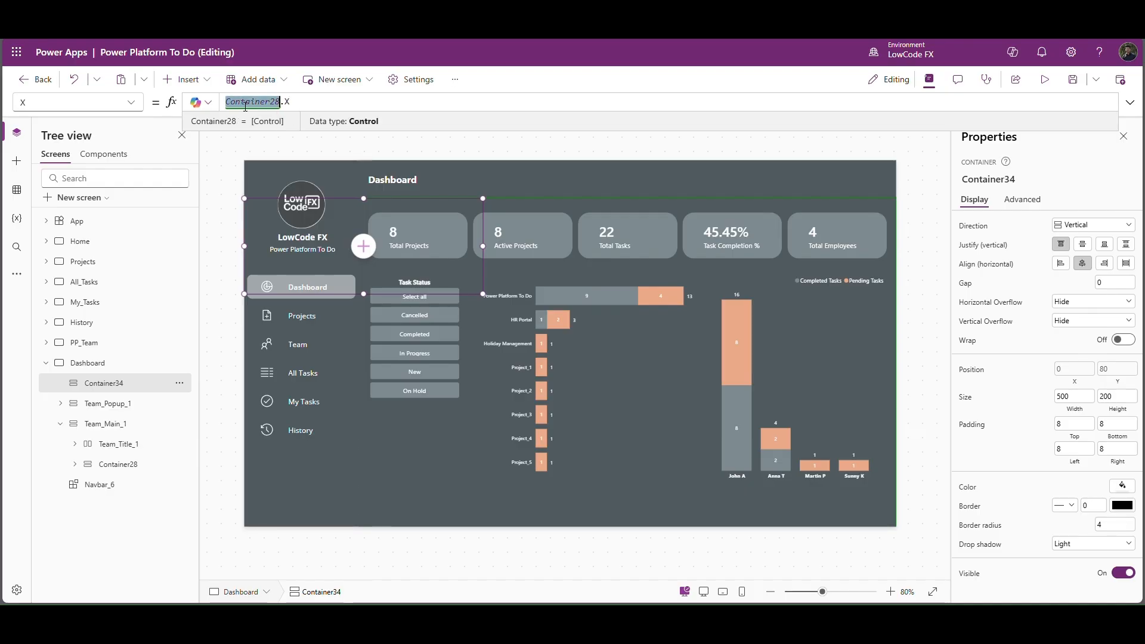
pyautogui.write('navb')
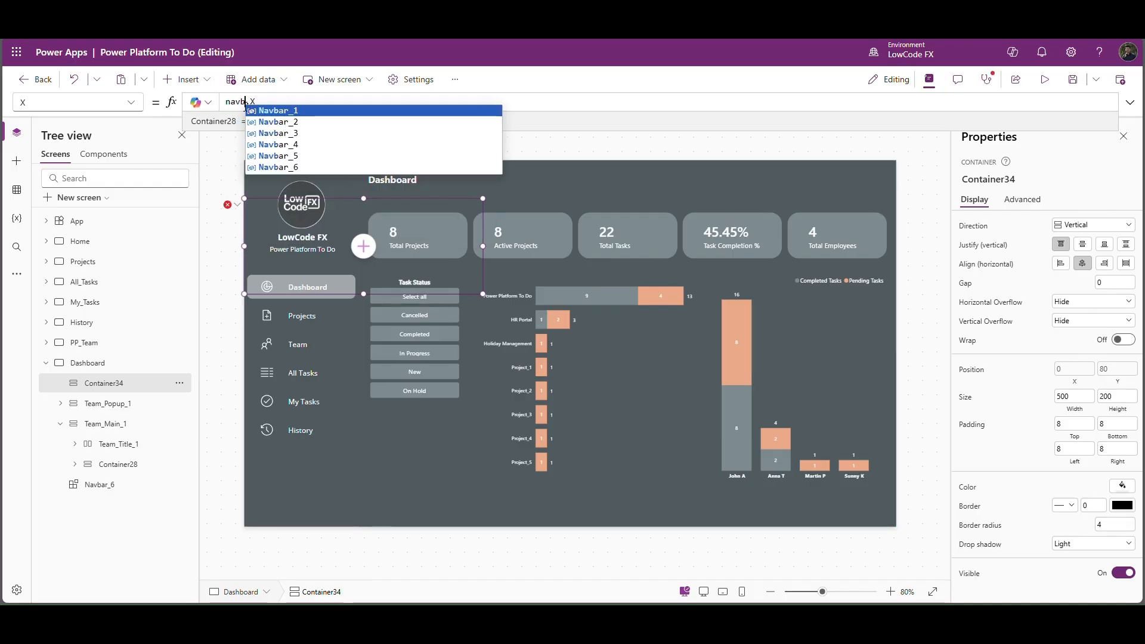
pyautogui.press('Down')
pyautogui.press('Down')
pyautogui.press('Down')
pyautogui.press('Down')
pyautogui.press('Down')
pyautogui.press('Tab')
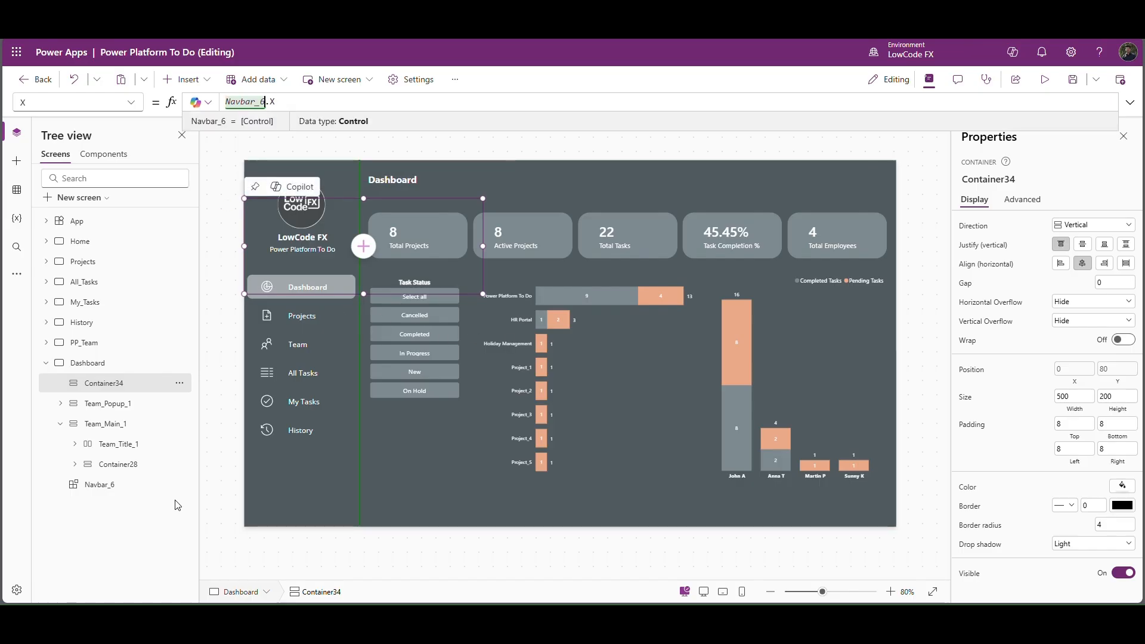
pyautogui.click(278, 104)
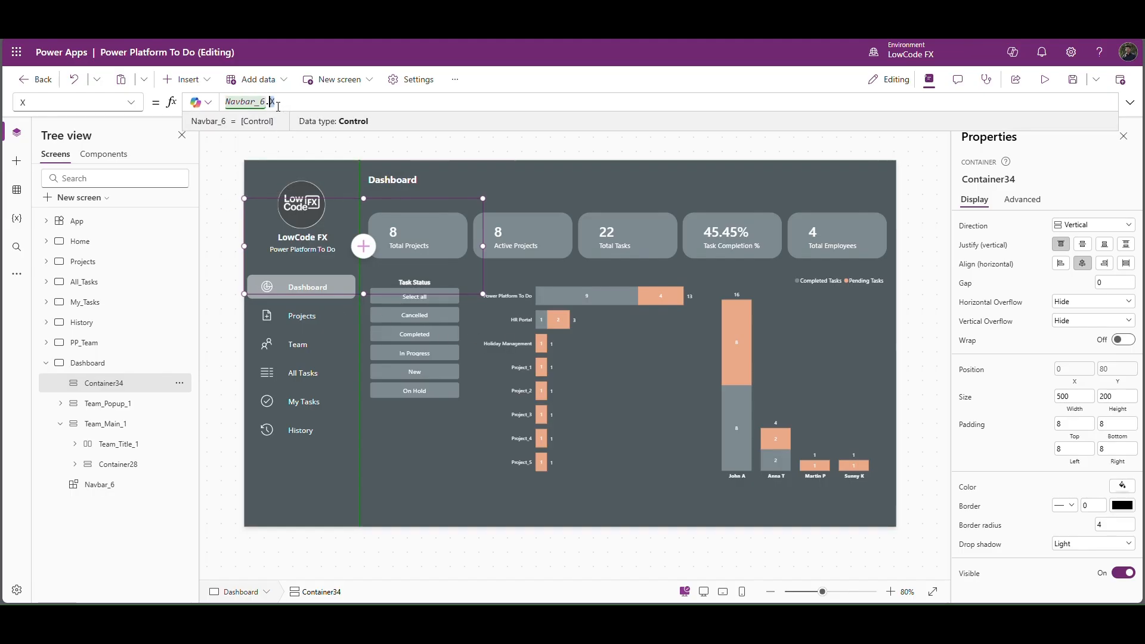
pyautogui.press('BackSpace')
pyautogui.write('w')
pyautogui.press('Tab')
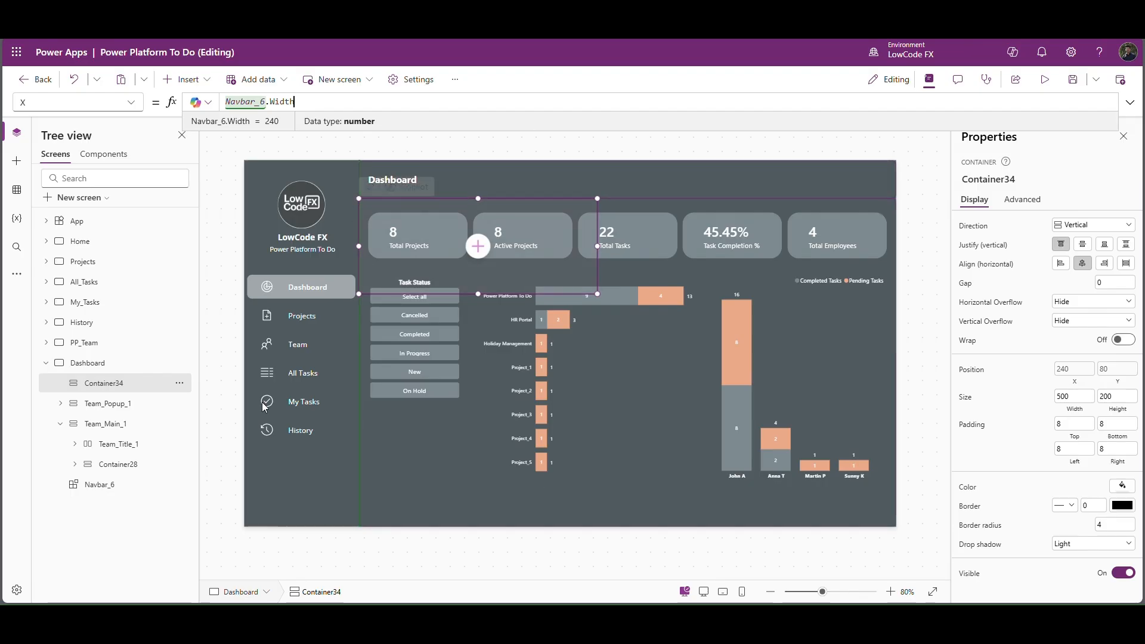
# Set Container34's width to Container28.Width.
pyautogui.click(116, 467)
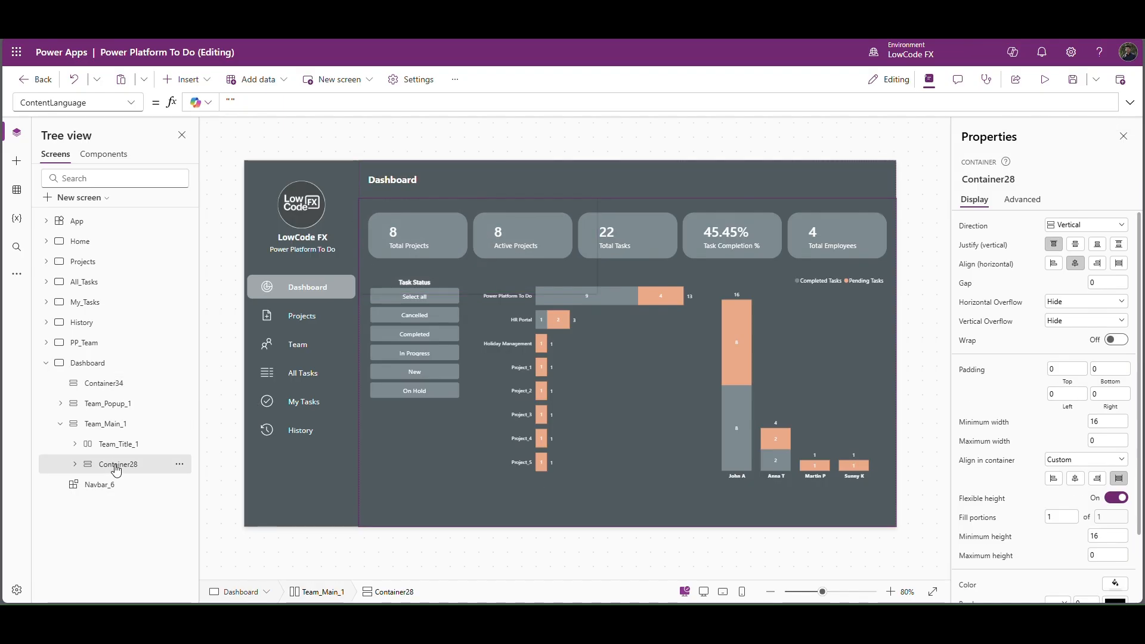
pyautogui.click(98, 384)
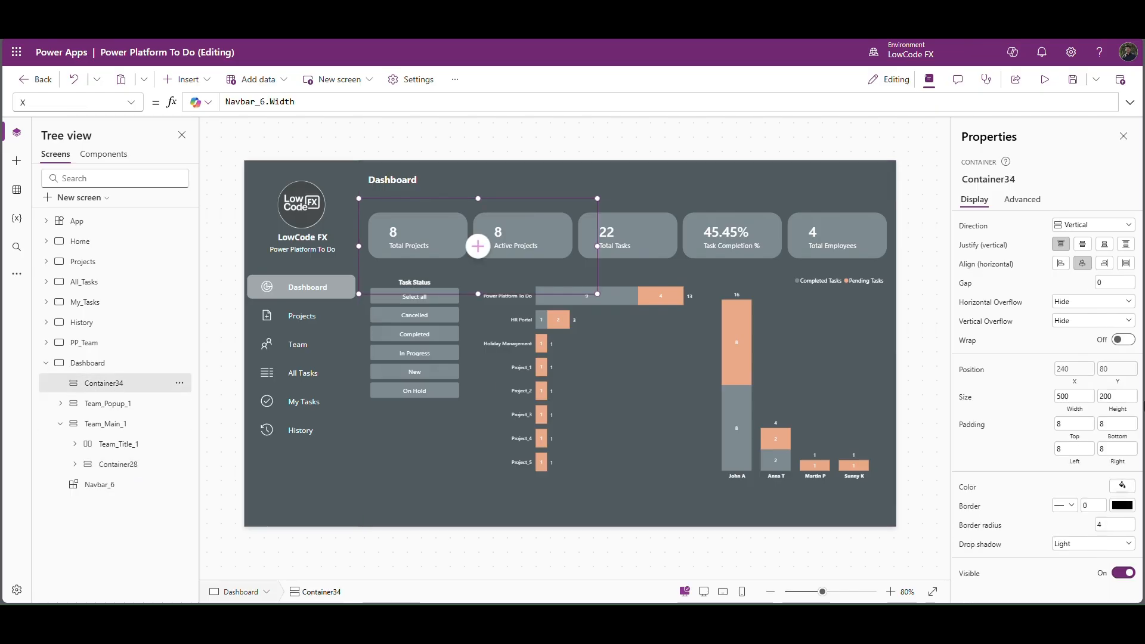
pyautogui.click(1076, 396)
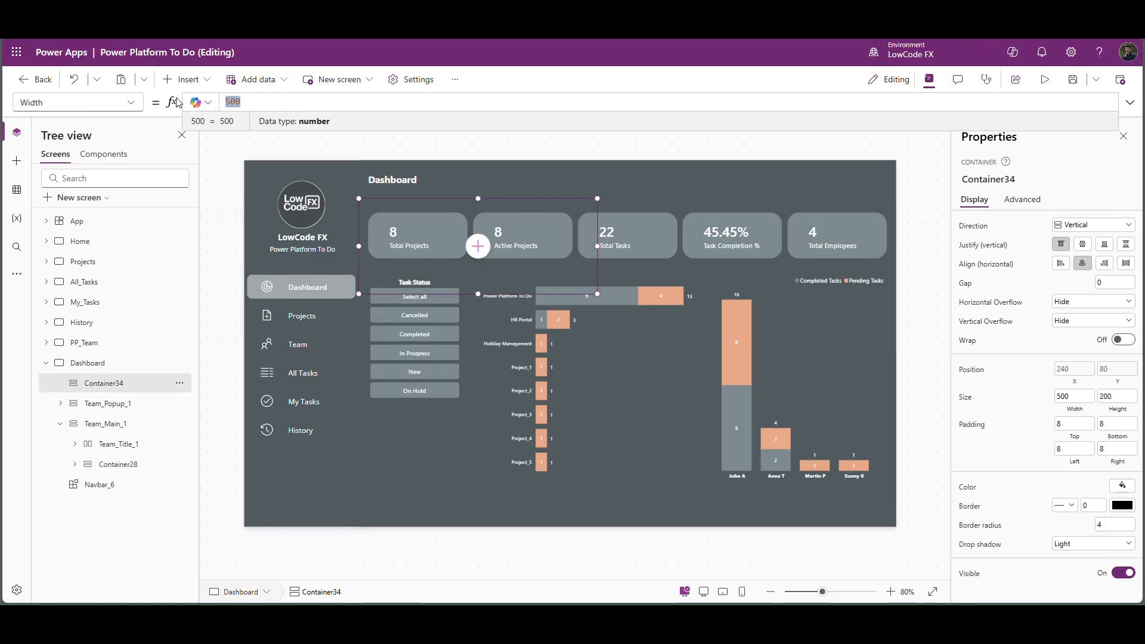
pyautogui.write('Container28.w')
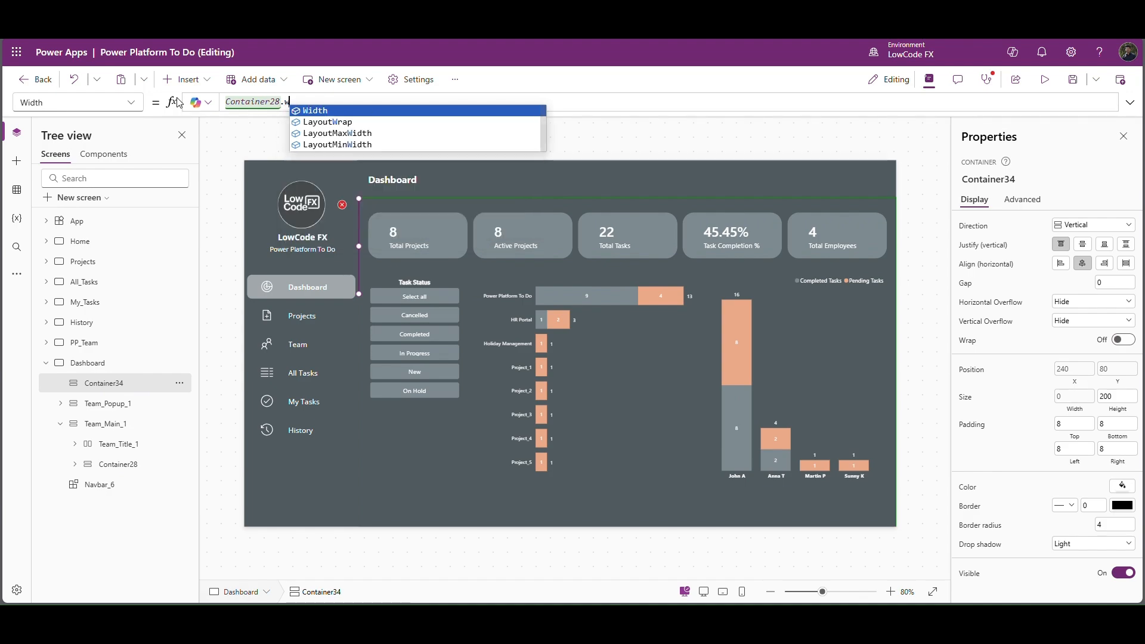
pyautogui.press('Tab')
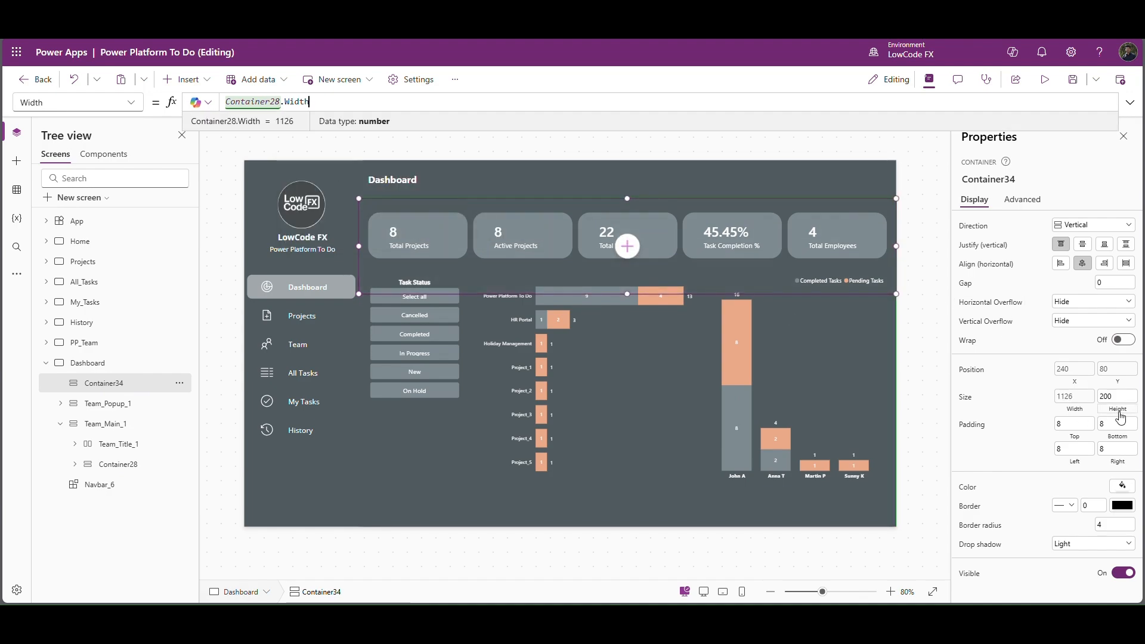
# Set Container34's height to Container28.Height.
pyautogui.click(1116, 396)
pyautogui.moveTo(260, 103); pyautogui.dragTo(174, 102)
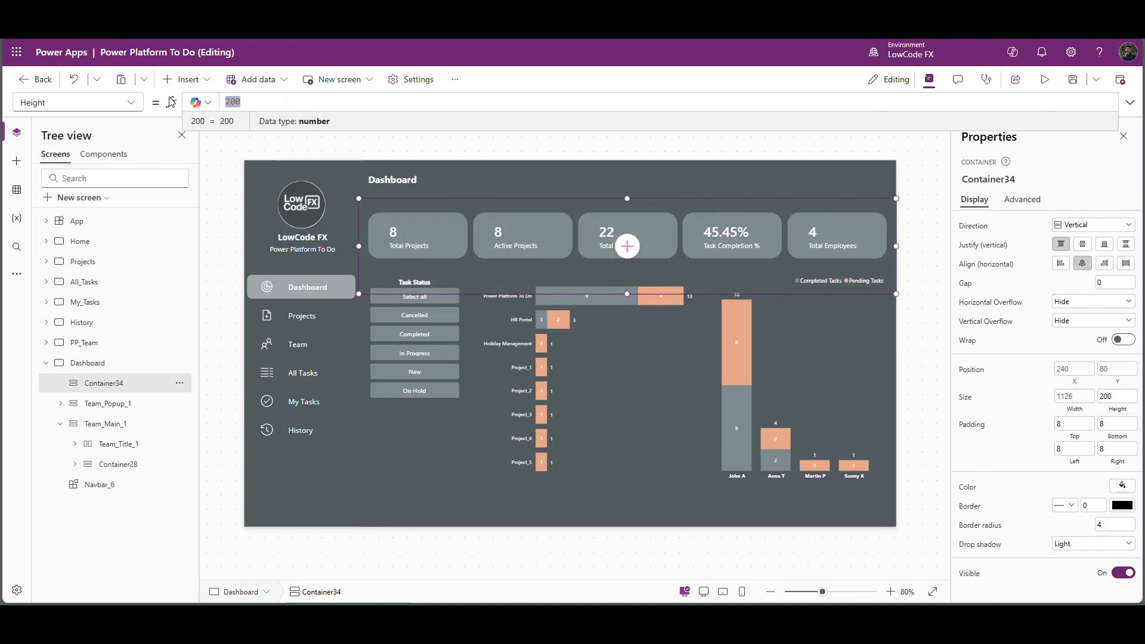
pyautogui.write('Container28.Height')
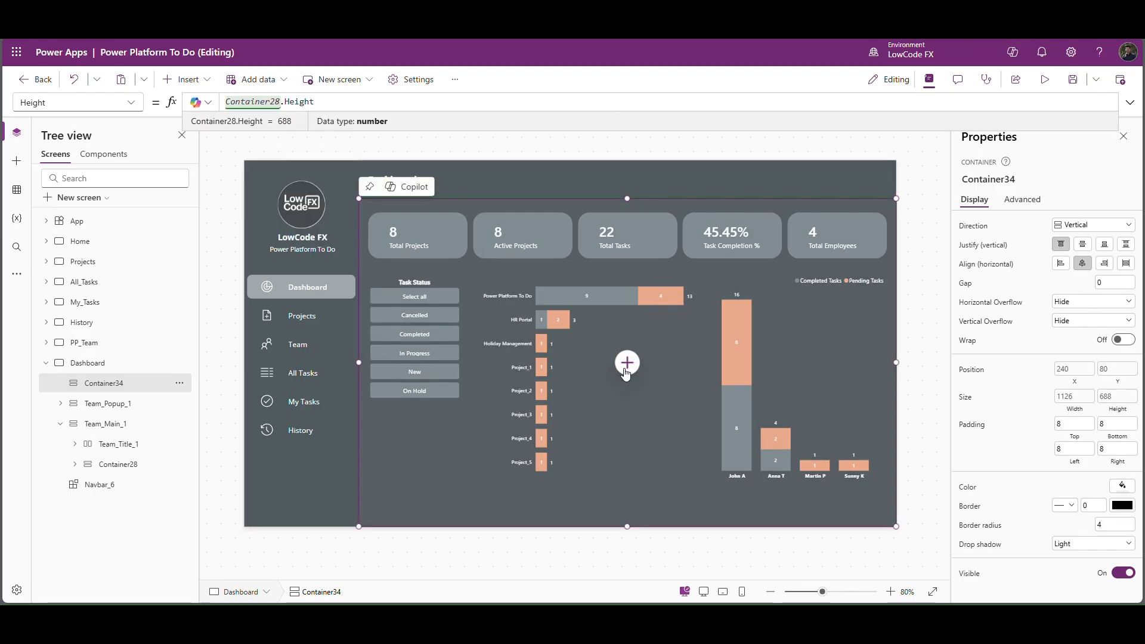
# Insert an image control inside Container34.
pyautogui.click(627, 362)
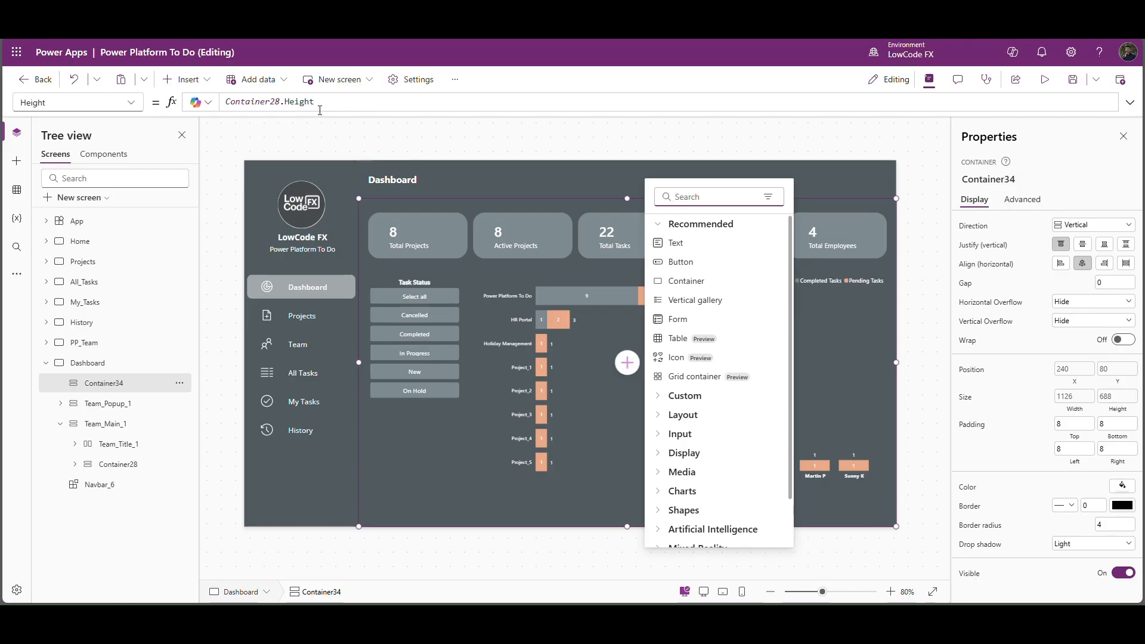
pyautogui.write('ima')
pyautogui.click(688, 256)
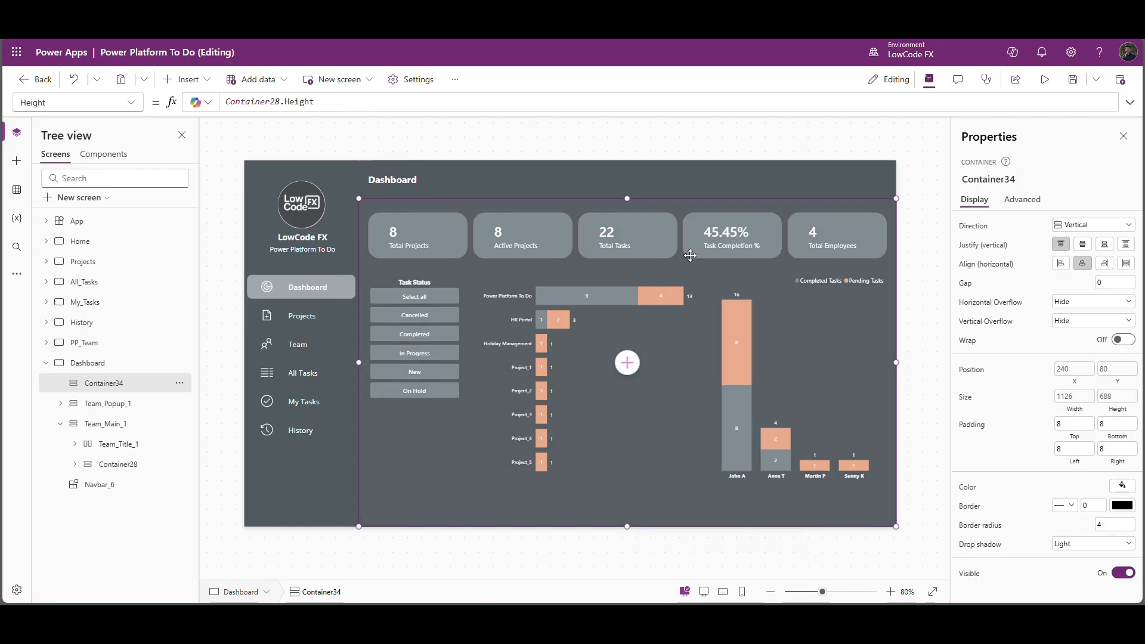
pyautogui.click(750, 307)
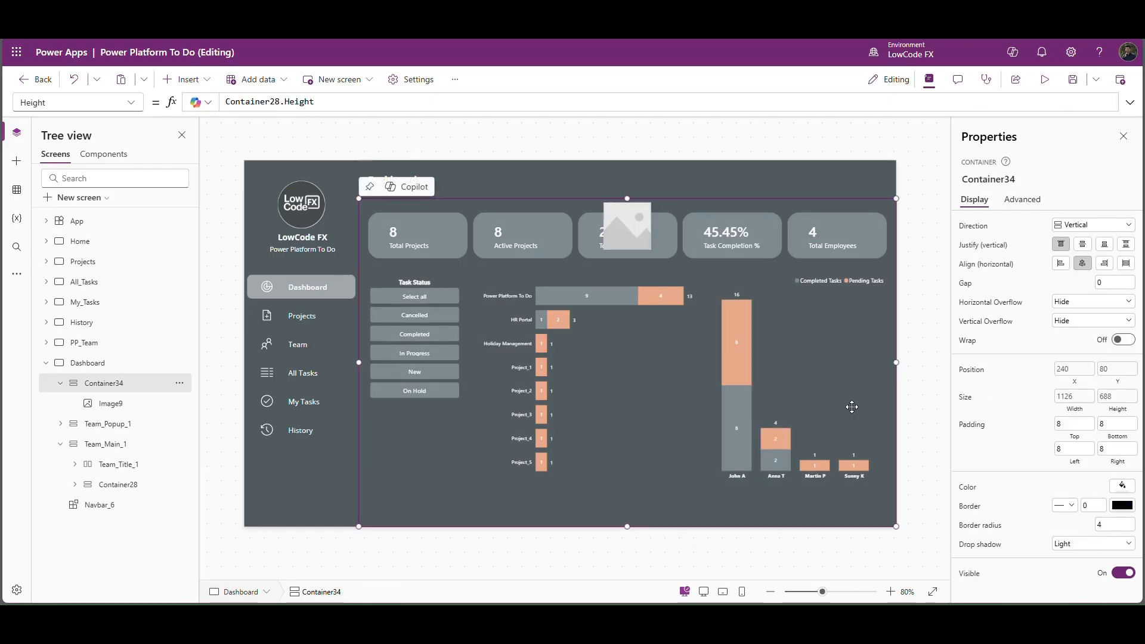
# Centre Container34's contents vertically and set its right padding to 100 and bottom padding to 80.
pyautogui.click(1083, 245)
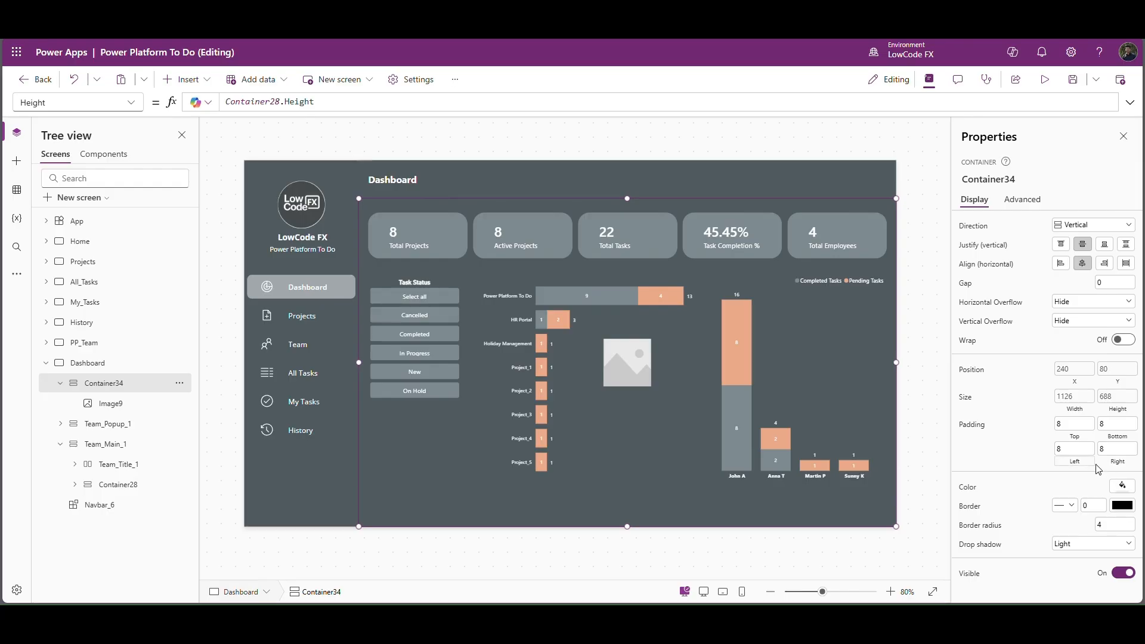
pyautogui.moveTo(1113, 425); pyautogui.dragTo(965, 470)
pyautogui.write('100')
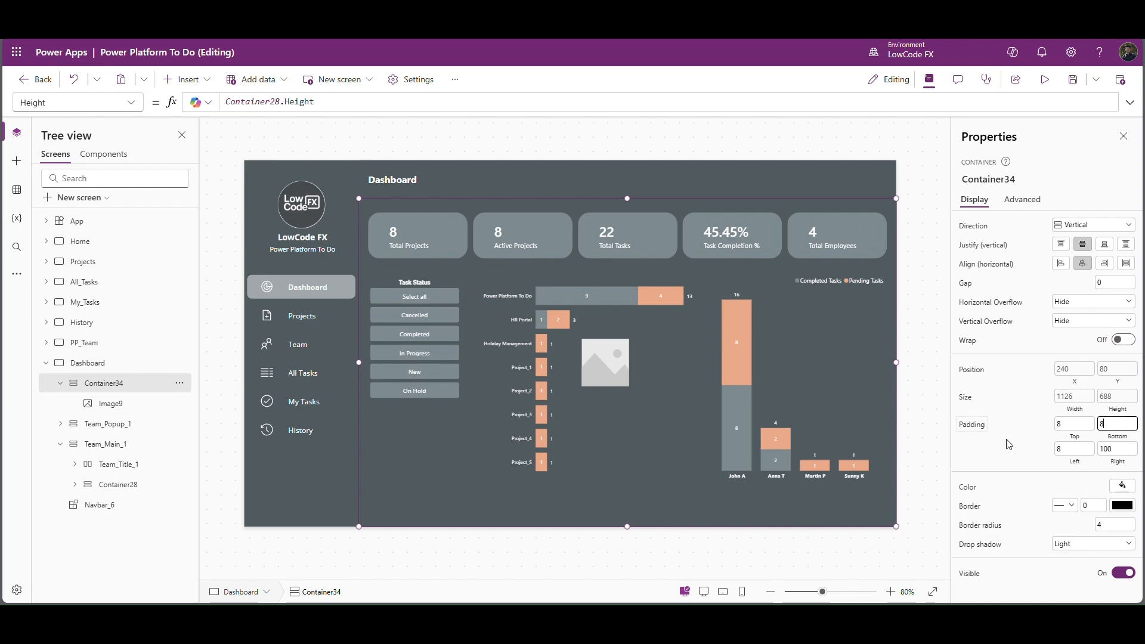
# Replace Image9's SampleImage with the copied EncodeUrl SVG code for the animated bar loader and set the image width to 200.
pyautogui.click(605, 347)
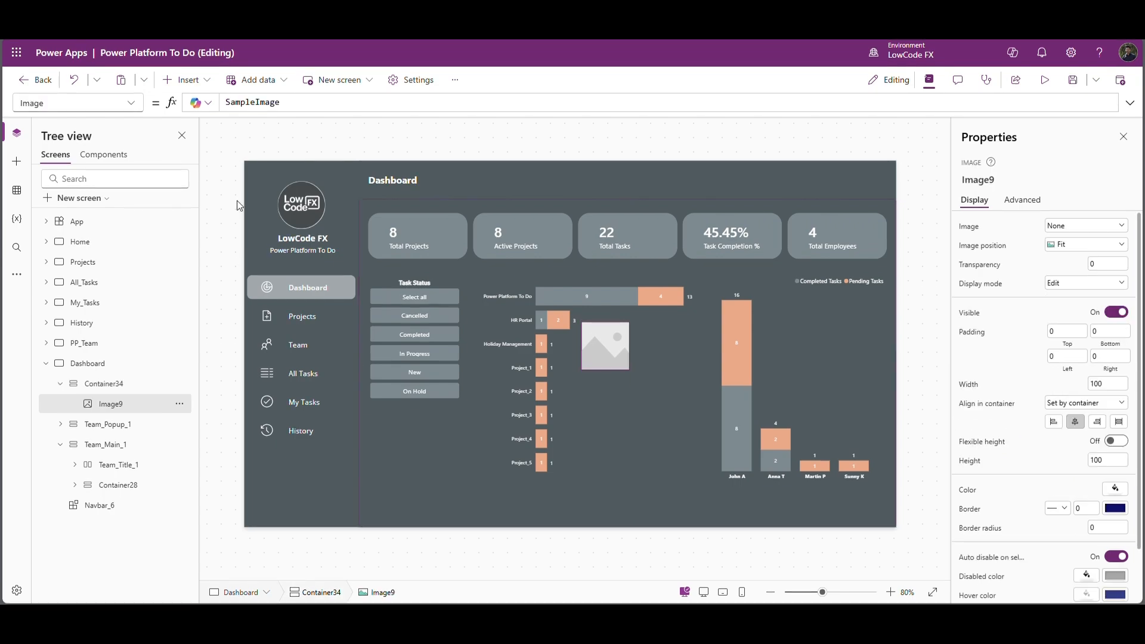
pyautogui.doubleClick(263, 104)
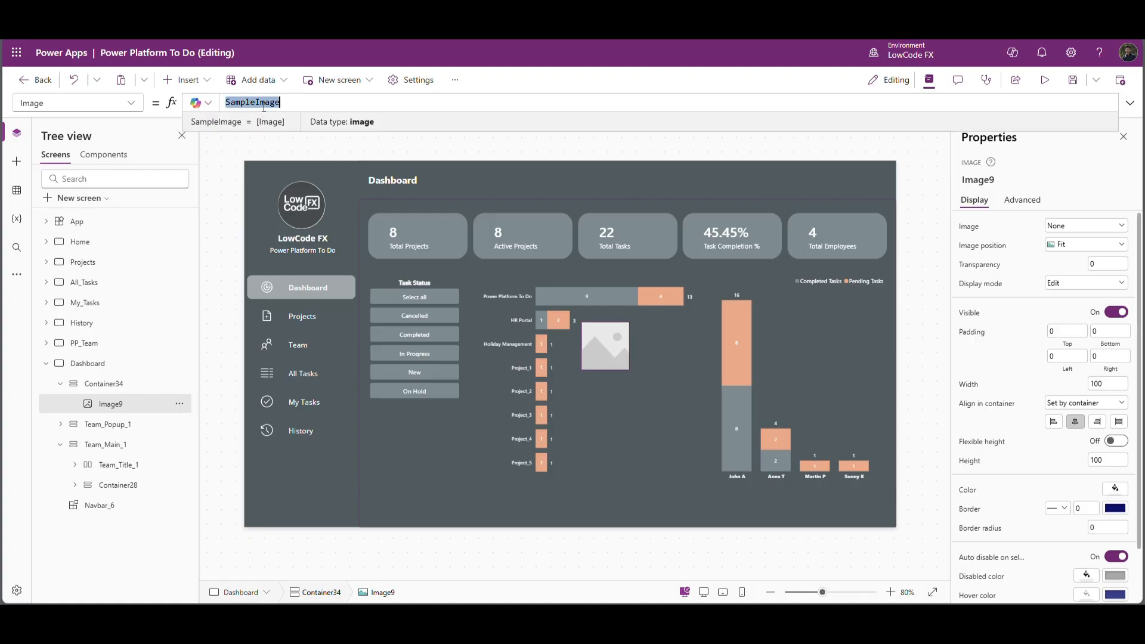
pyautogui.hotkey('ctrl', 'v')
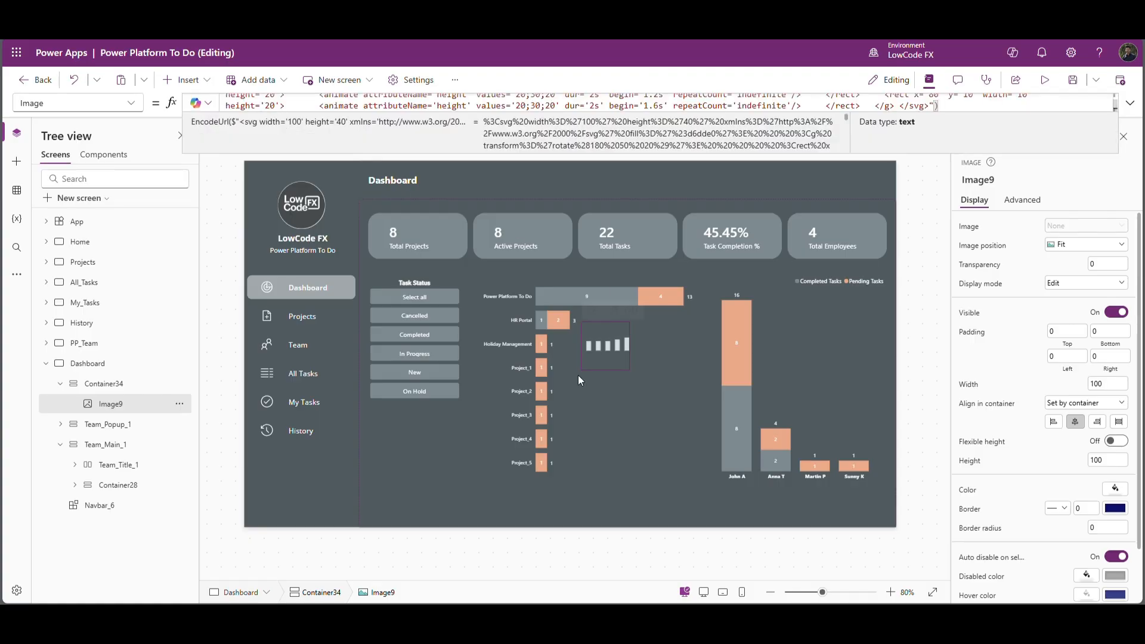
pyautogui.moveTo(602, 347)
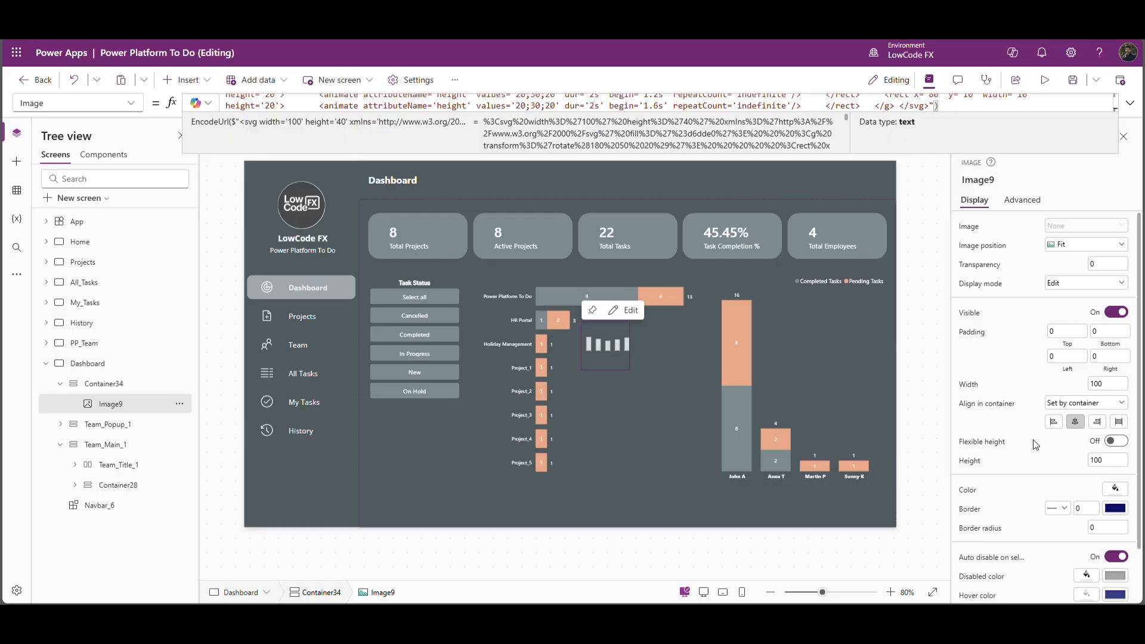
pyautogui.click(1100, 383)
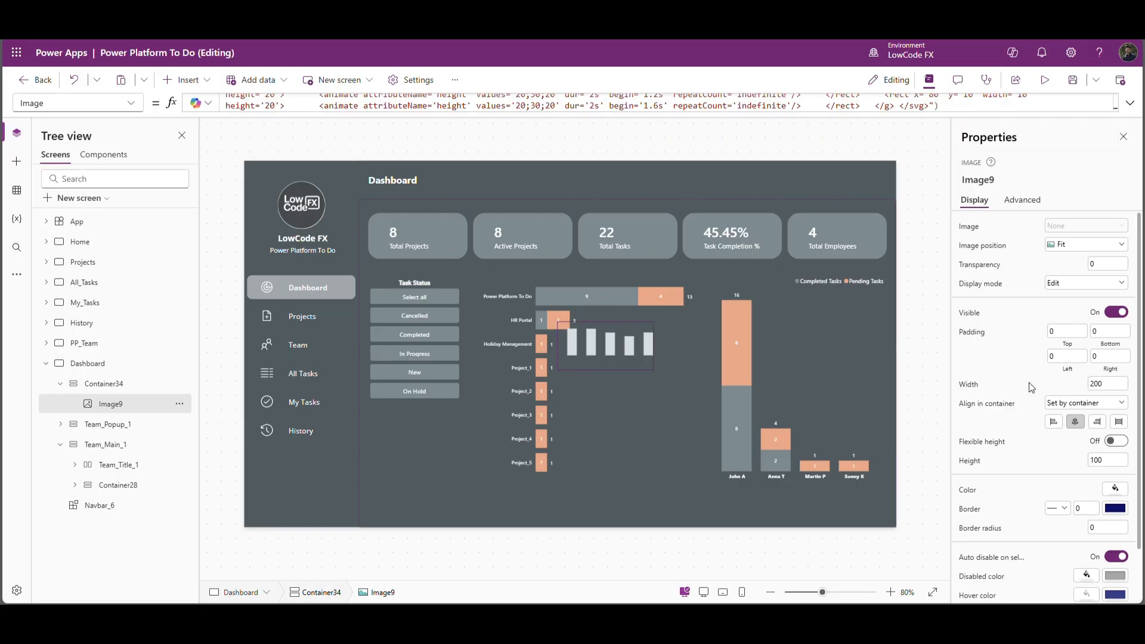
# Fill Container34 with the dark grey theme colour matching the screen background so it covers the dashboard report.
pyautogui.click(776, 382)
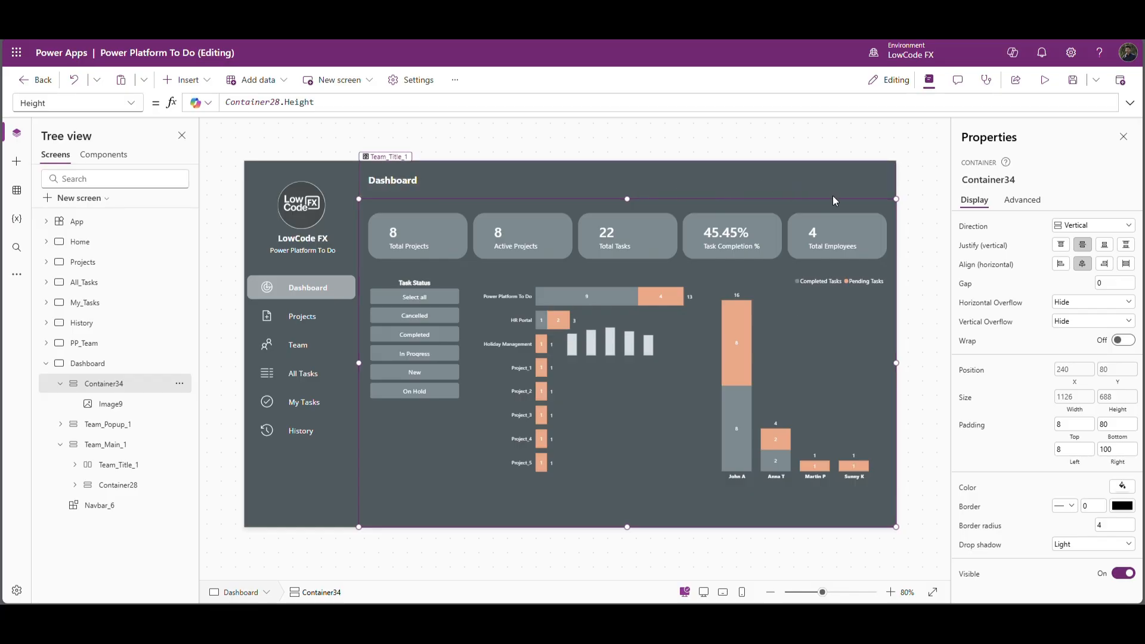
pyautogui.click(1122, 489)
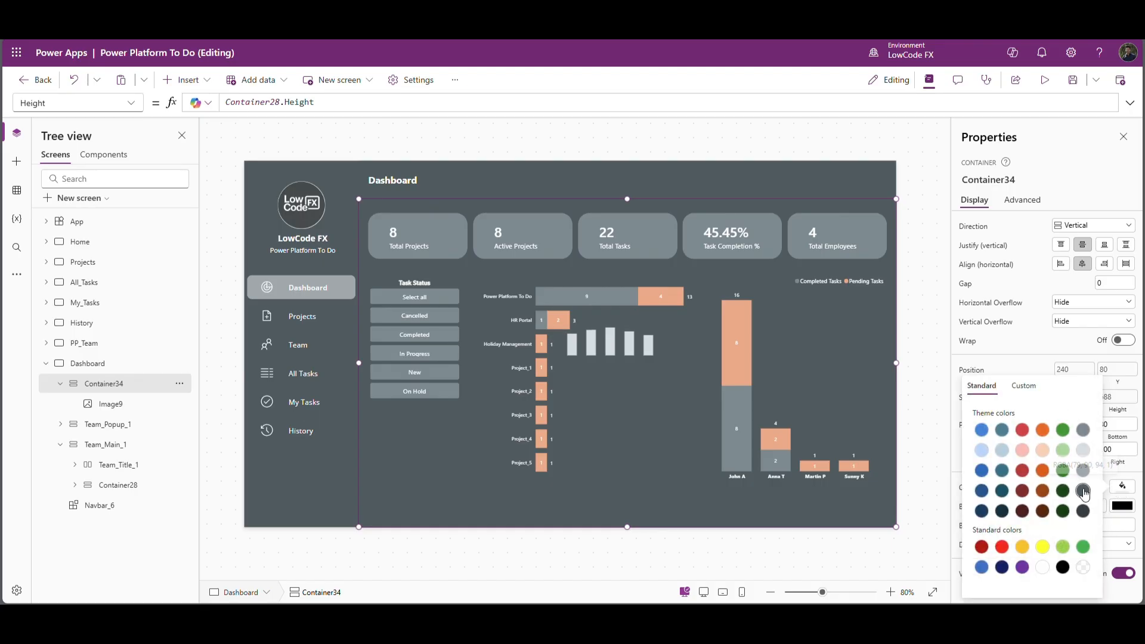
pyautogui.click(1084, 492)
pyautogui.click(916, 286)
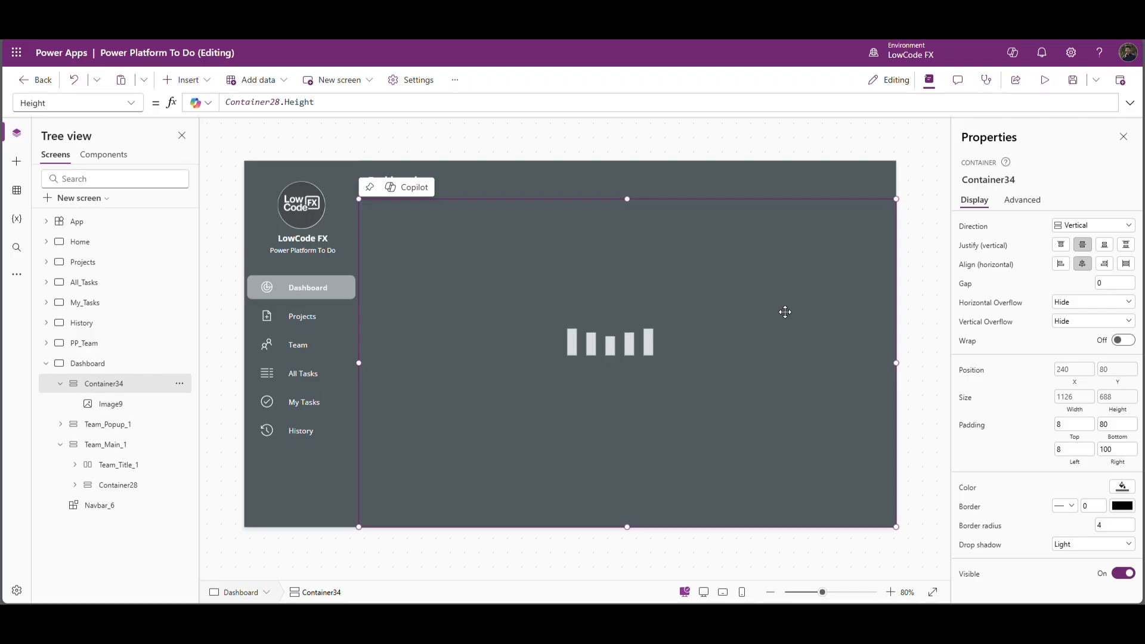
# Add a Timer to the Team_Title_1 container beside the Dashboard title and set its duration to 2000.
pyautogui.click(367, 187)
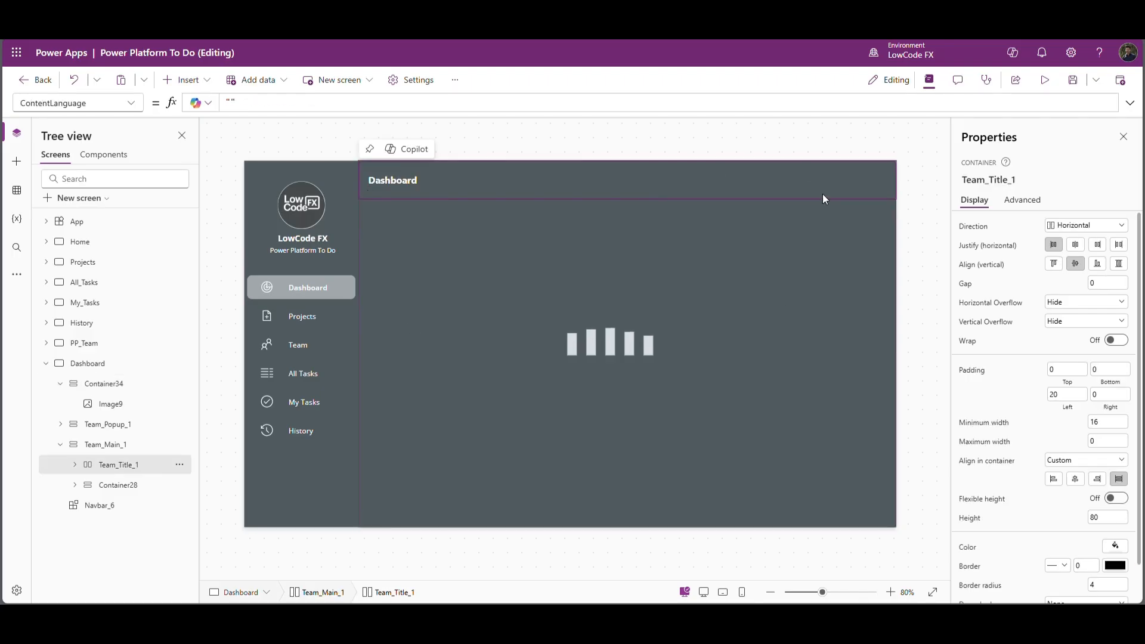
pyautogui.click(204, 82)
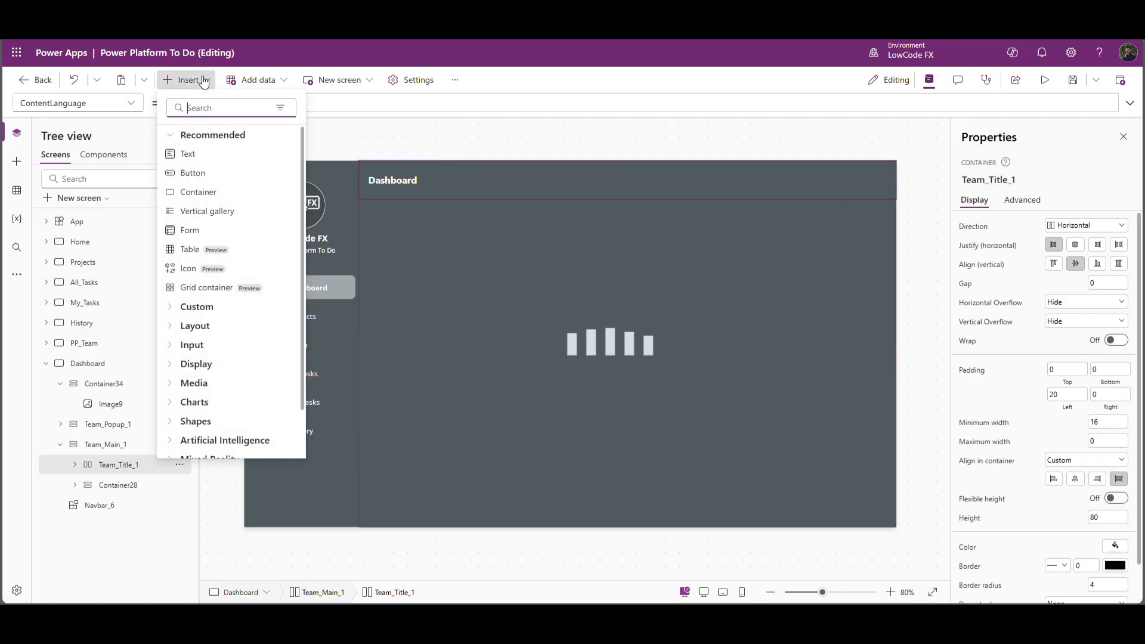
pyautogui.write('tim')
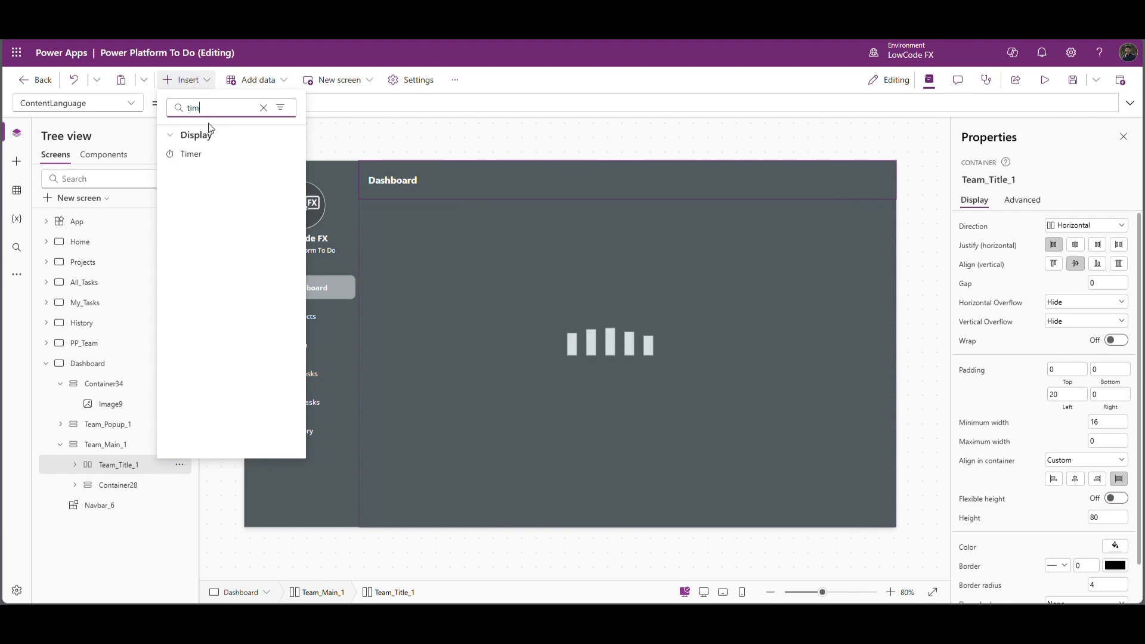
pyautogui.click(209, 153)
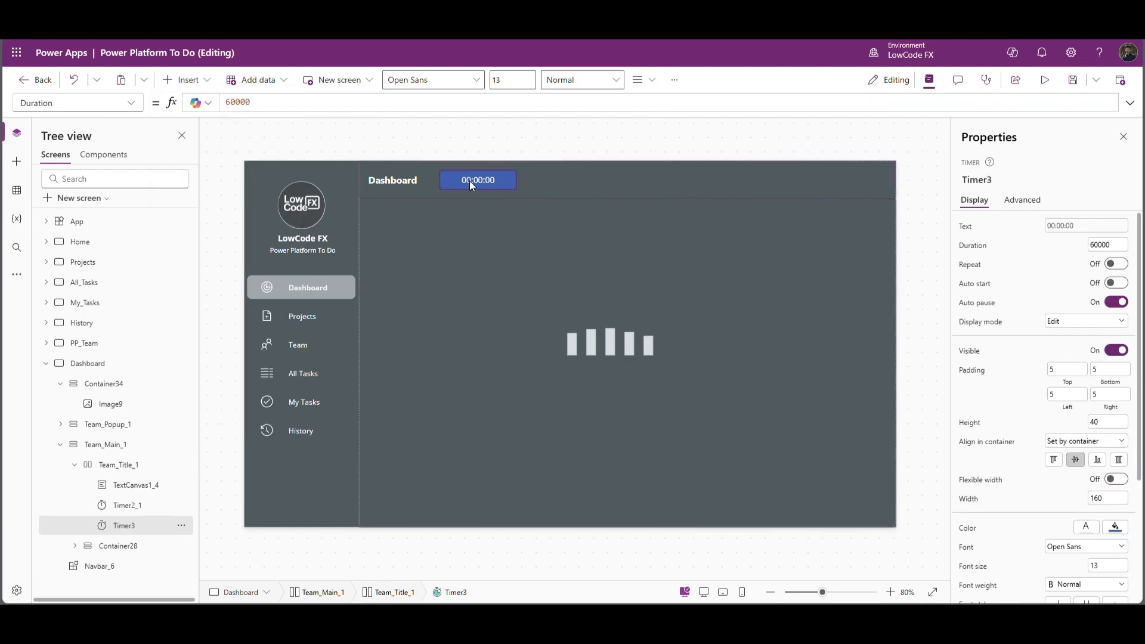
pyautogui.click(1121, 249)
pyautogui.write('2')
# Add Set(VarPBLoader,true) to the Dashboard screen's OnVisible formula, after the PP_PowerBI_Refresh.Run() call.
pyautogui.click(88, 364)
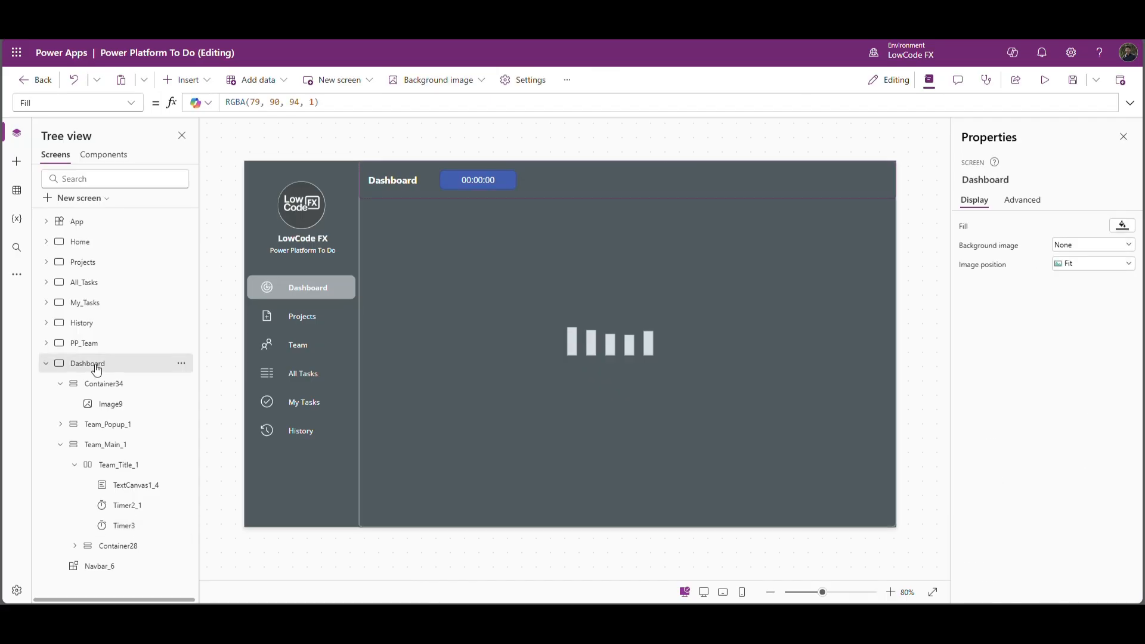
pyautogui.click(139, 107)
pyautogui.click(77, 286)
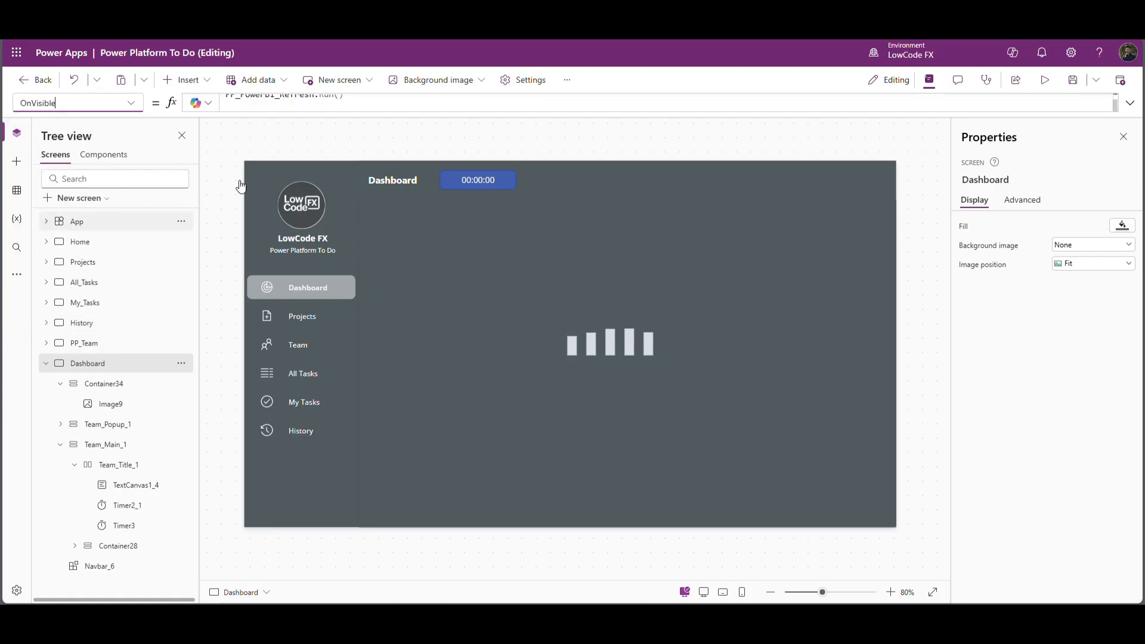
pyautogui.click(310, 117)
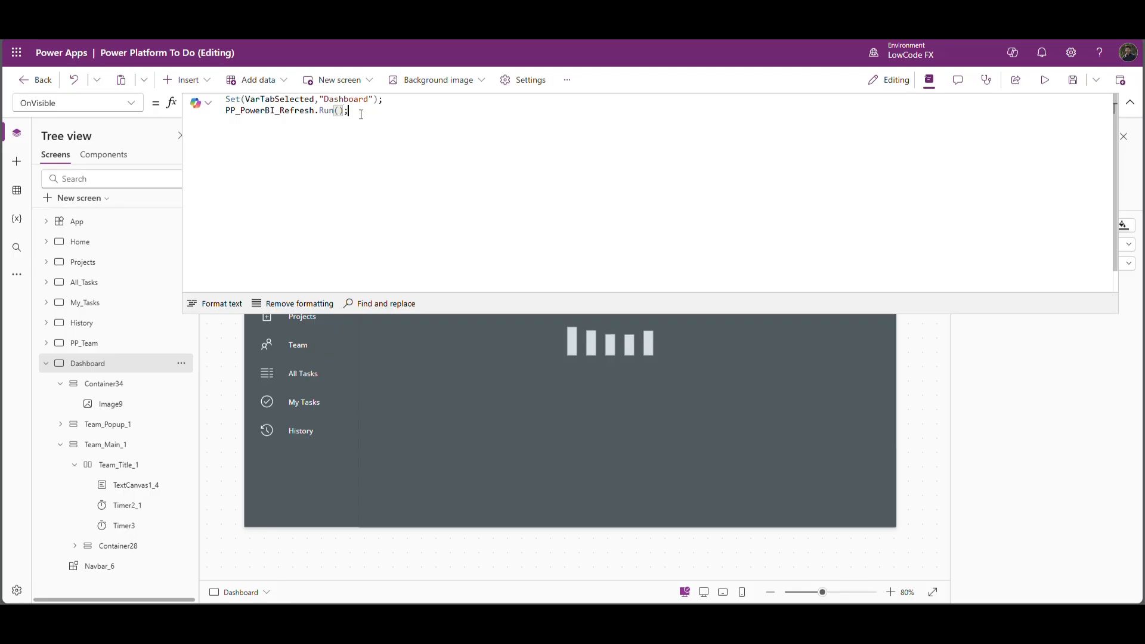
pyautogui.press('Return')
pyautogui.write('Set(')
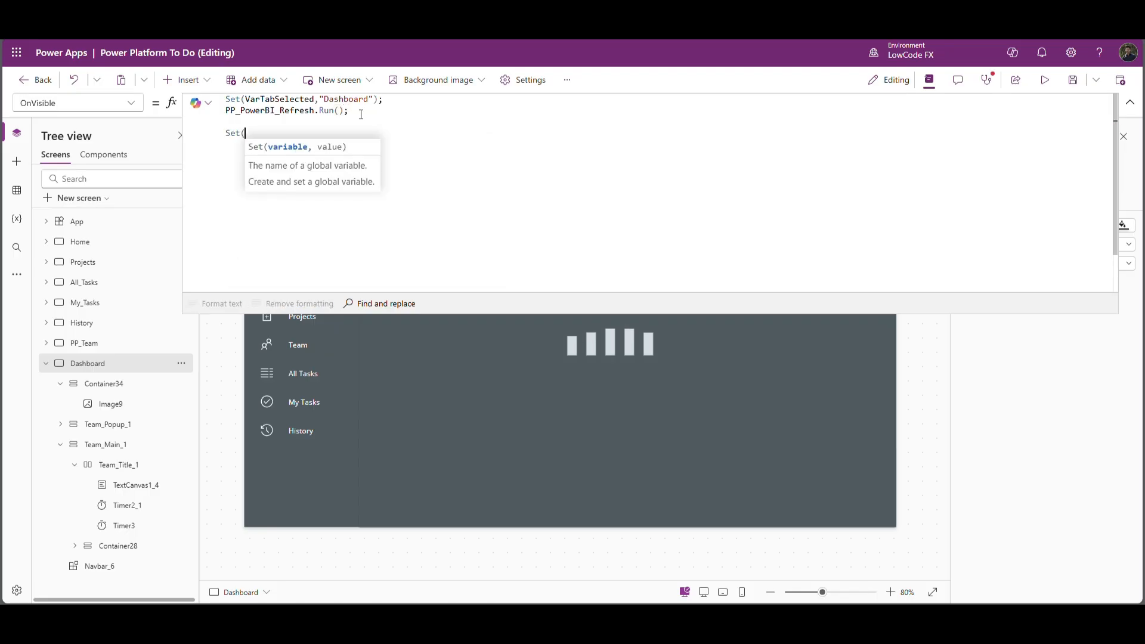
pyautogui.write('VarP')
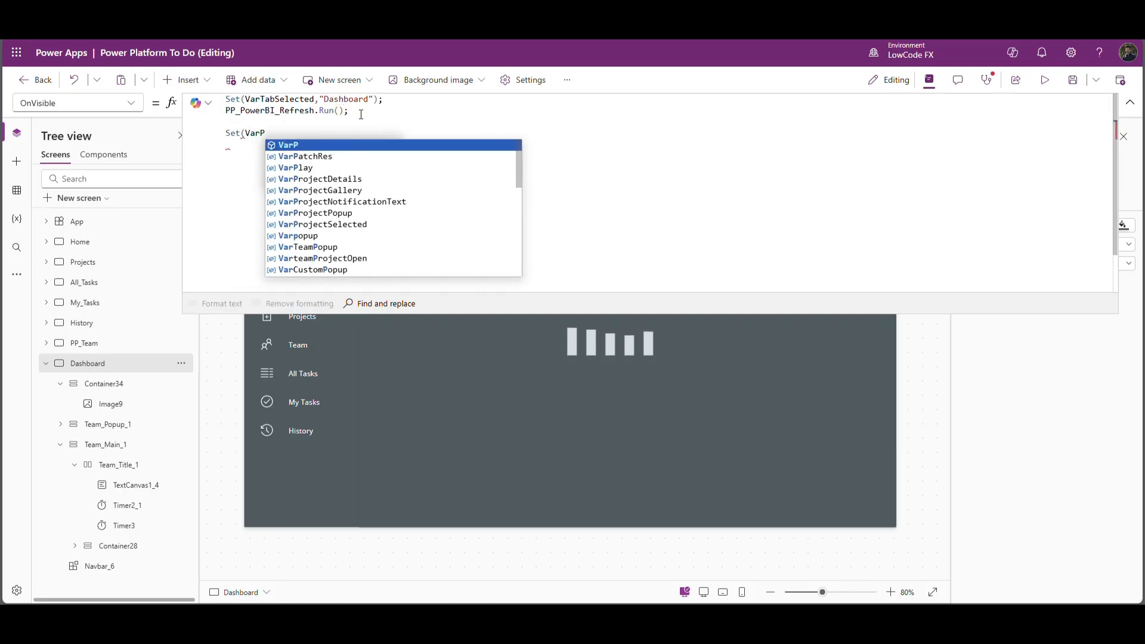
pyautogui.write('BLoad')
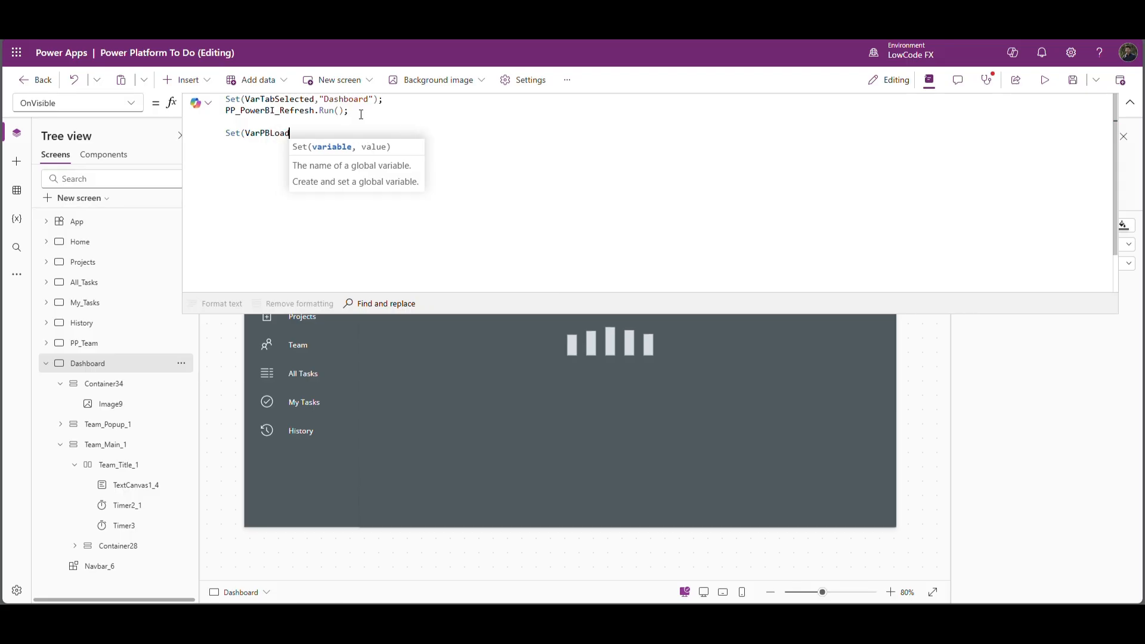
pyautogui.write('er,true')
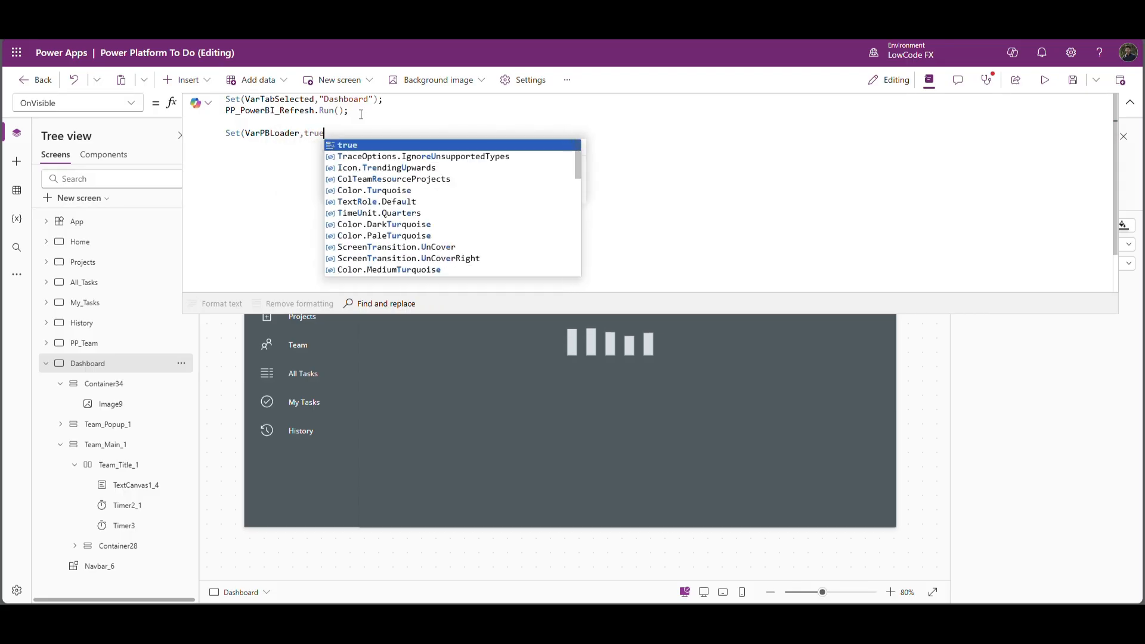
pyautogui.write(')')
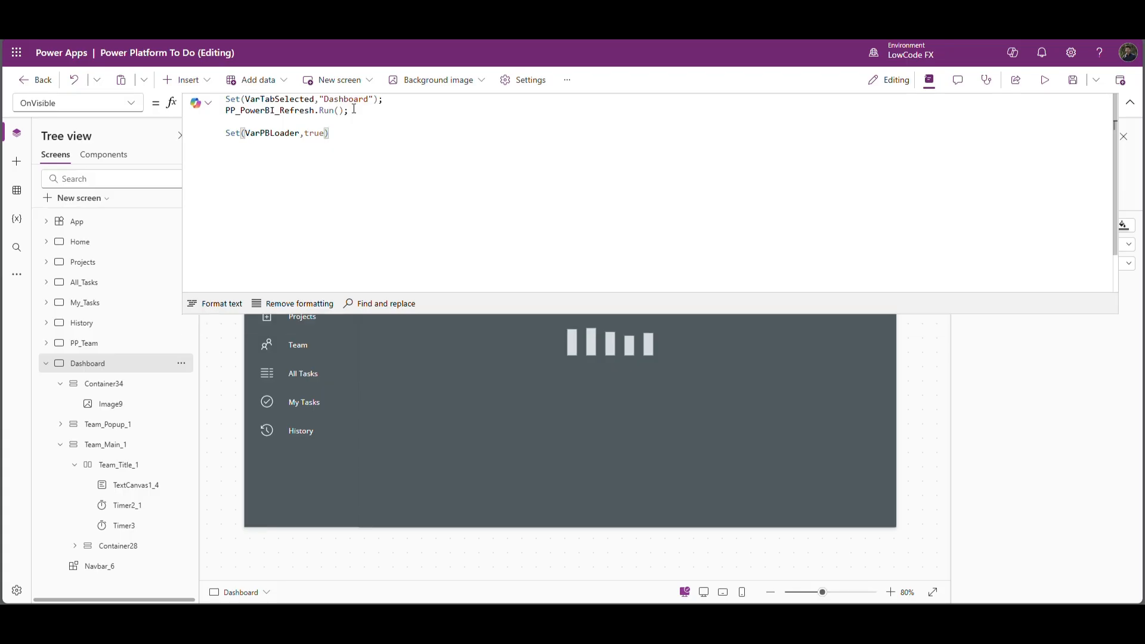
pyautogui.click(1130, 102)
# Set Timer3's Start property to VarPBLoader.
pyautogui.click(476, 189)
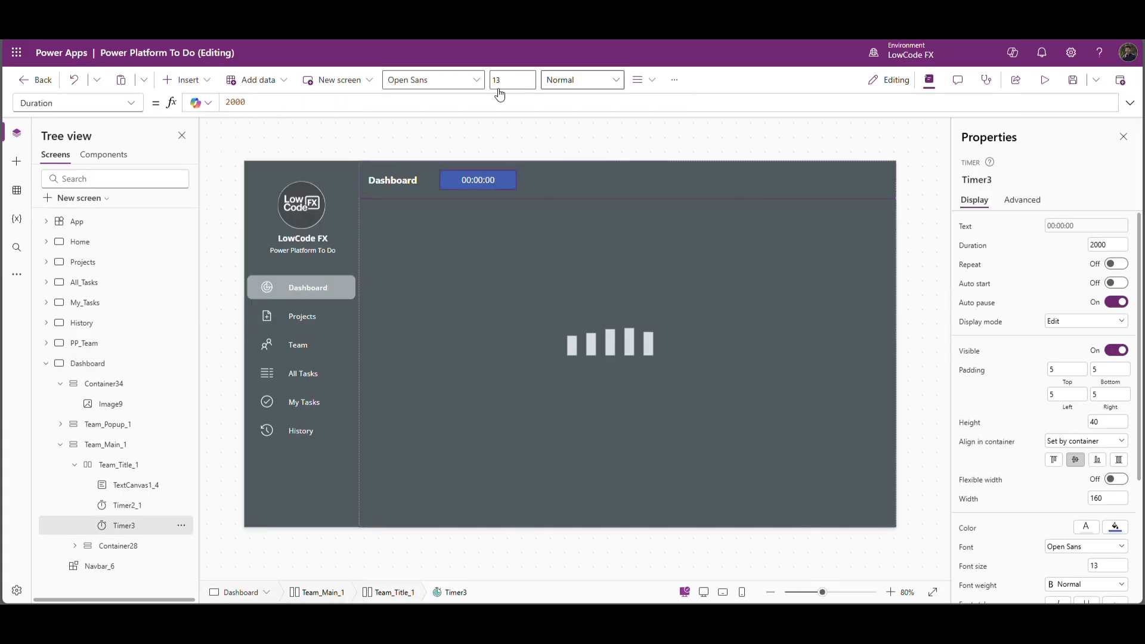
pyautogui.click(123, 104)
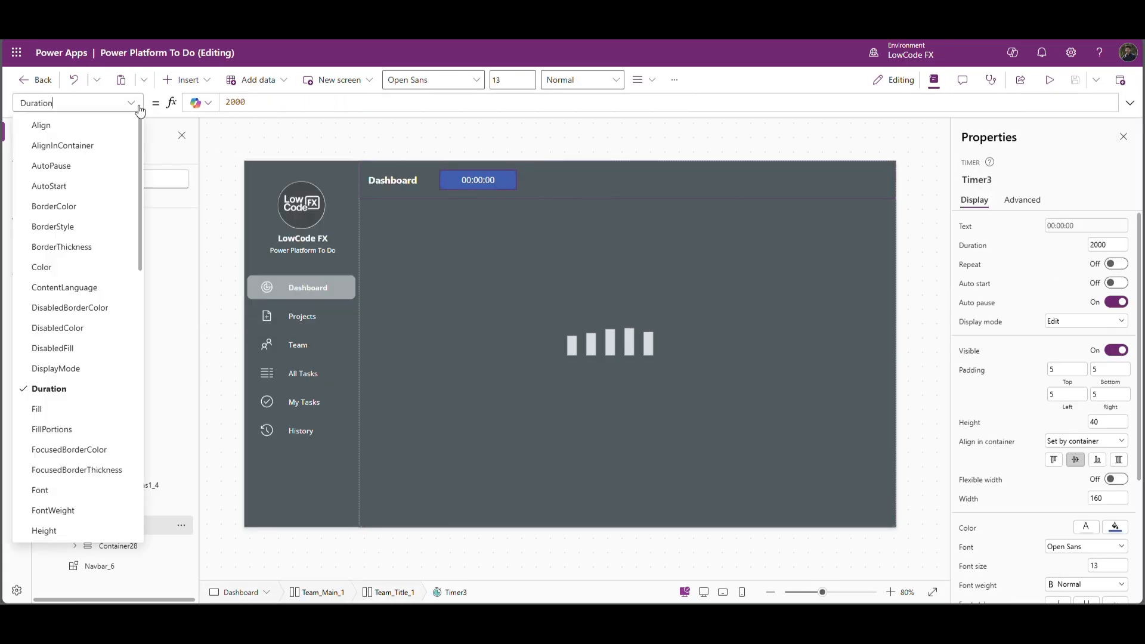
pyautogui.scroll(-3, 90, 484)
pyautogui.scroll(-8, 89, 483)
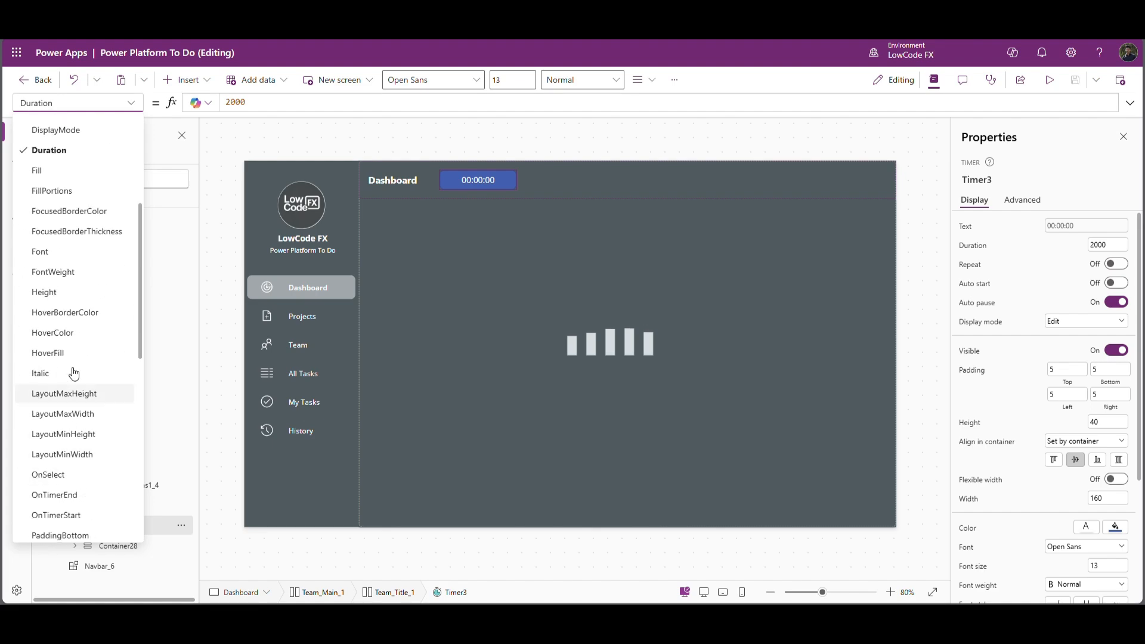
pyautogui.click(73, 278)
pyautogui.doubleClick(240, 103)
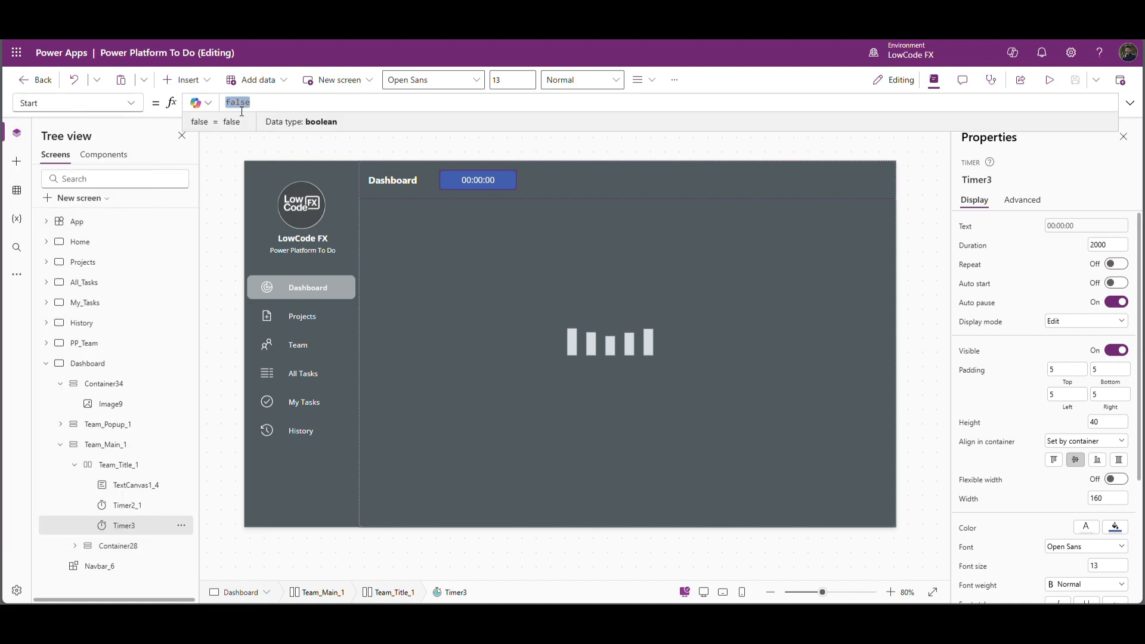
pyautogui.write('VarPBLoader')
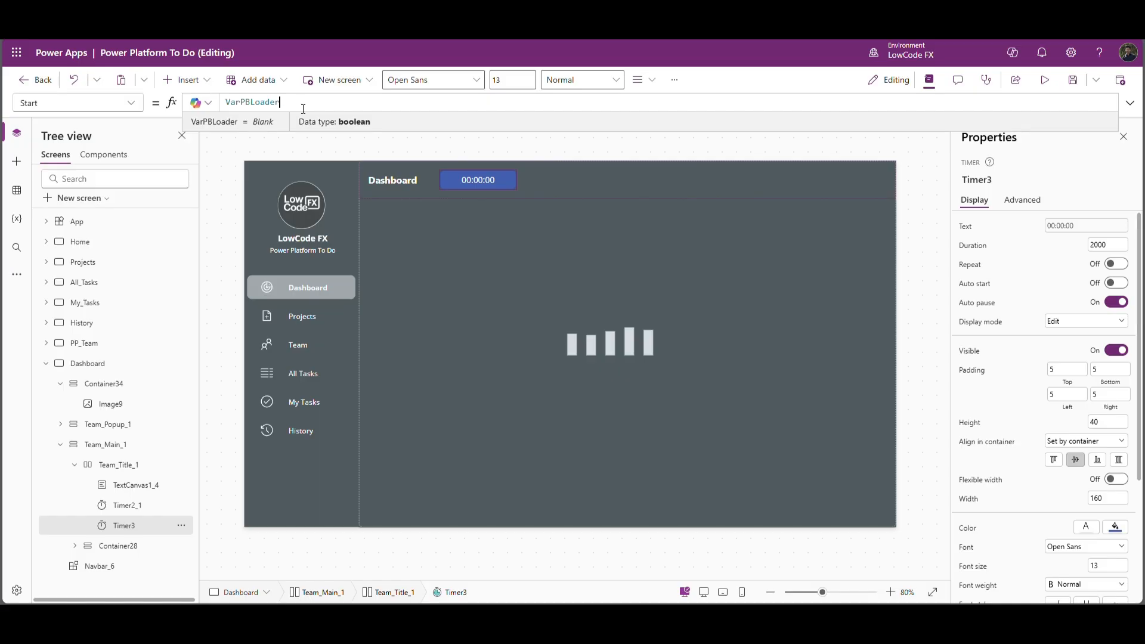
# Set Timer3's OnTimerEnd formula to Set(VarPBLoader,false).
pyautogui.click(132, 103)
pyautogui.click(56, 208)
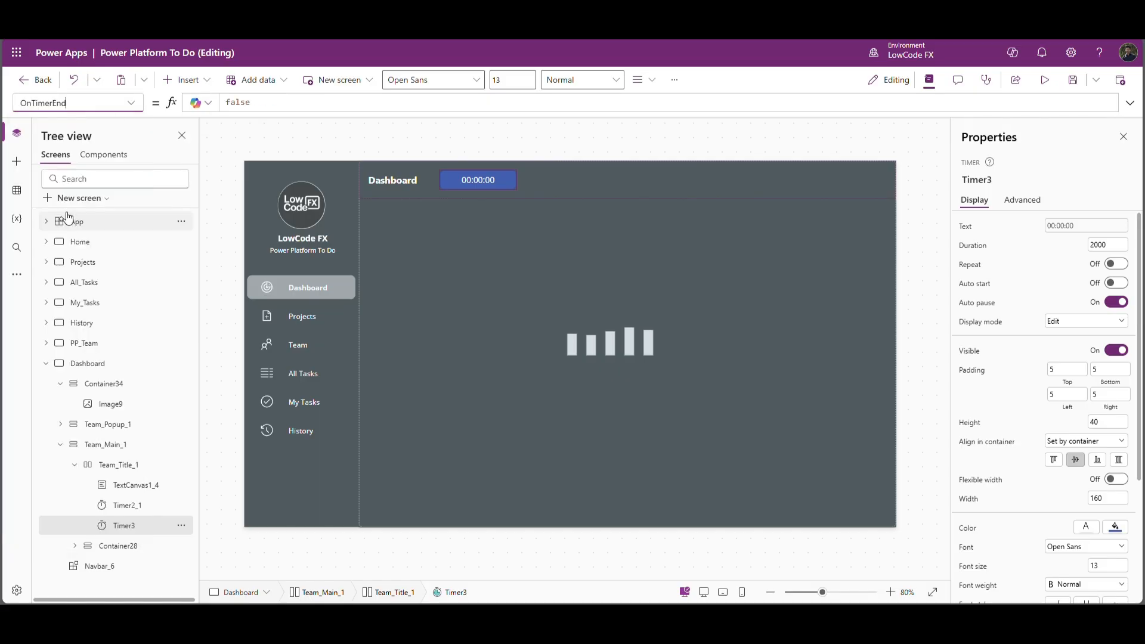
pyautogui.doubleClick(241, 107)
pyautogui.write('Set(VarPBLoader,true)')
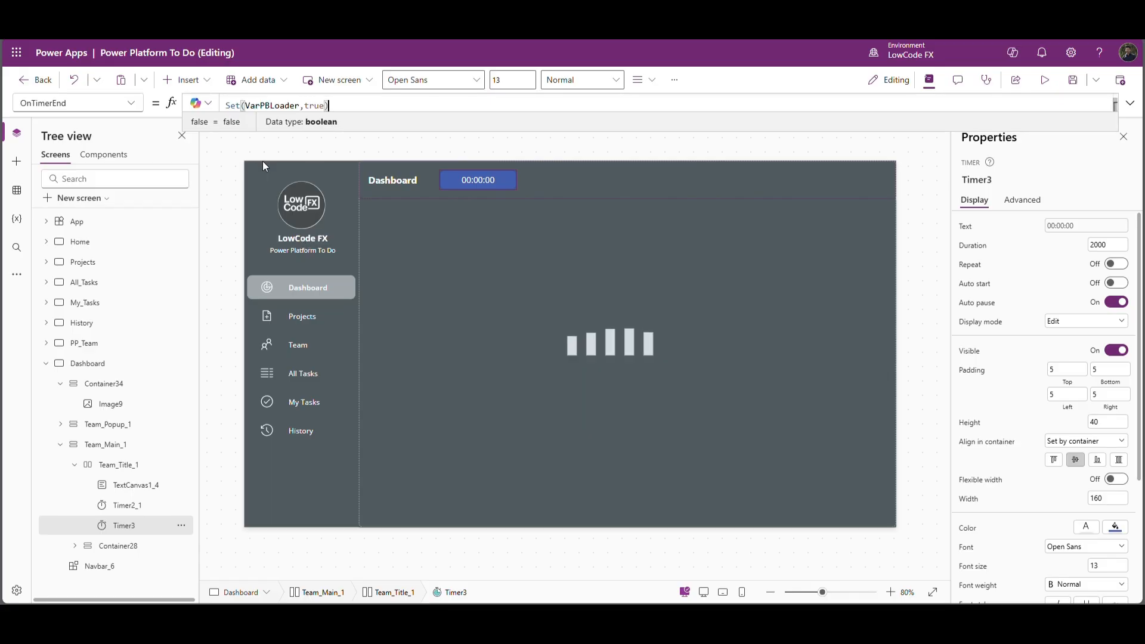
pyautogui.doubleClick(314, 106)
pyautogui.write('false')
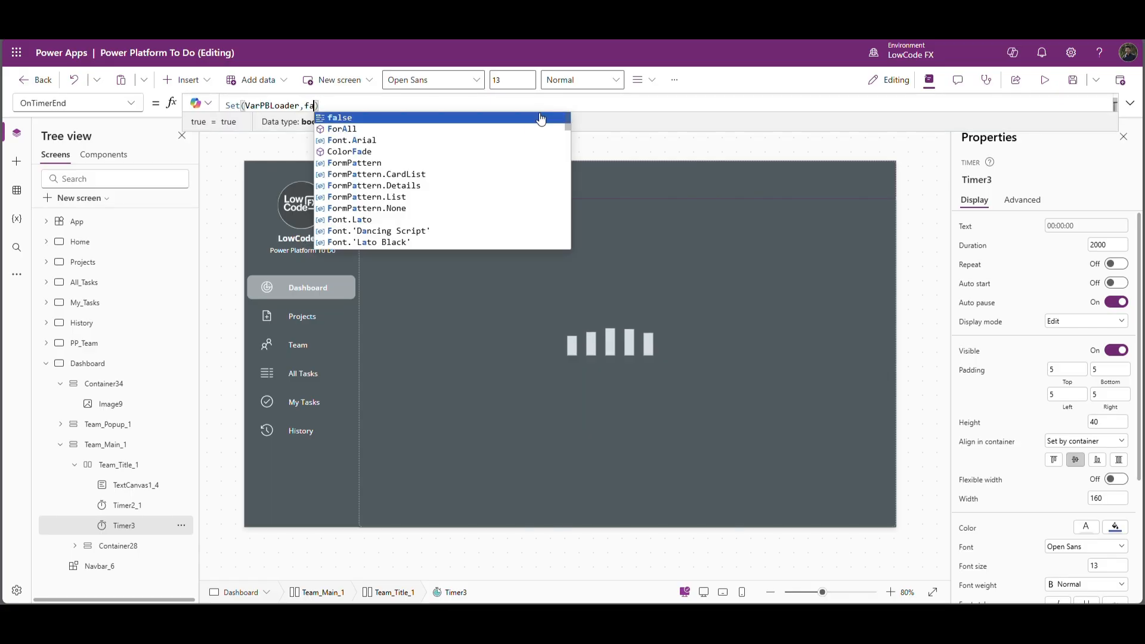
# Set the Visible property of Container34, which holds the loading animation, to VarPBLoader.
pyautogui.doubleClick(272, 106)
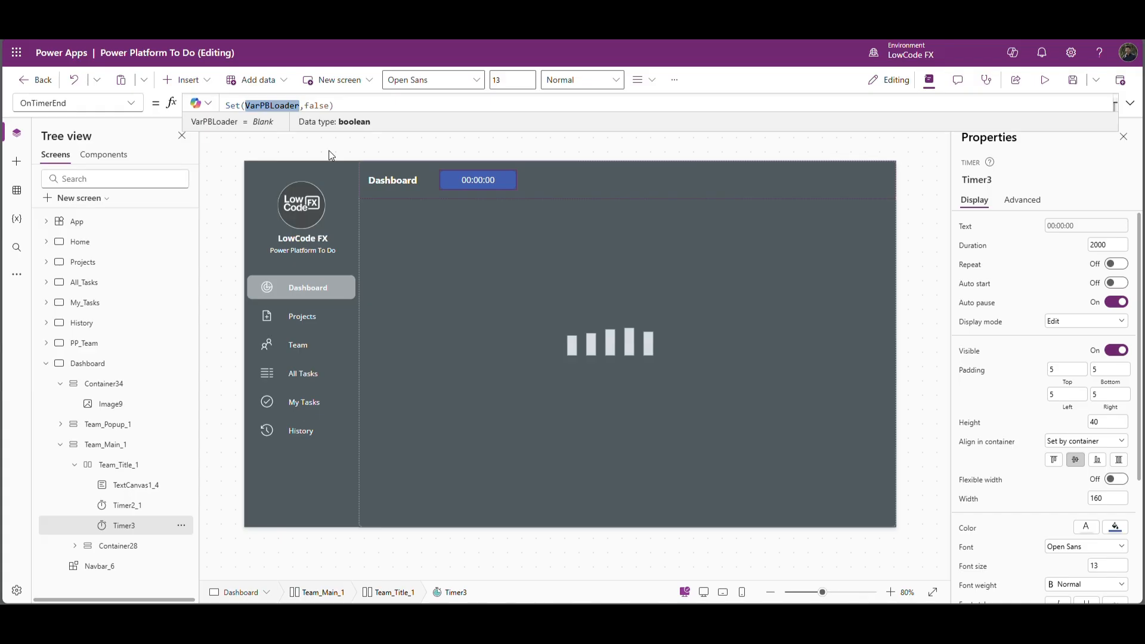
pyautogui.click(590, 402)
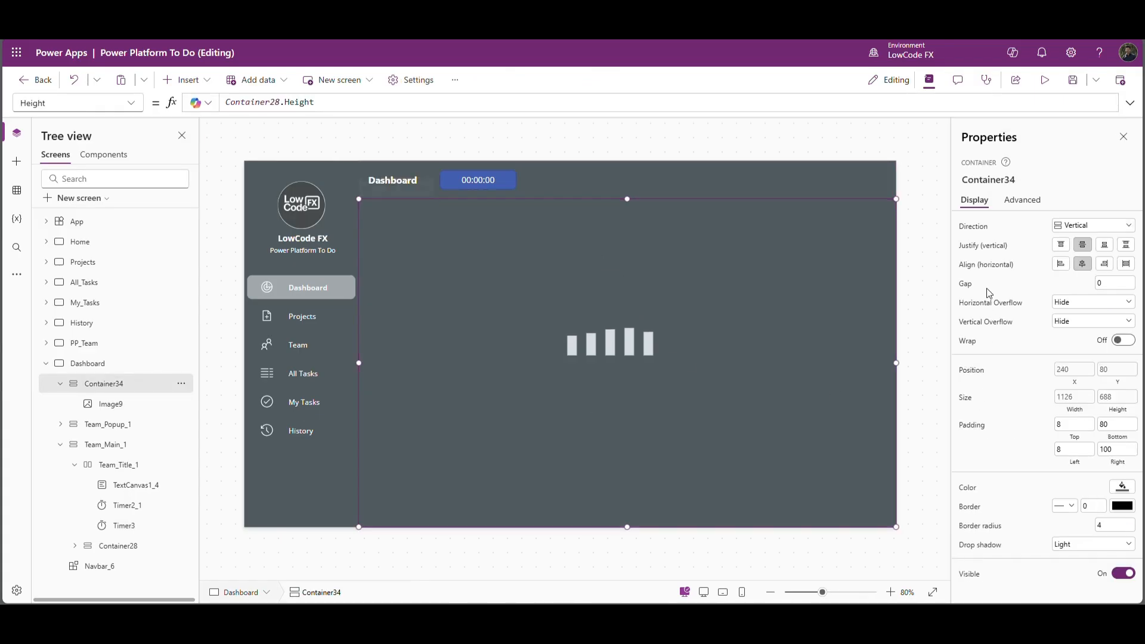
pyautogui.click(969, 574)
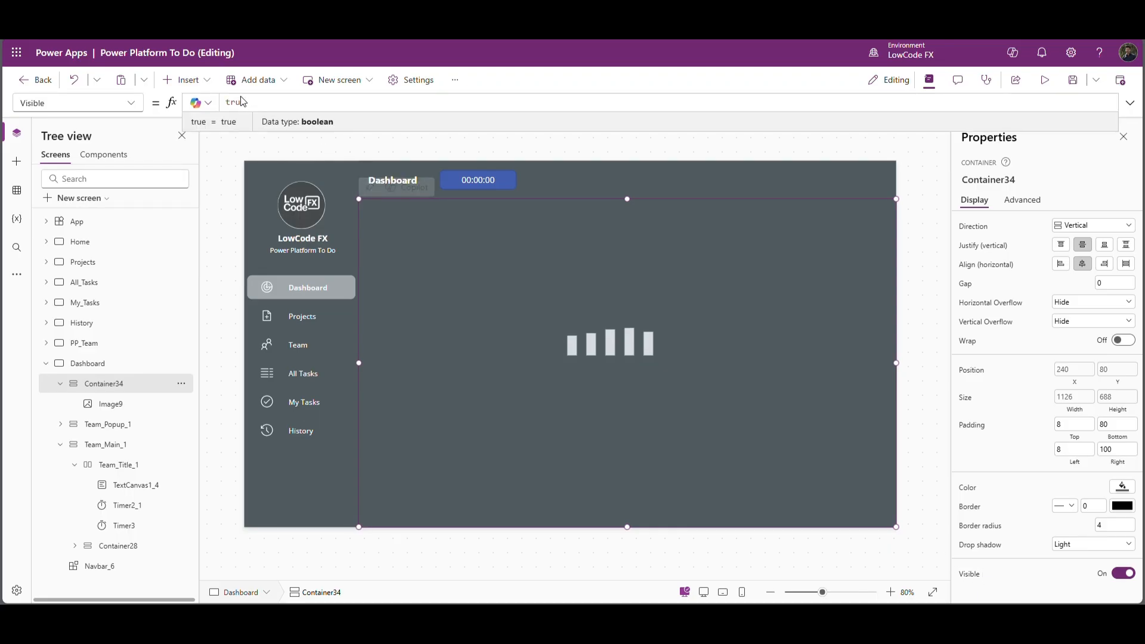
pyautogui.hotkey('ctrl', 'a')
pyautogui.write('VarPBLoader')
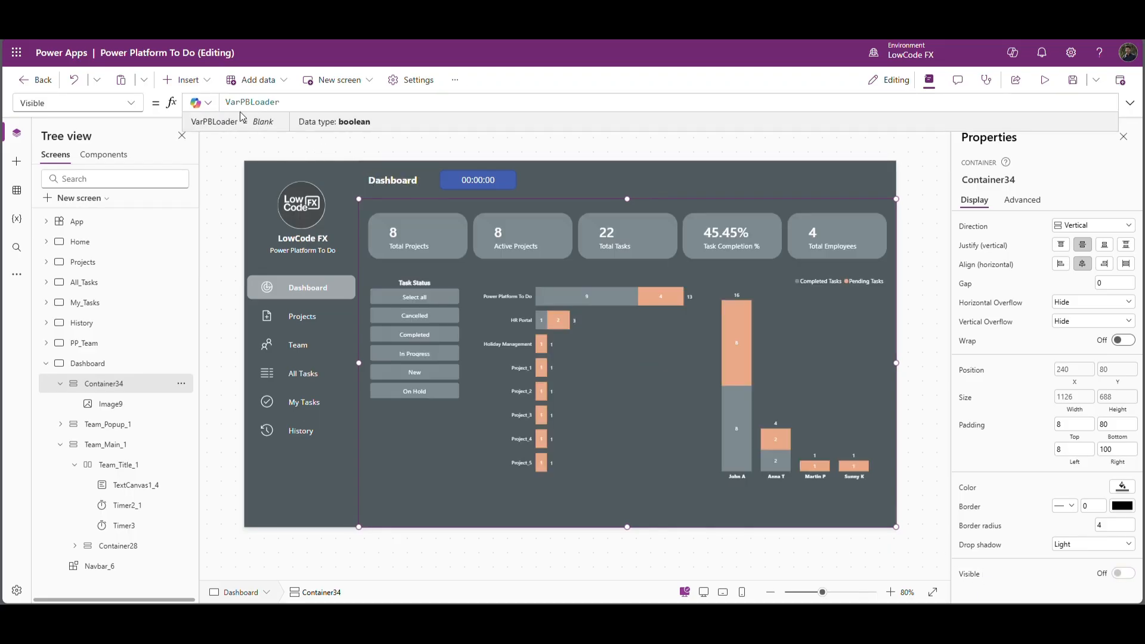
# Hide Timer3 beside the Dashboard title and set its duration to 4000.
pyautogui.click(477, 179)
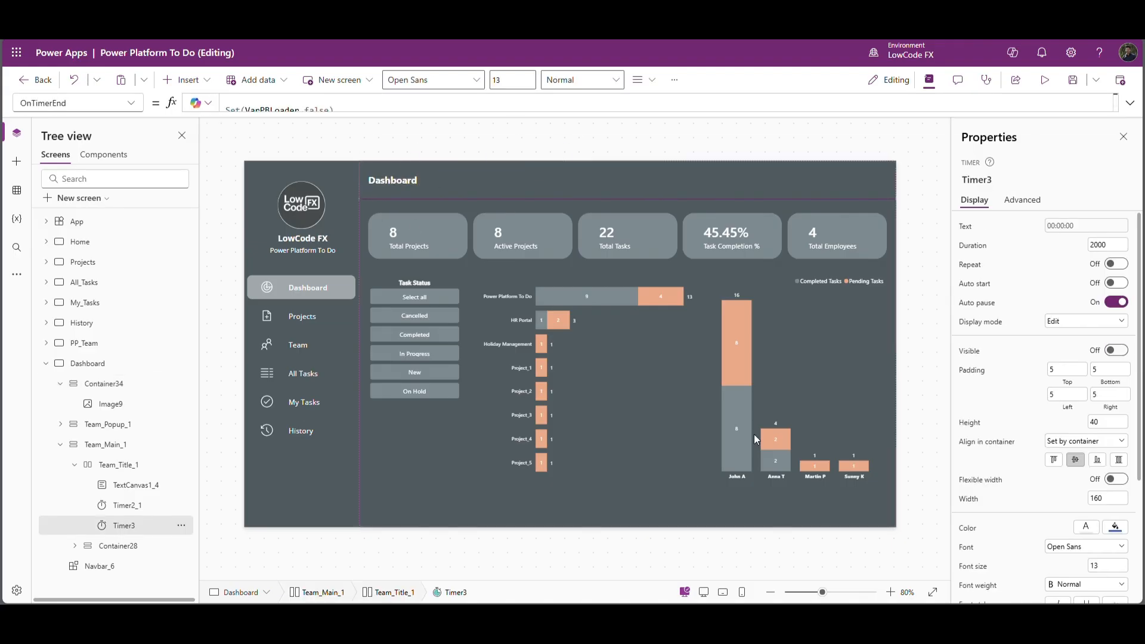
pyautogui.click(299, 306)
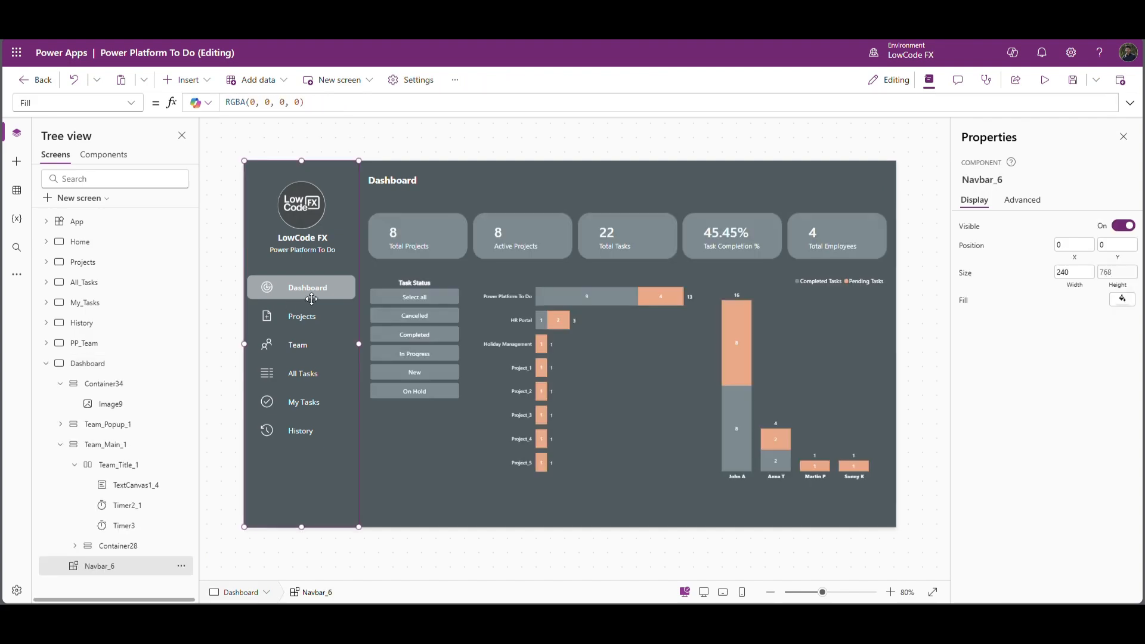
pyautogui.click(123, 531)
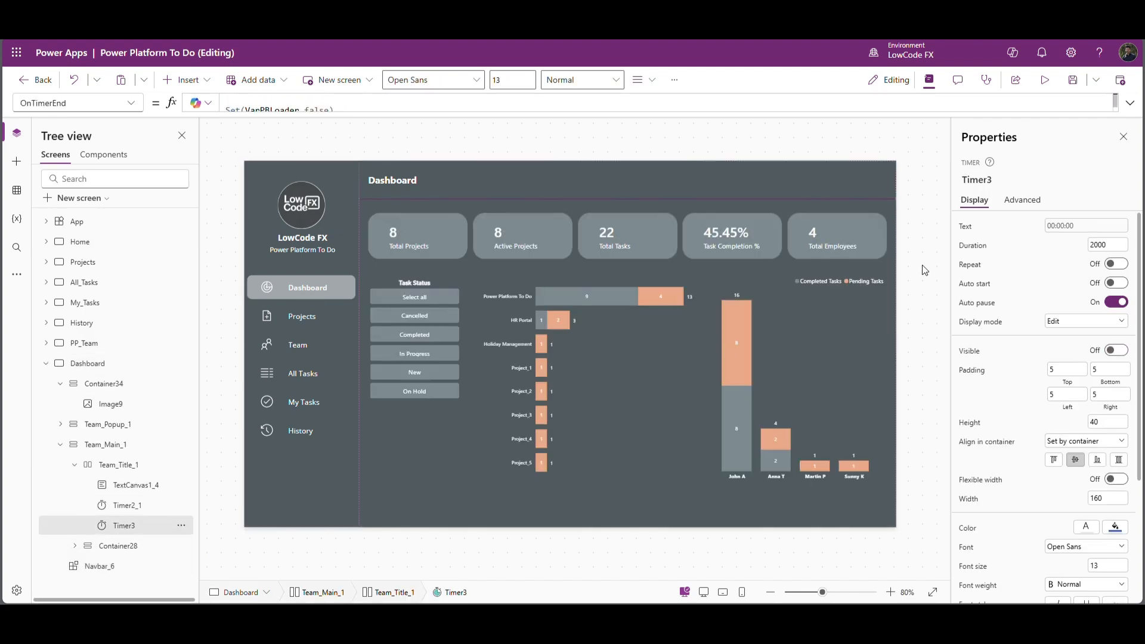
pyautogui.doubleClick(1099, 245)
pyautogui.write('4000')
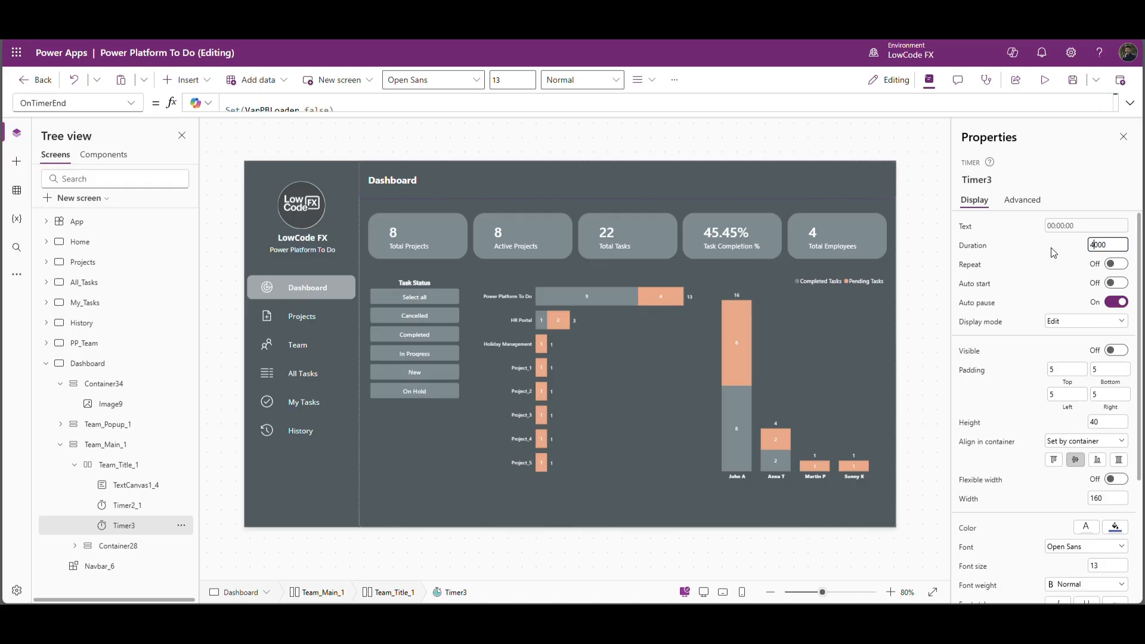
pyautogui.click(1001, 268)
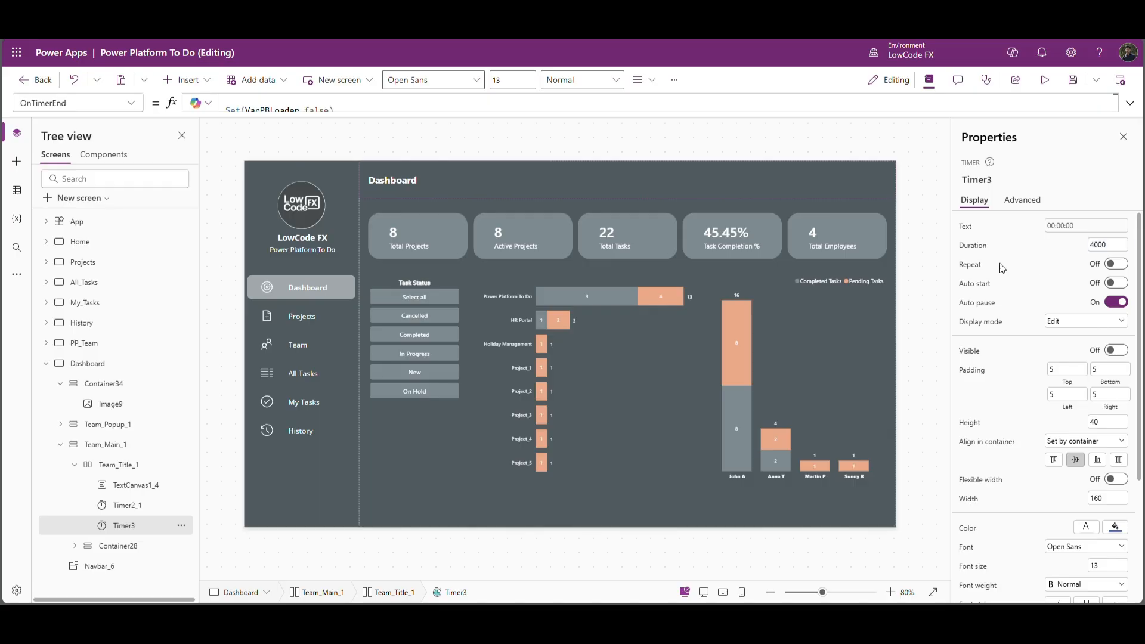
# Preview the Dashboard screen to check how the loading overlay behaves, and return to editing.
pyautogui.click(46, 363)
pyautogui.click(1057, 79)
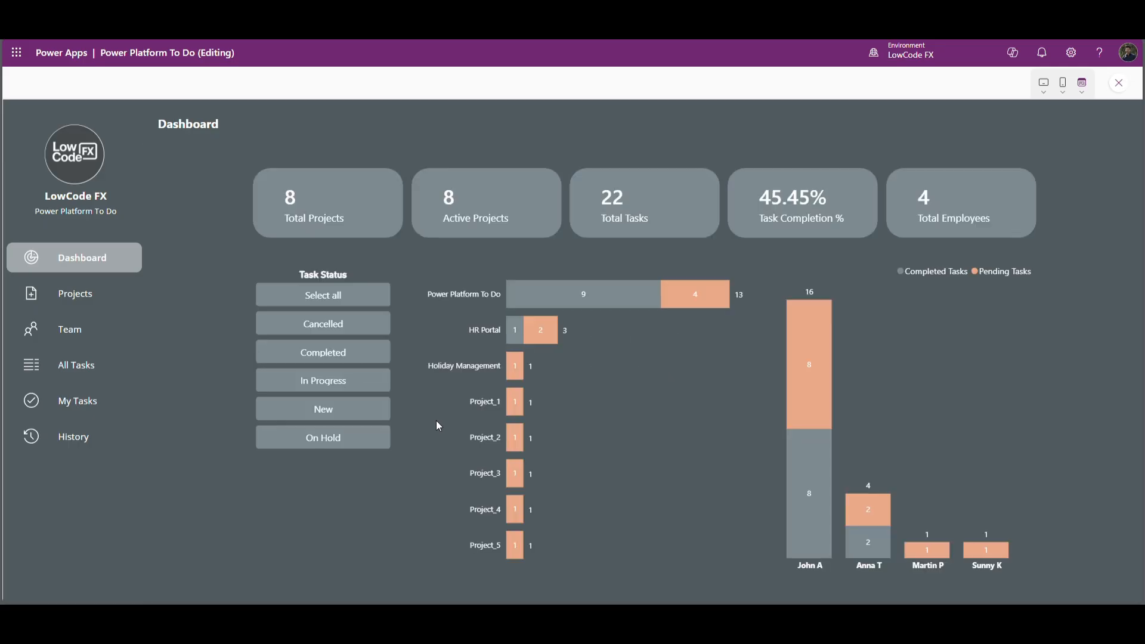
pyautogui.press('Escape')
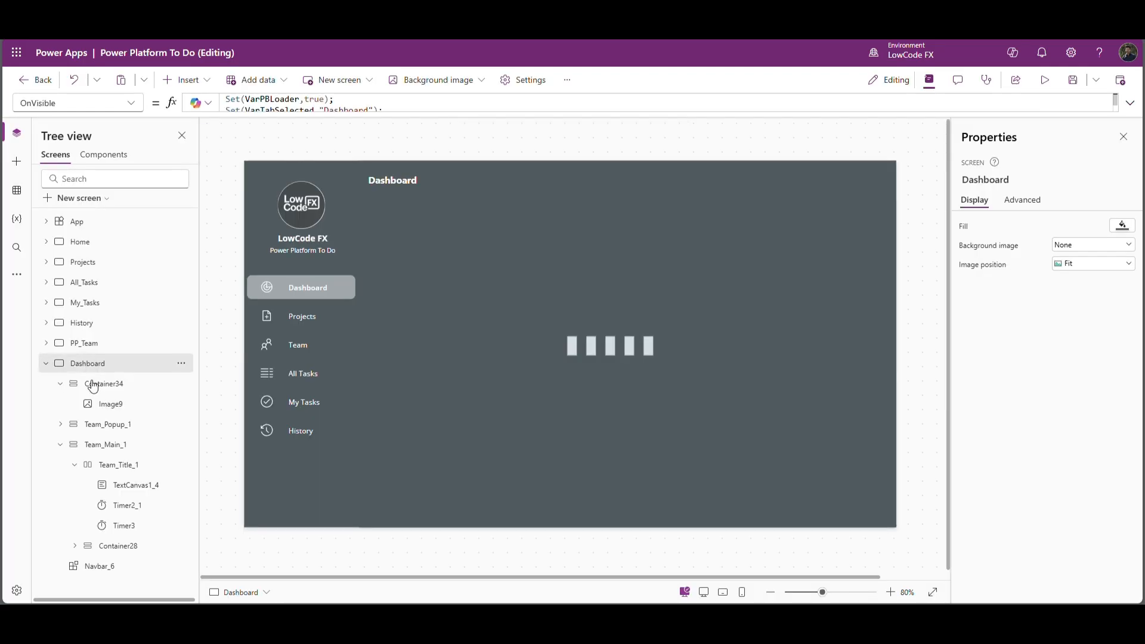
# Rename the Dashboard's Container34 as PB_Loader.
pyautogui.click(61, 384)
pyautogui.click(104, 386)
pyautogui.click(61, 424)
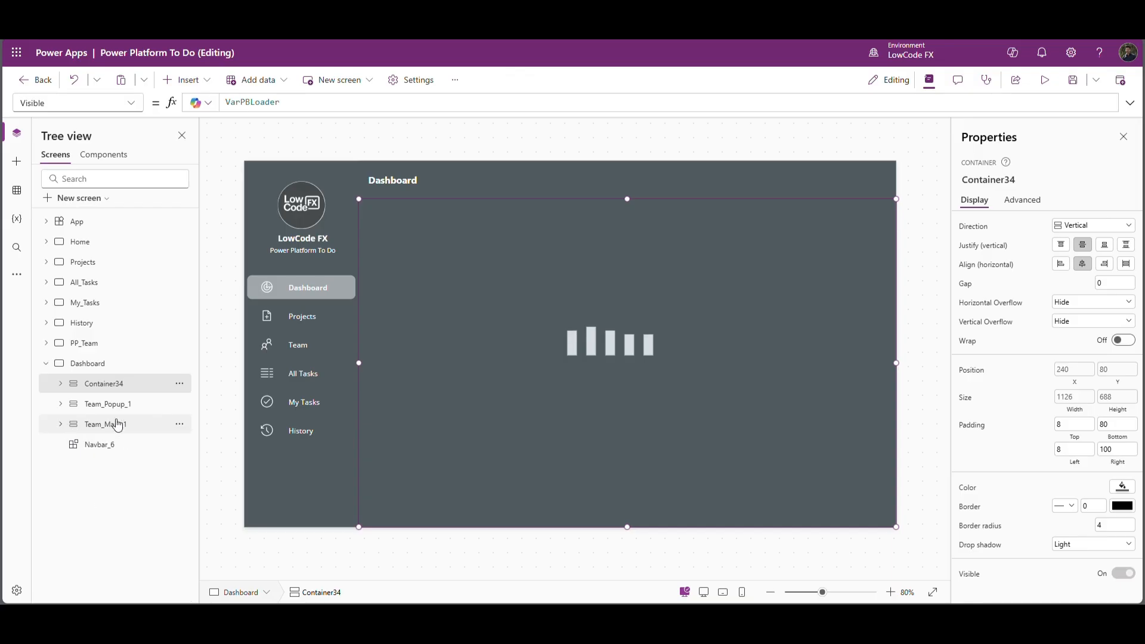
pyautogui.doubleClick(117, 385)
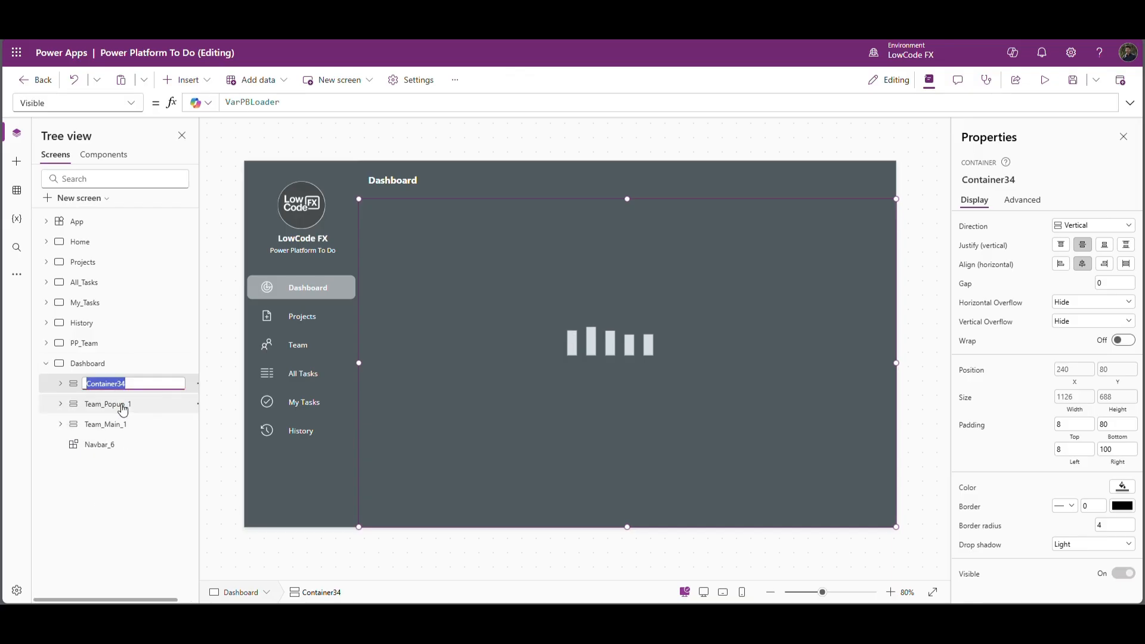
pyautogui.write('PB_Loader')
pyautogui.press('Return')
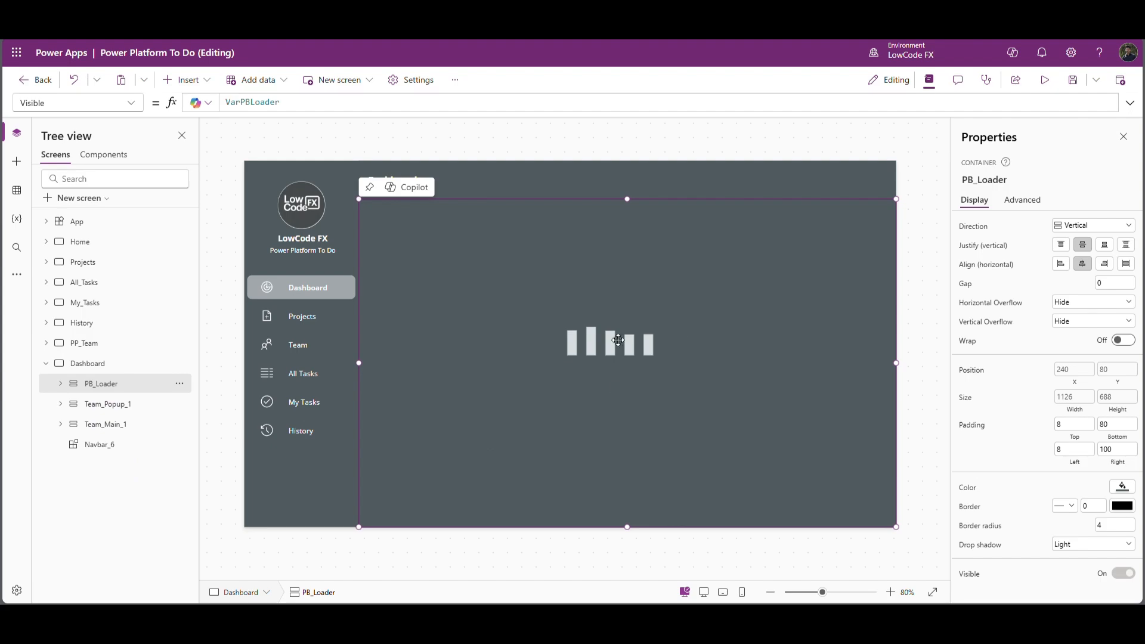
# Insert a text control into PB_Loader below the animation, with Center alignment and Middle vertical alignment.
pyautogui.click(202, 80)
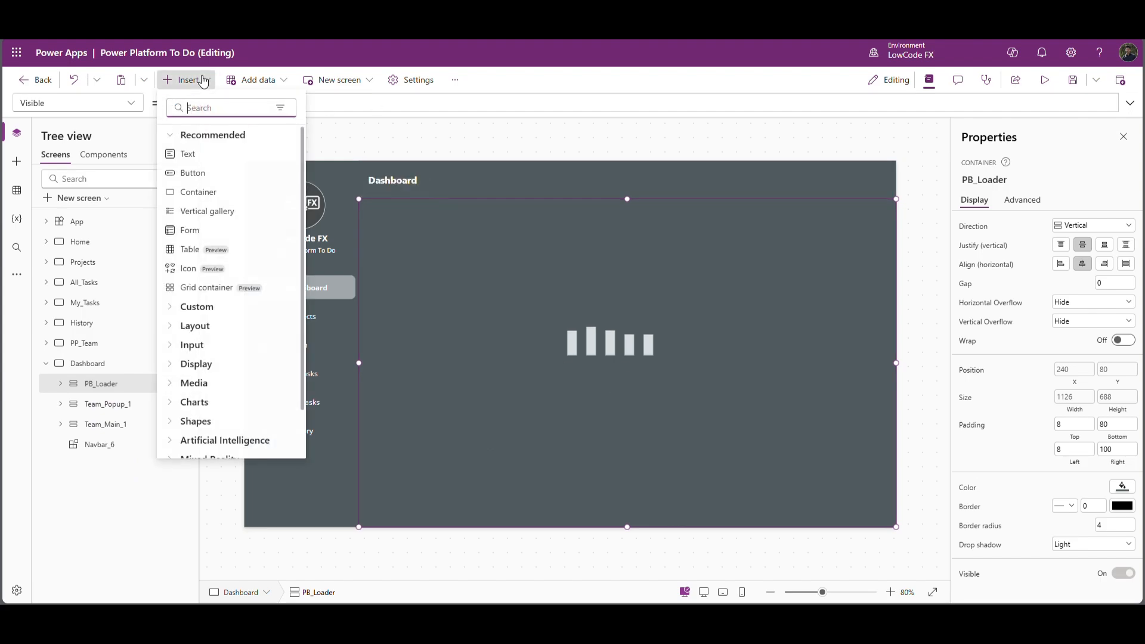
pyautogui.click(212, 154)
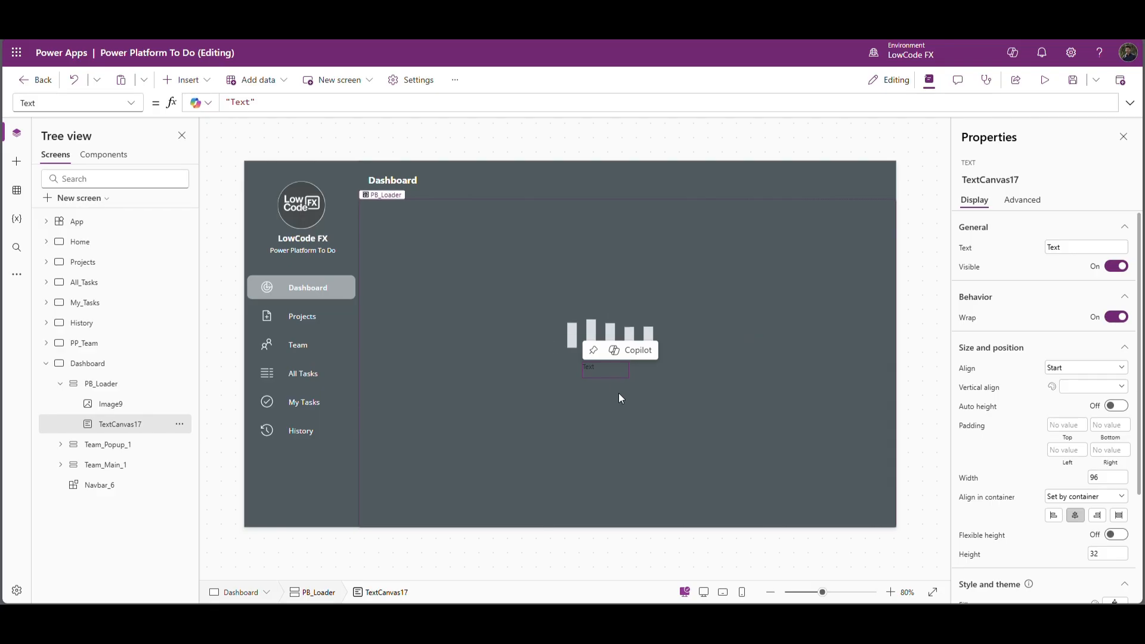
pyautogui.click(1086, 367)
pyautogui.click(1079, 411)
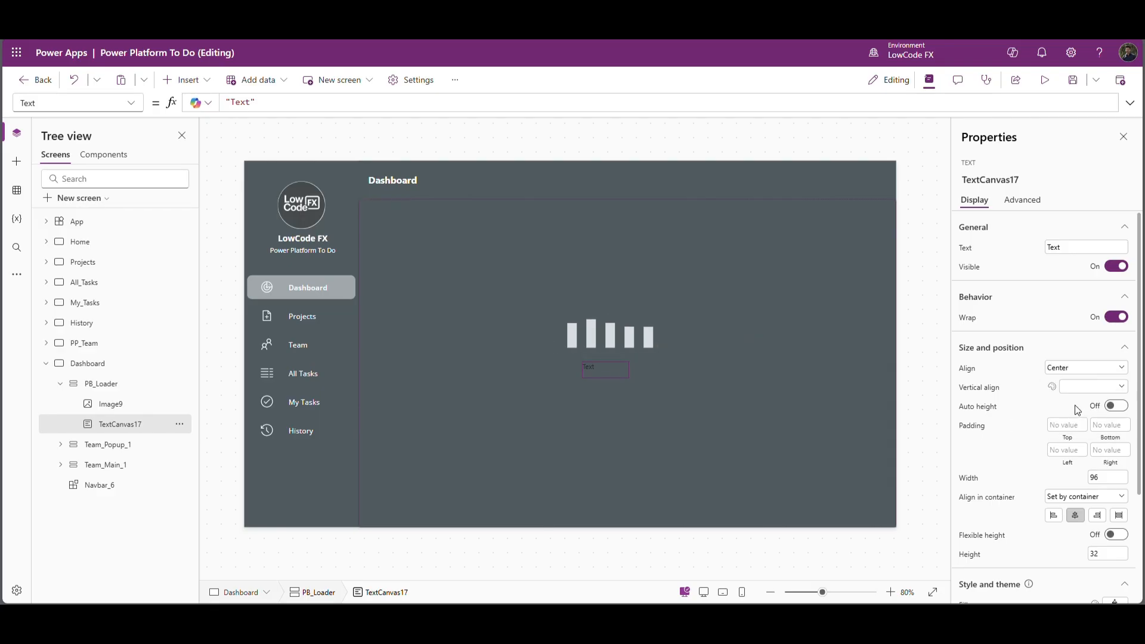
pyautogui.click(1082, 386)
pyautogui.click(1079, 413)
# Set the new text control's text to "Loading...".
pyautogui.moveTo(1072, 249); pyautogui.dragTo(996, 245)
pyautogui.write('Loading')
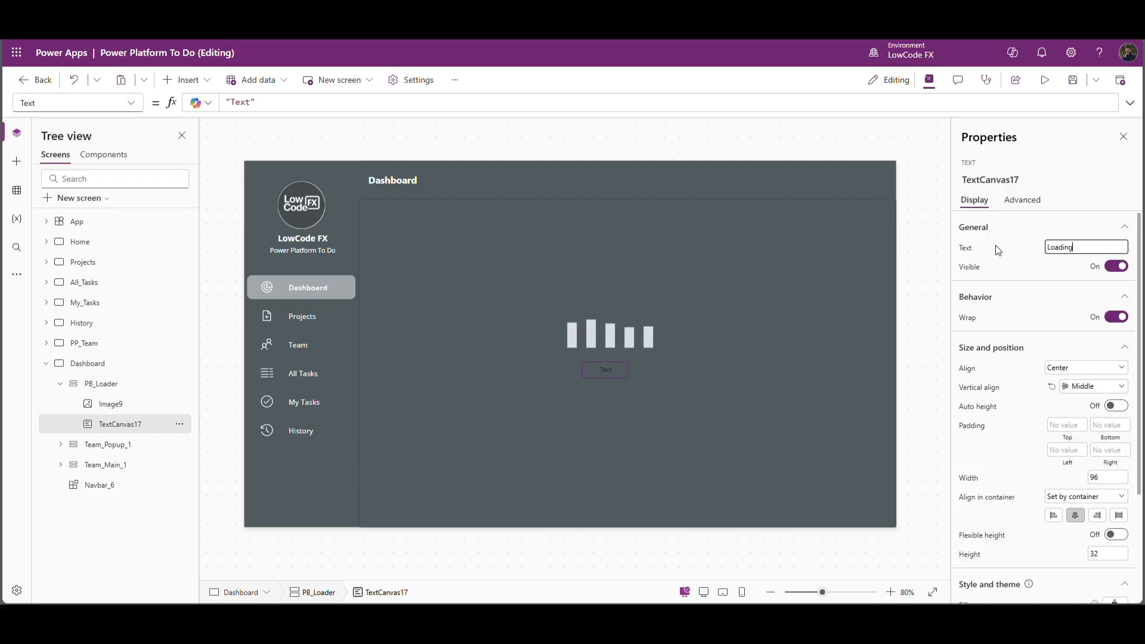
pyautogui.write('...')
pyautogui.click(998, 254)
# Give the "Loading..." text a white font color and Bold font weight.
pyautogui.scroll(-3, 1067, 451)
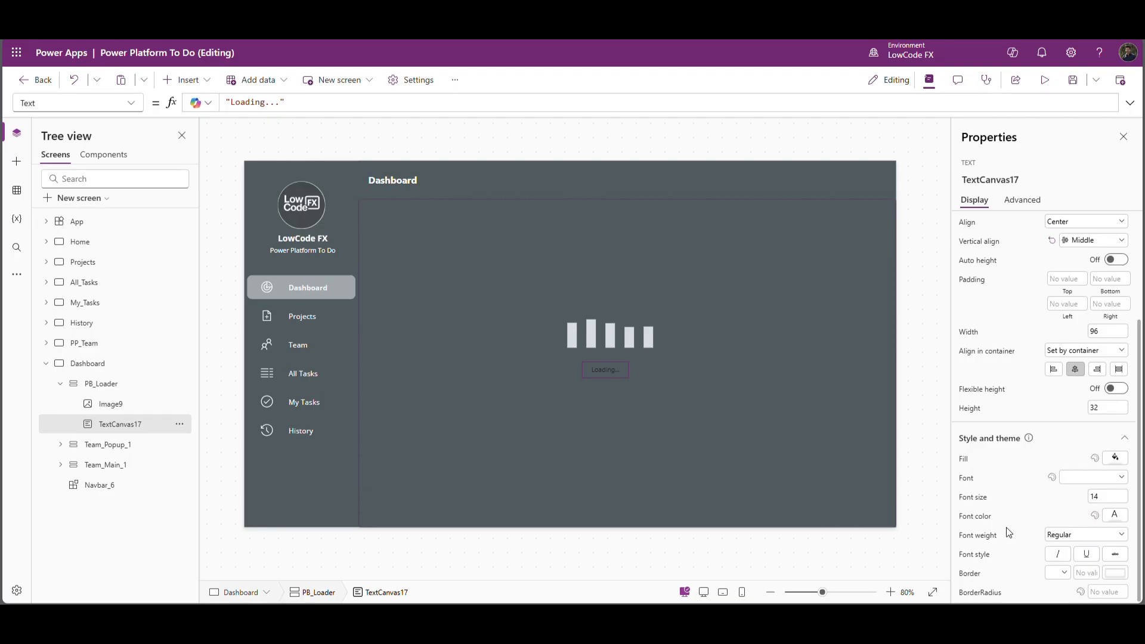
pyautogui.click(1114, 515)
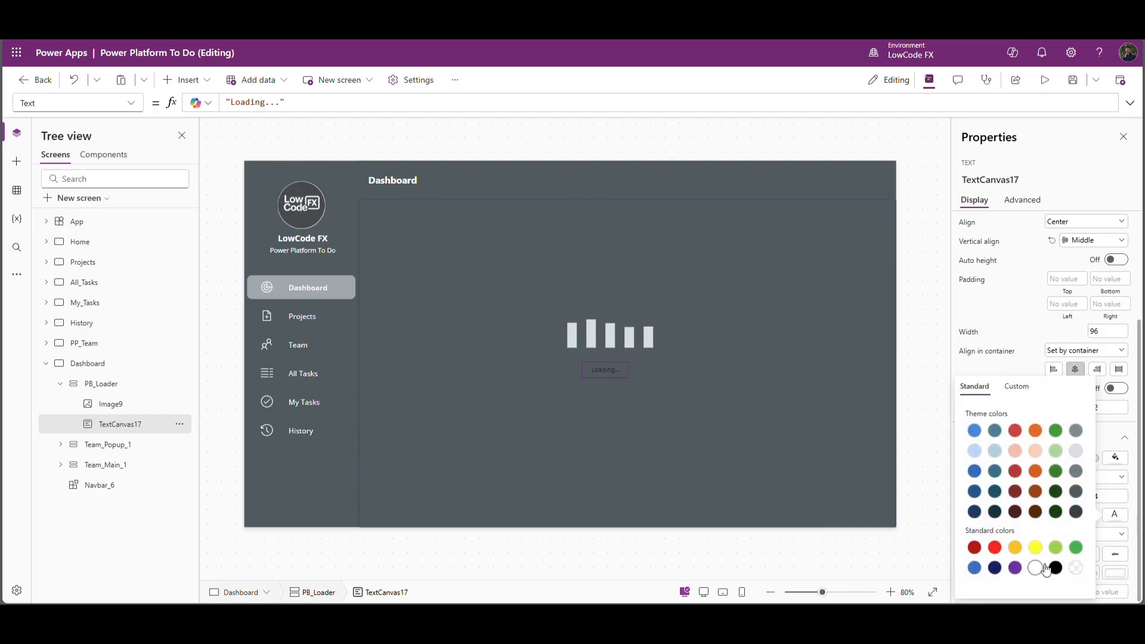
pyautogui.click(1035, 567)
pyautogui.click(1083, 536)
pyautogui.click(1070, 519)
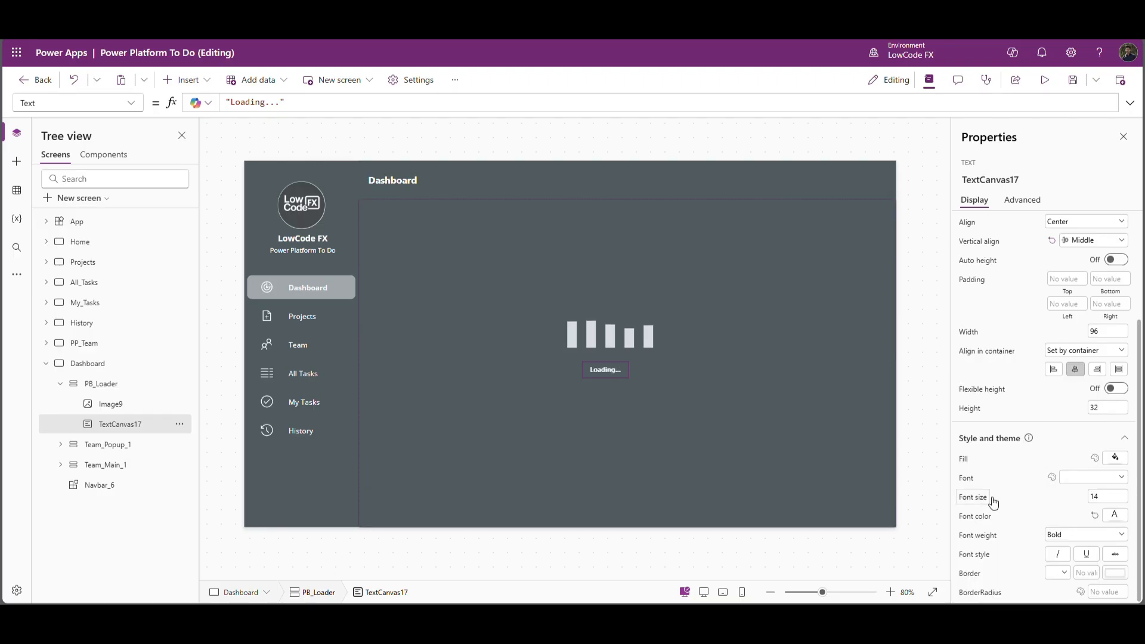
pyautogui.click(1102, 496)
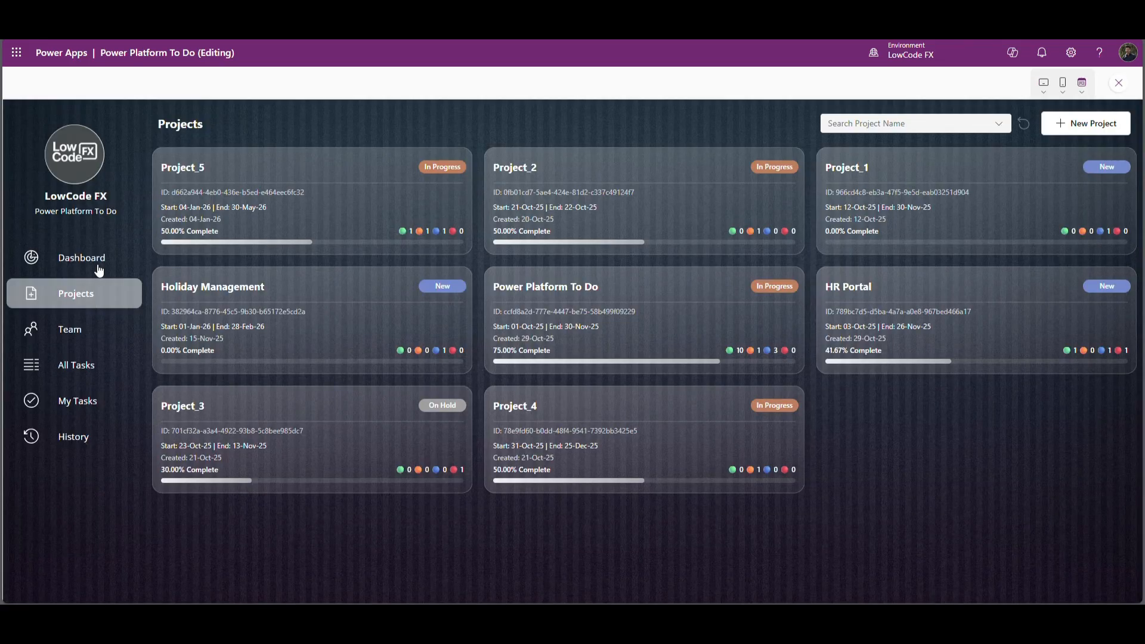
# Switch from Projects to the Dashboard and back in the app preview to check the loading overlay.
pyautogui.click(99, 268)
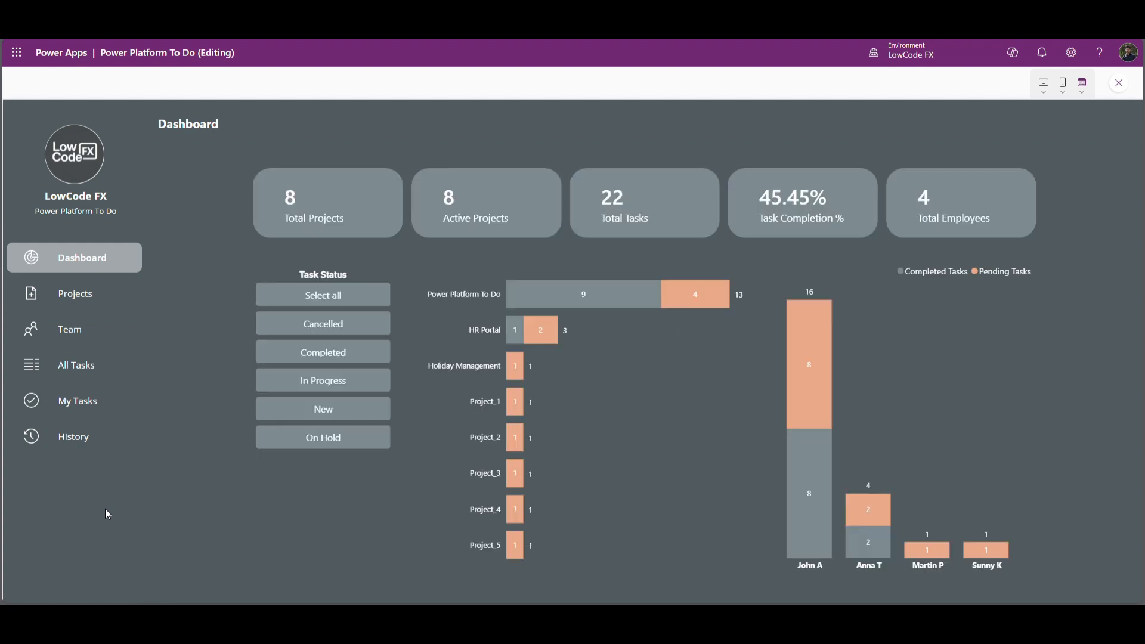
pyautogui.click(80, 296)
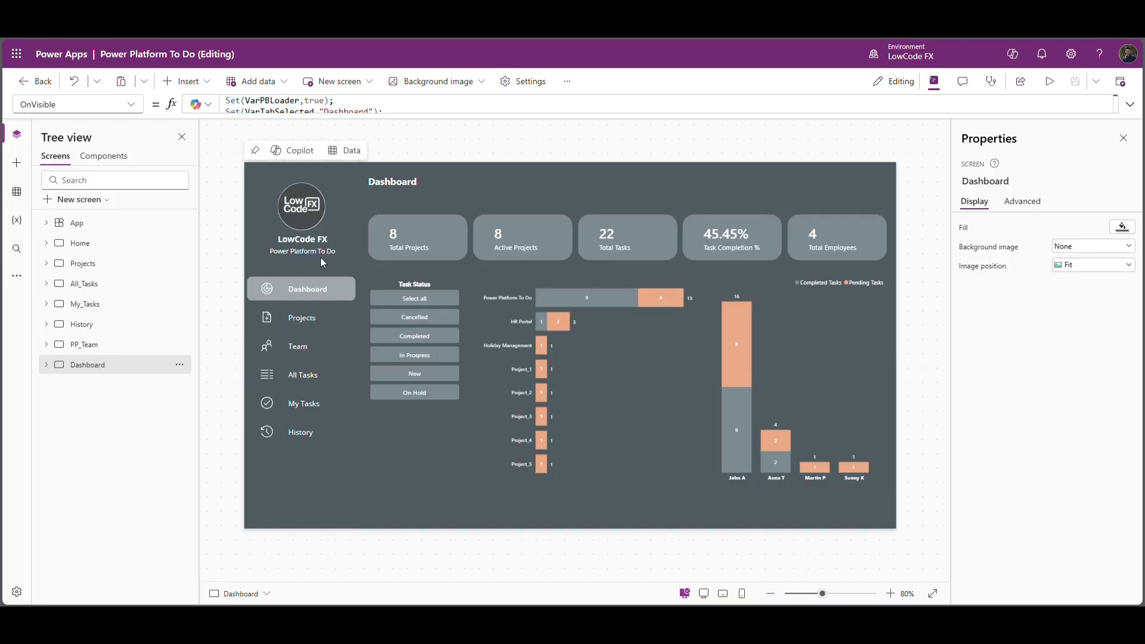
# Preview the Team screen, expand and collapse the Power Platform To Do project to check its task board, and close the preview.
pyautogui.keyDown('alt'); pyautogui.click(307, 349); pyautogui.keyUp('alt')
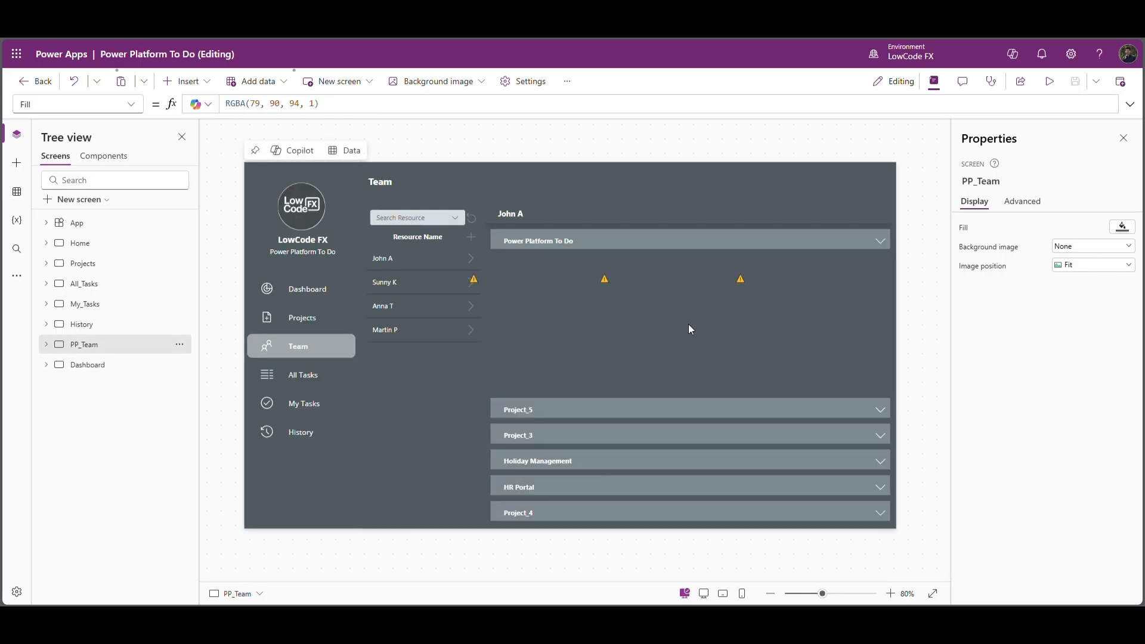
pyautogui.click(1050, 81)
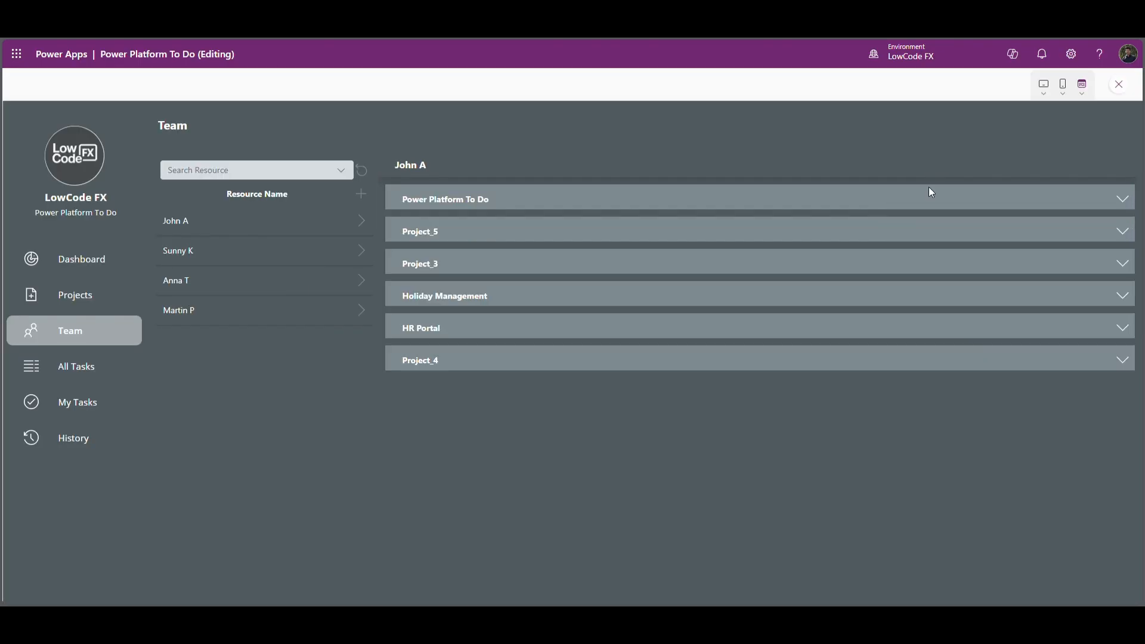
pyautogui.click(1123, 201)
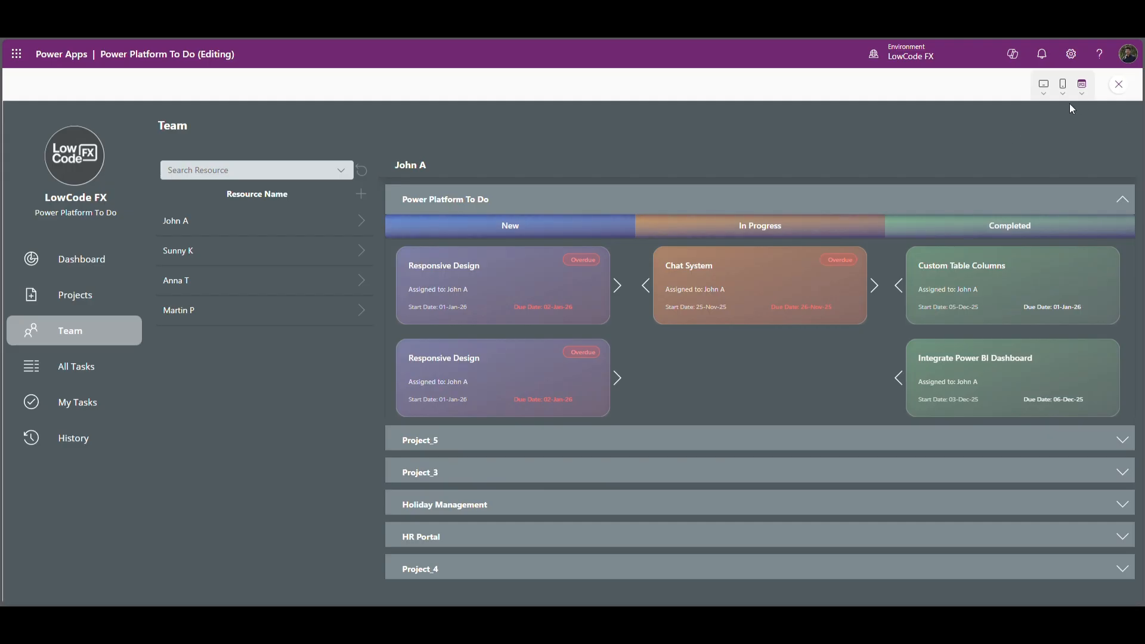
pyautogui.click(1123, 203)
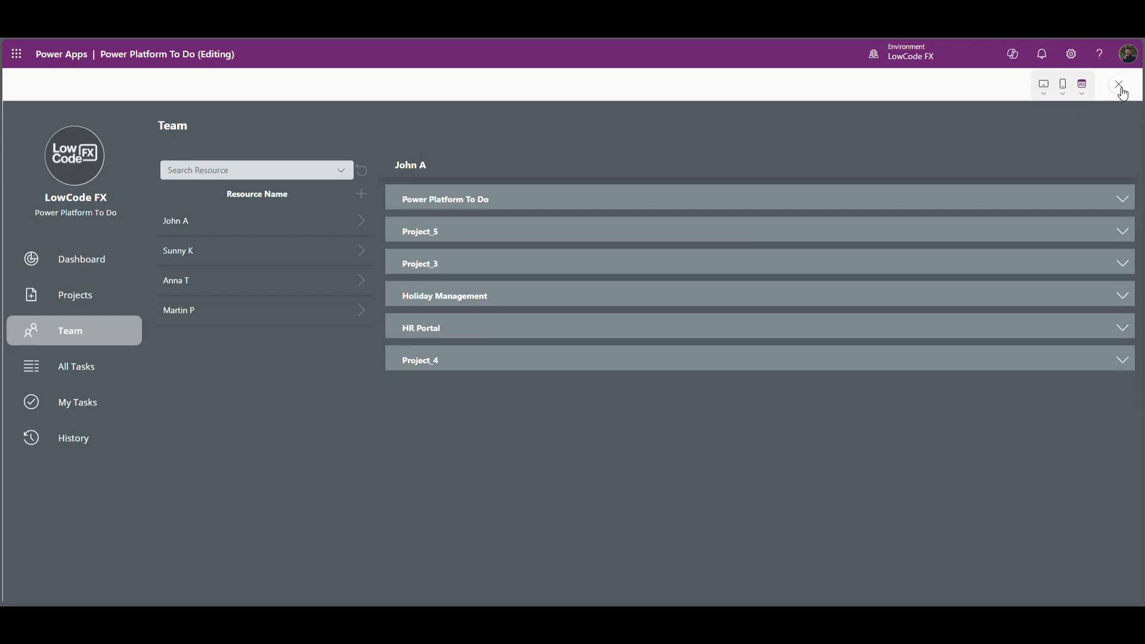
pyautogui.click(1118, 84)
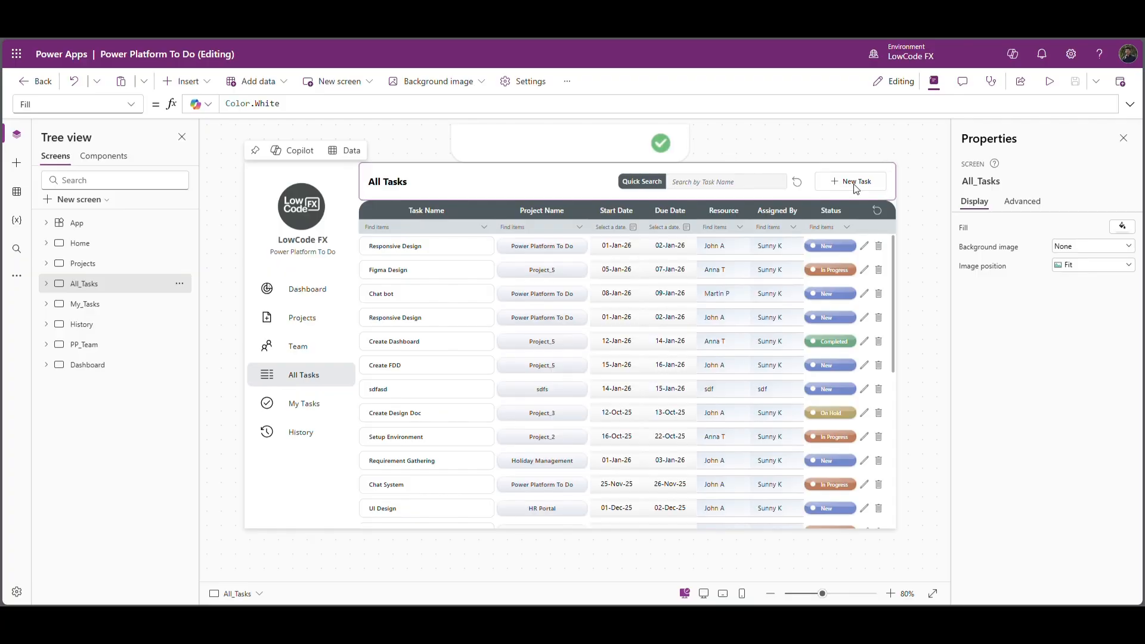
# Copy the New Task button from the All_Tasks header into PP_Team's Team_Title container and justify that container with space between.
pyautogui.click(856, 189)
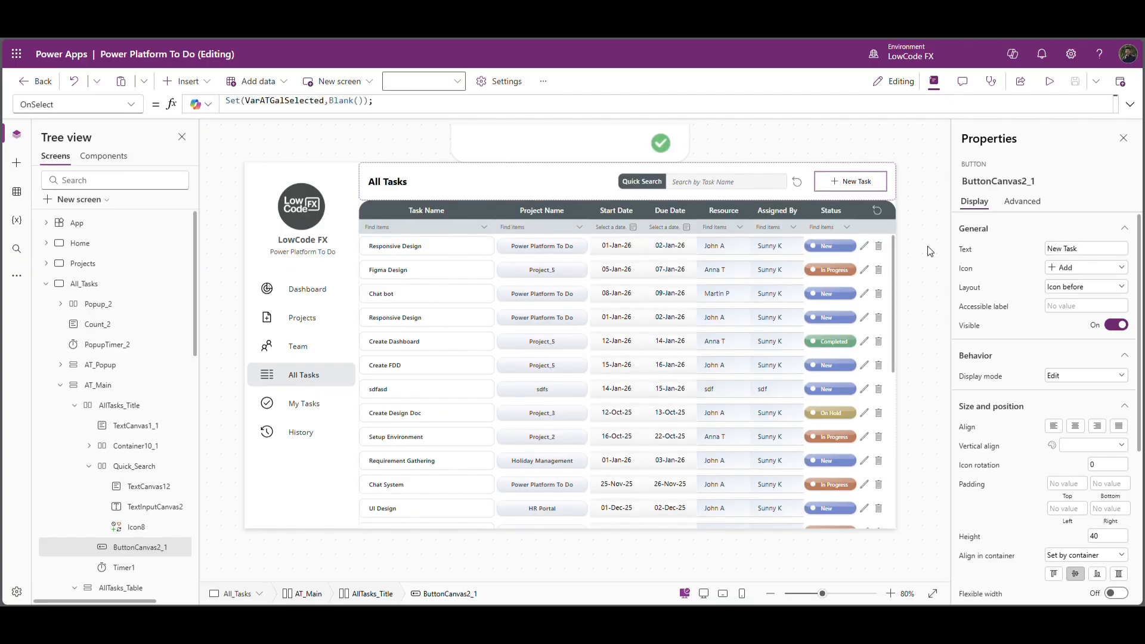
pyautogui.click(47, 284)
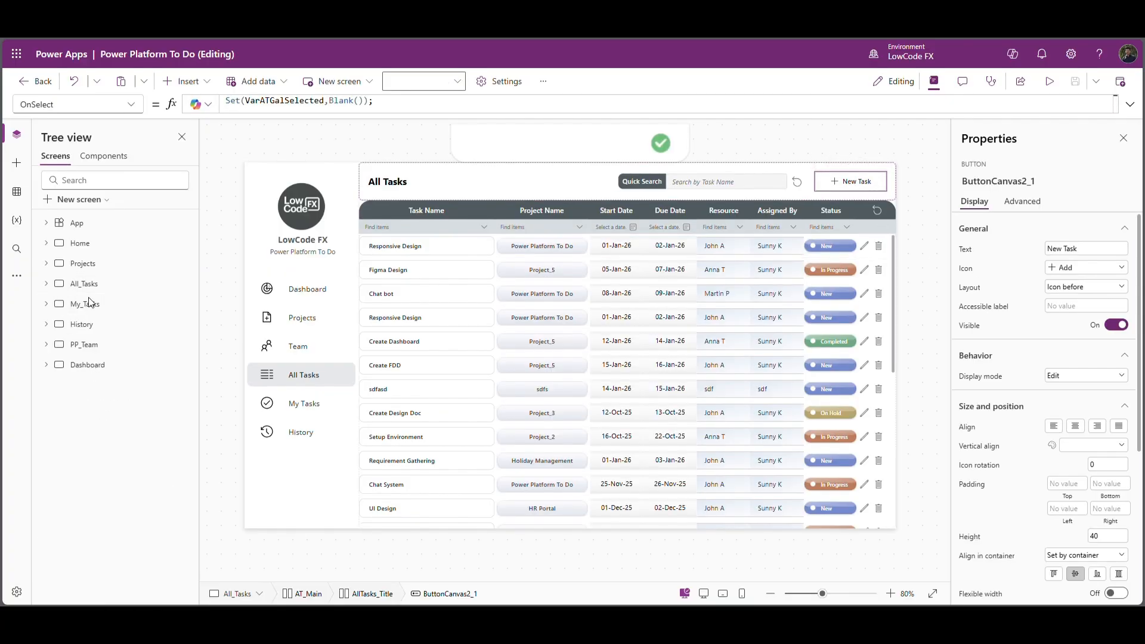
pyautogui.click(88, 345)
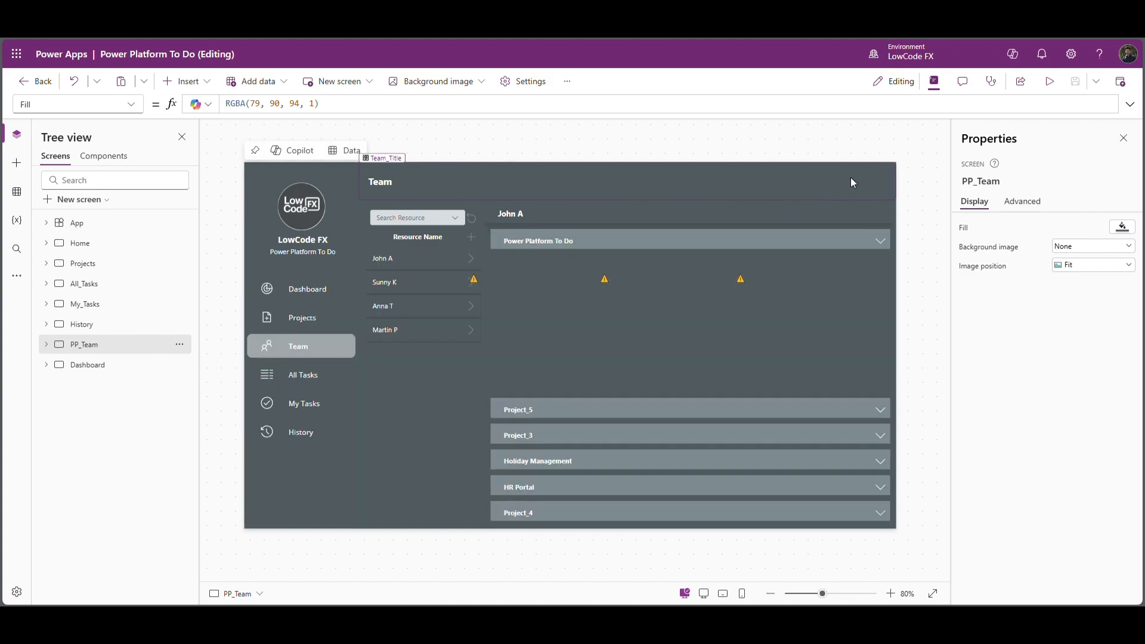
pyautogui.click(850, 177)
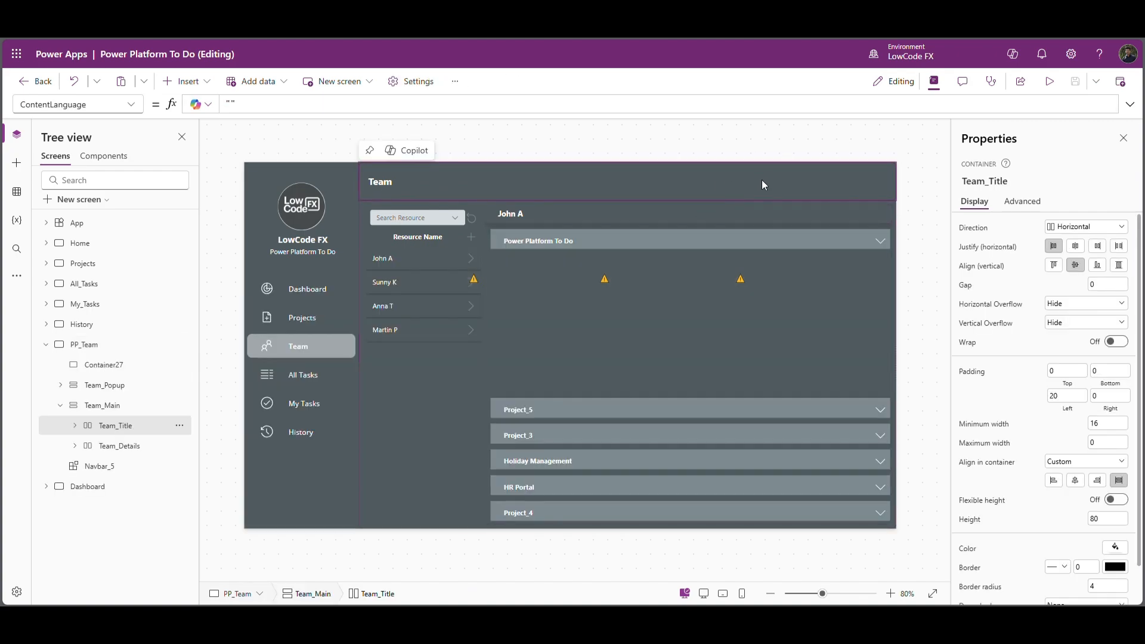
pyautogui.hotkey('ctrl', 'v')
pyautogui.click(629, 195)
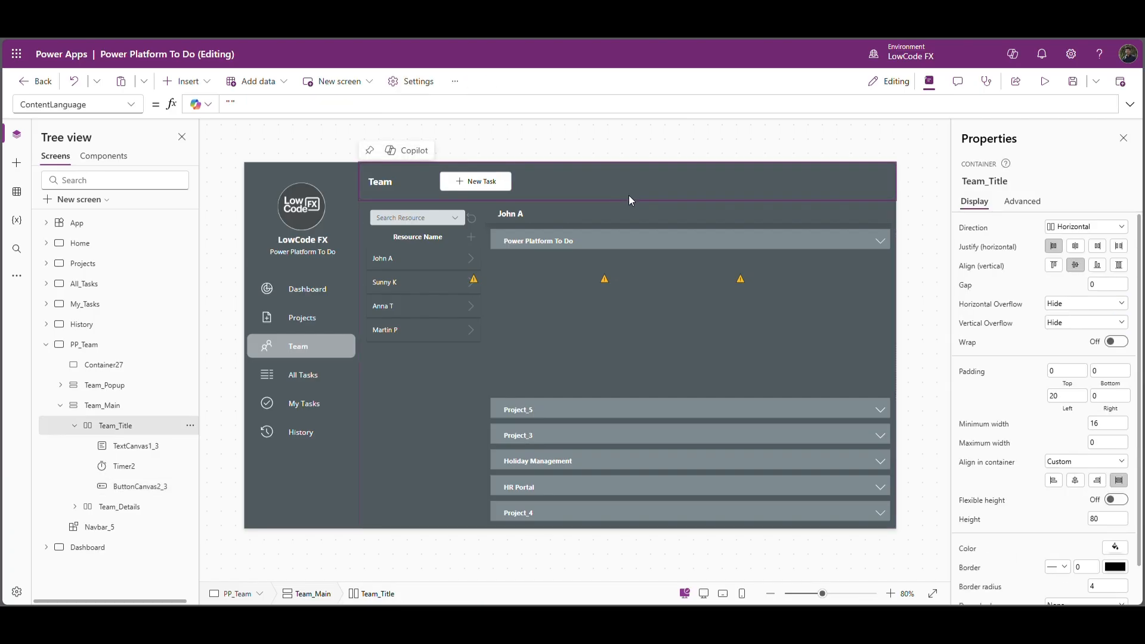
pyautogui.click(1118, 245)
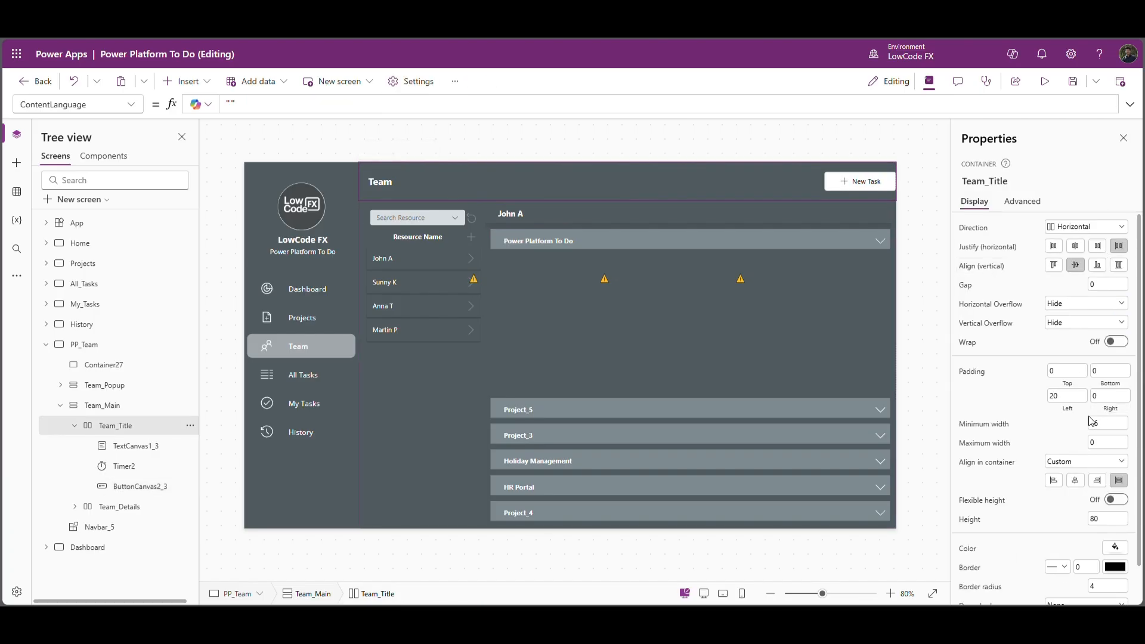
# Set the right padding of the Team_Title container to 20 and check the button spacing in the app preview.
pyautogui.click(1111, 399)
pyautogui.write('20')
pyautogui.click(1042, 82)
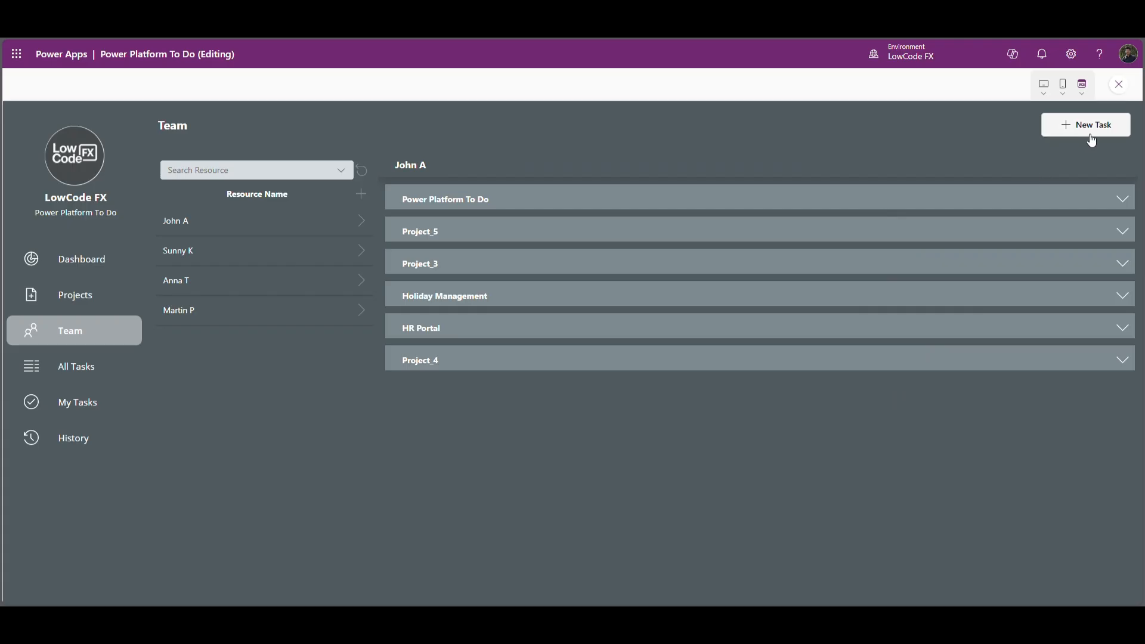
pyautogui.click(1119, 84)
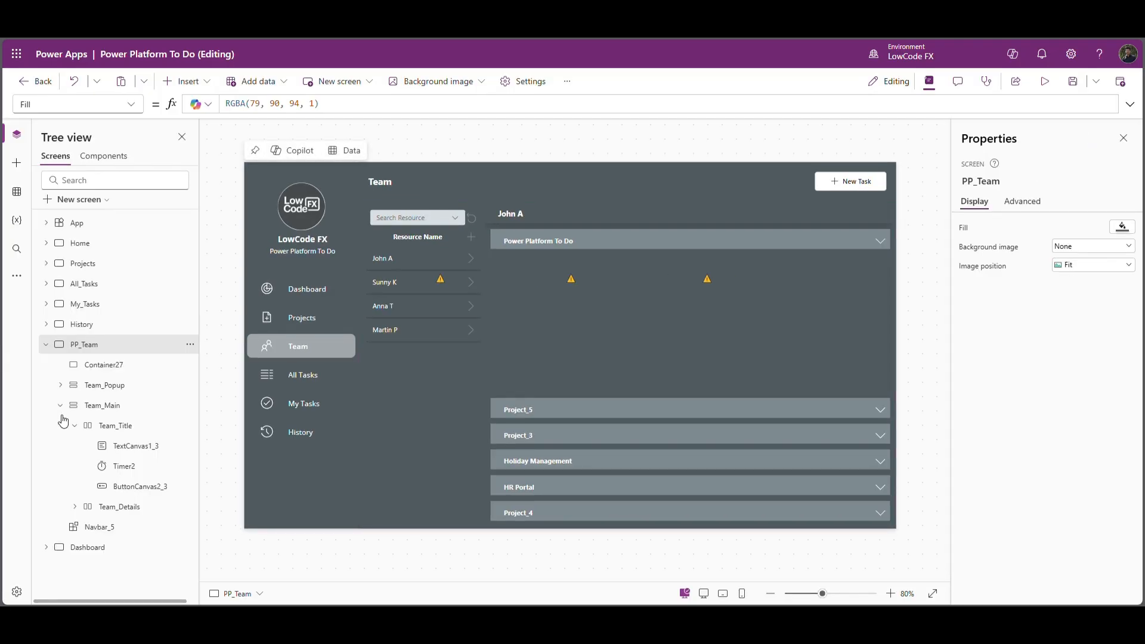
# Copy the AT_Popup container from the All_Tasks screen onto the PP_Team screen.
pyautogui.click(45, 344)
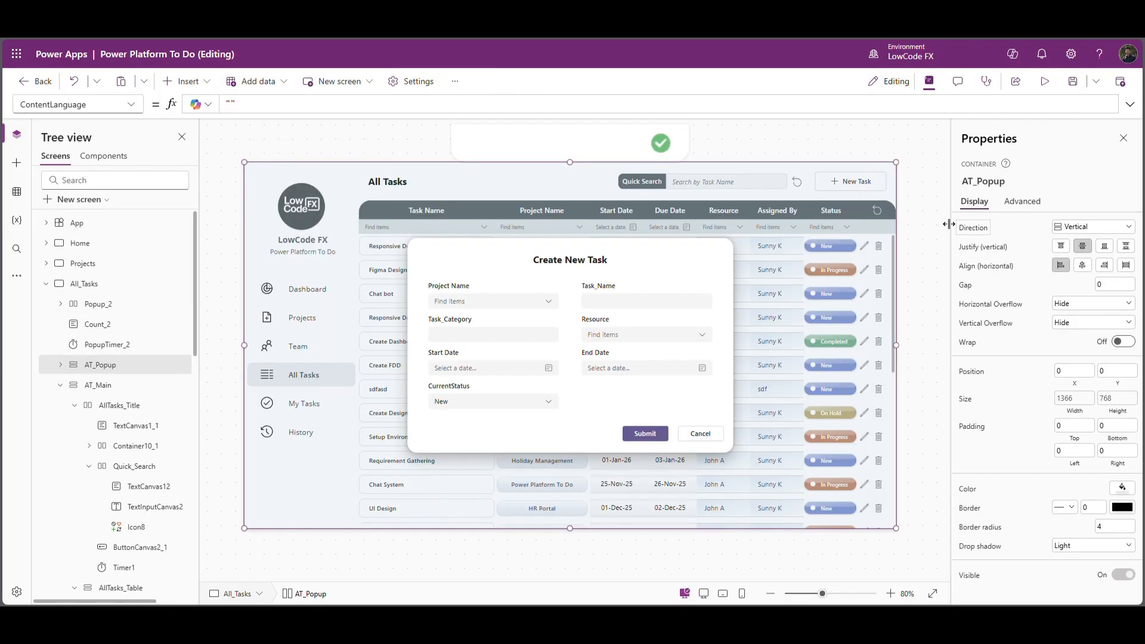
pyautogui.rightClick(118, 366)
pyautogui.click(159, 127)
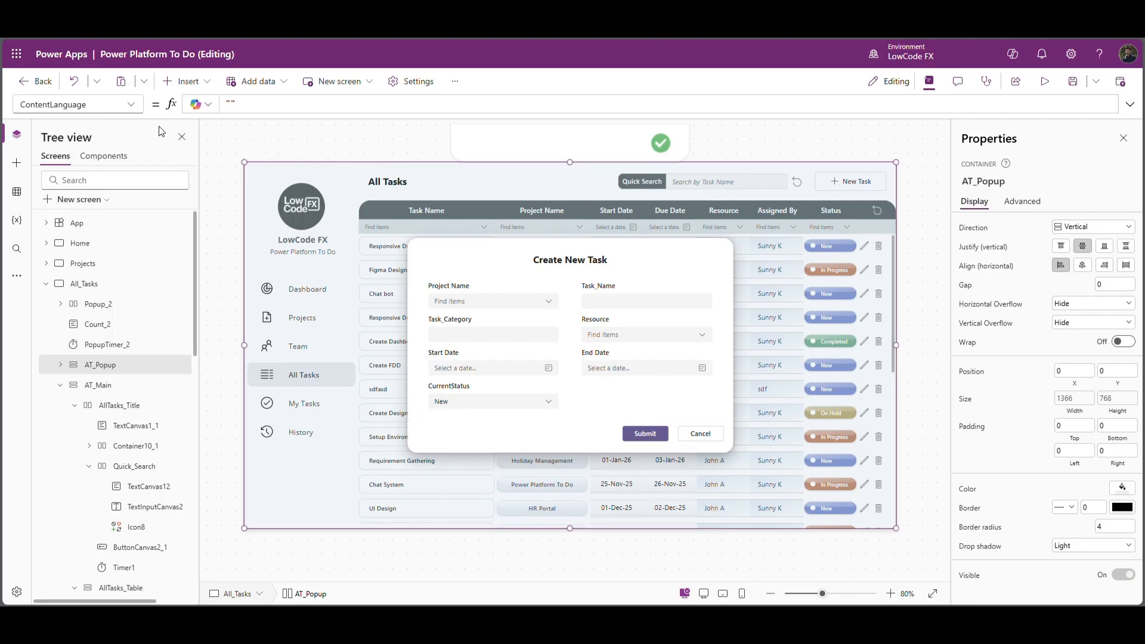
pyautogui.click(46, 283)
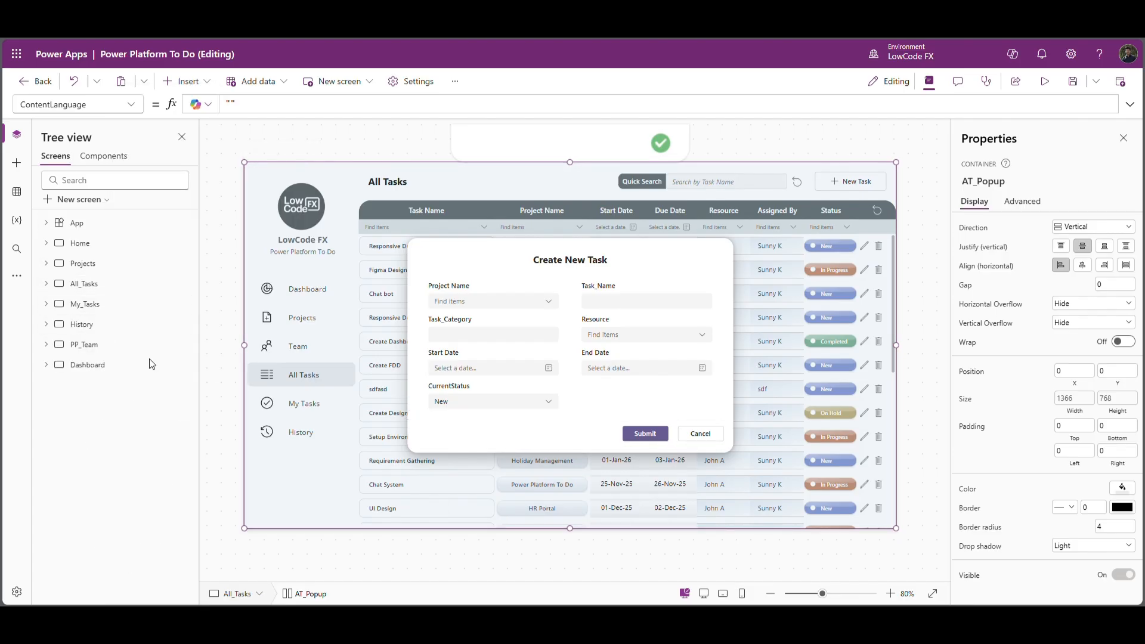
pyautogui.click(102, 344)
pyautogui.hotkey('ctrl', 'v')
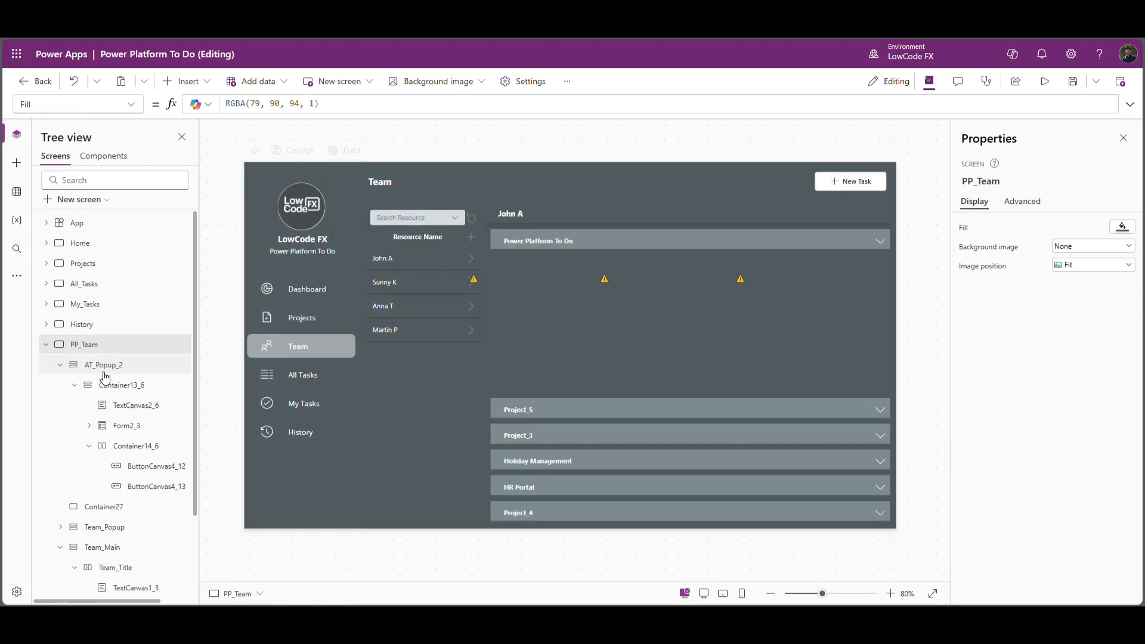
# Point the ResetForm and NewForm calls in the Team screen's New Task OnSelect formula to Form2_3, and open the popup in preview.
pyautogui.click(102, 370)
pyautogui.click(127, 426)
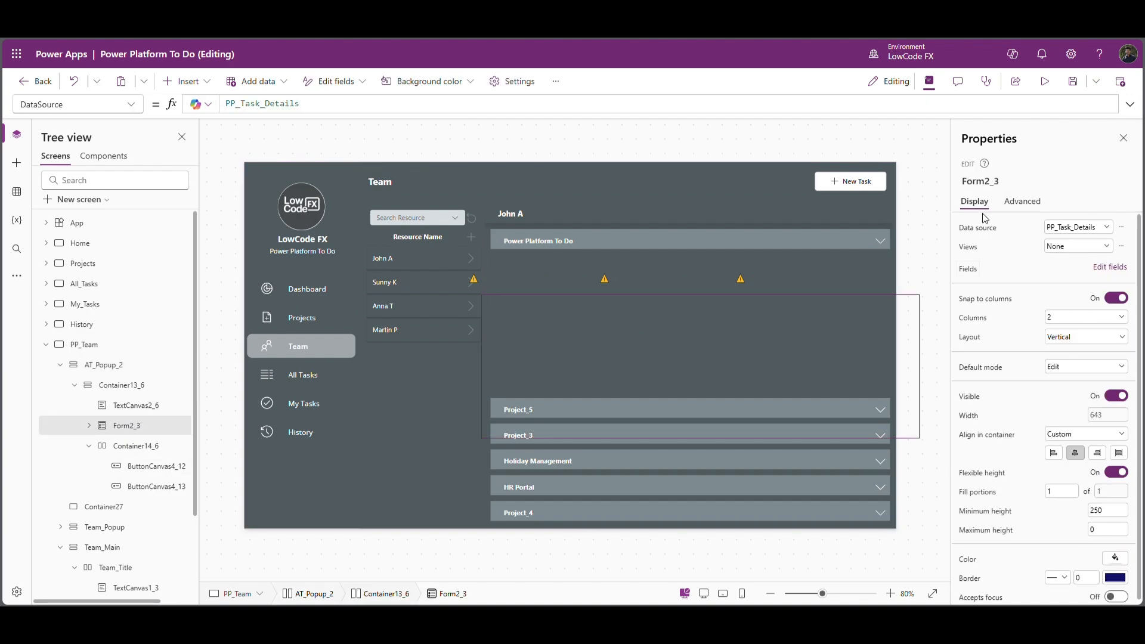
pyautogui.click(984, 182)
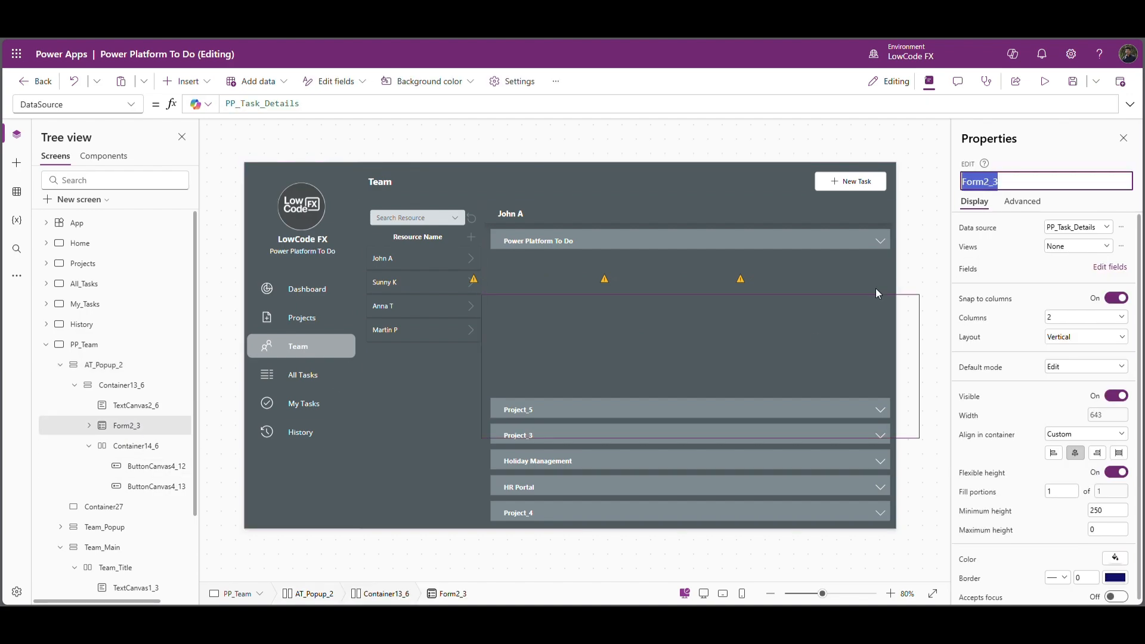
pyautogui.click(851, 180)
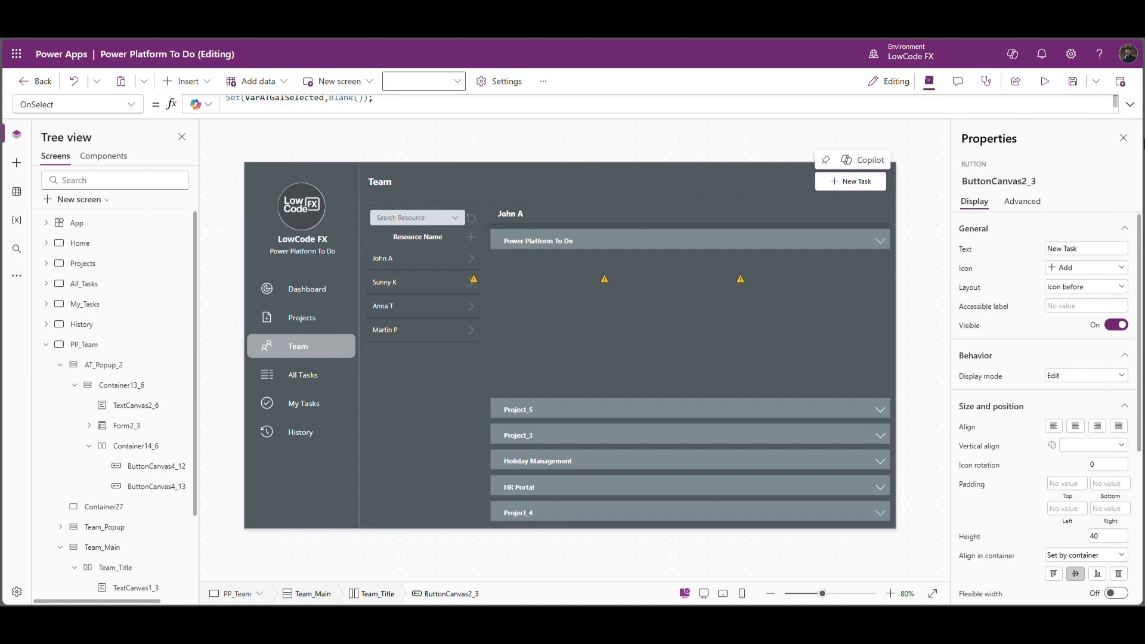
pyautogui.click(1129, 104)
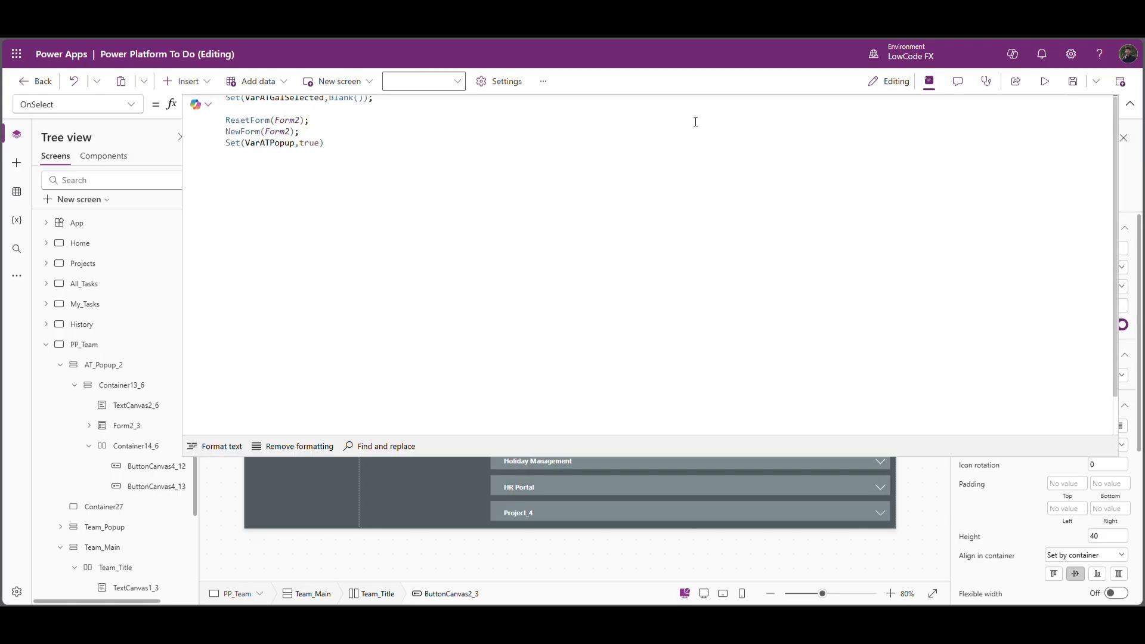
pyautogui.tripleClick(286, 128)
pyautogui.click(300, 124)
pyautogui.write('_3')
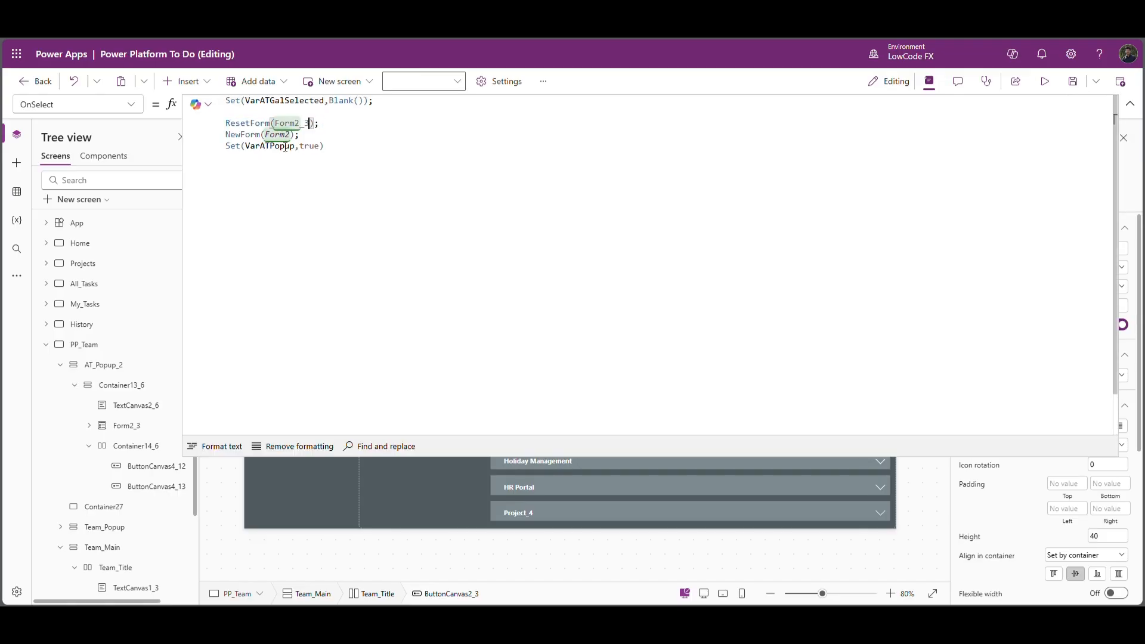
pyautogui.click(290, 135)
pyautogui.write('_3')
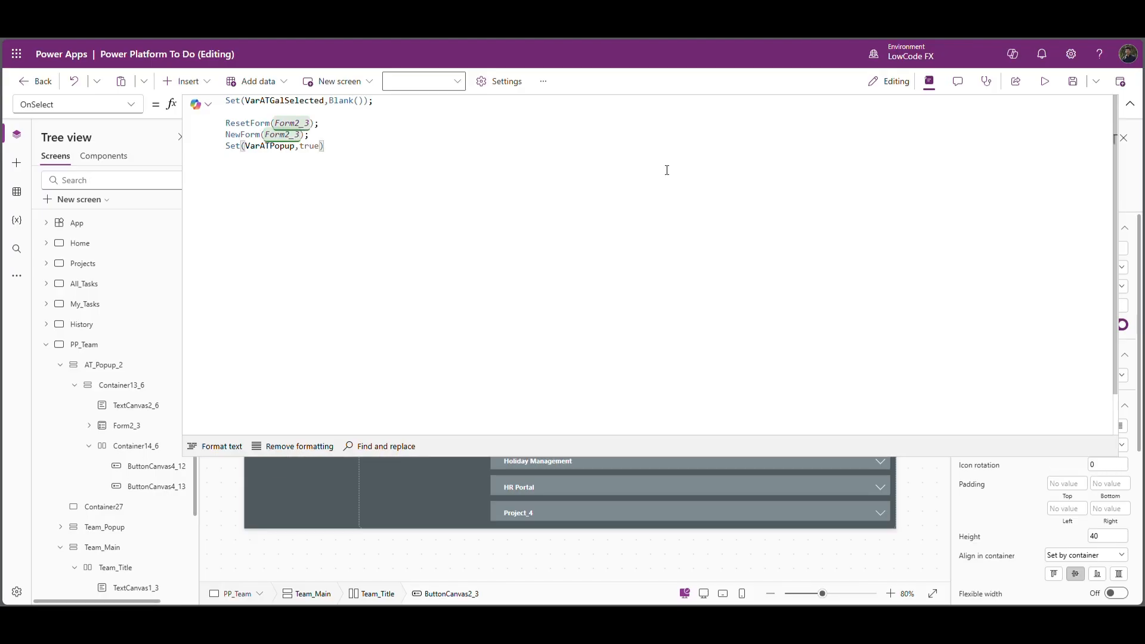
pyautogui.press('F5')
pyautogui.click(1077, 126)
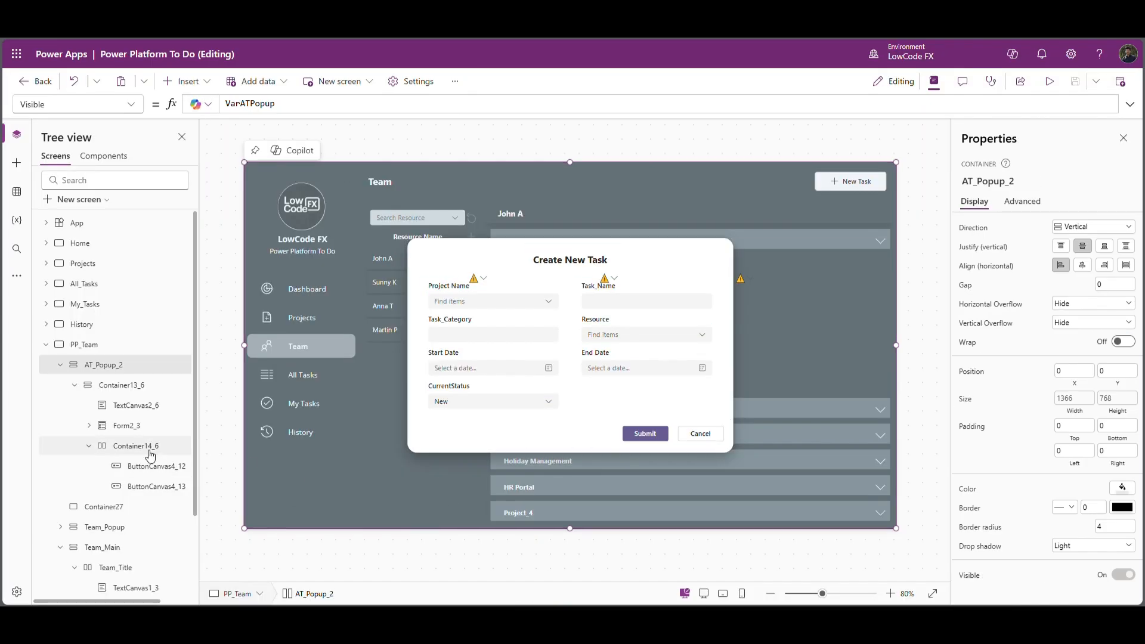
# Copy Popup_2, Count_2 and PopupTimer_2 from the All_Tasks screen onto the PP_Team screen.
pyautogui.click(61, 366)
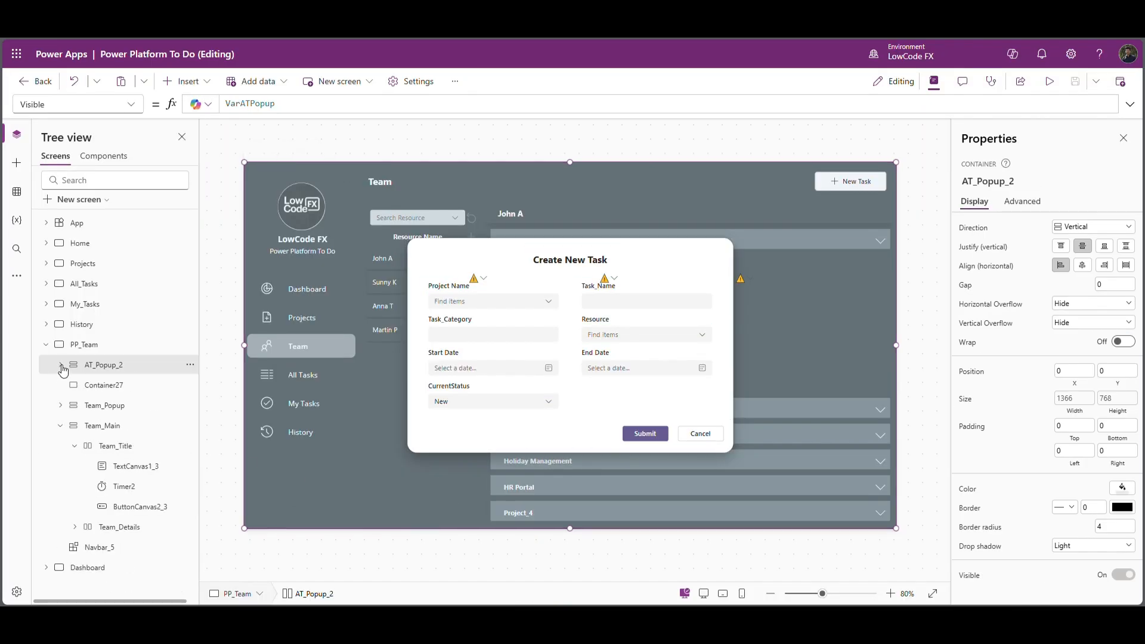
pyautogui.click(46, 283)
pyautogui.click(108, 305)
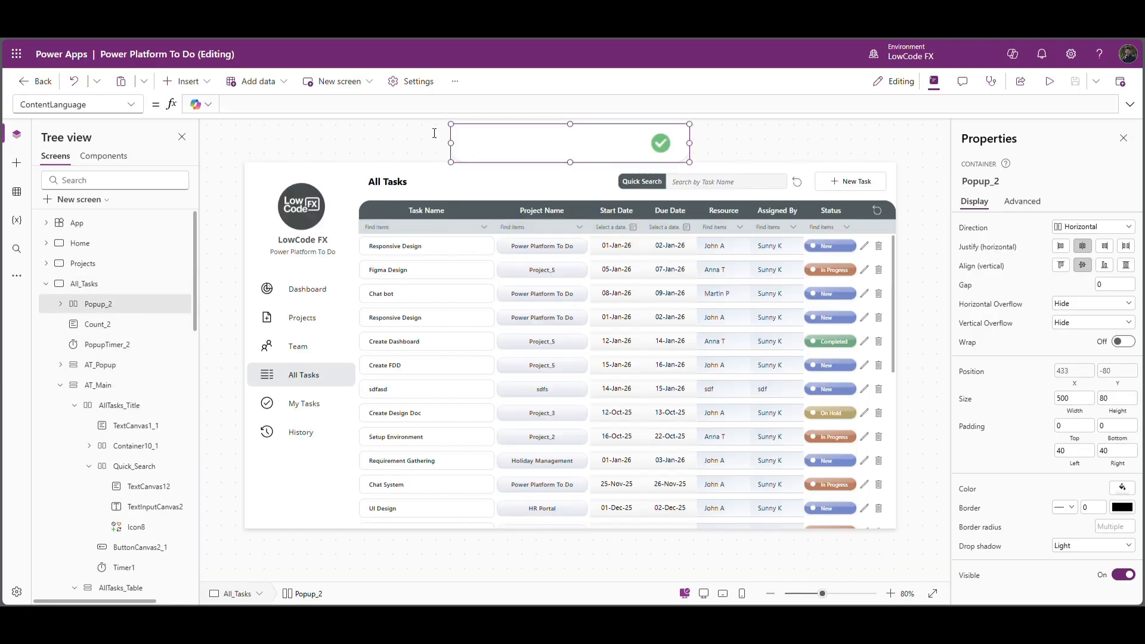
pyautogui.keyDown('shift'); pyautogui.click(98, 344); pyautogui.keyUp('shift')
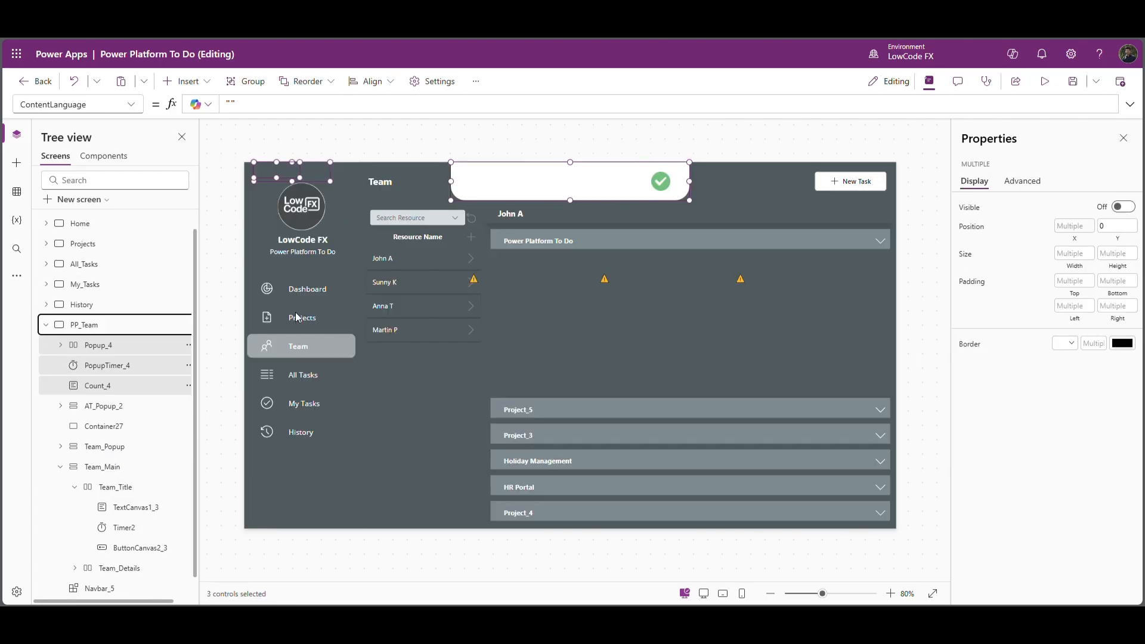
# Preview the Team screen and start a new task with project Power Platform To Do, name Access Control and category Development.
pyautogui.click(1049, 81)
pyautogui.click(1082, 129)
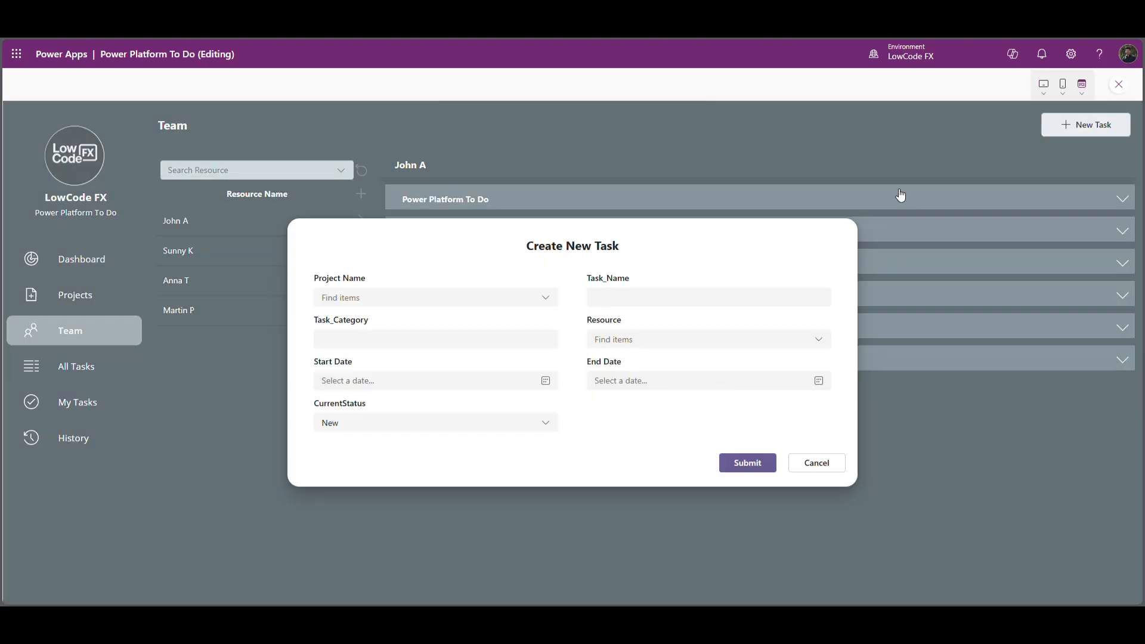
pyautogui.click(489, 300)
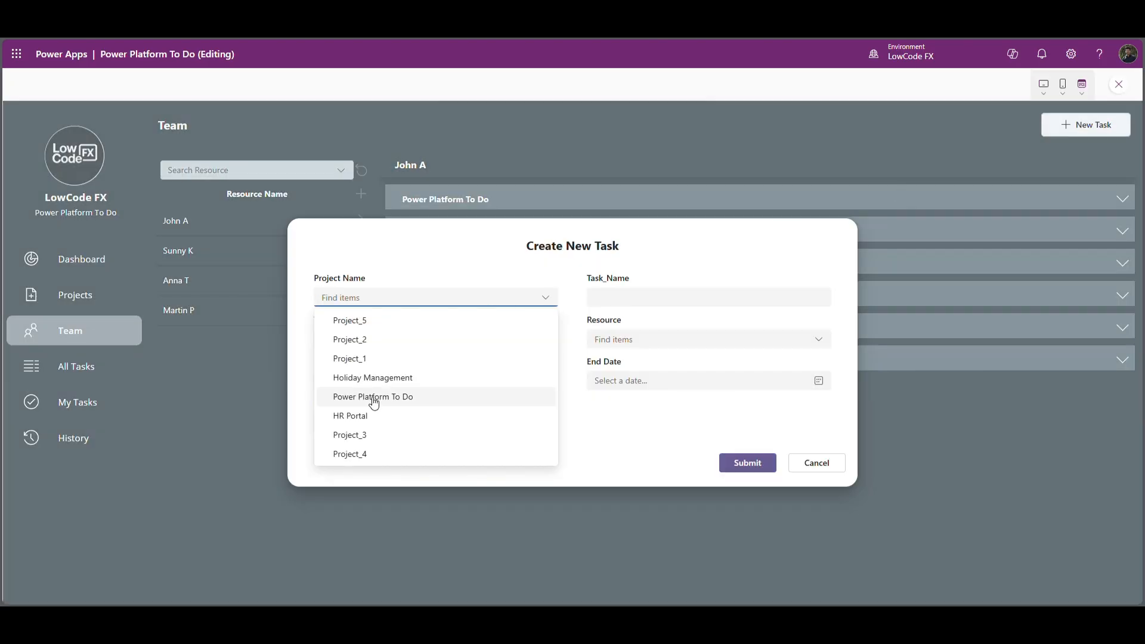
pyautogui.click(373, 397)
pyautogui.click(679, 304)
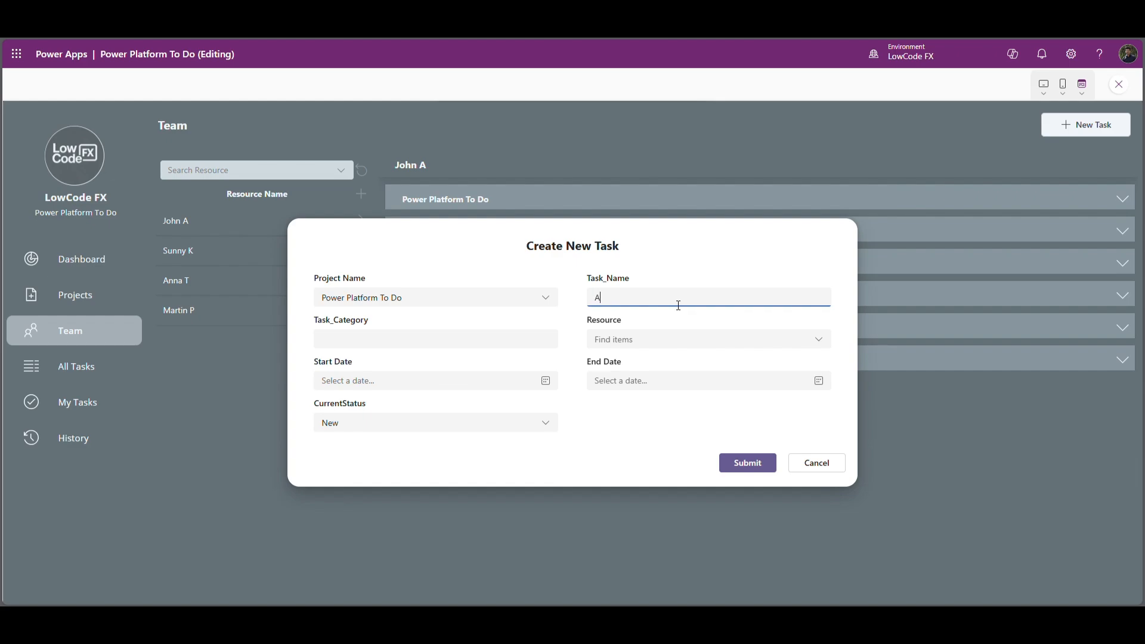
pyautogui.click(427, 340)
pyautogui.write('Developmen')
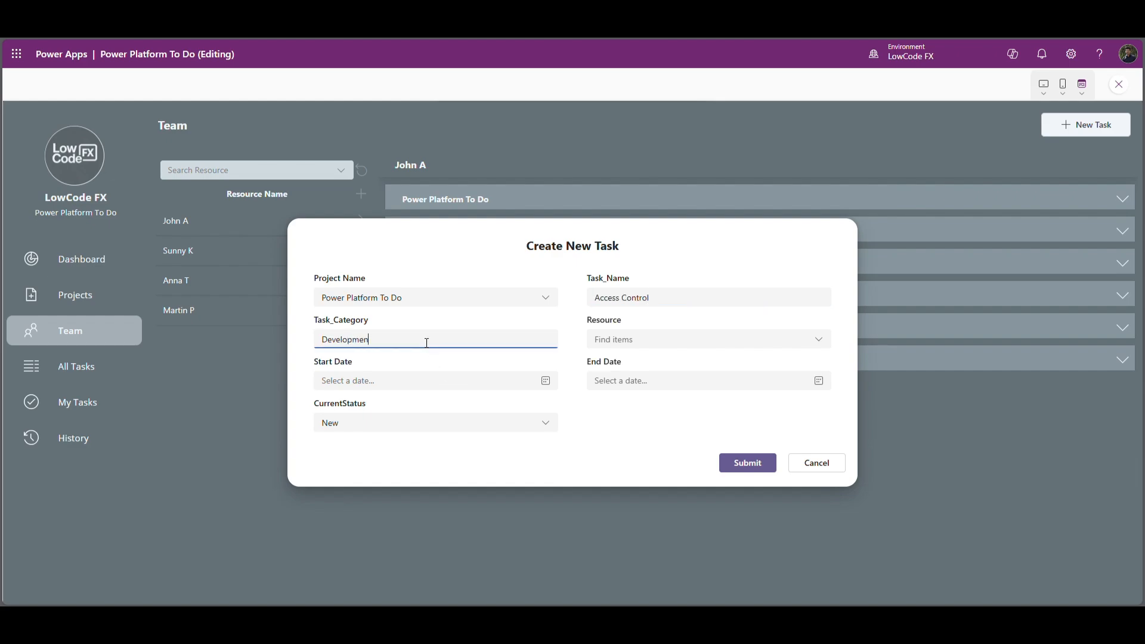
pyautogui.write('t')
# Choose the first listed resource, set the dates to Jan 20, 2026 and Jan 22, 2026, submit the task, and close the preview.
pyautogui.click(656, 340)
pyautogui.click(605, 363)
pyautogui.click(417, 381)
pyautogui.click(360, 490)
pyautogui.click(805, 382)
pyautogui.click(670, 491)
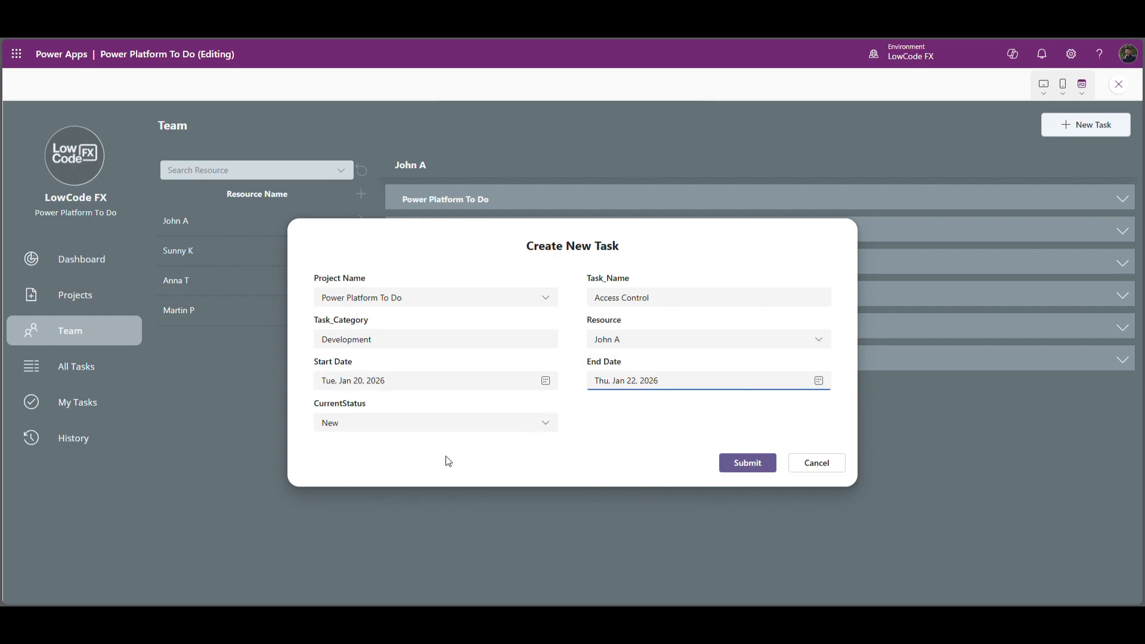
pyautogui.click(753, 464)
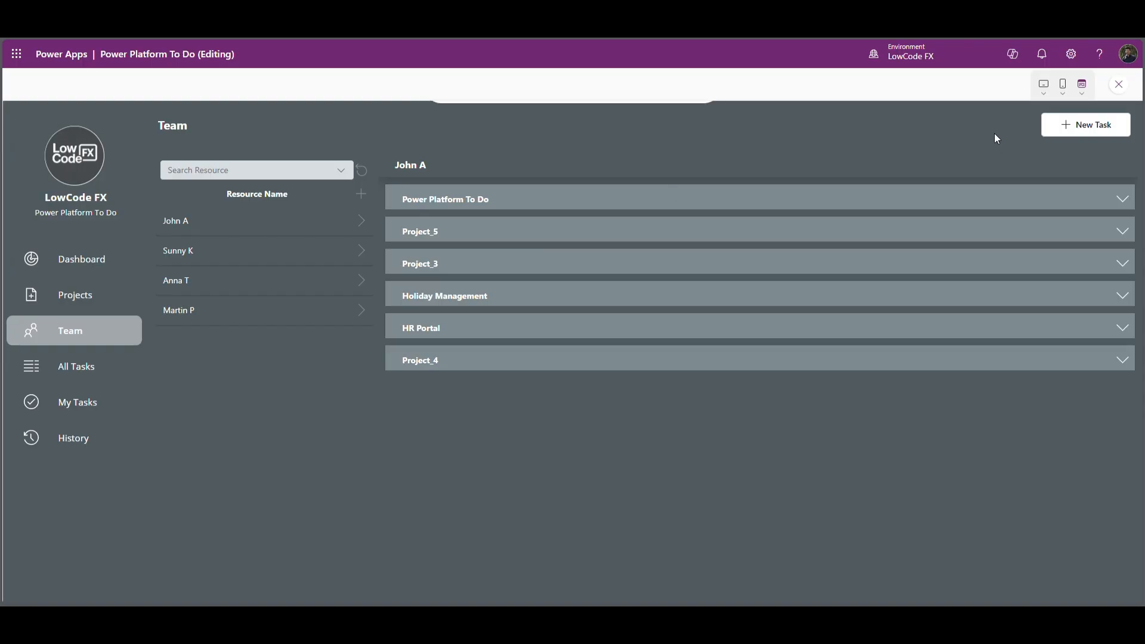
pyautogui.click(1122, 90)
# Preview the All Tasks screen and examine its task list and Project Name column filter.
pyautogui.click(1053, 80)
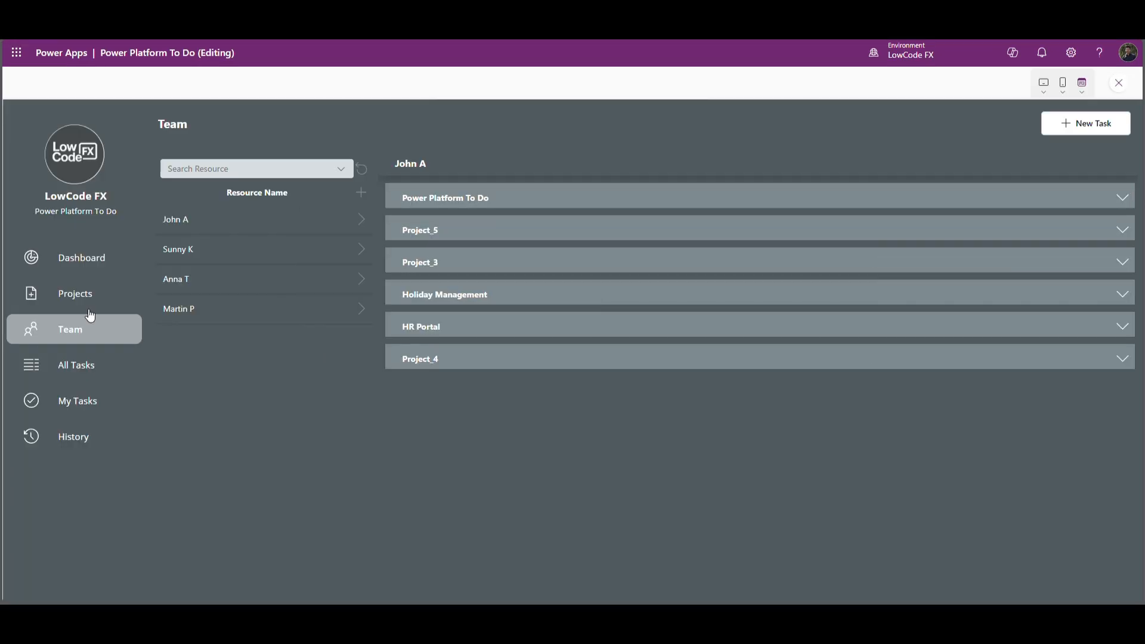
pyautogui.click(77, 365)
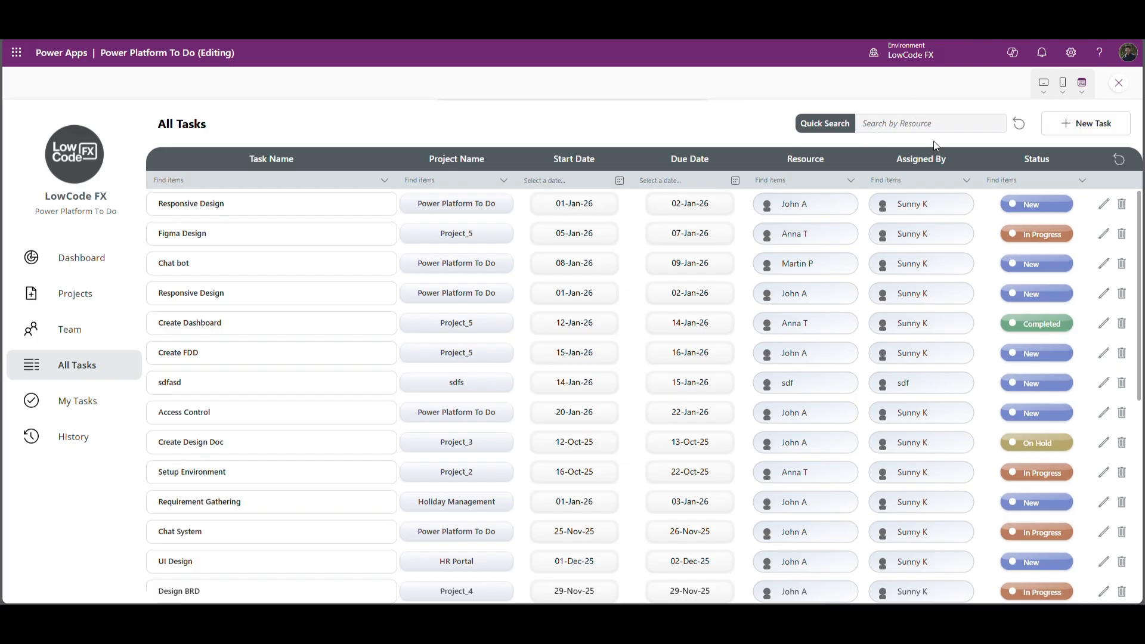
pyautogui.click(505, 182)
# Test the My Tasks screen by filtering to Power Platform To Do, resetting the filter, and opening and cancelling the column selection.
pyautogui.click(83, 401)
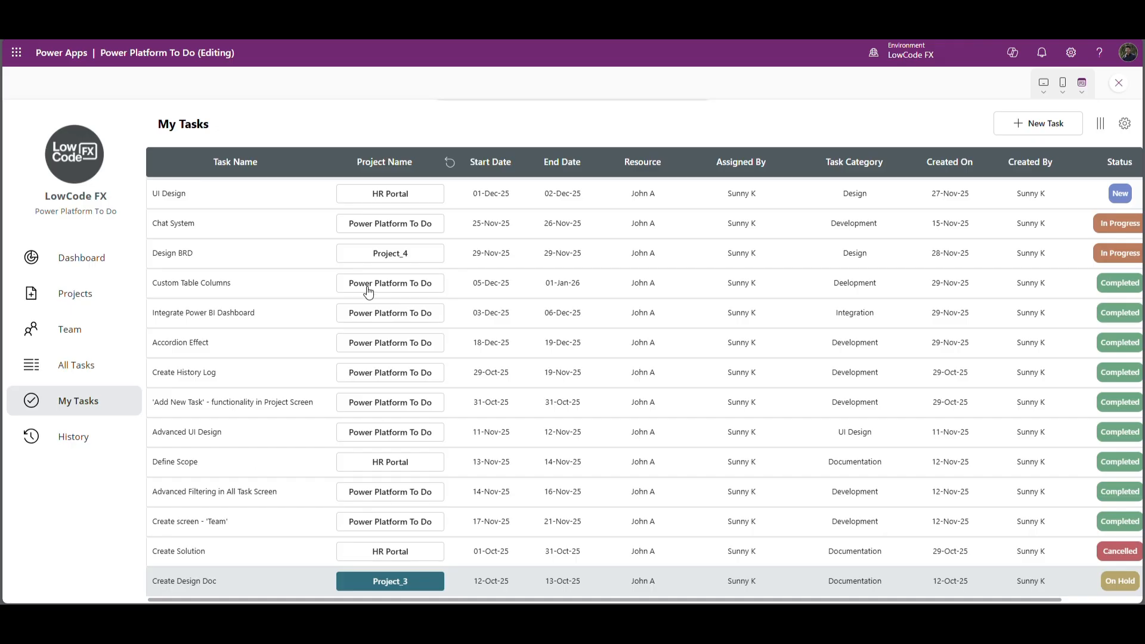
pyautogui.click(383, 229)
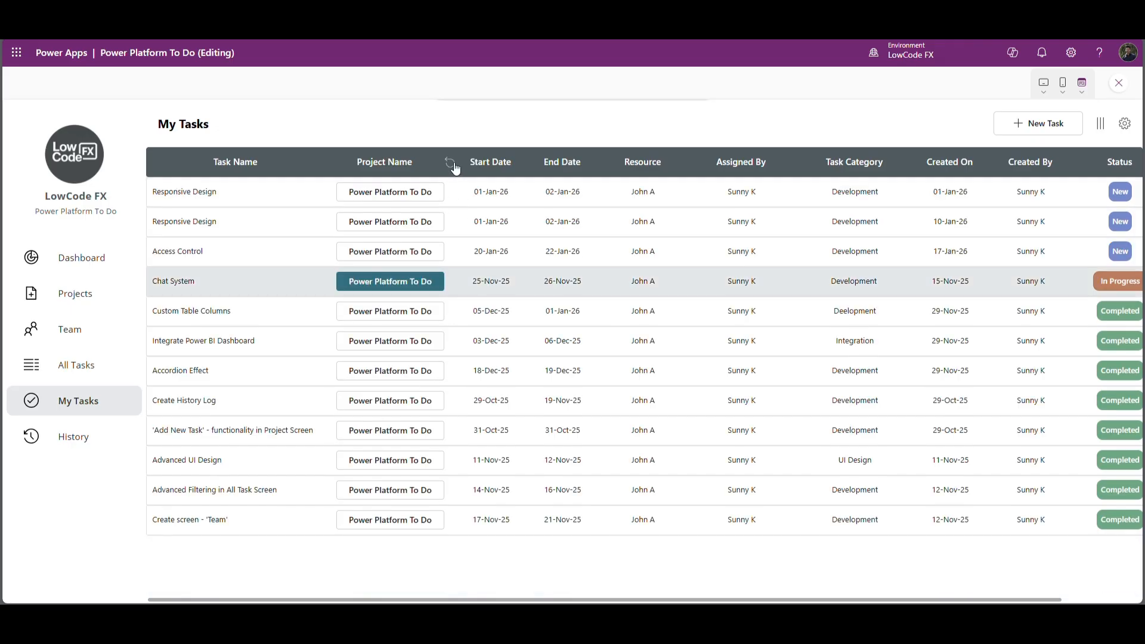
pyautogui.click(451, 163)
pyautogui.click(1124, 123)
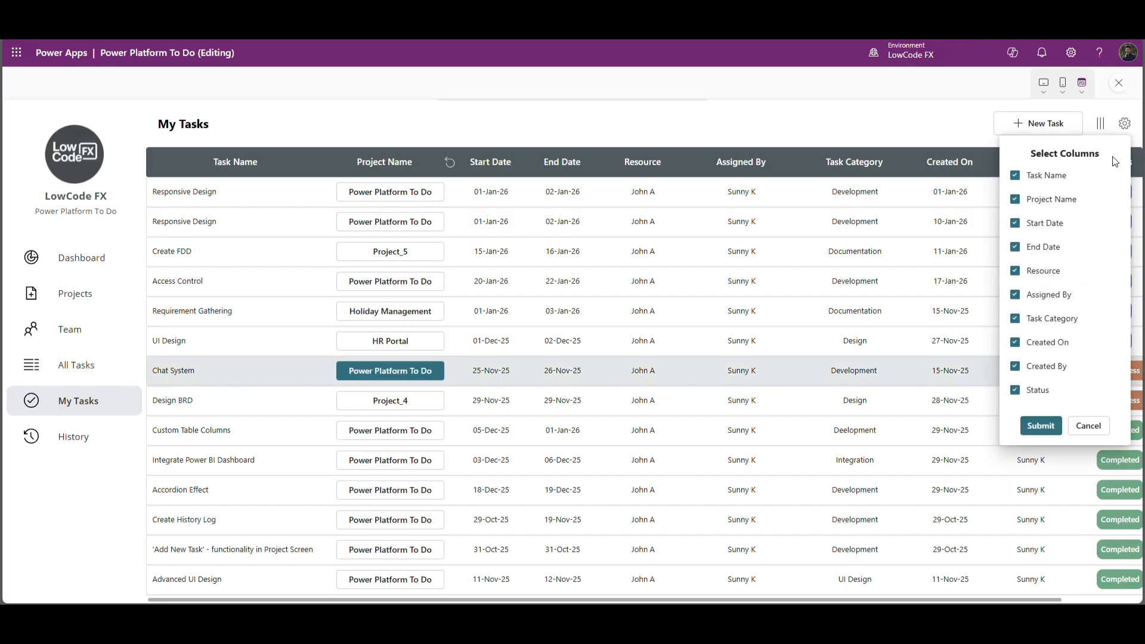
pyautogui.click(1086, 427)
# View the History screen, return to All Tasks, and close the app preview.
pyautogui.click(73, 436)
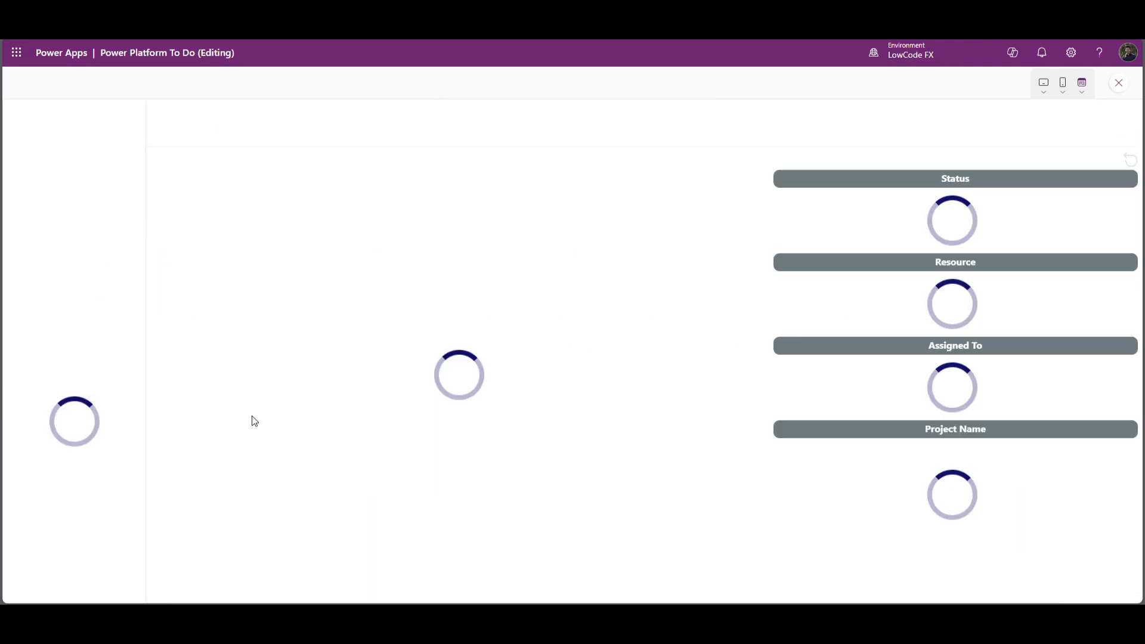
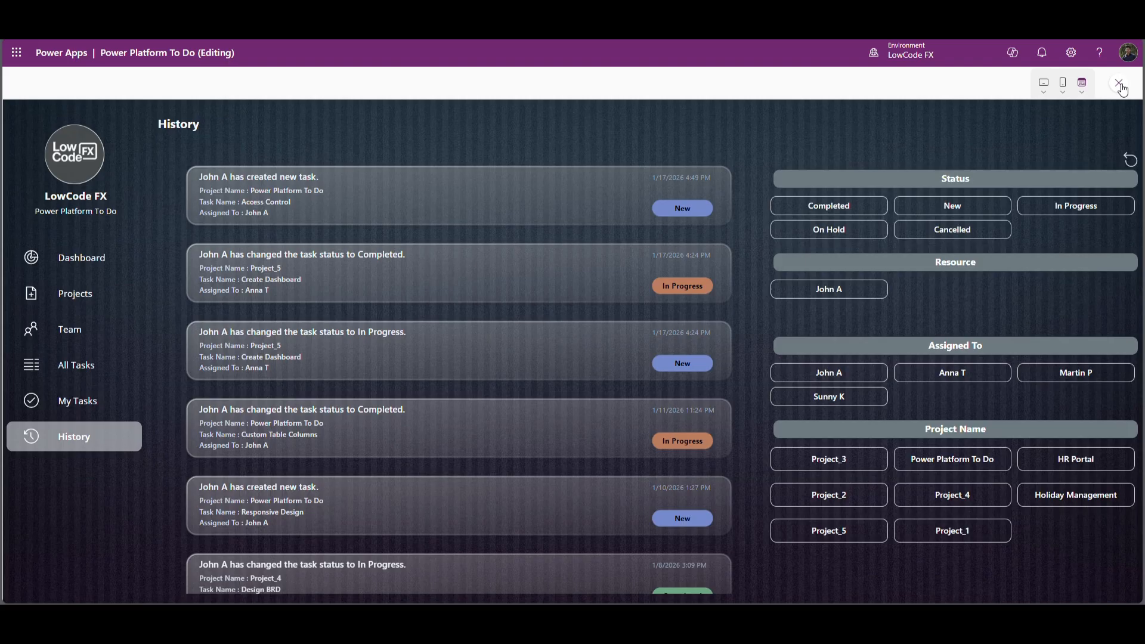
pyautogui.click(76, 375)
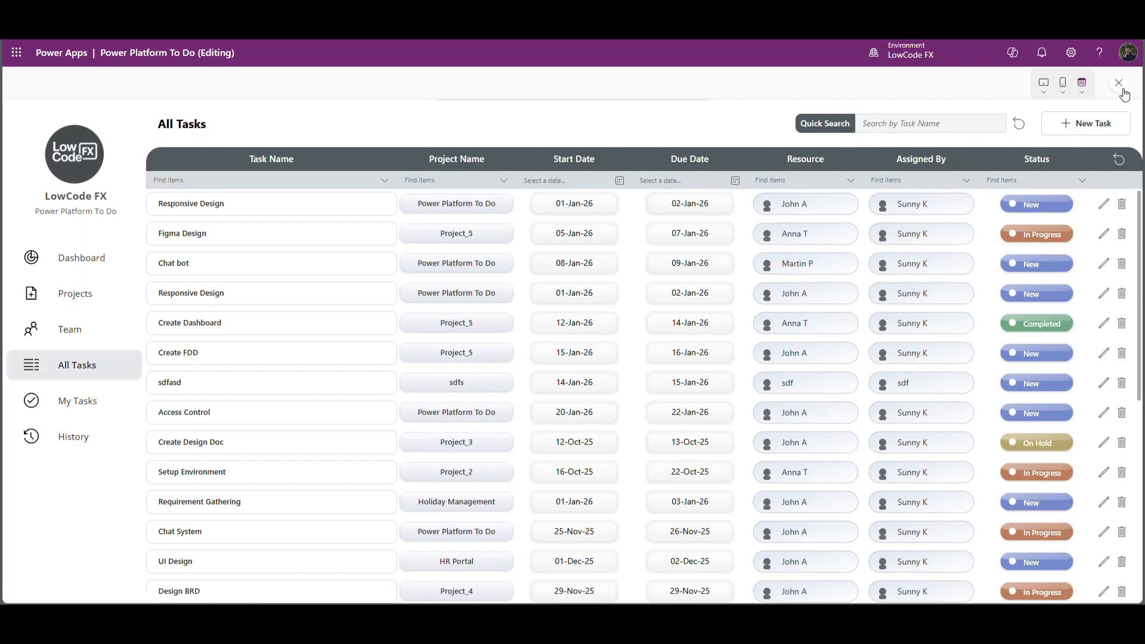
pyautogui.click(1119, 82)
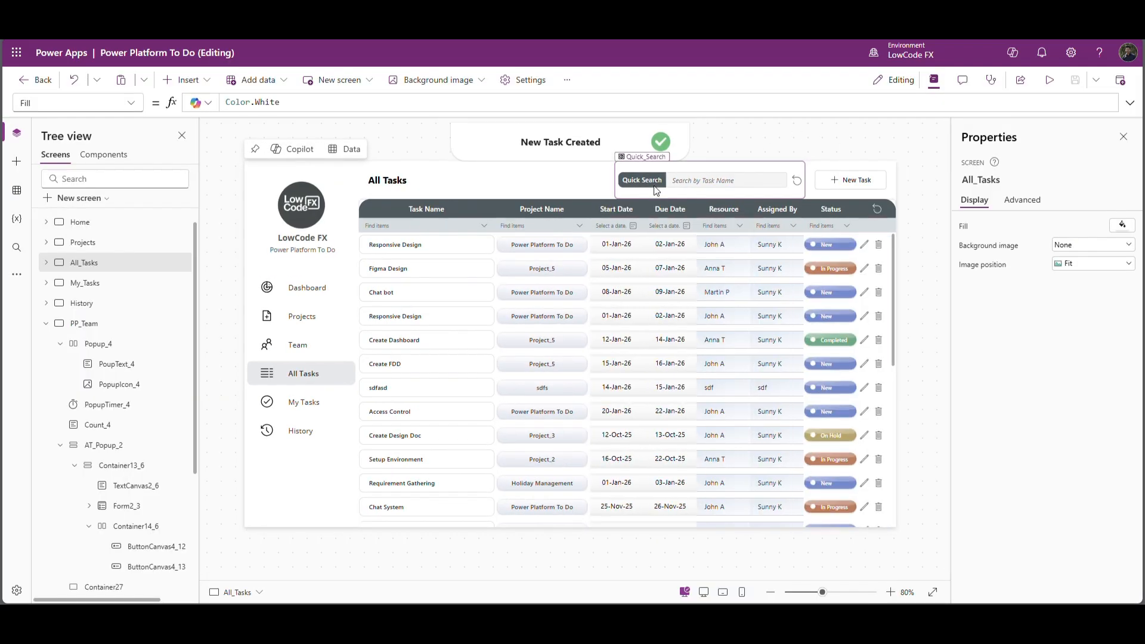
# Copy the Quick_Search container from the All_Tasks title bar into the History screen's header container and justify that header with space between.
pyautogui.click(642, 180)
pyautogui.click(768, 198)
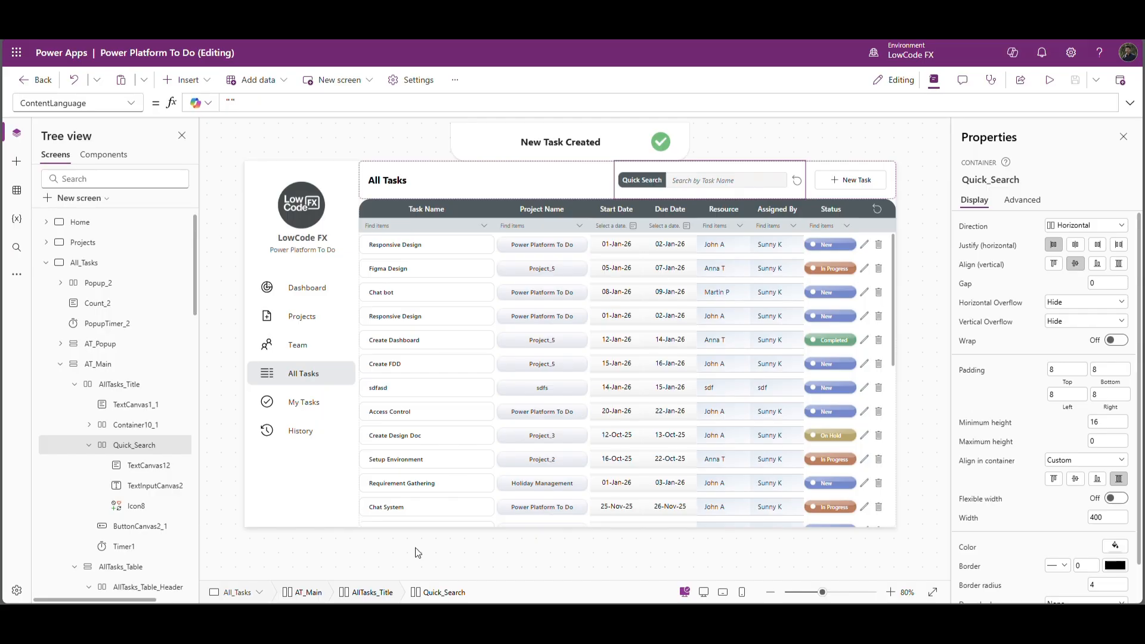
pyautogui.click(46, 262)
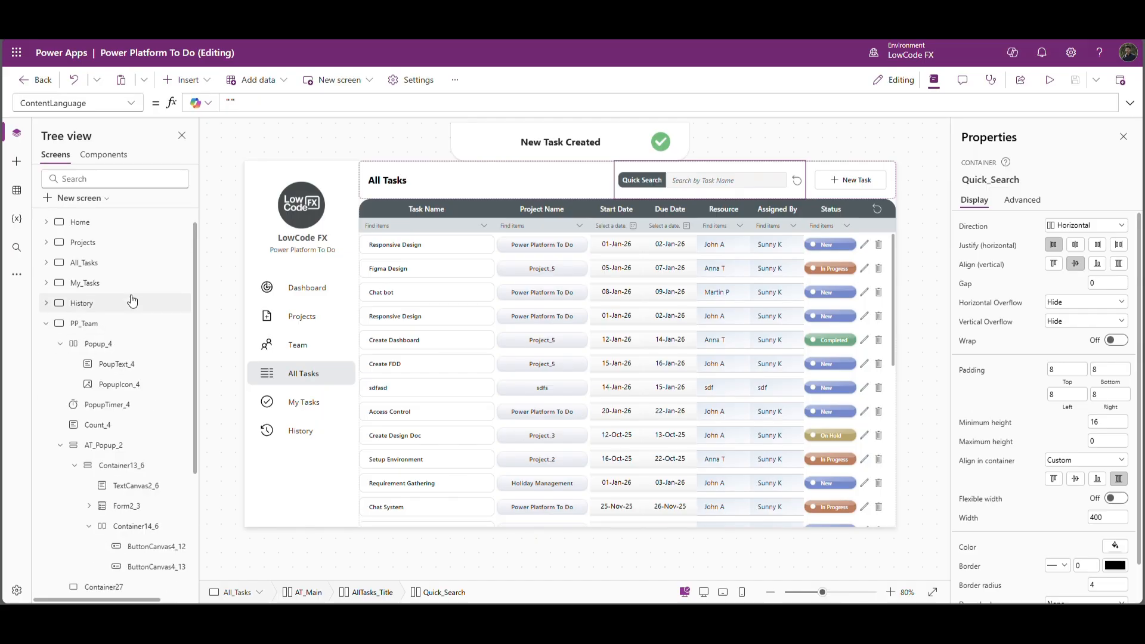
pyautogui.click(46, 323)
pyautogui.click(99, 323)
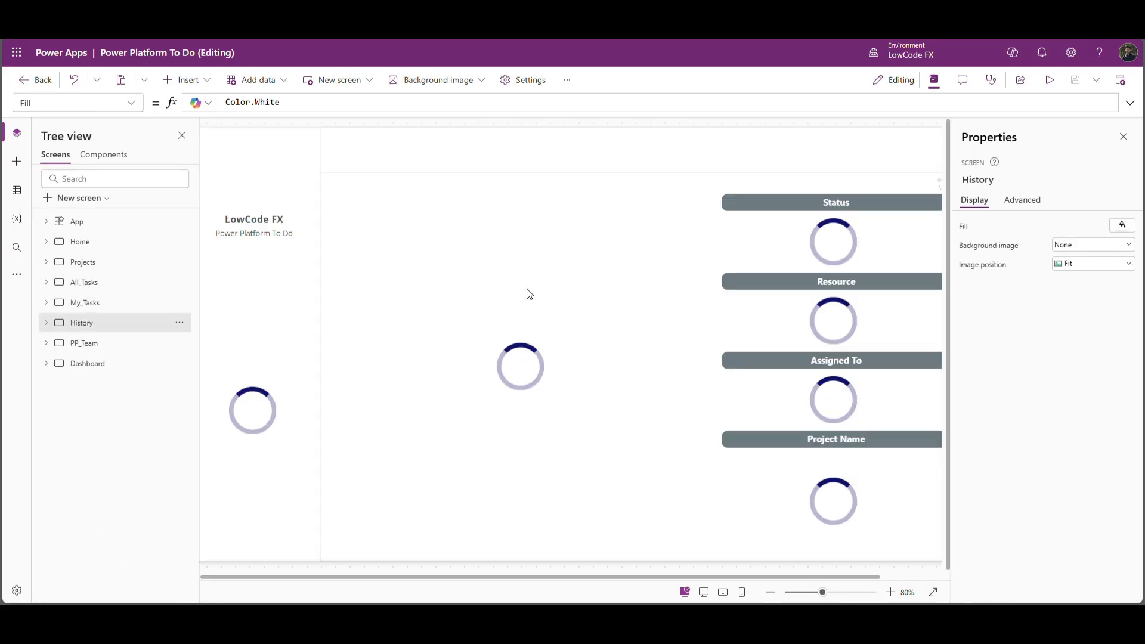
pyautogui.click(862, 178)
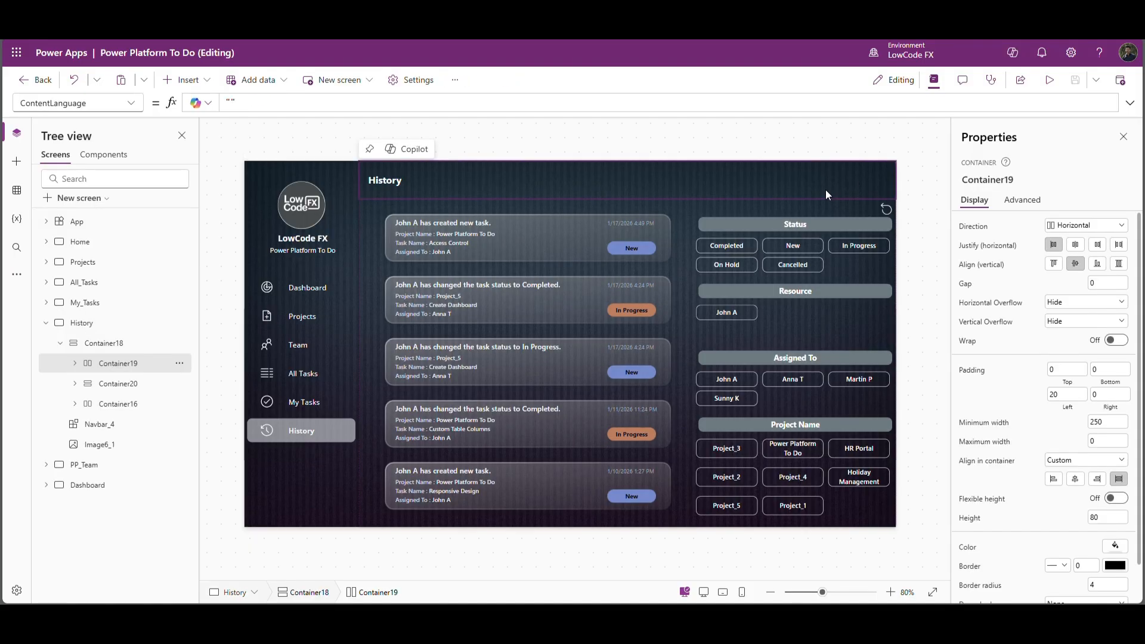
pyautogui.hotkey('ctrl', 'v')
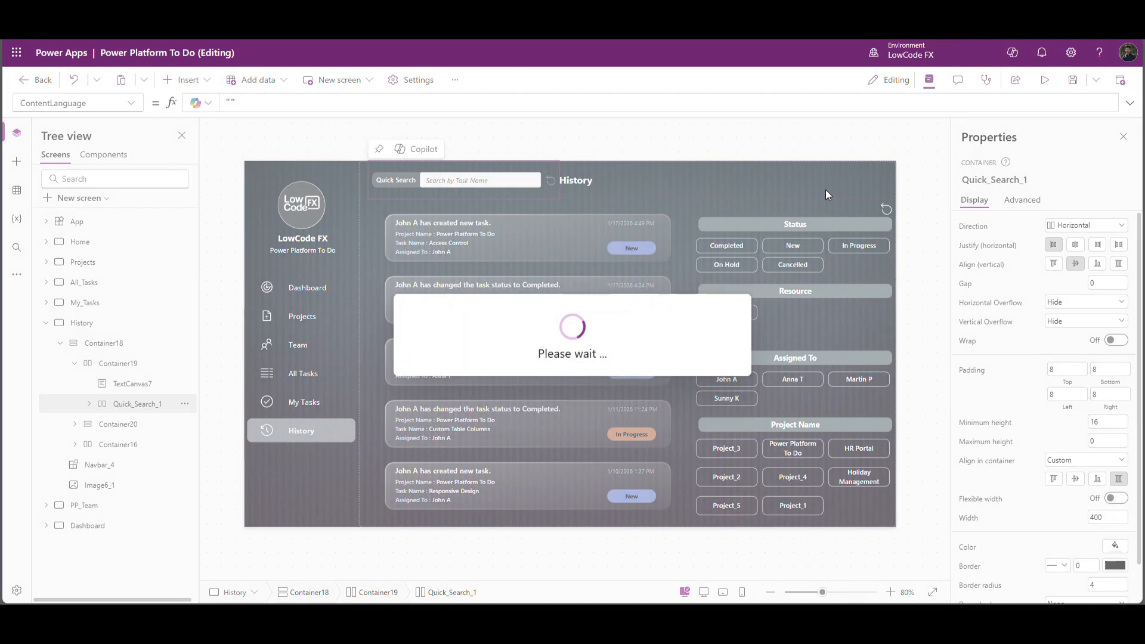
pyautogui.click(769, 196)
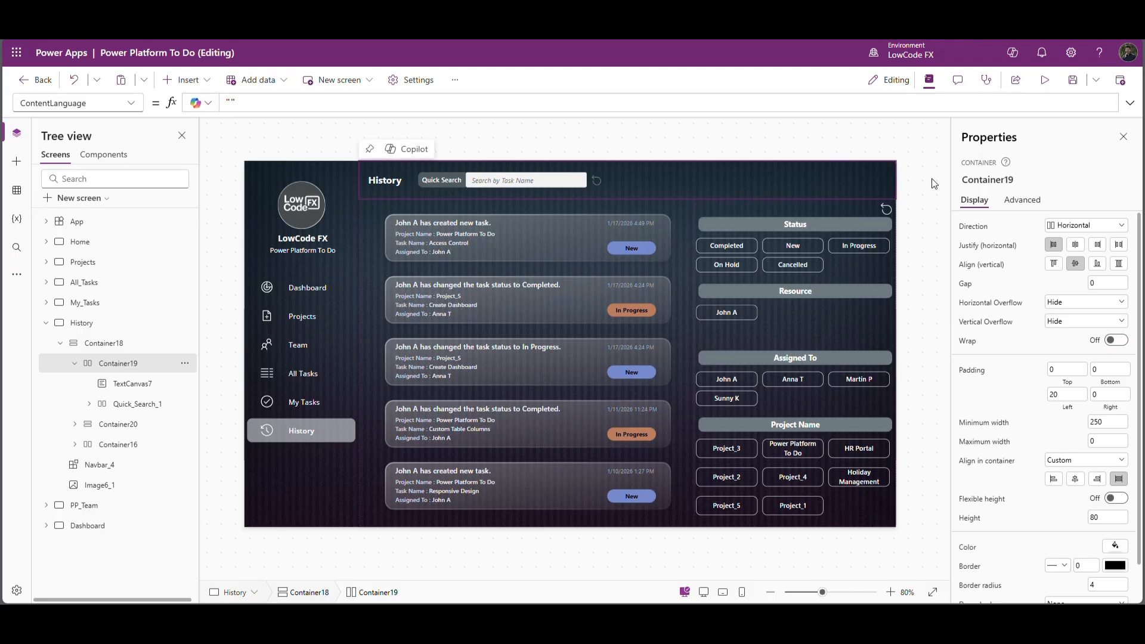
pyautogui.click(1119, 245)
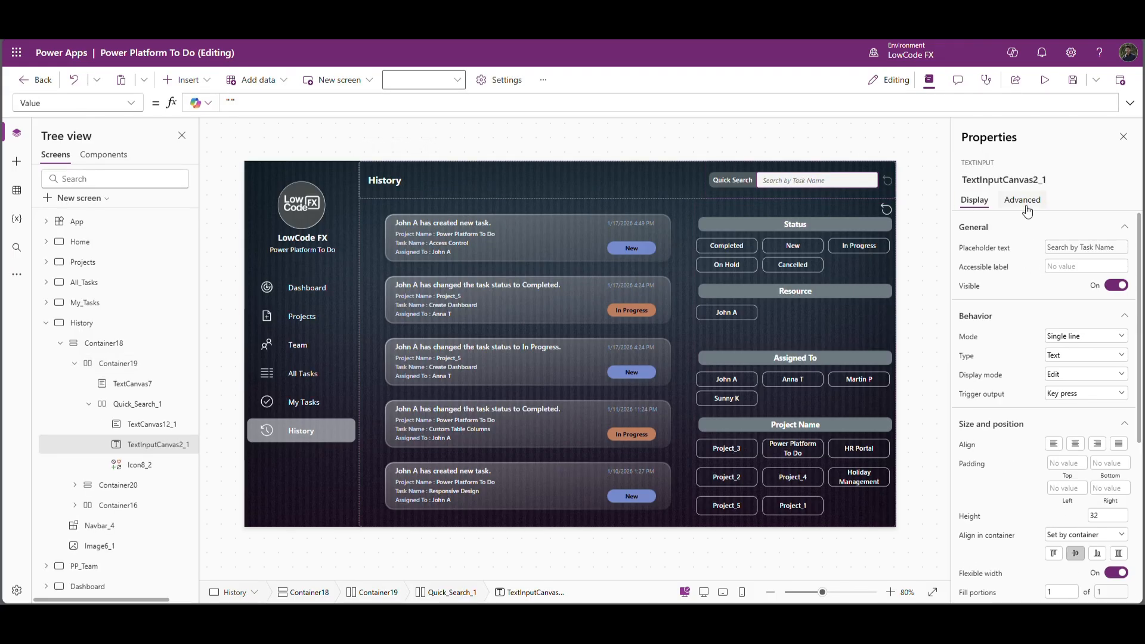
# Replace the timer-based placeholder formula of the History search input with the fixed text "Search by Task Name".
pyautogui.click(1067, 248)
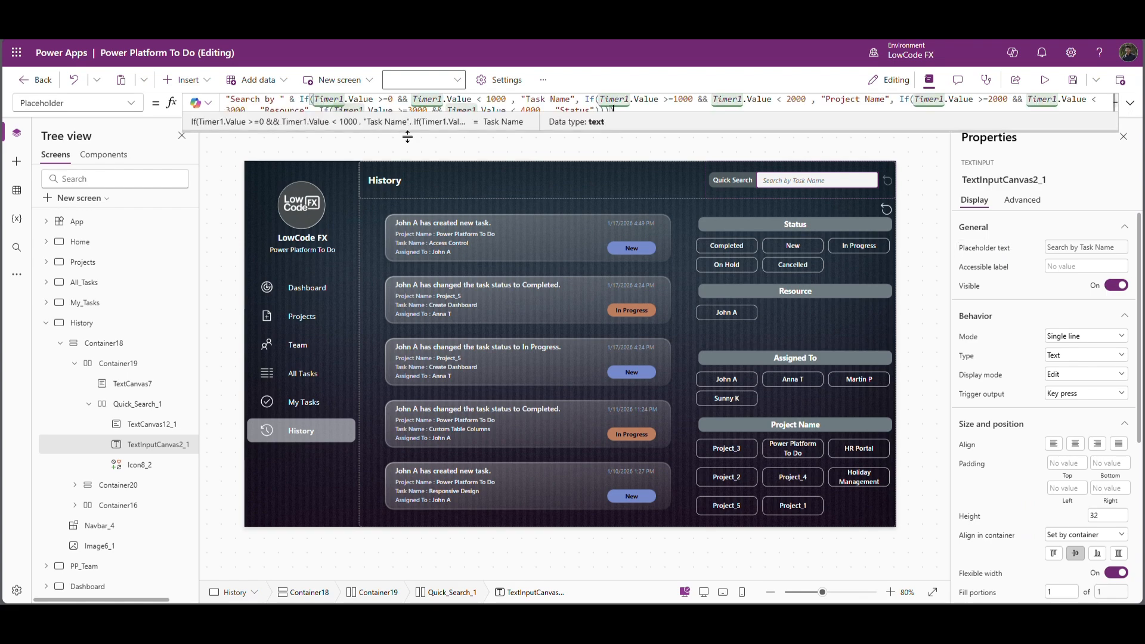
pyautogui.moveTo(407, 138); pyautogui.dragTo(410, 300)
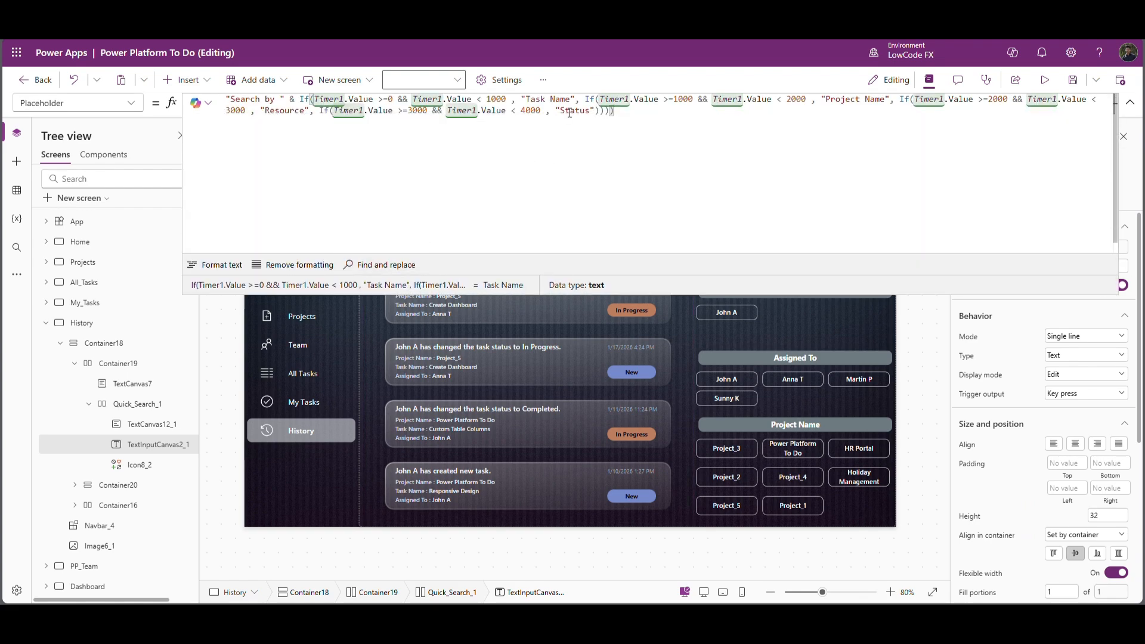
pyautogui.moveTo(517, 99); pyautogui.dragTo(338, 100)
pyautogui.moveTo(235, 105); pyautogui.dragTo(287, 99)
pyautogui.press('BackSpace')
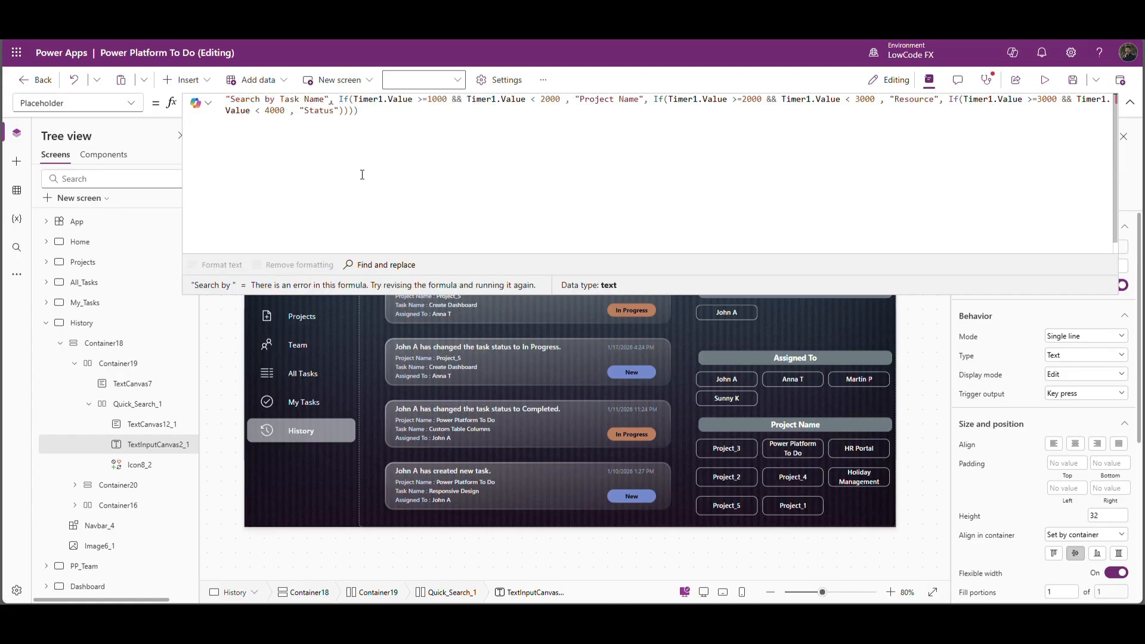
pyautogui.hotkey('ctrl', 'shift', 'End')
pyautogui.press('Delete')
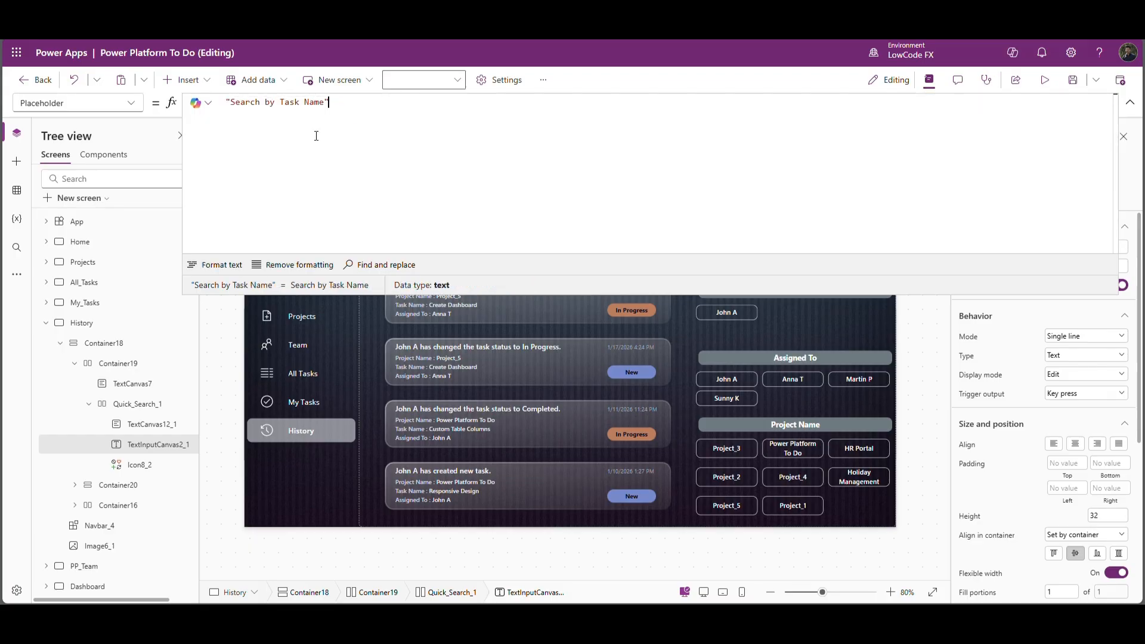
pyautogui.click(1129, 102)
pyautogui.click(924, 179)
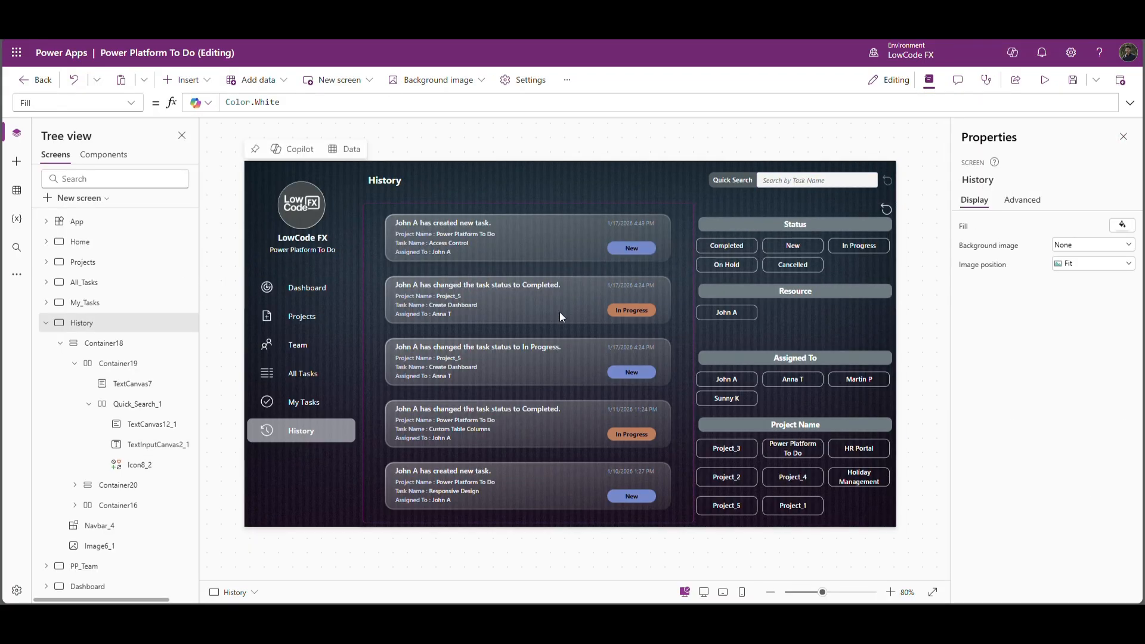
# Examine the filter conditions in the Items formula of the History screen's gallery.
pyautogui.click(484, 241)
pyautogui.moveTo(257, 112); pyautogui.dragTo(206, 351)
pyautogui.moveTo(228, 214); pyautogui.dragTo(229, 167)
pyautogui.click(516, 239)
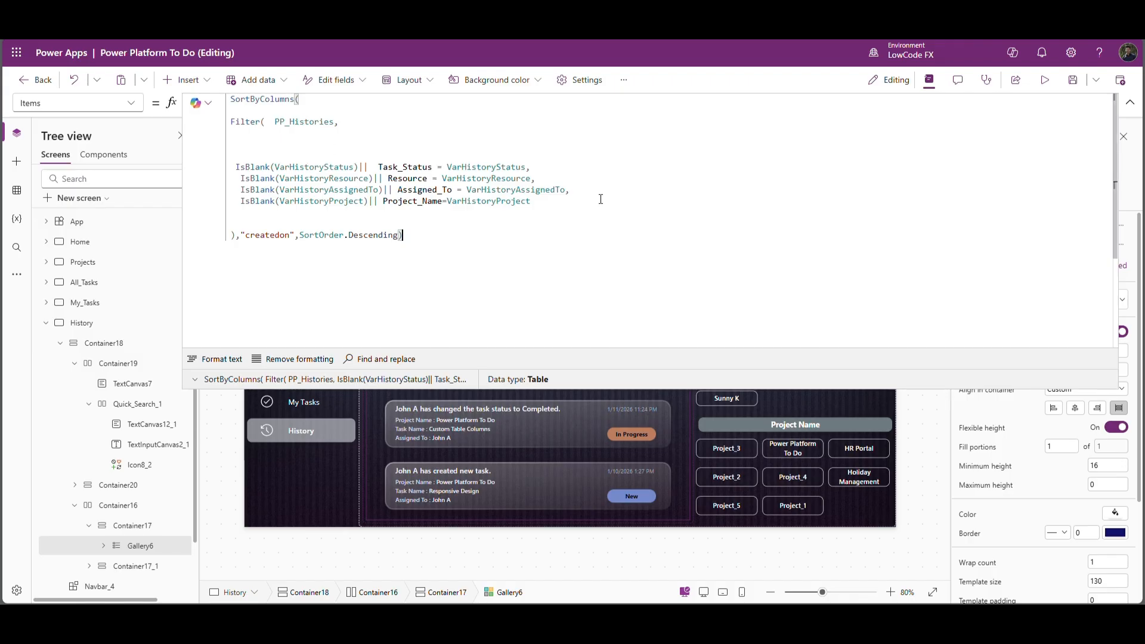
pyautogui.click(1130, 102)
# Copy the History search input's name, TextInputCanvas2_1, into the gallery's Items filter on the line above the status condition.
pyautogui.click(792, 187)
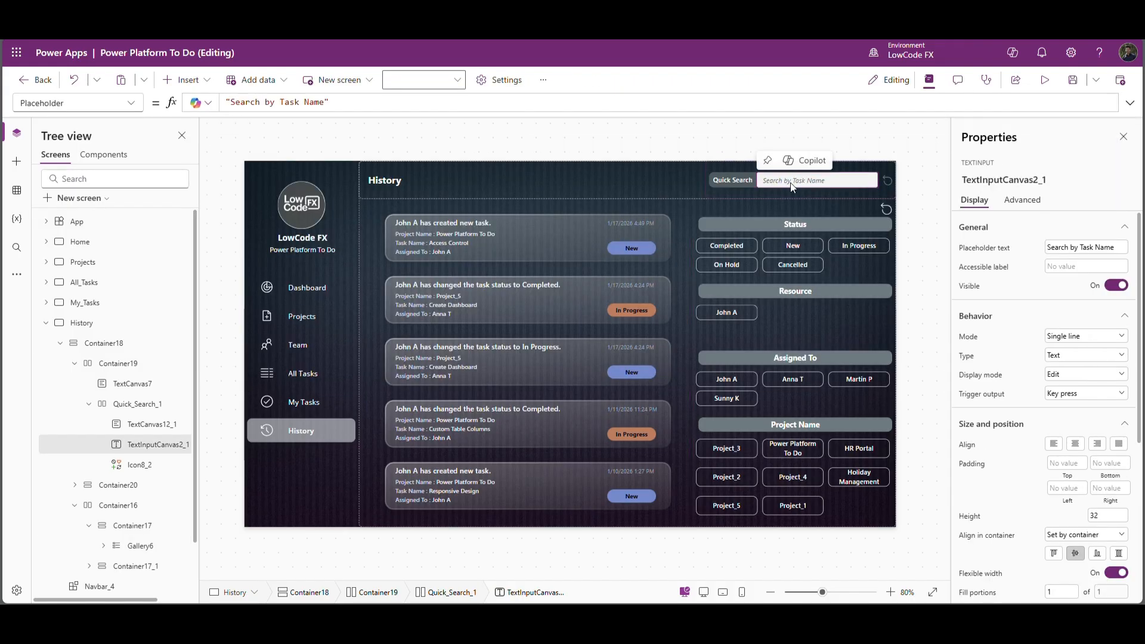
pyautogui.click(1053, 180)
pyautogui.hotkey('ctrl', 'c')
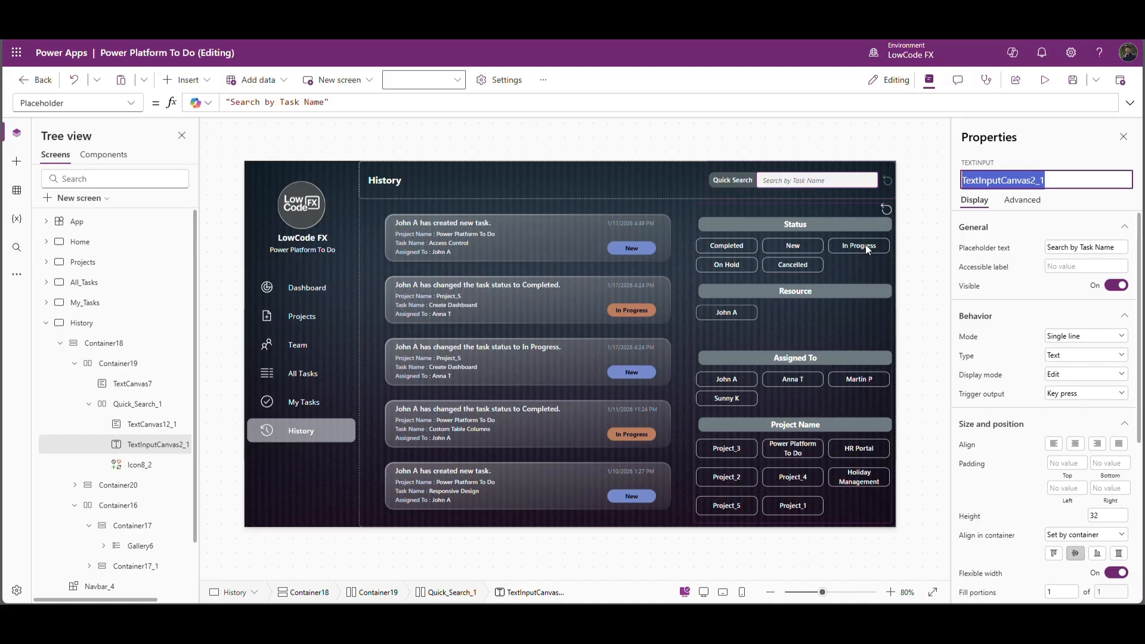
pyautogui.click(599, 387)
pyautogui.click(1121, 110)
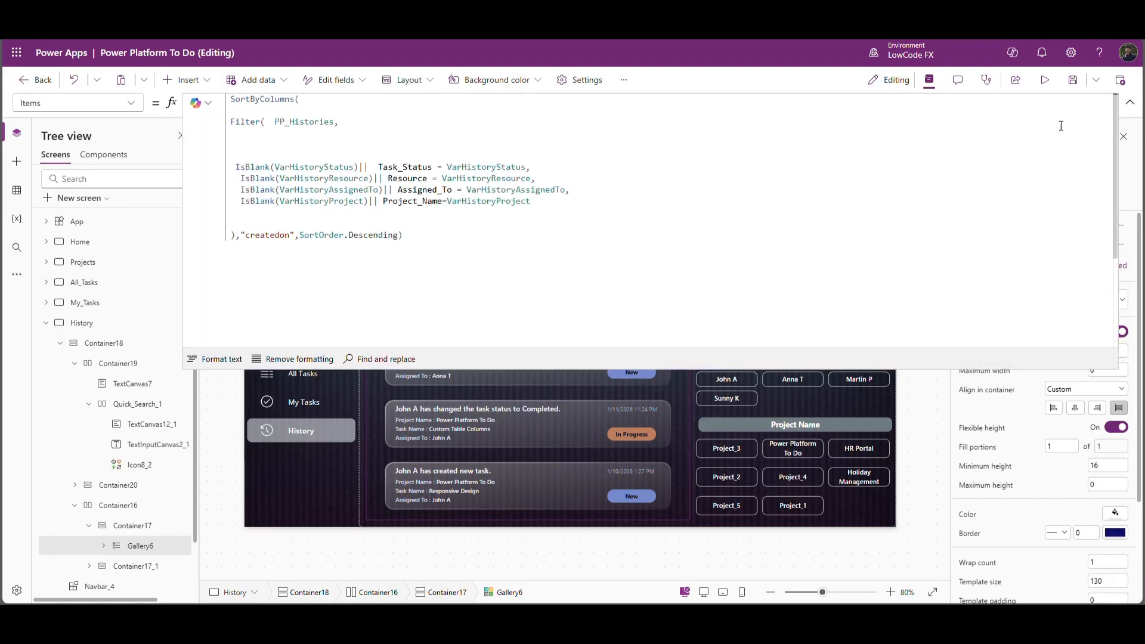
pyautogui.click(395, 223)
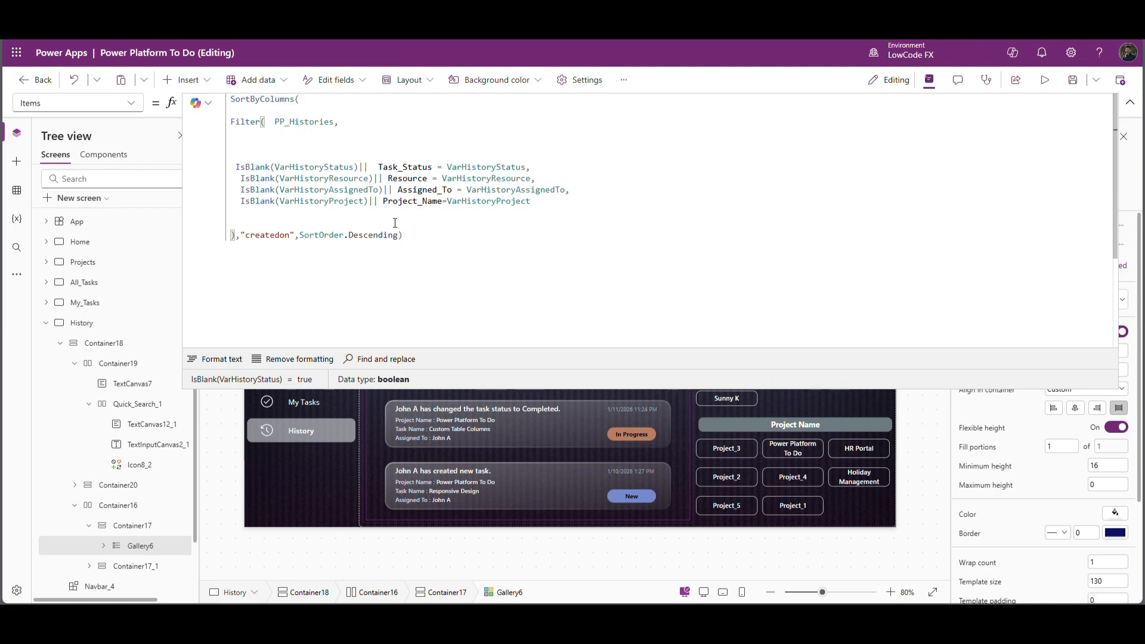
pyautogui.hotkey('ctrl', 'v')
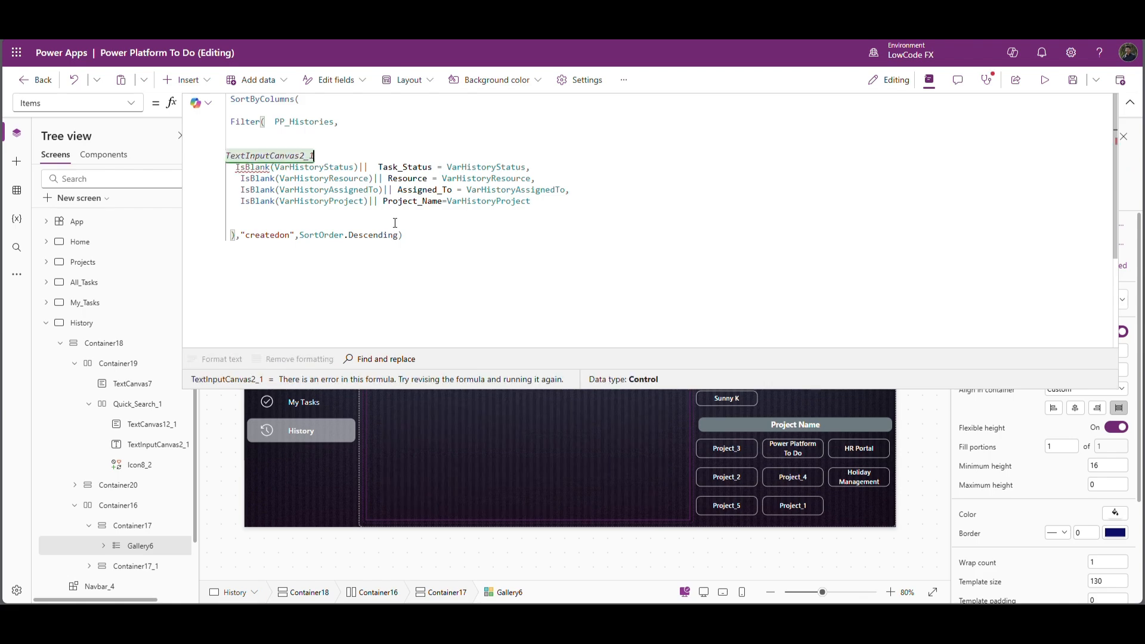
# Wrap TextInputCanvas2_1 in an IsBlank() check and follow it with the || operator in the gallery's Items filter.
pyautogui.moveTo(278, 174); pyautogui.dragTo(243, 162)
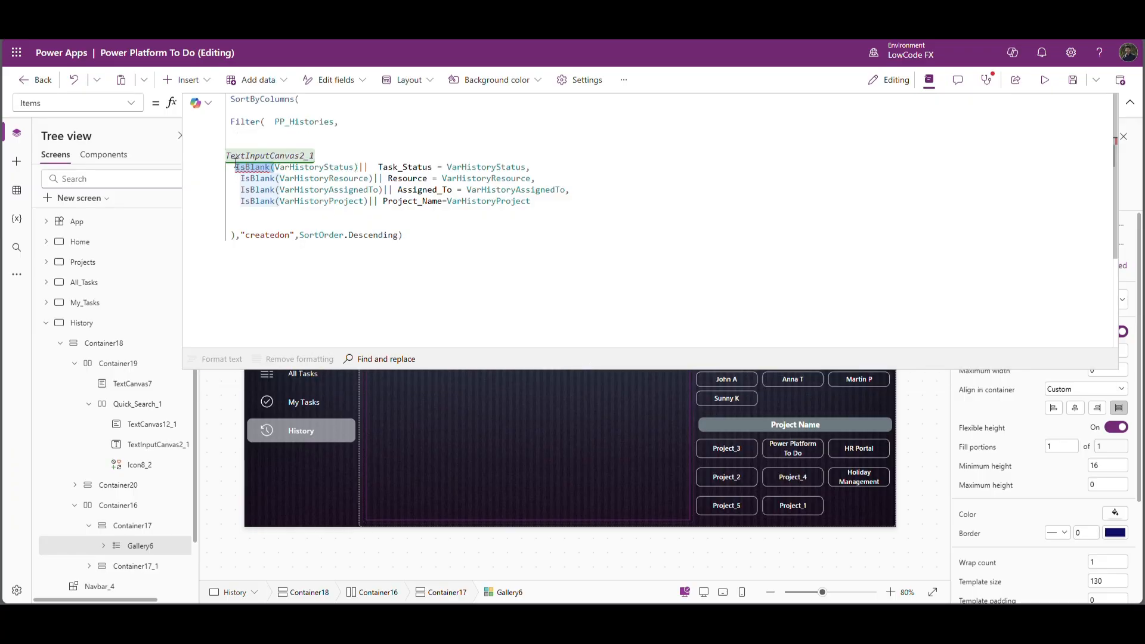
pyautogui.hotkey('ctrl', 'c')
pyautogui.click(226, 156)
pyautogui.hotkey('ctrl', 'v')
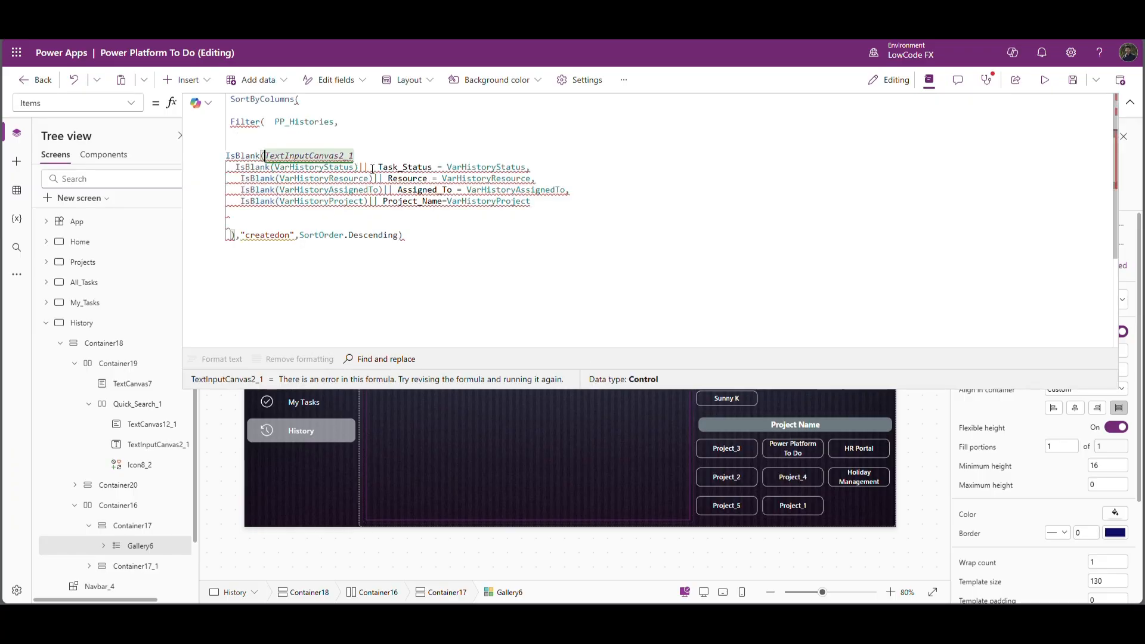
pyautogui.click(363, 161)
pyautogui.write(') ||')
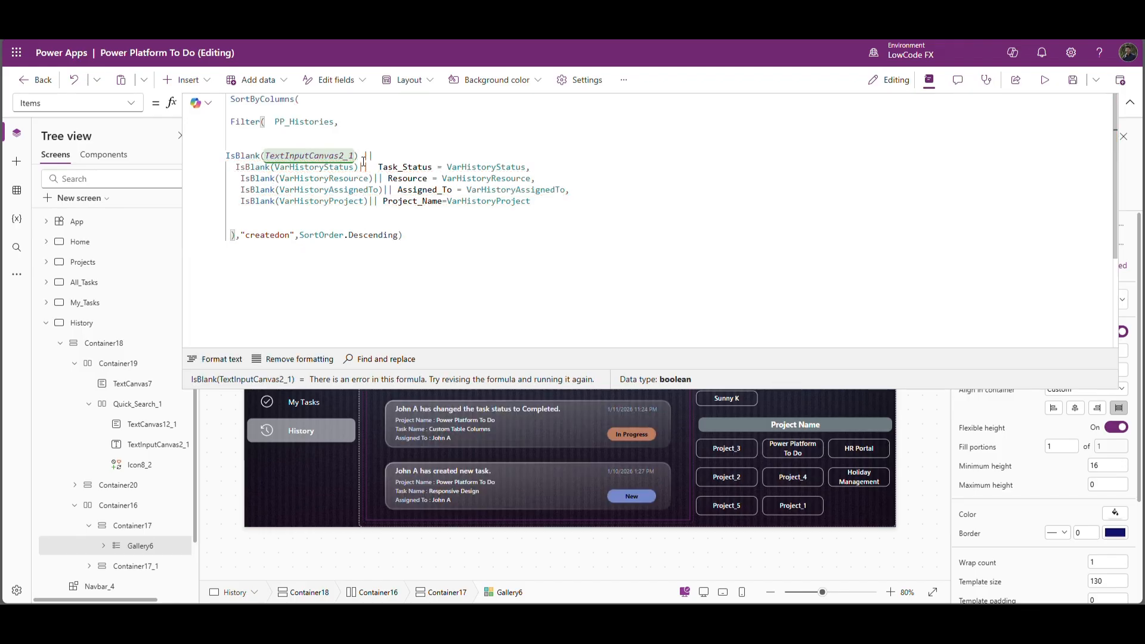
# Complete the search condition in the gallery's Items filter with TextInputCanvas2_1.Value in Task_Name followed by a comma.
pyautogui.doubleClick(331, 156)
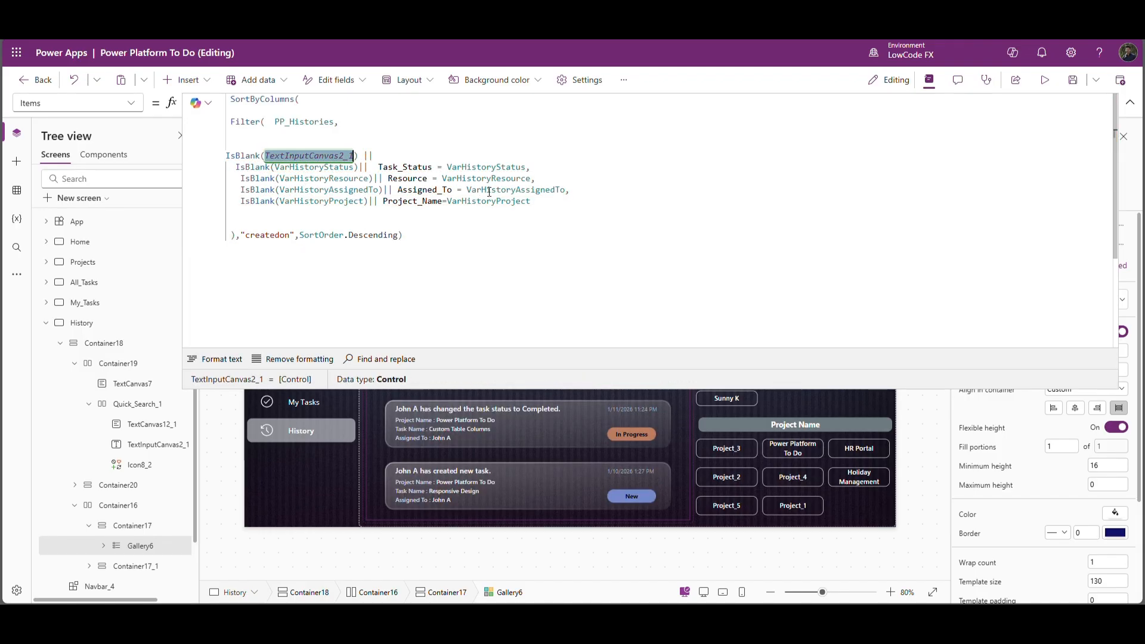
pyautogui.hotkey('ctrl', 'c')
pyautogui.click(393, 156)
pyautogui.hotkey('ctrl', 'v')
pyautogui.write('.v')
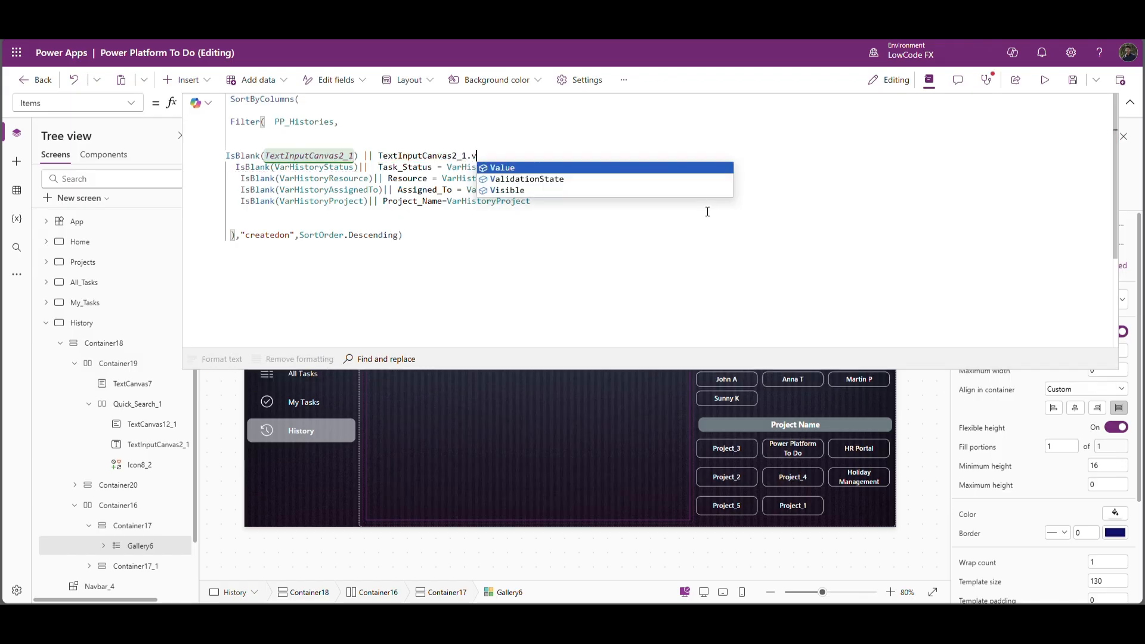
pyautogui.press('Tab')
pyautogui.write('i')
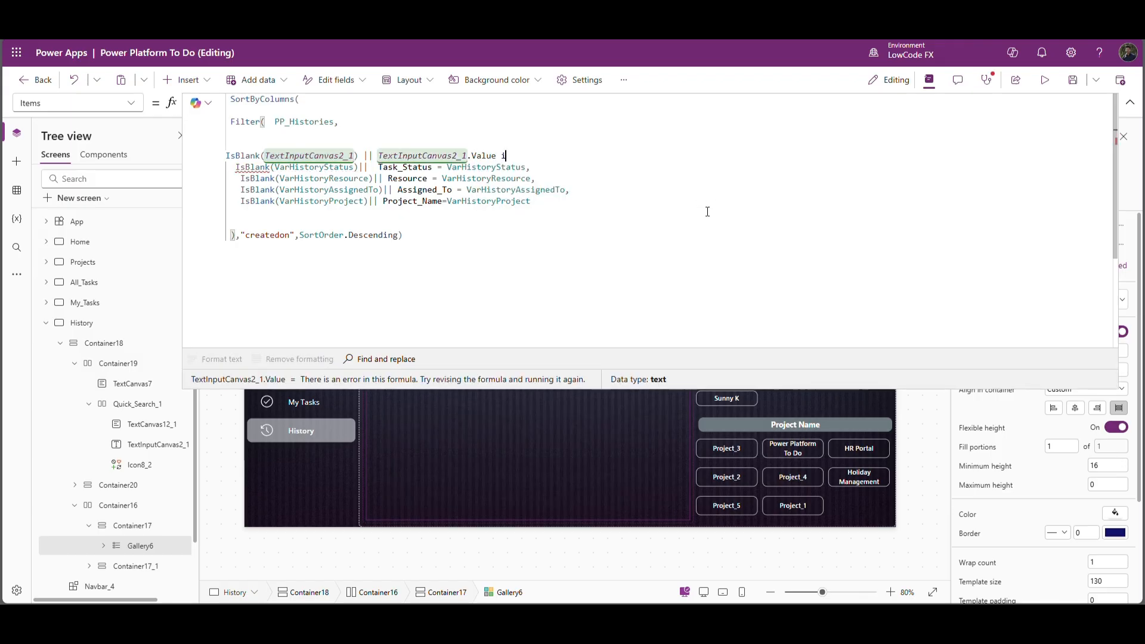
pyautogui.write('n')
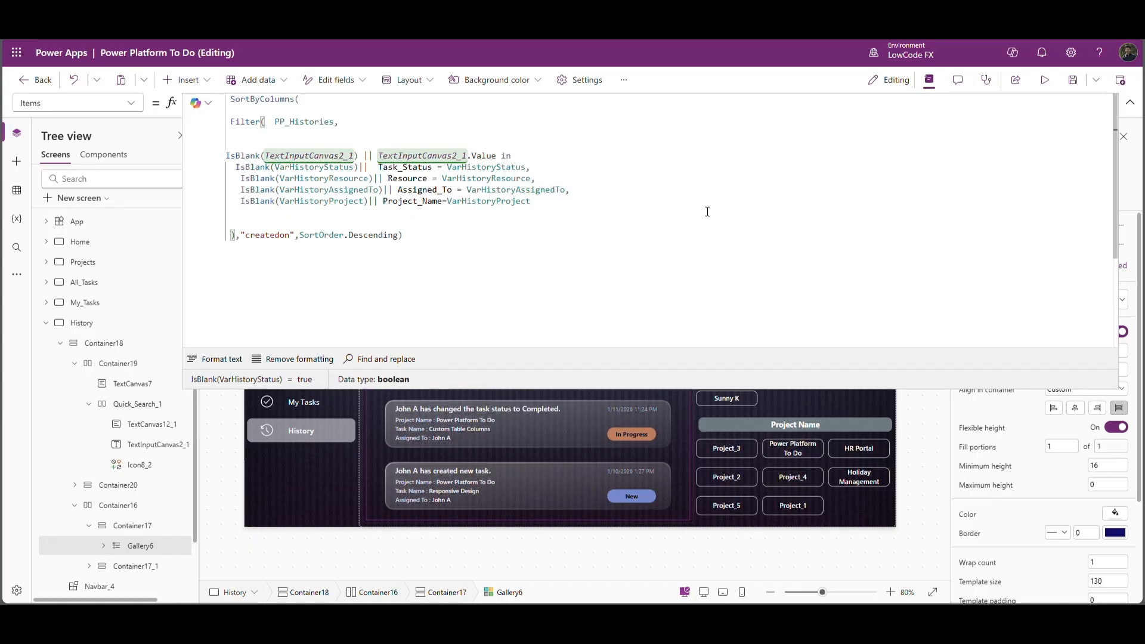
pyautogui.write(' tas')
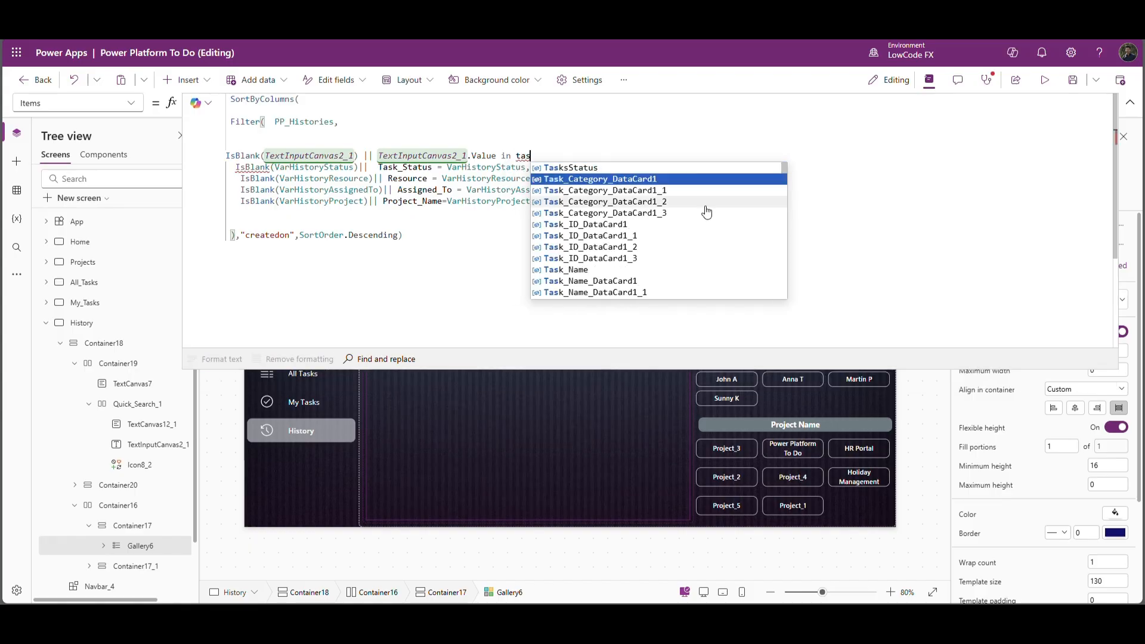
pyautogui.press('Down')
pyautogui.press('Down')
pyautogui.press('Down')
pyautogui.press('Down')
pyautogui.press('Down')
pyautogui.press('Tab')
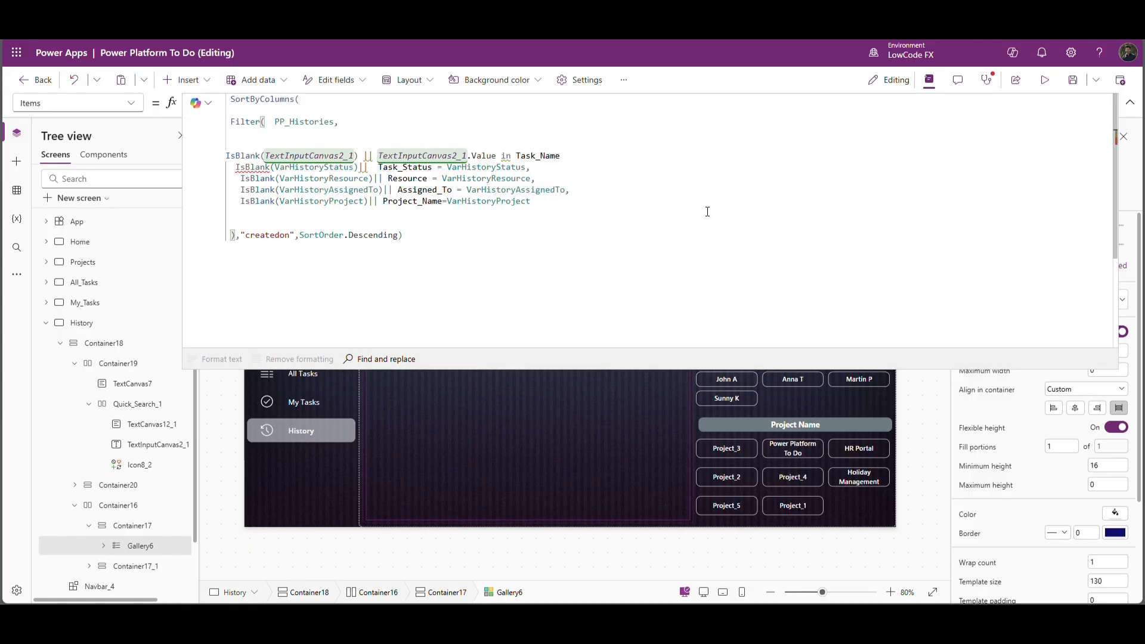
pyautogui.write(',')
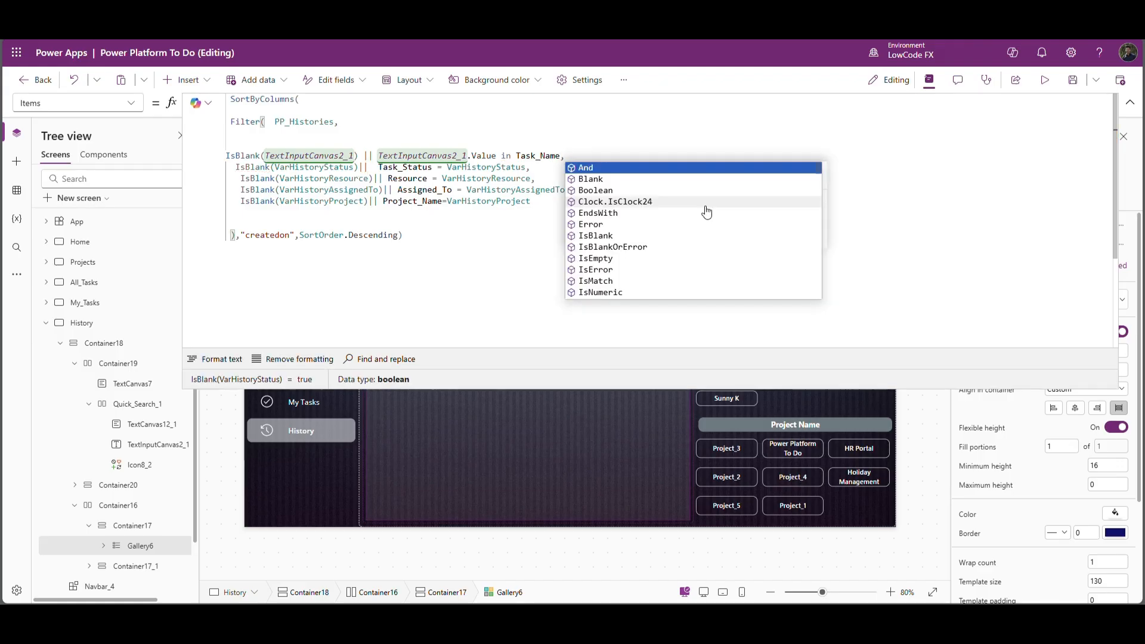
# Preview the History screen, search by task name for "dashboard", and examine the matching history cards.
pyautogui.click(1046, 82)
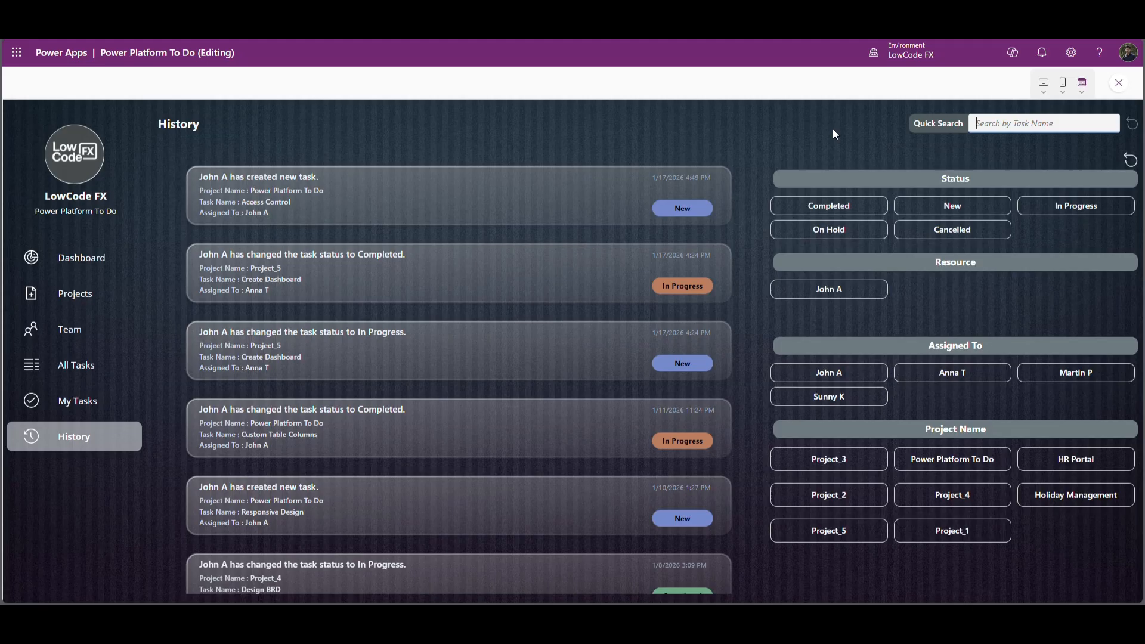
pyautogui.write('dash')
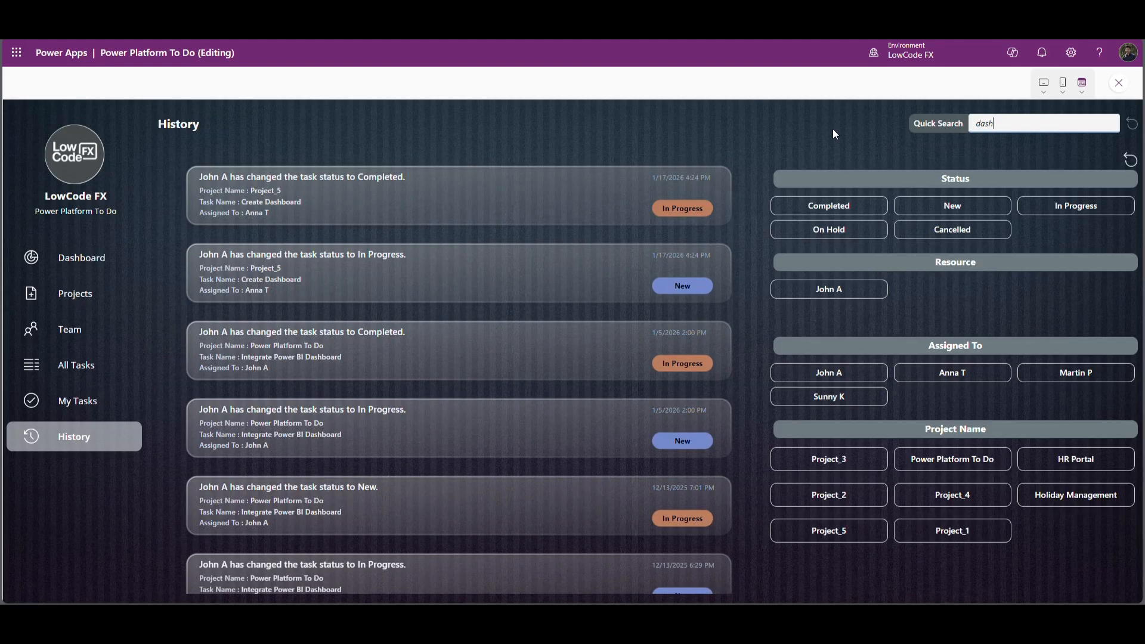
pyautogui.write('board')
pyautogui.scroll(-5, 298, 417)
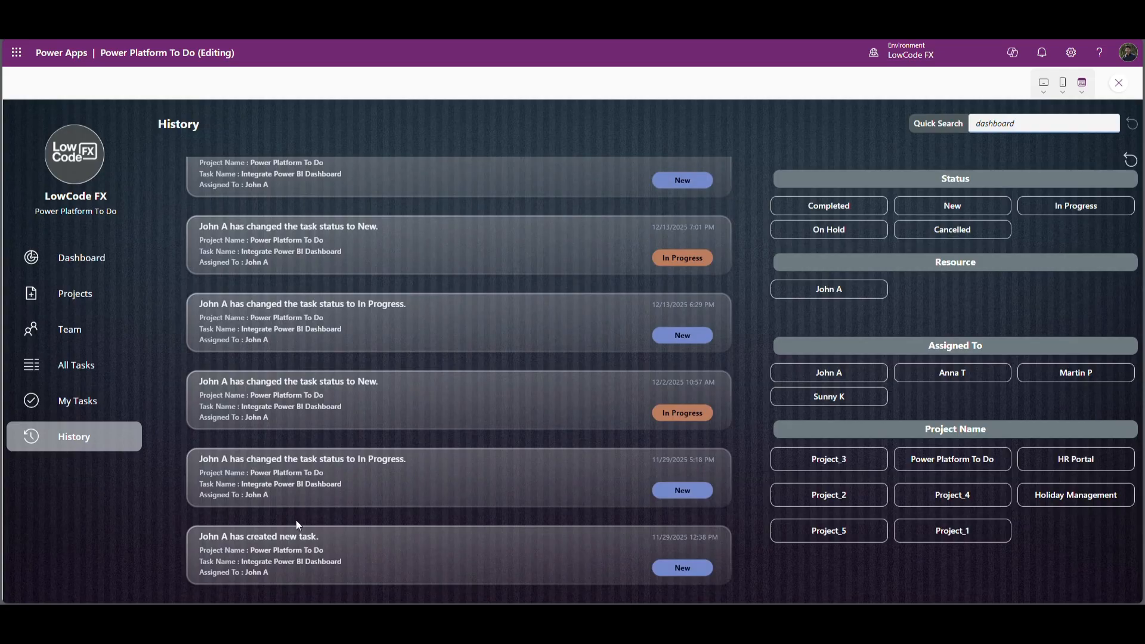
pyautogui.scroll(5, 296, 520)
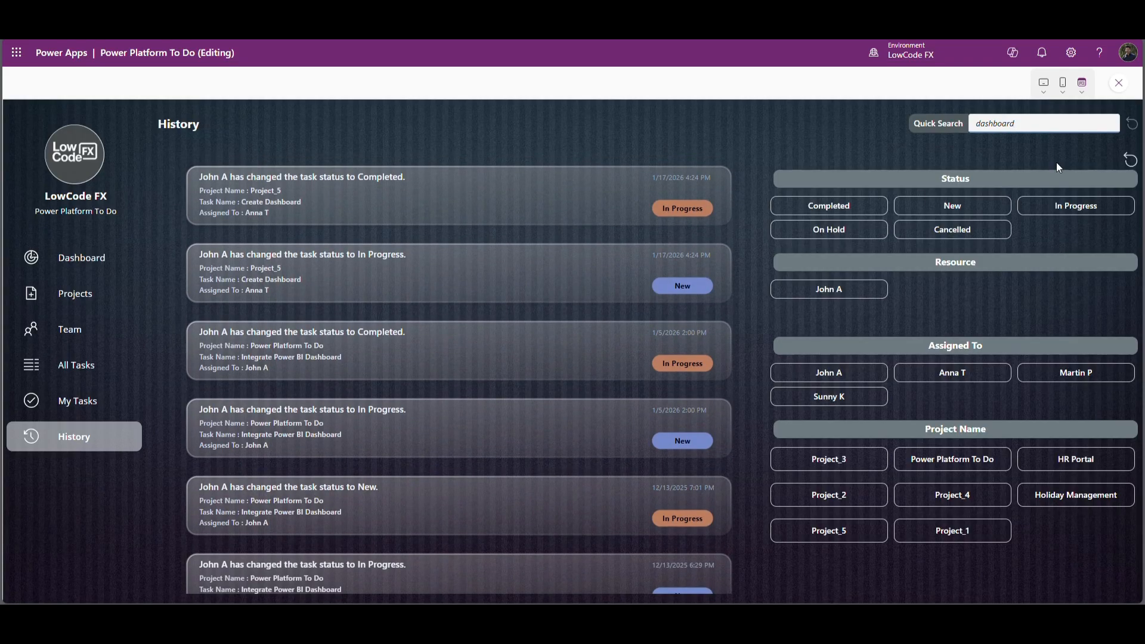
# Clear the Quick Search text on the History screen and look through the full history list.
pyautogui.moveTo(1057, 127); pyautogui.dragTo(889, 124)
pyautogui.press('BackSpace')
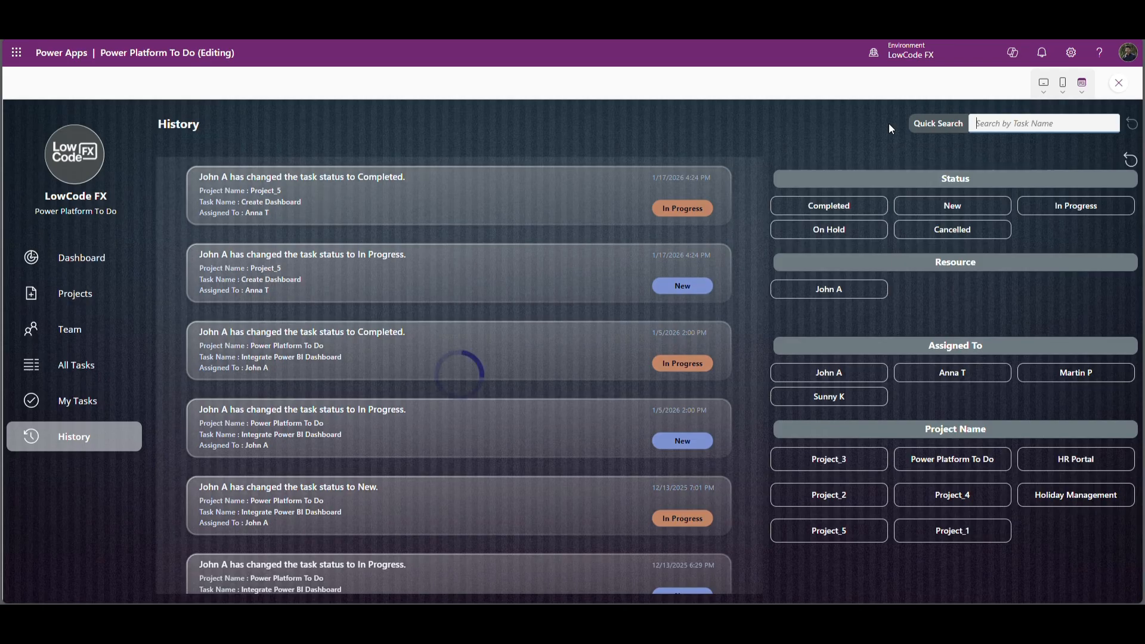
pyautogui.scroll(-3, 372, 501)
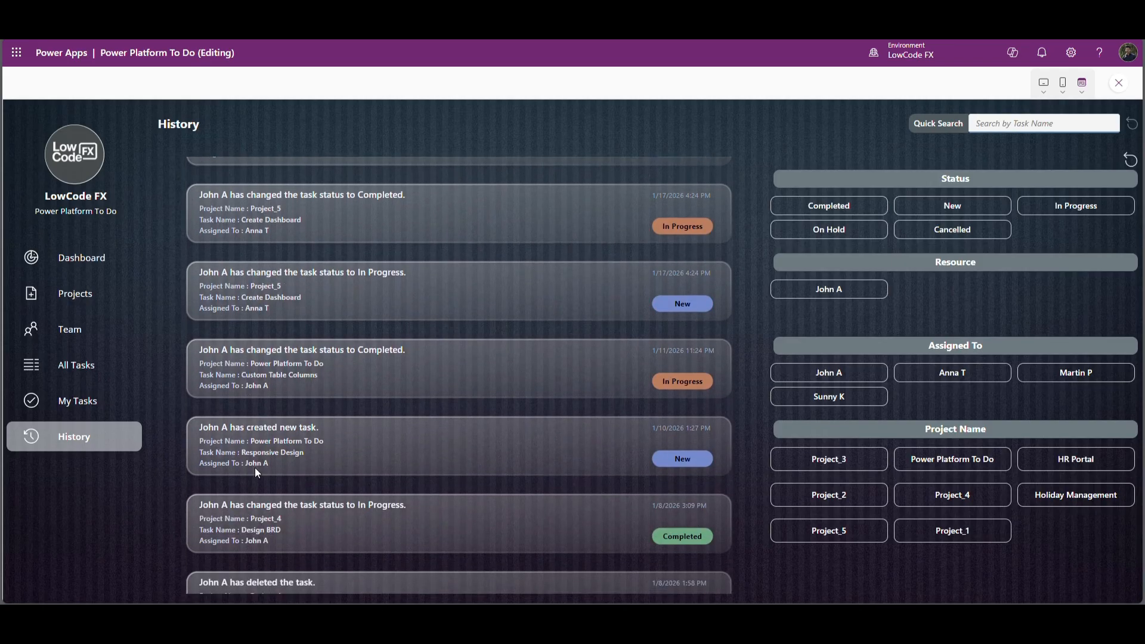
pyautogui.scroll(-3, 289, 481)
pyautogui.scroll(4, 279, 503)
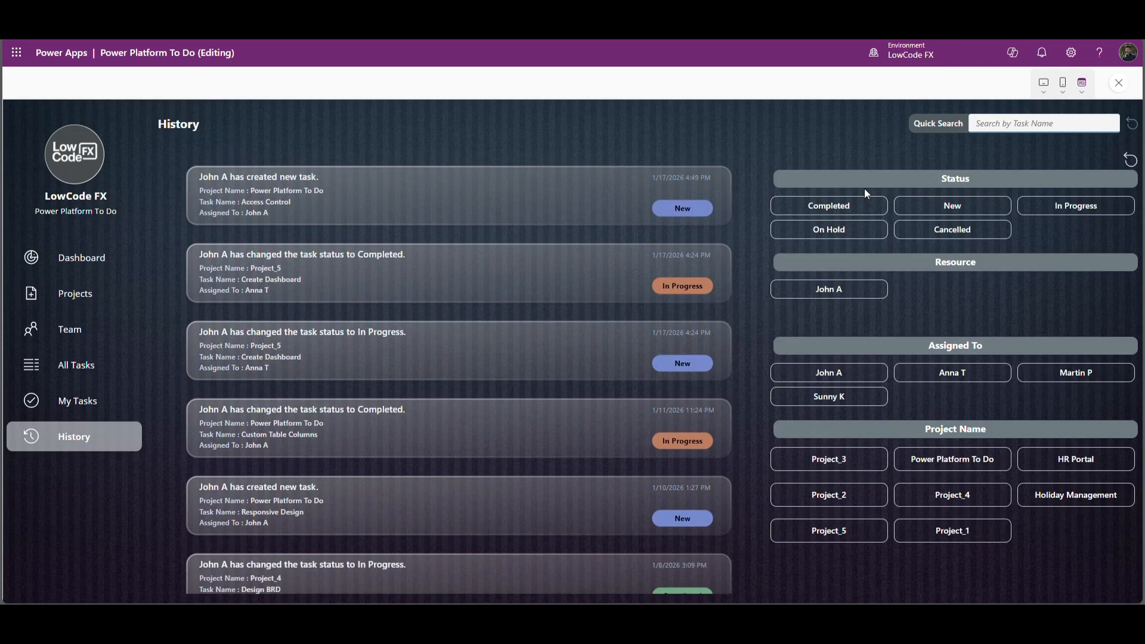
# Search the history by task name for "design", look through the matching cards, then clear the search and leave the preview.
pyautogui.click(1012, 129)
pyautogui.write('design')
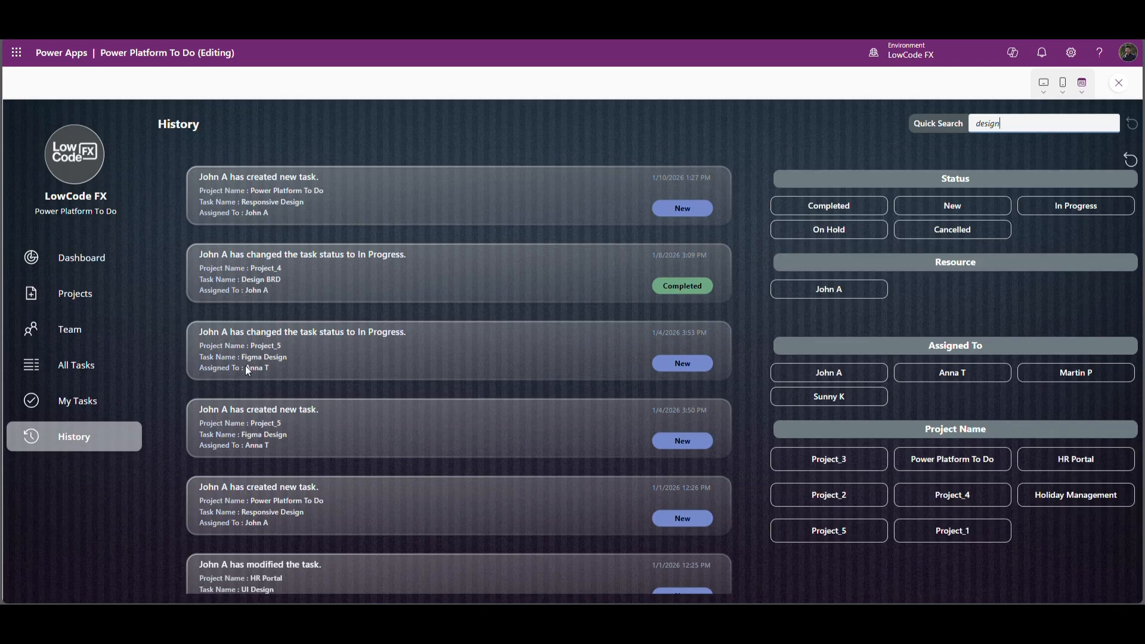
pyautogui.scroll(-1, 288, 439)
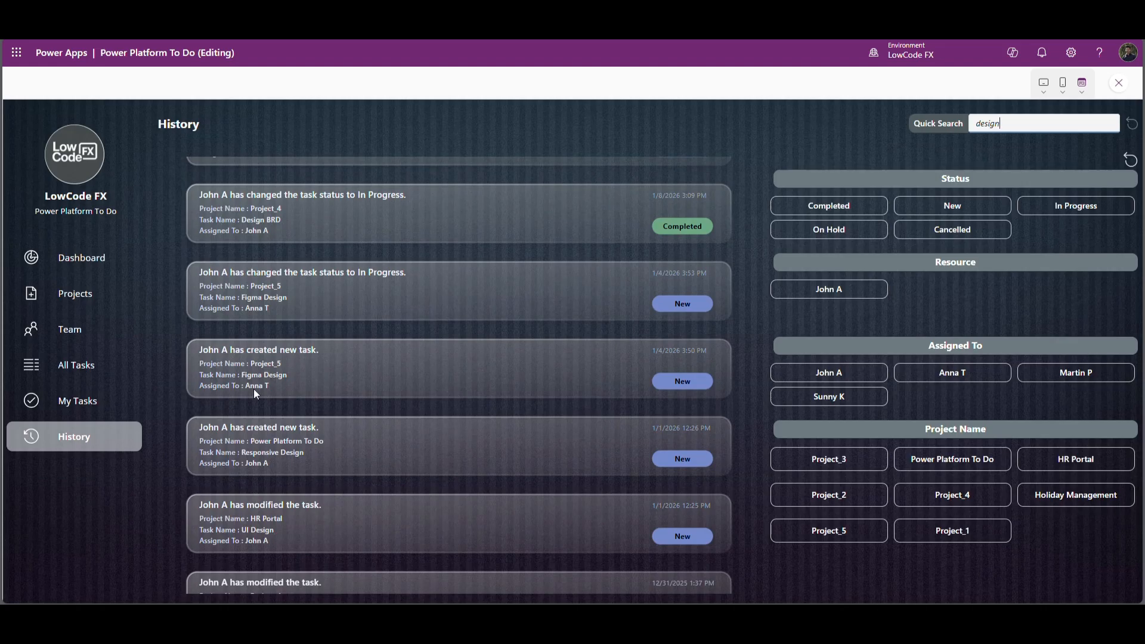
pyautogui.scroll(-4, 254, 391)
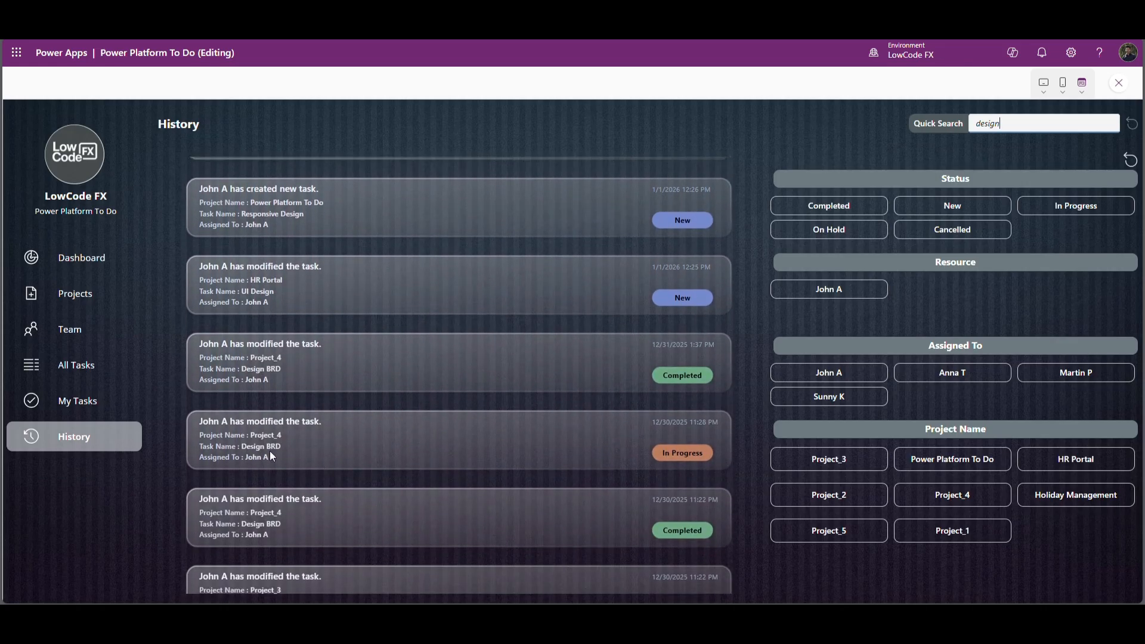
pyautogui.scroll(-3, 284, 524)
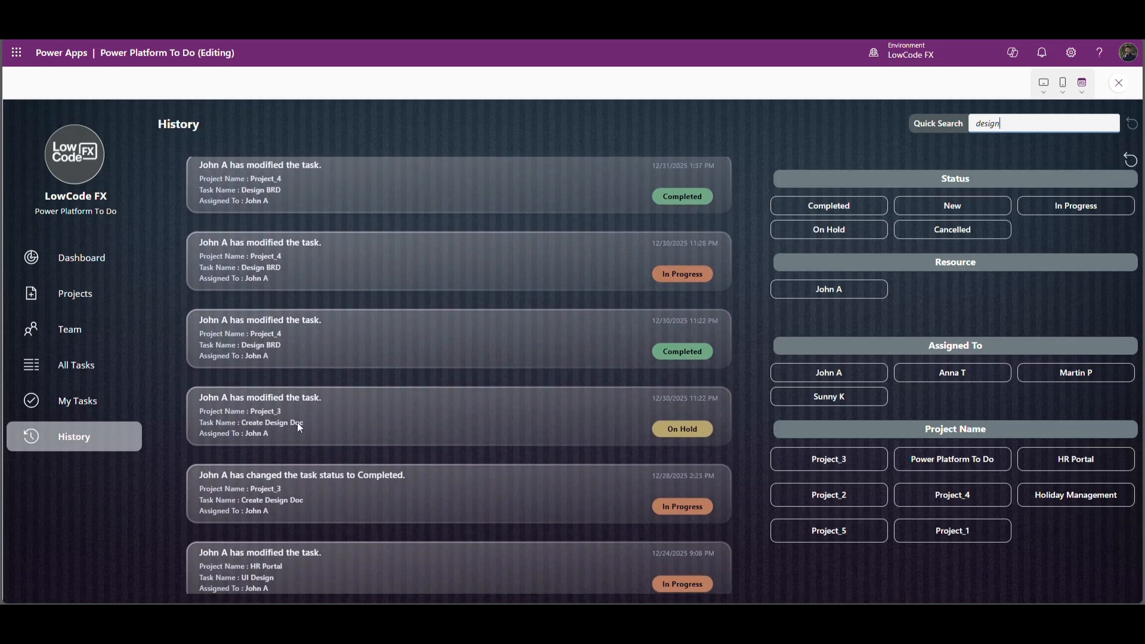
pyautogui.scroll(-3, 288, 513)
pyautogui.scroll(7, 328, 493)
pyautogui.scroll(4, 339, 485)
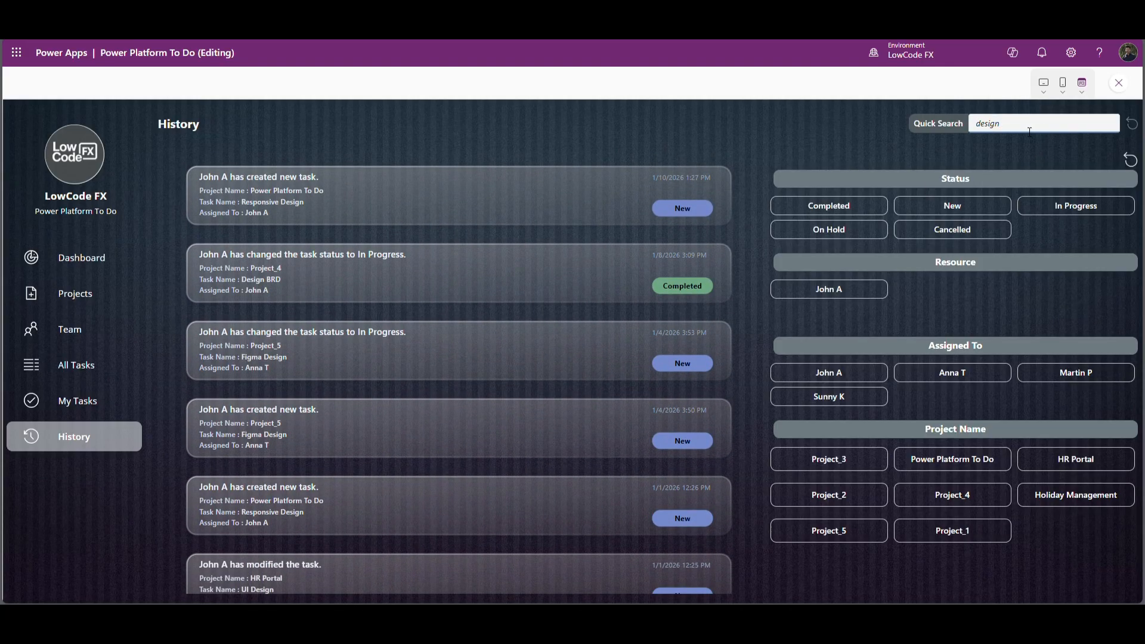
pyautogui.click(1132, 125)
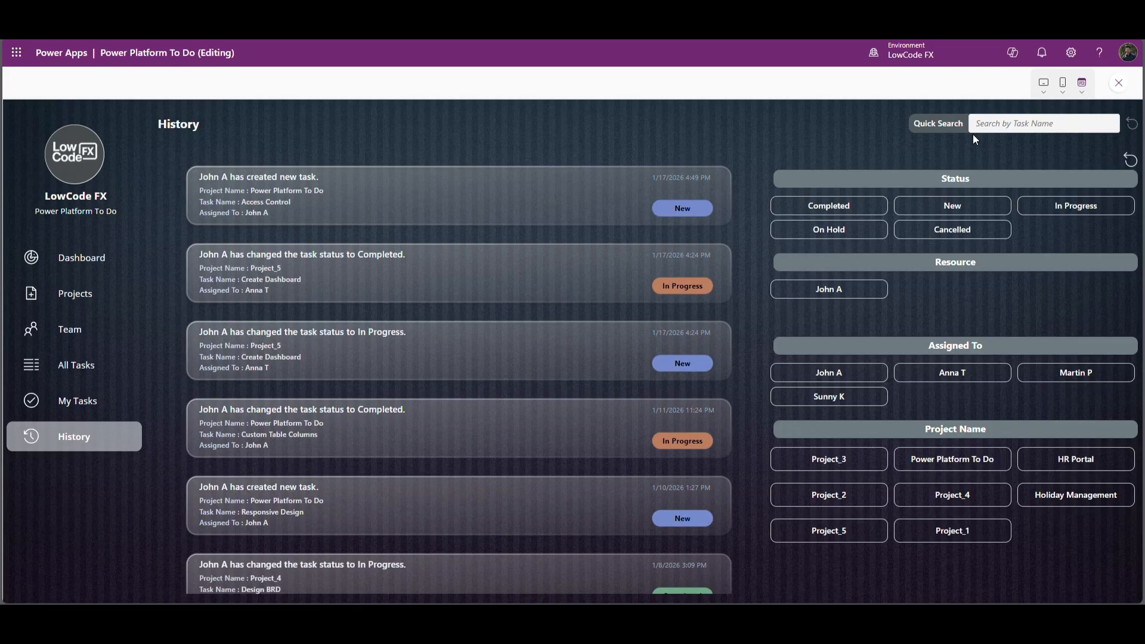
pyautogui.click(1117, 82)
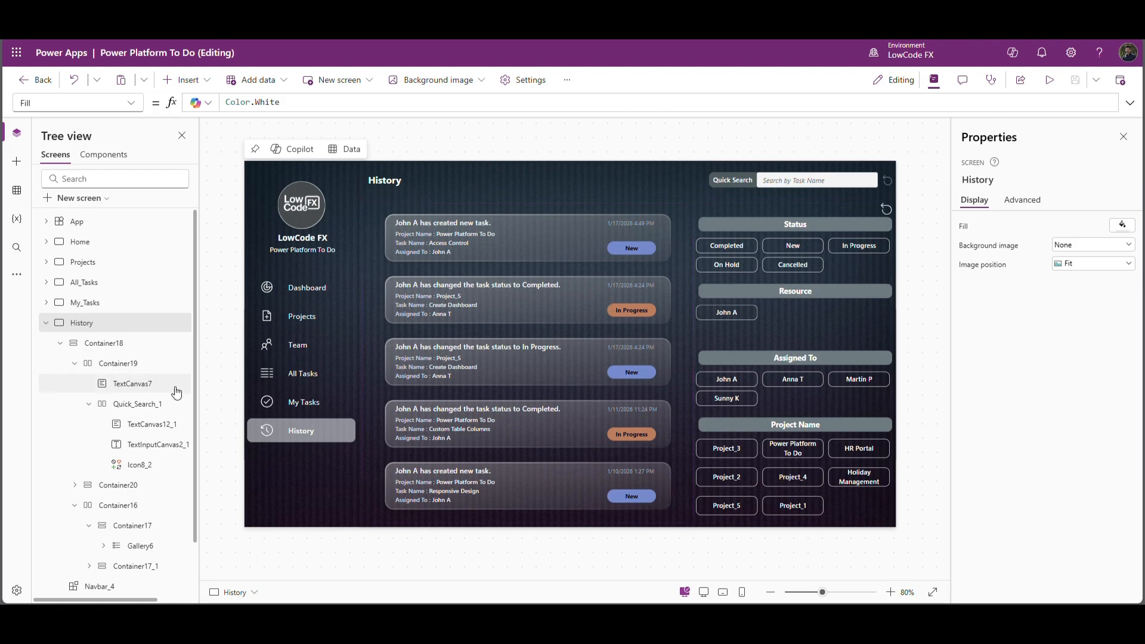
# Add Reset(Gallery6) on a new line after Refresh(PP_Histories); in the History screen's OnVisible formula.
pyautogui.click(502, 343)
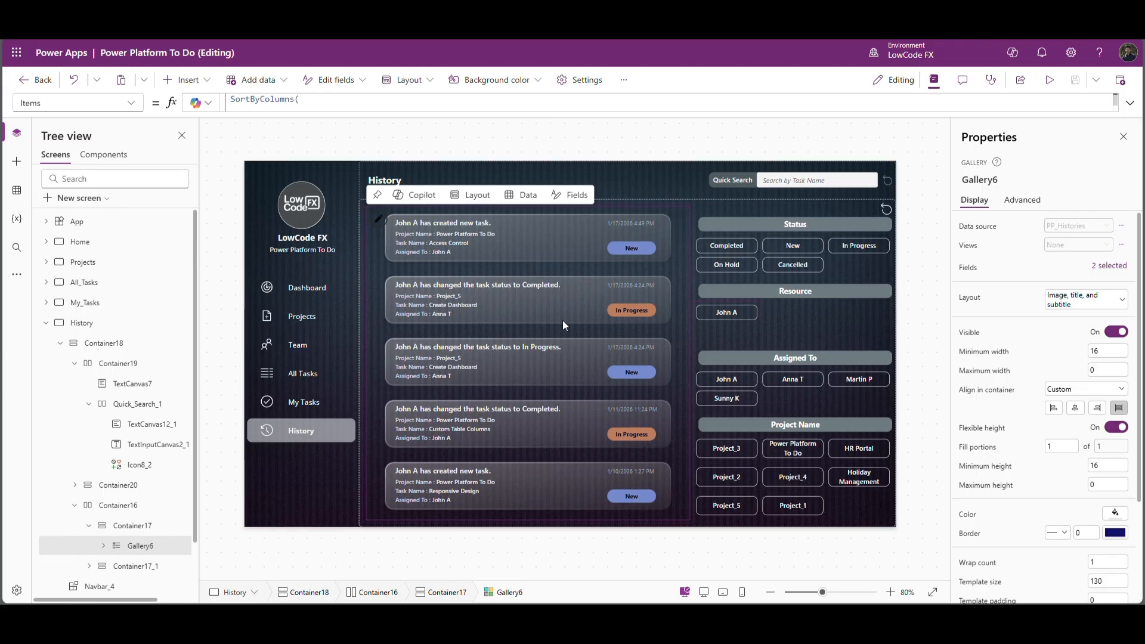
pyautogui.click(990, 180)
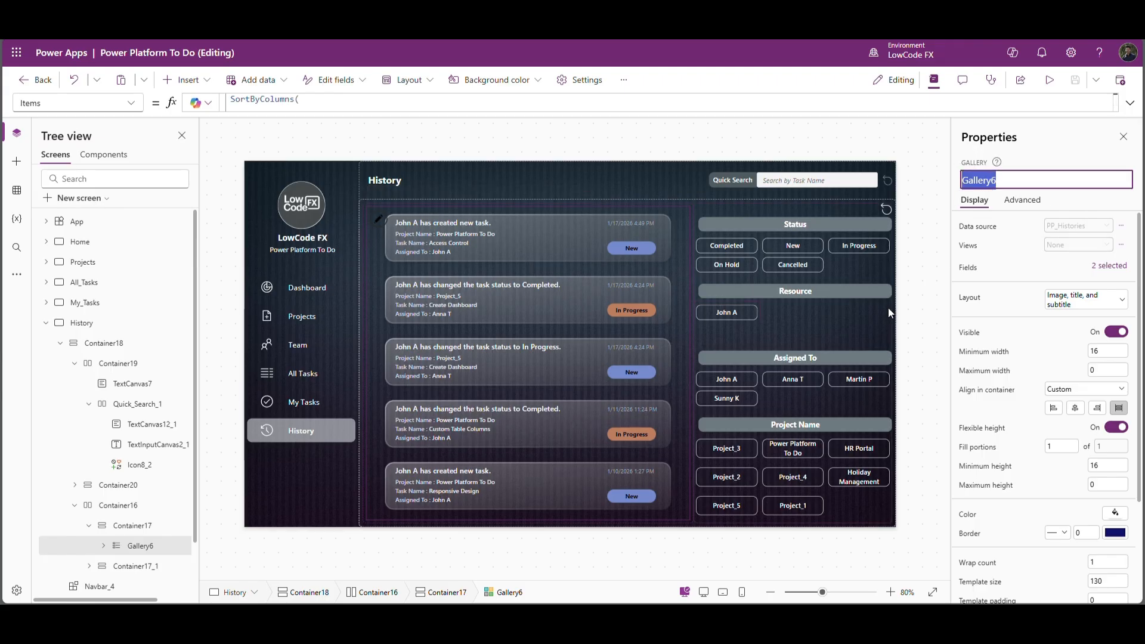
pyautogui.click(98, 325)
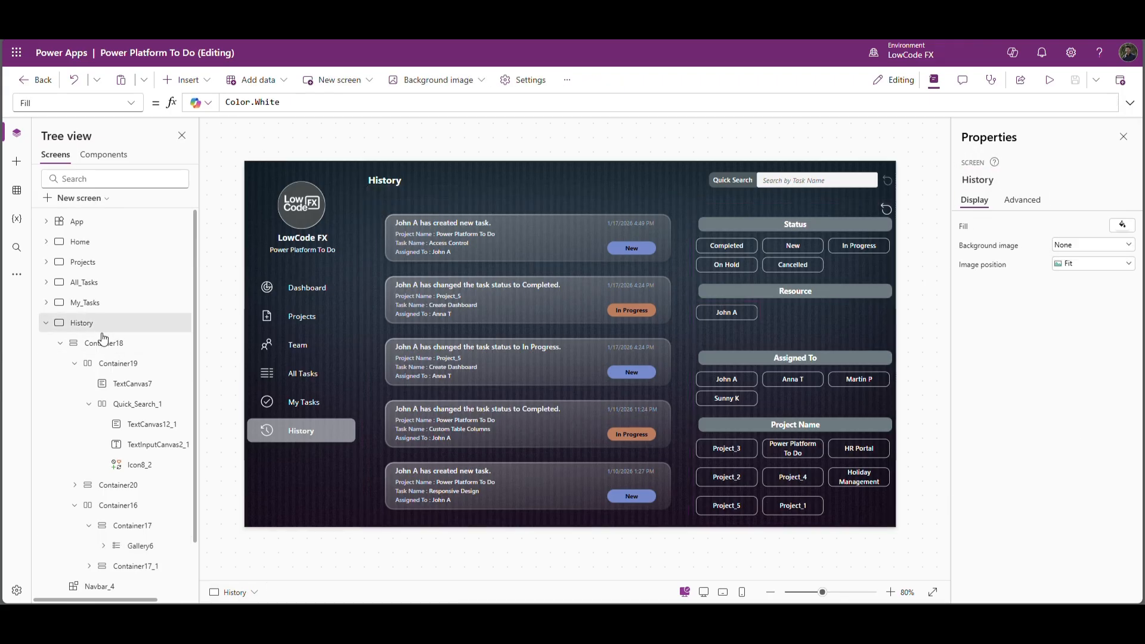
pyautogui.click(110, 106)
pyautogui.click(77, 282)
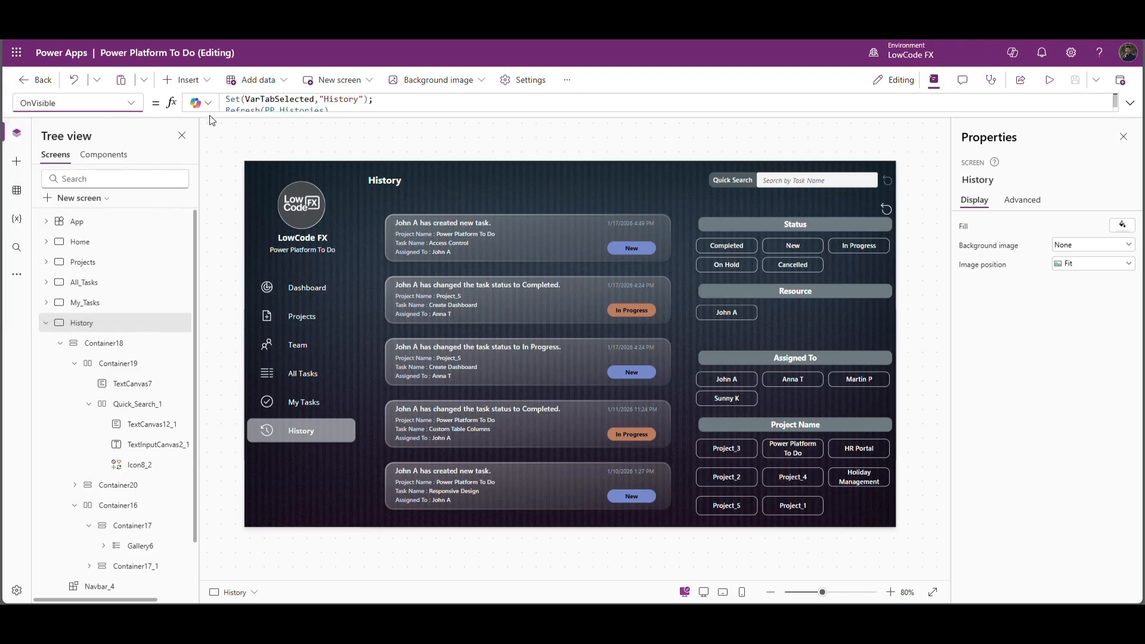
pyautogui.moveTo(219, 113); pyautogui.dragTo(210, 287)
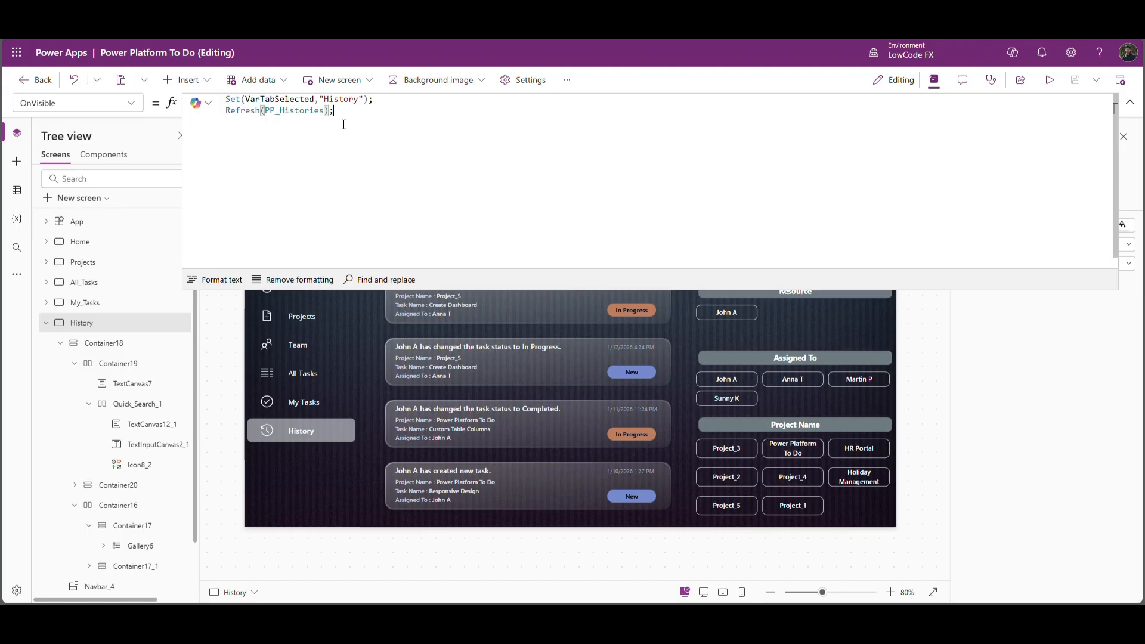
pyautogui.press('Return')
pyautogui.write('rese')
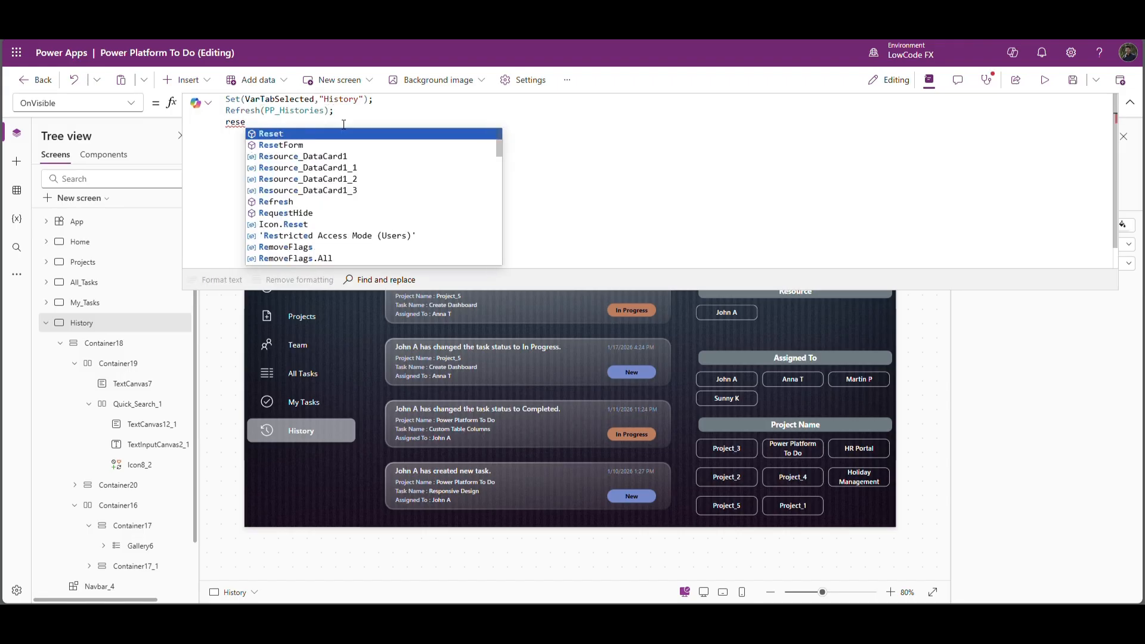
pyautogui.press('Tab')
pyautogui.write('Gallery6')
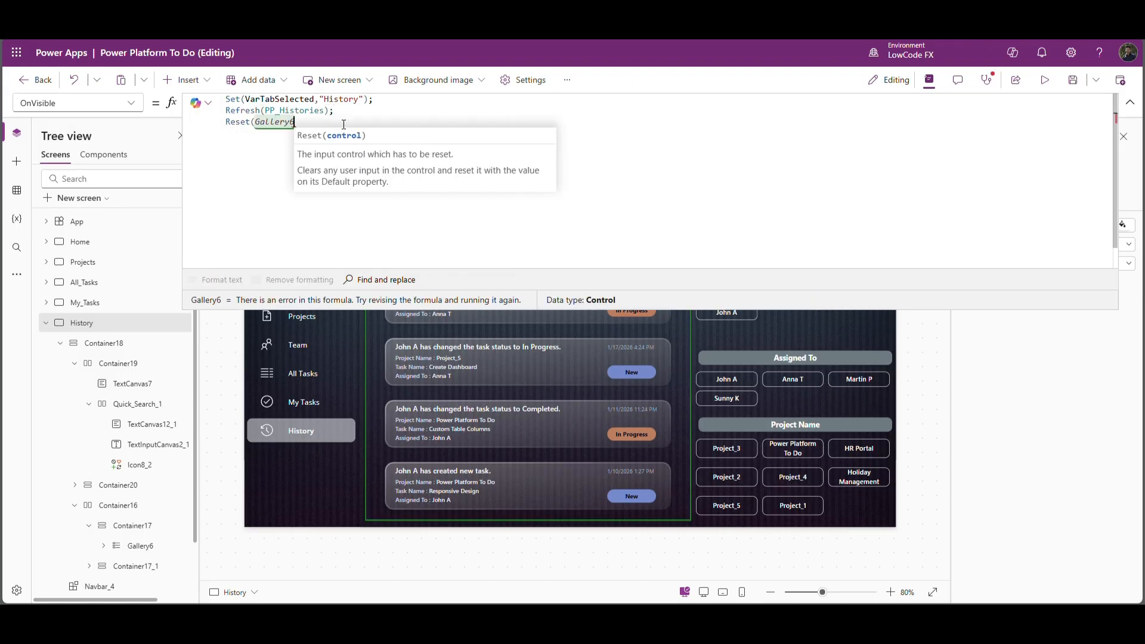
pyautogui.write(')')
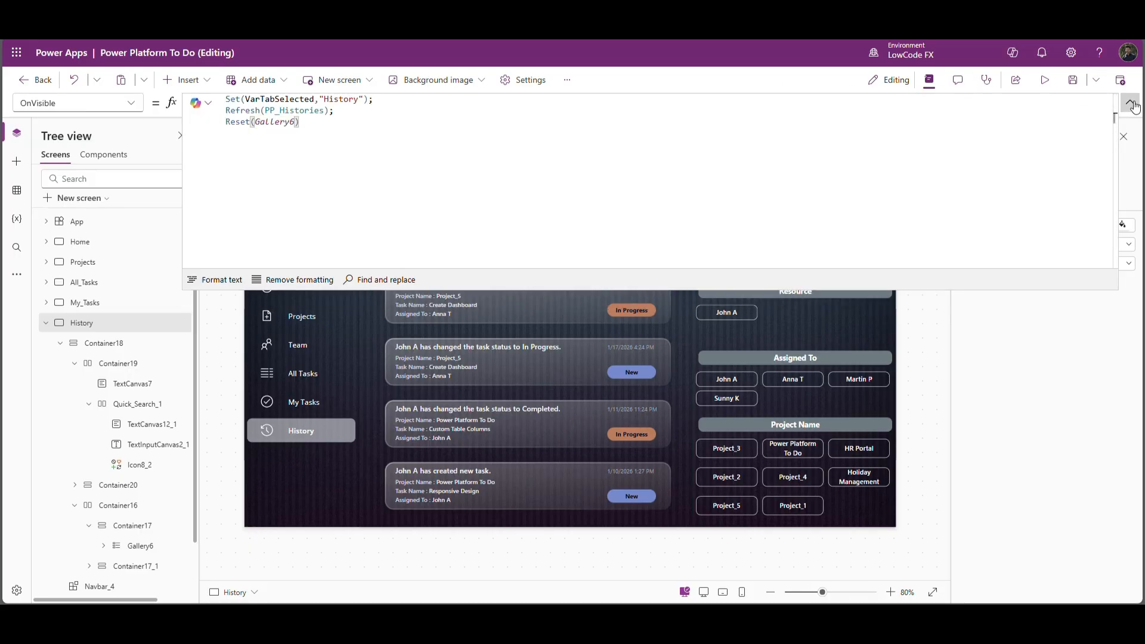
pyautogui.click(1132, 106)
# Preview the History screen, switch to My Tasks and back, and check the history list's scroll position.
pyautogui.click(1044, 79)
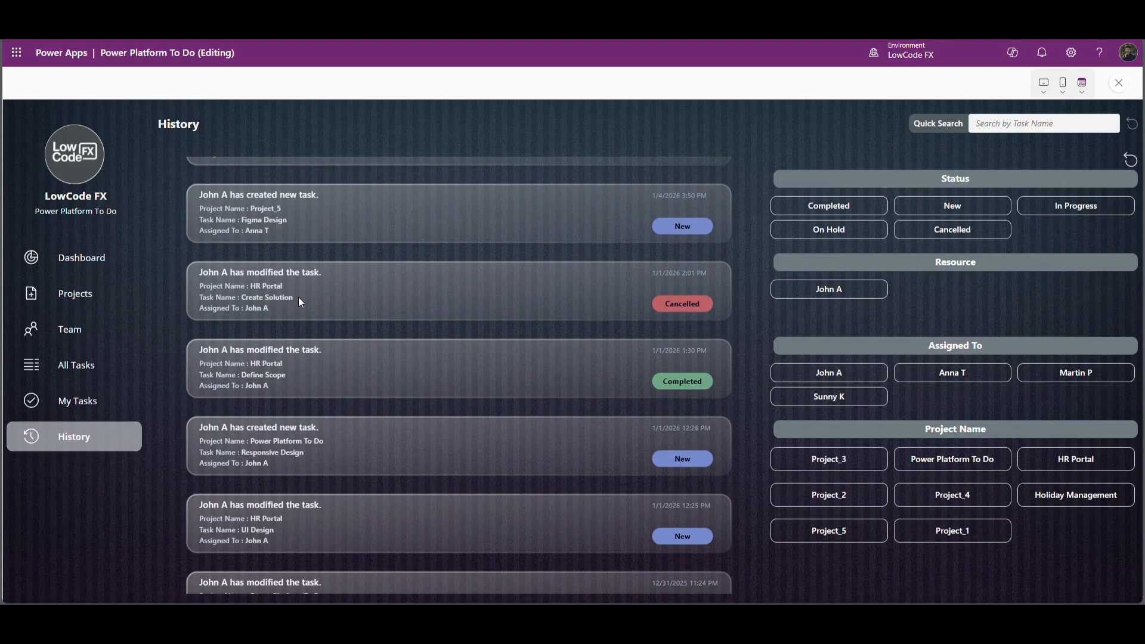
pyautogui.click(92, 408)
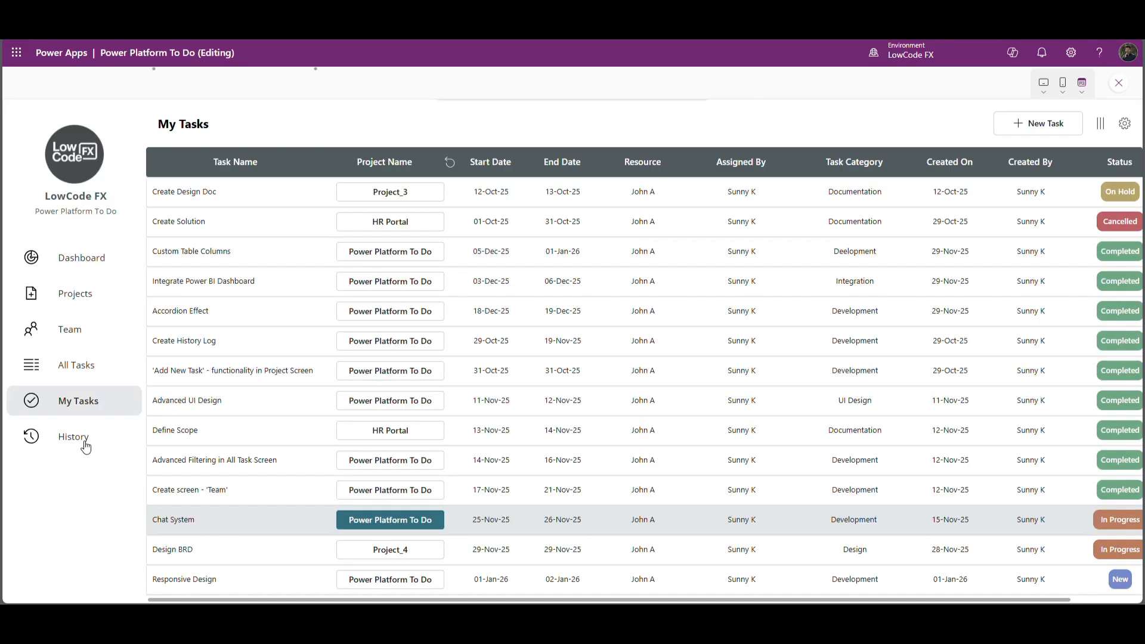
pyautogui.click(84, 442)
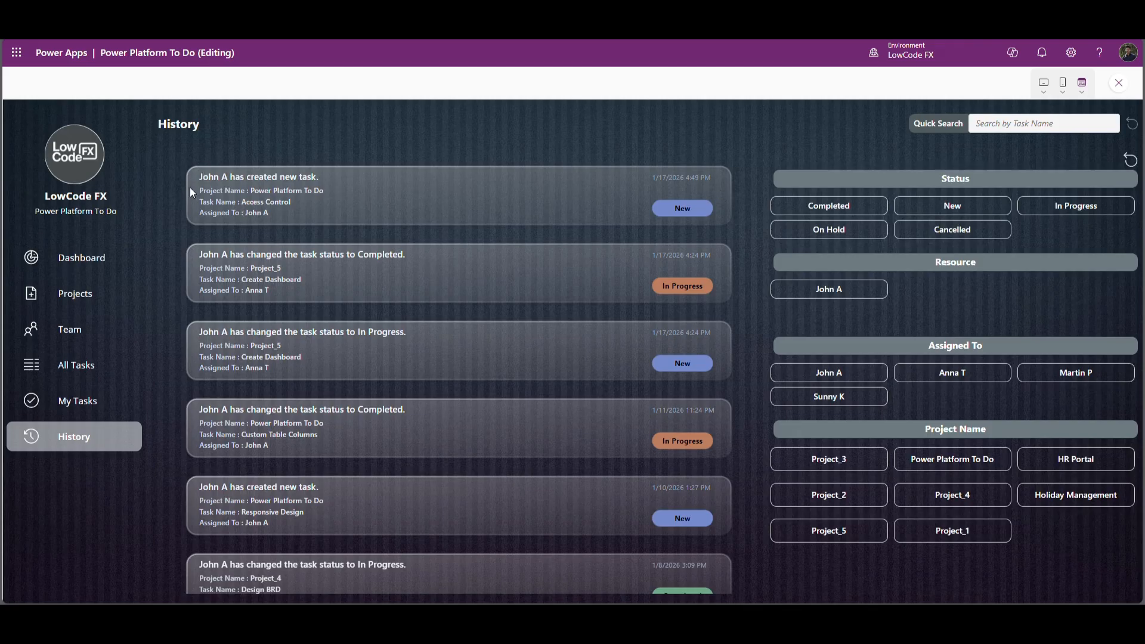
pyautogui.press('Escape')
# Preview the app, switch from History to the All Tasks screen through the navigation, and leave the preview.
pyautogui.click(1051, 87)
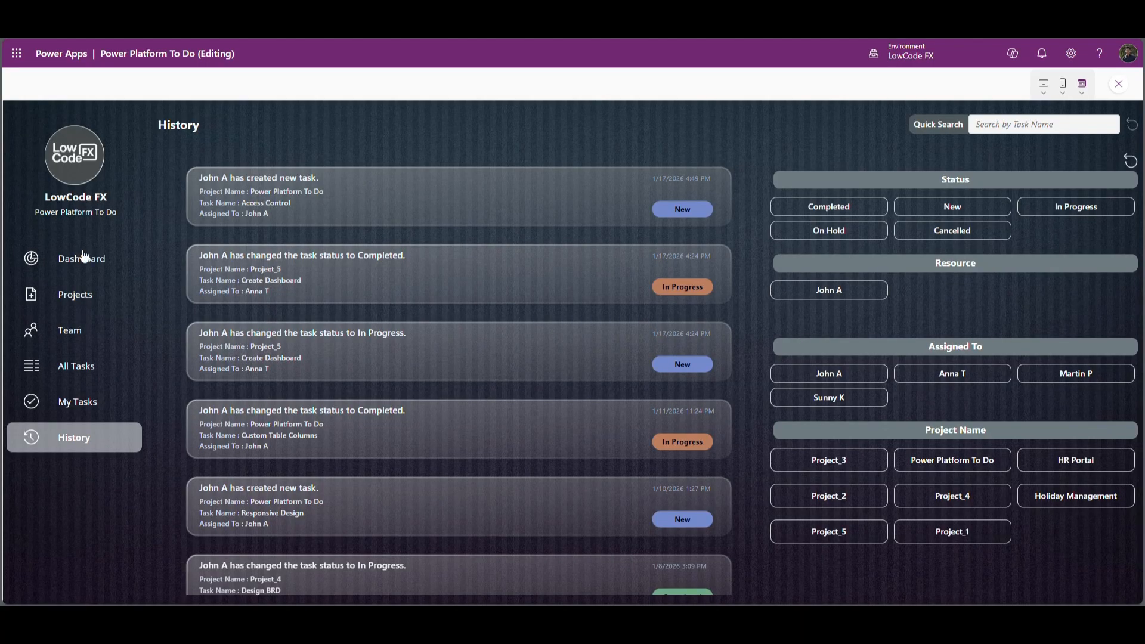
pyautogui.click(81, 366)
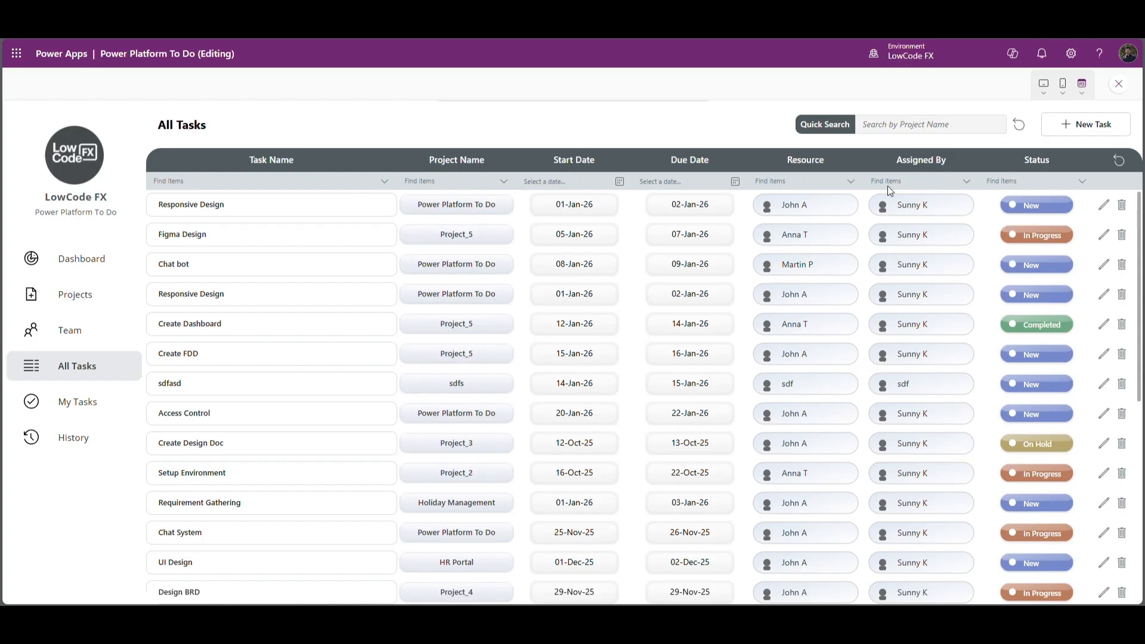
pyautogui.click(1119, 84)
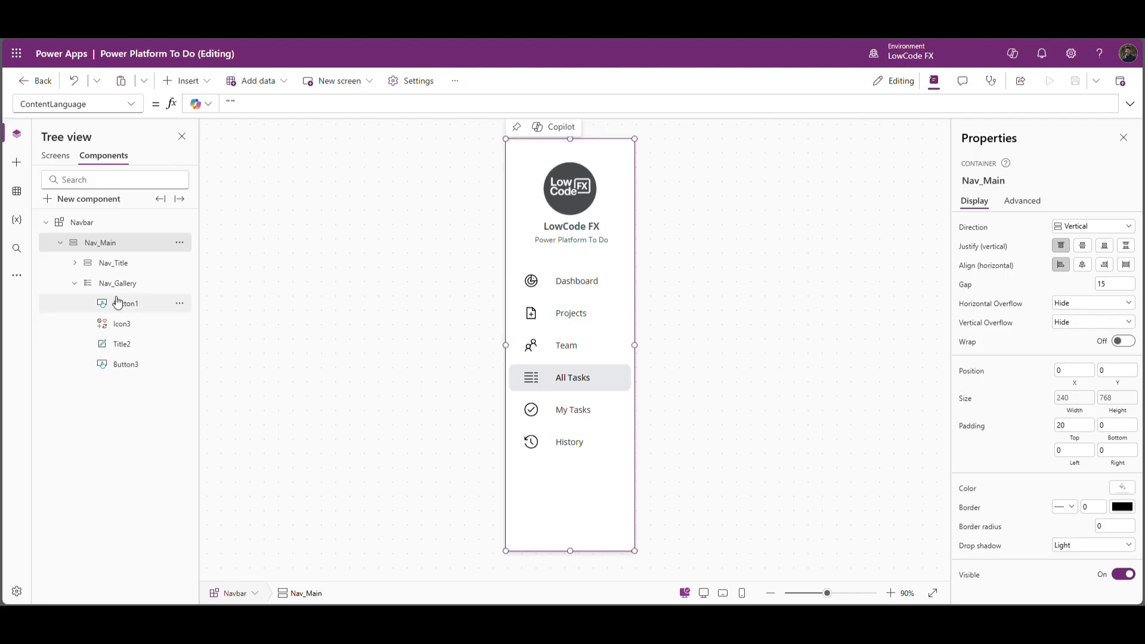
# Insert an Audio control into Nav_Main of the Navbar component and set its media to Part 10 Audio 1.
pyautogui.click(189, 84)
pyautogui.write('au')
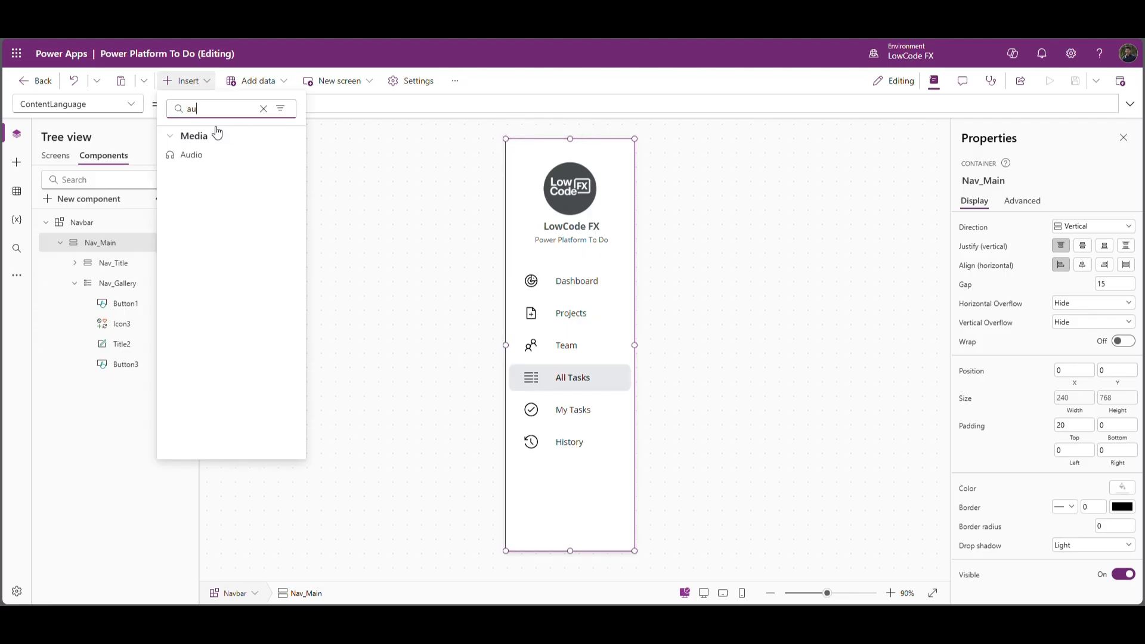
pyautogui.click(184, 157)
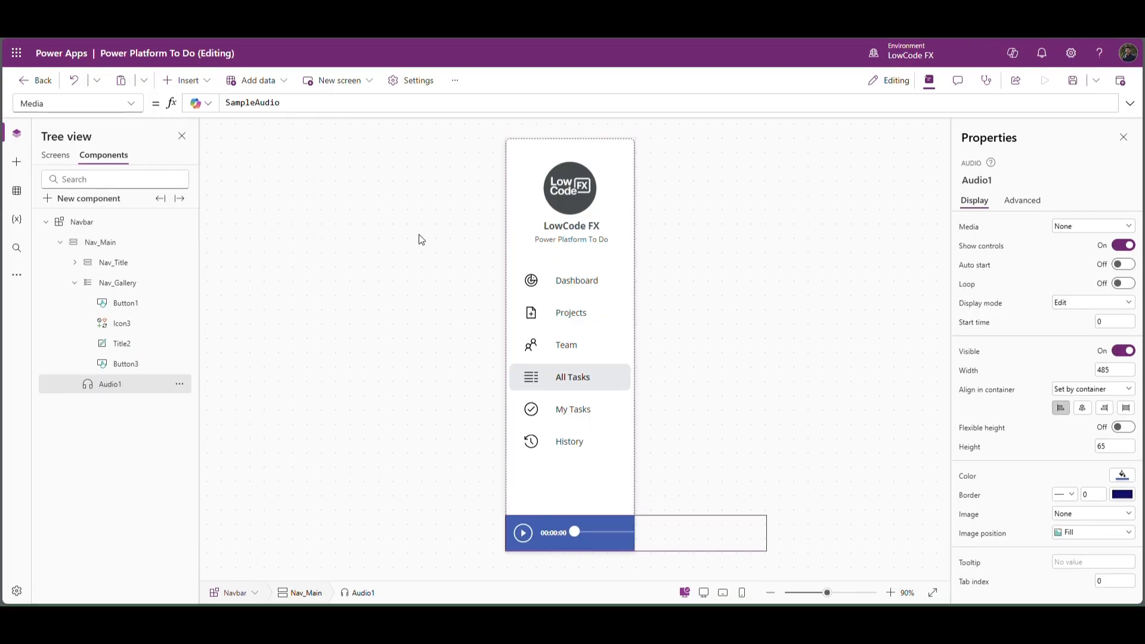
pyautogui.click(1065, 230)
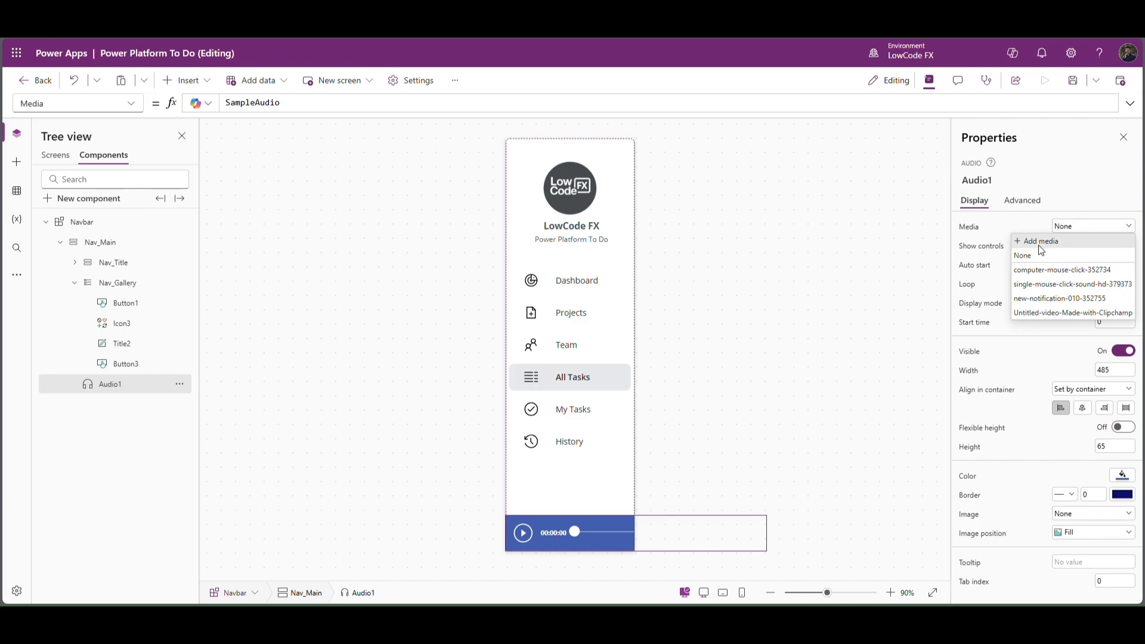
pyautogui.click(944, 236)
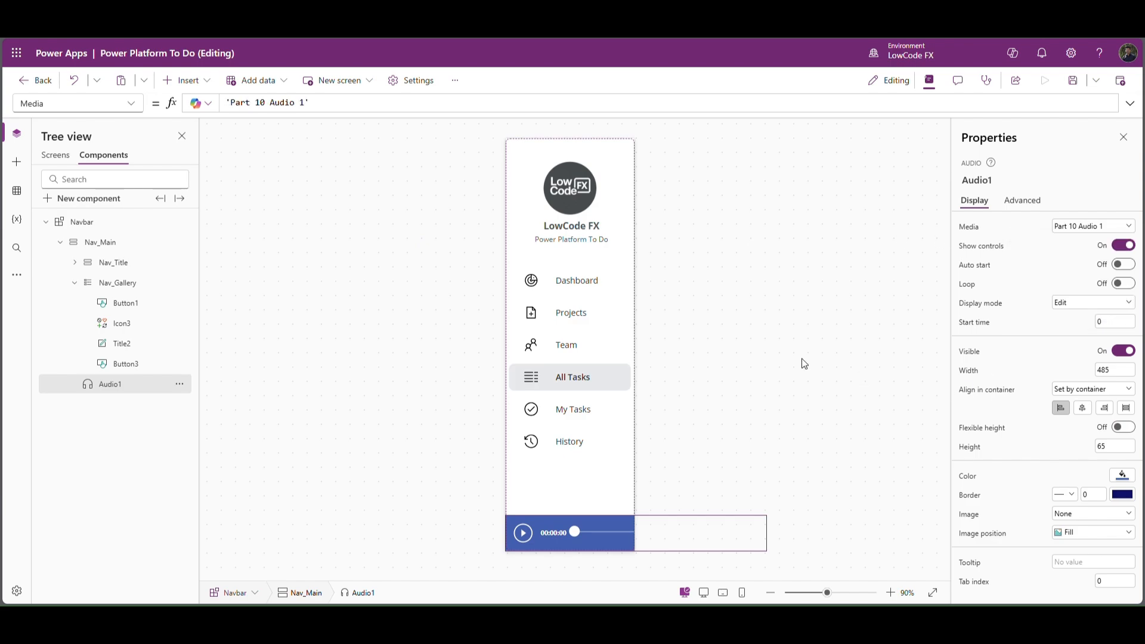
# Add Set(VarPlay,true); as the first line of the OnSelect formula of Button1 in Nav_Gallery.
pyautogui.click(123, 303)
pyautogui.moveTo(309, 113); pyautogui.dragTo(294, 271)
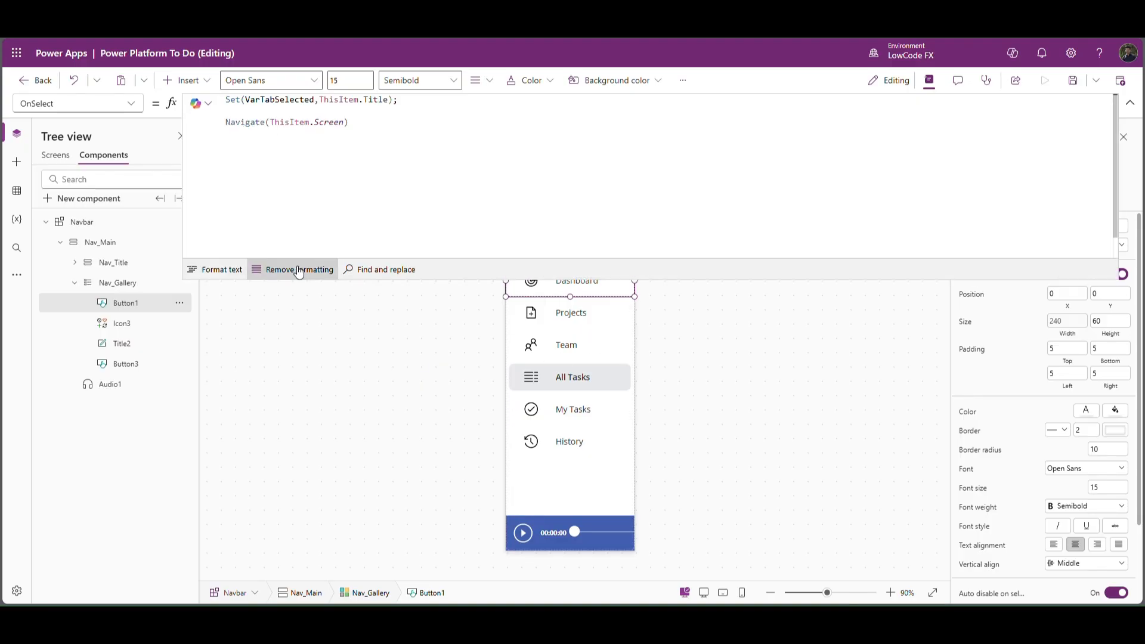
pyautogui.click(257, 130)
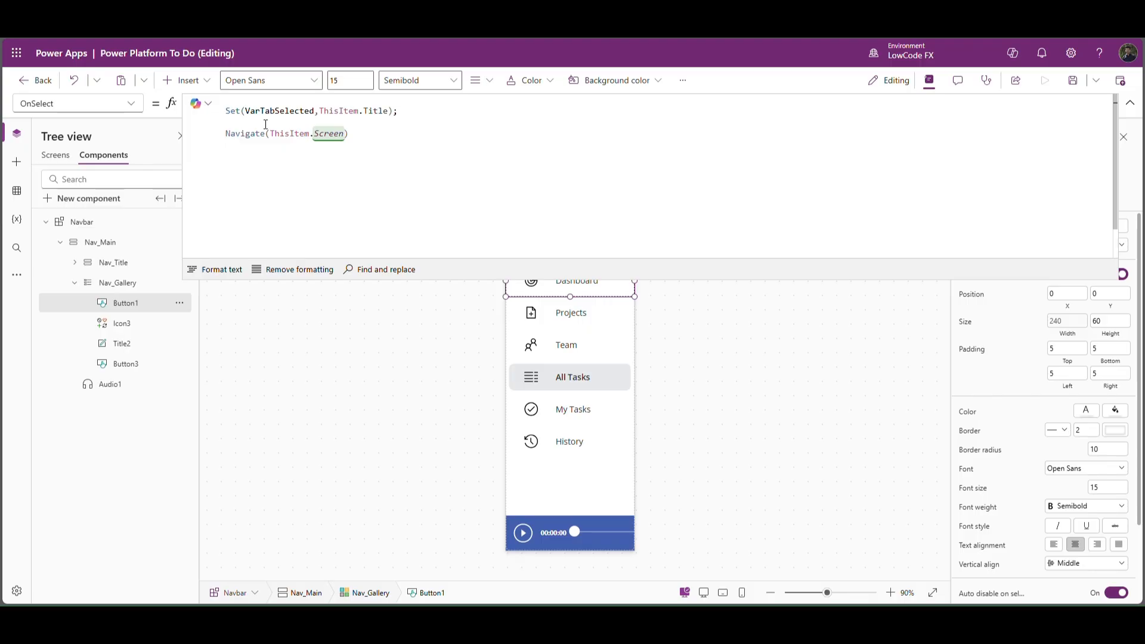
pyautogui.write('Set(')
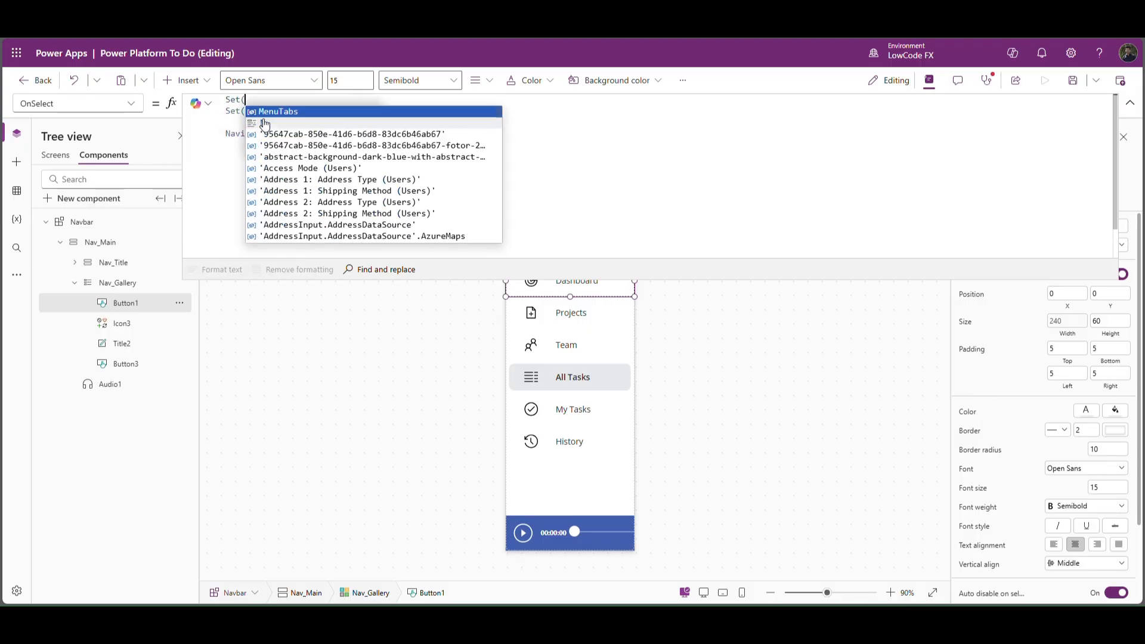
pyautogui.write('VarPlay')
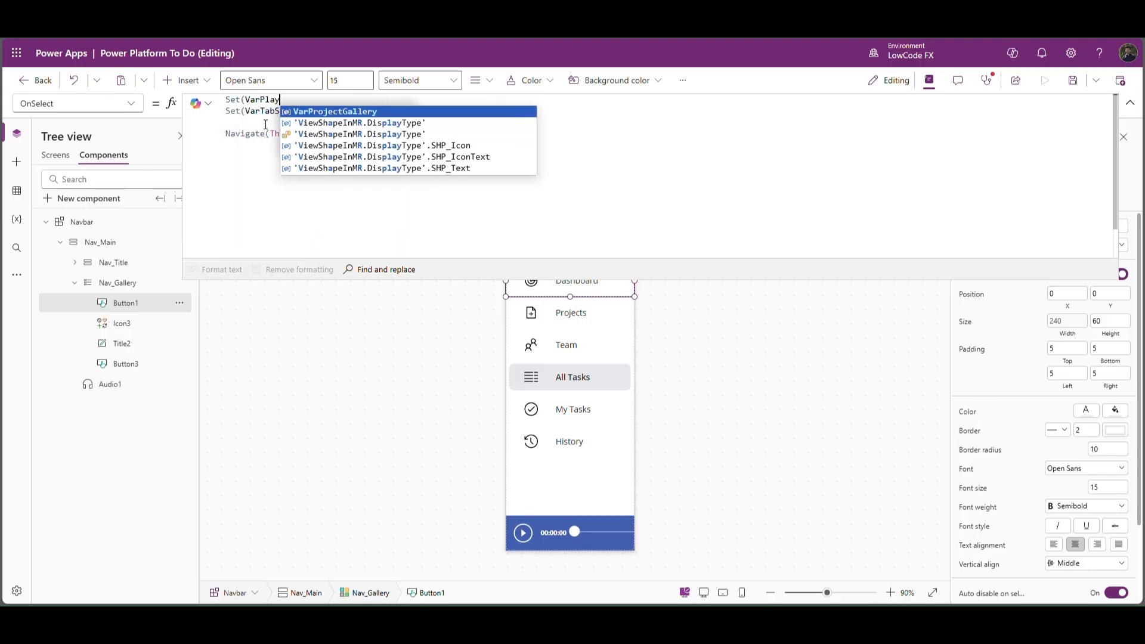
pyautogui.write(',tru')
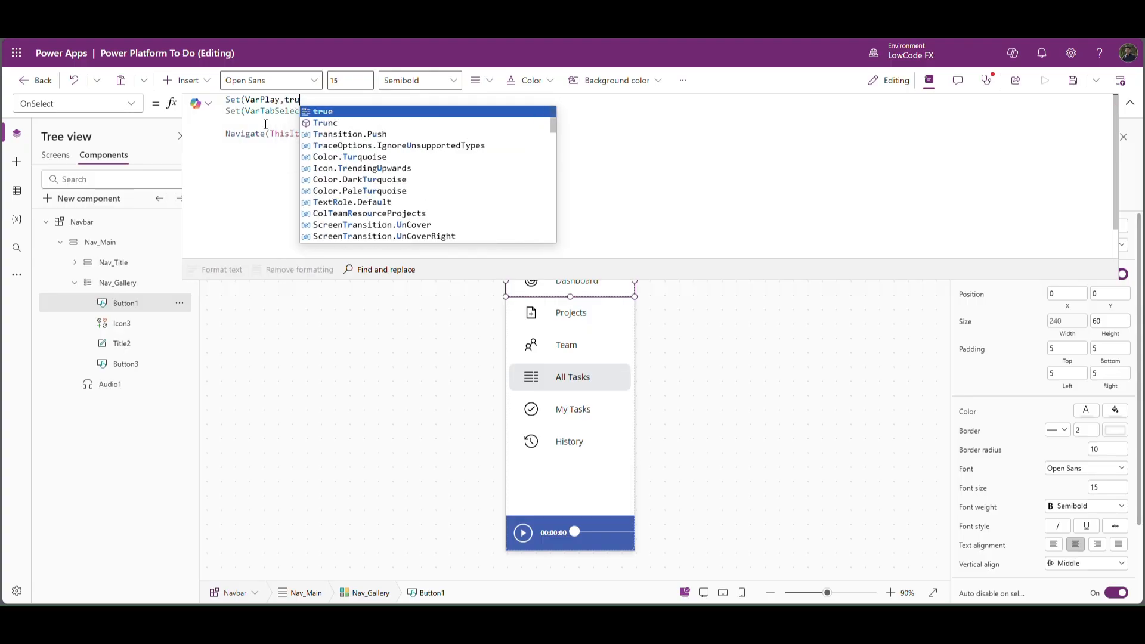
pyautogui.write('e)')
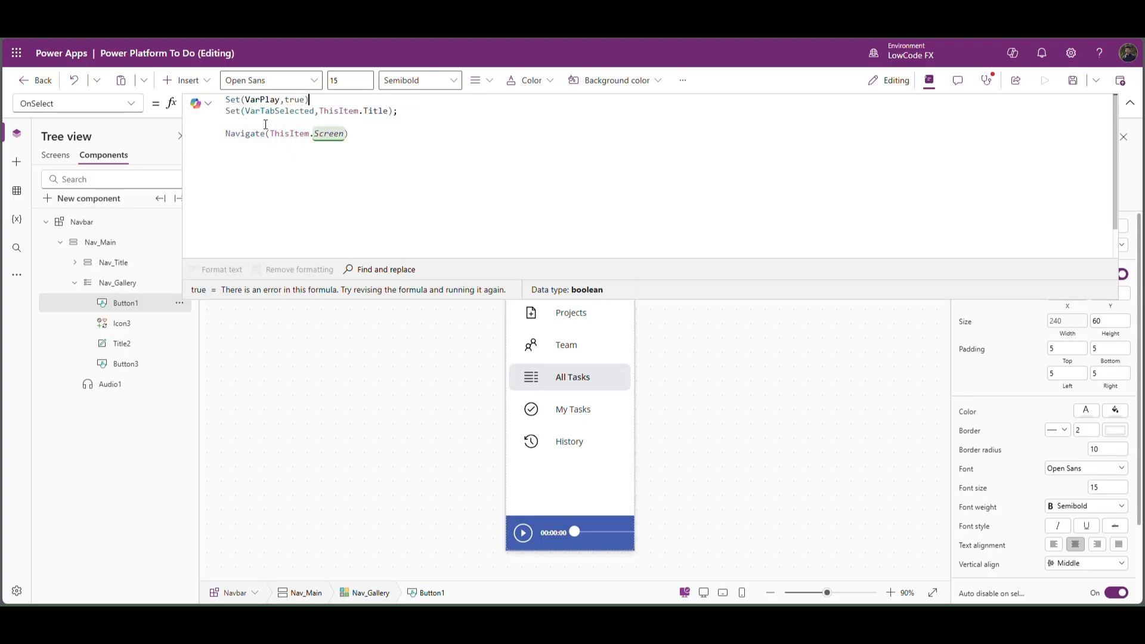
pyautogui.write(';')
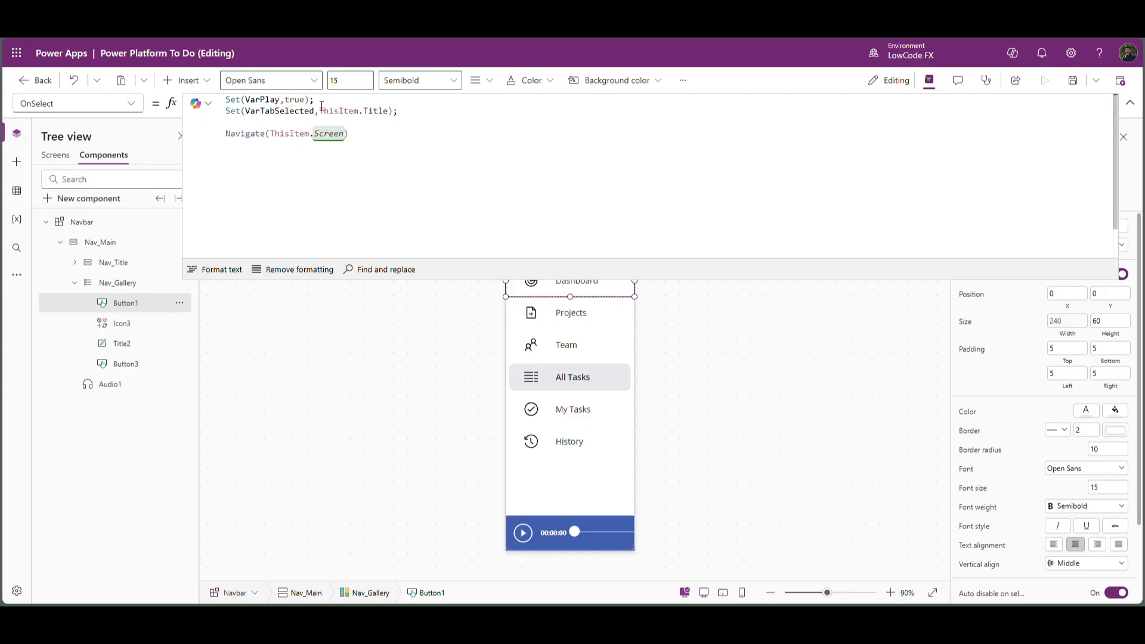
# Reuse the Set(VarPlay,true); line from Button1 as the OnEnd formula of Audio1, changed to Set(VarPlay,false);.
pyautogui.moveTo(314, 99); pyautogui.dragTo(225, 101)
pyautogui.hotkey('ctrl', 'c')
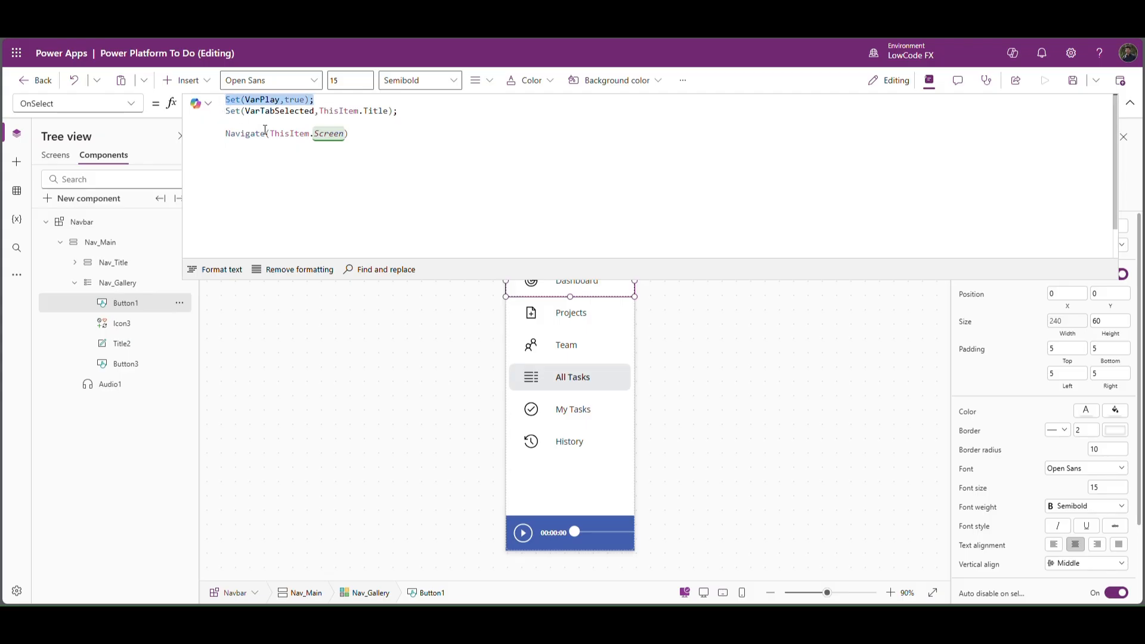
pyautogui.click(530, 522)
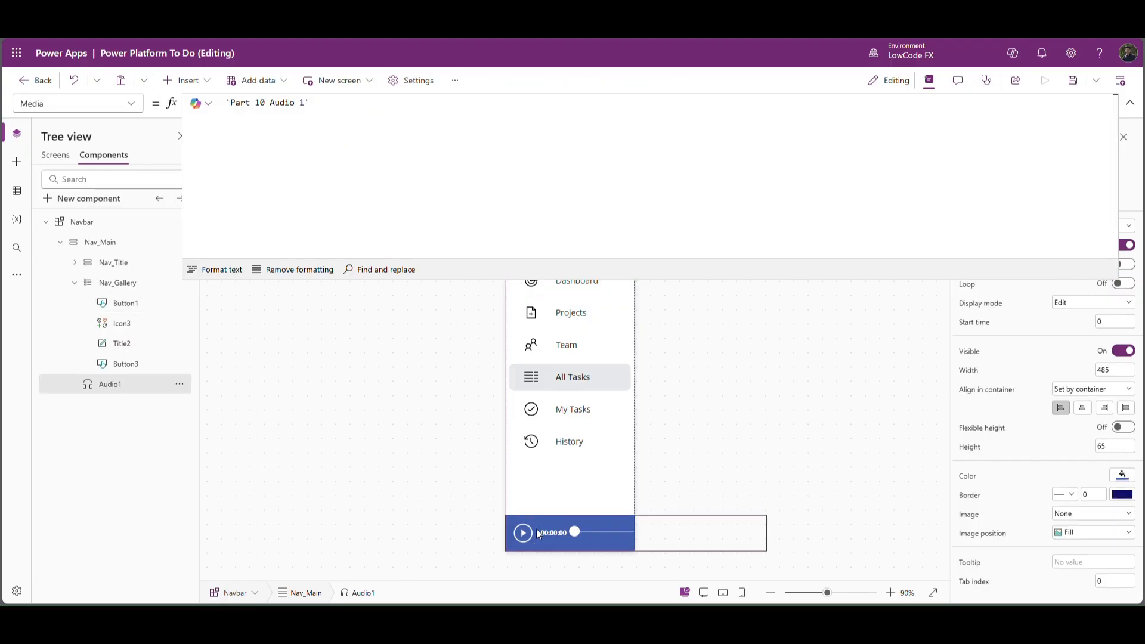
pyautogui.click(130, 103)
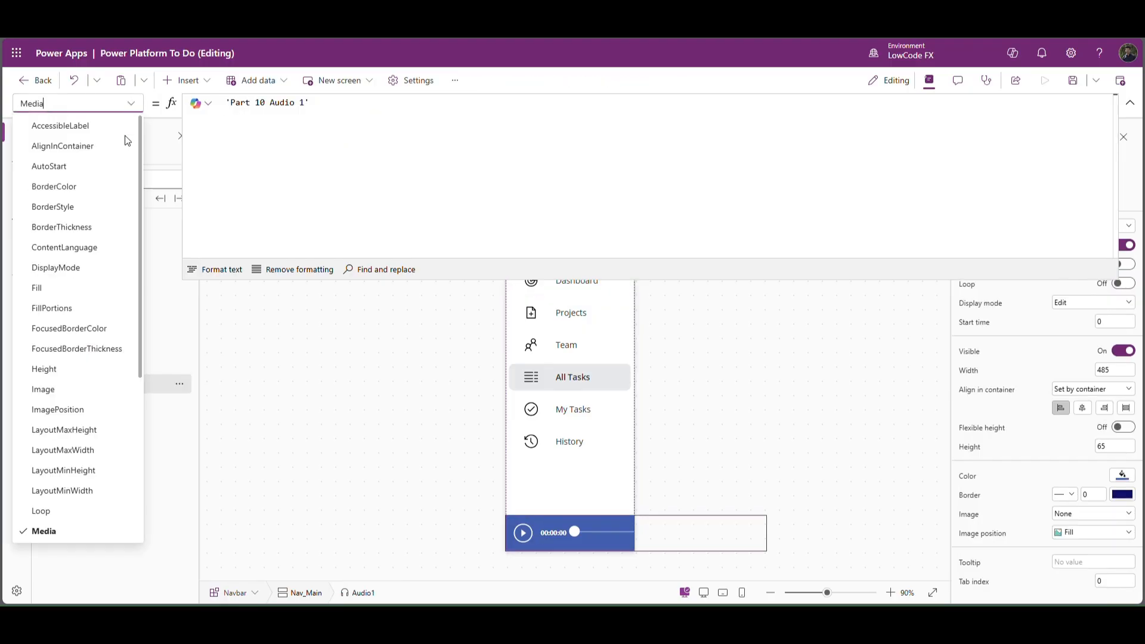
pyautogui.scroll(-4, 98, 448)
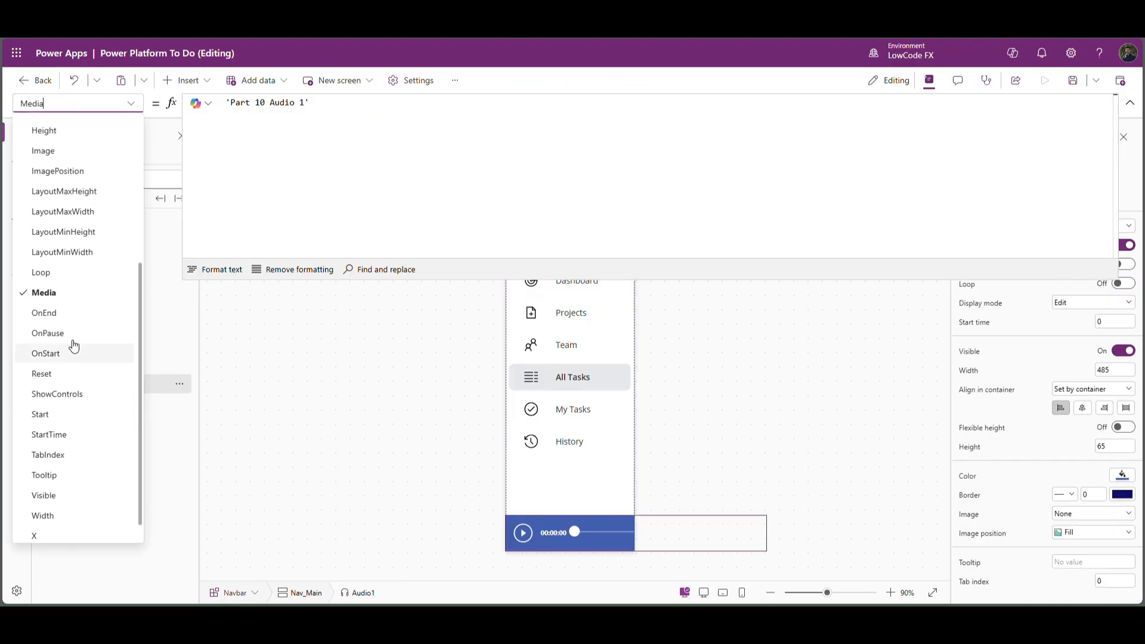
pyautogui.click(44, 312)
pyautogui.click(287, 112)
pyautogui.hotkey('ctrl', 'a')
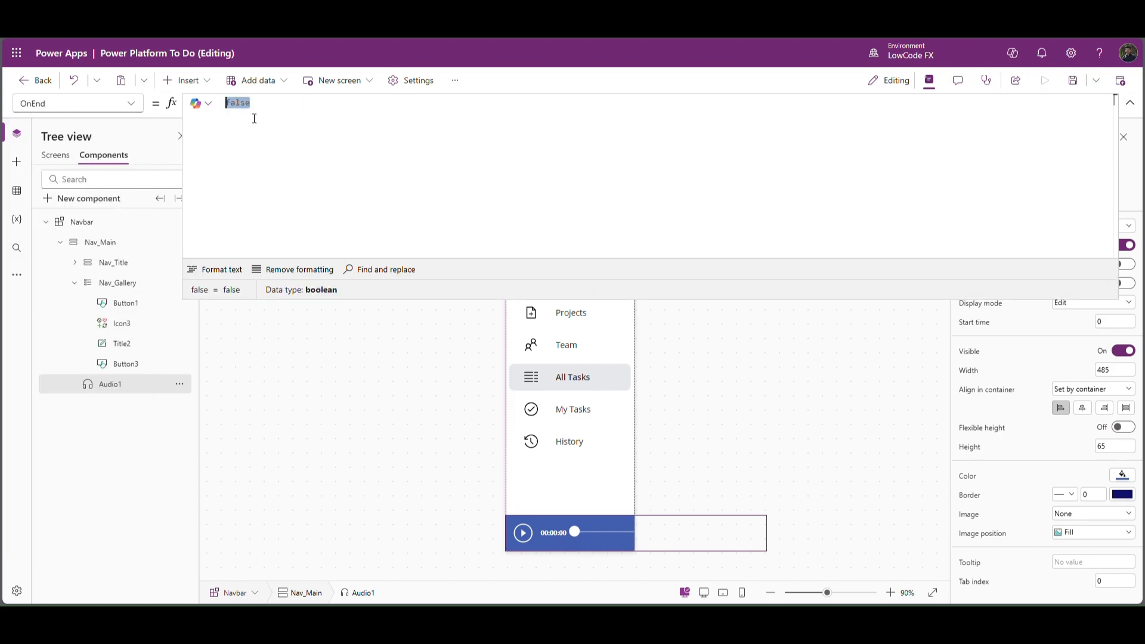
pyautogui.hotkey('ctrl', 'v')
pyautogui.doubleClick(295, 103)
pyautogui.write('false')
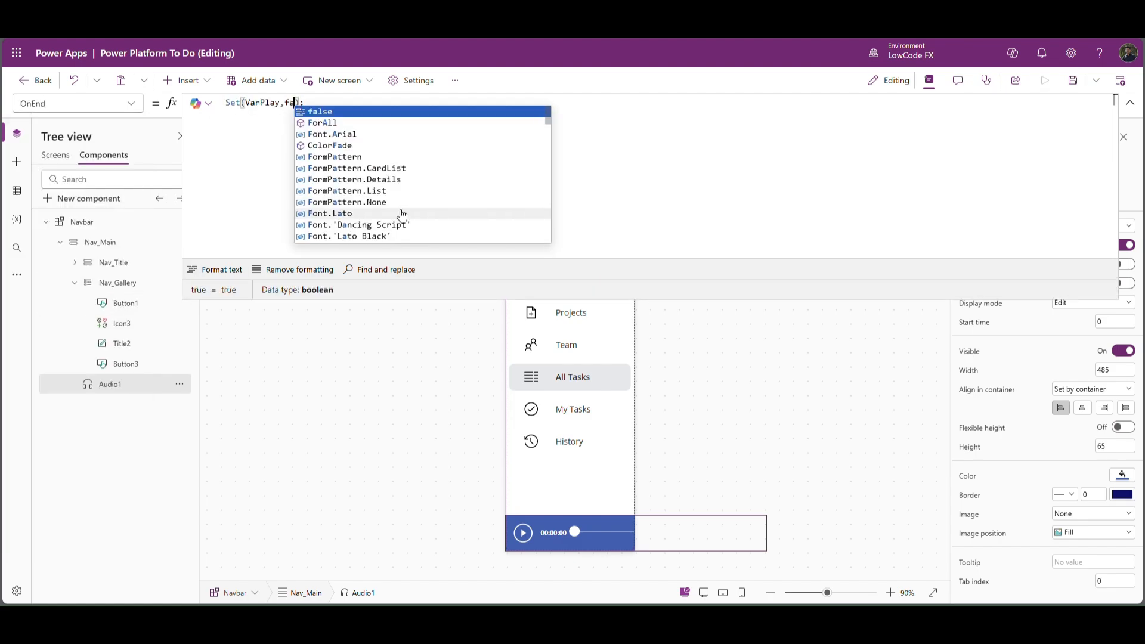
# Set the Start property of Audio1 to the VarPlay variable taken from its OnEnd formula.
pyautogui.doubleClick(268, 102)
pyautogui.hotkey('ctrl', 'c')
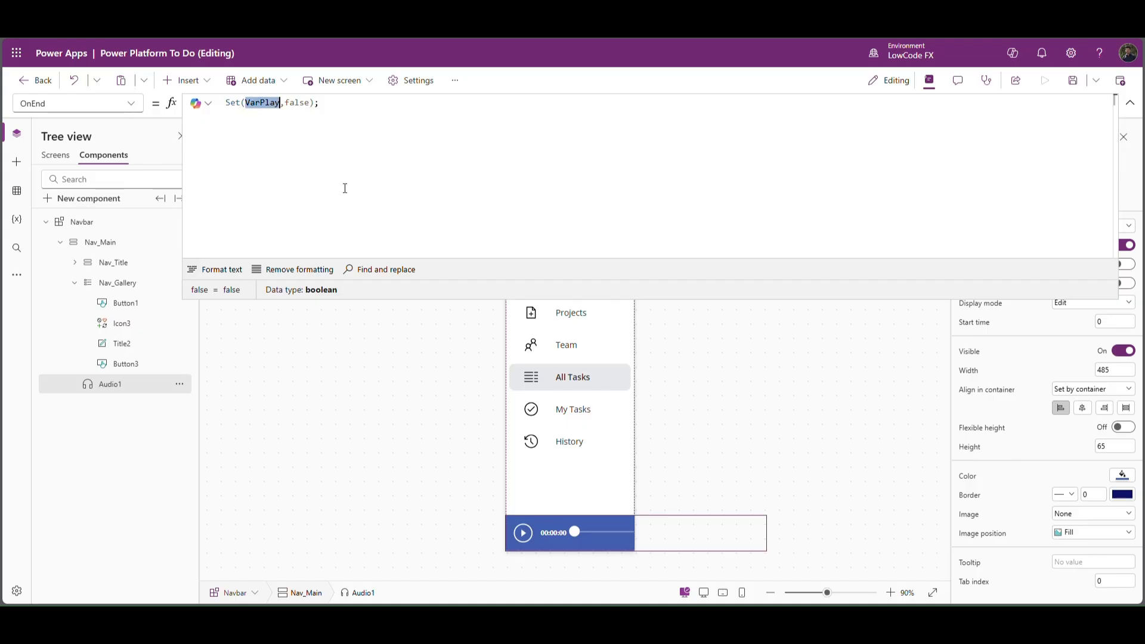
pyautogui.click(363, 203)
pyautogui.click(90, 104)
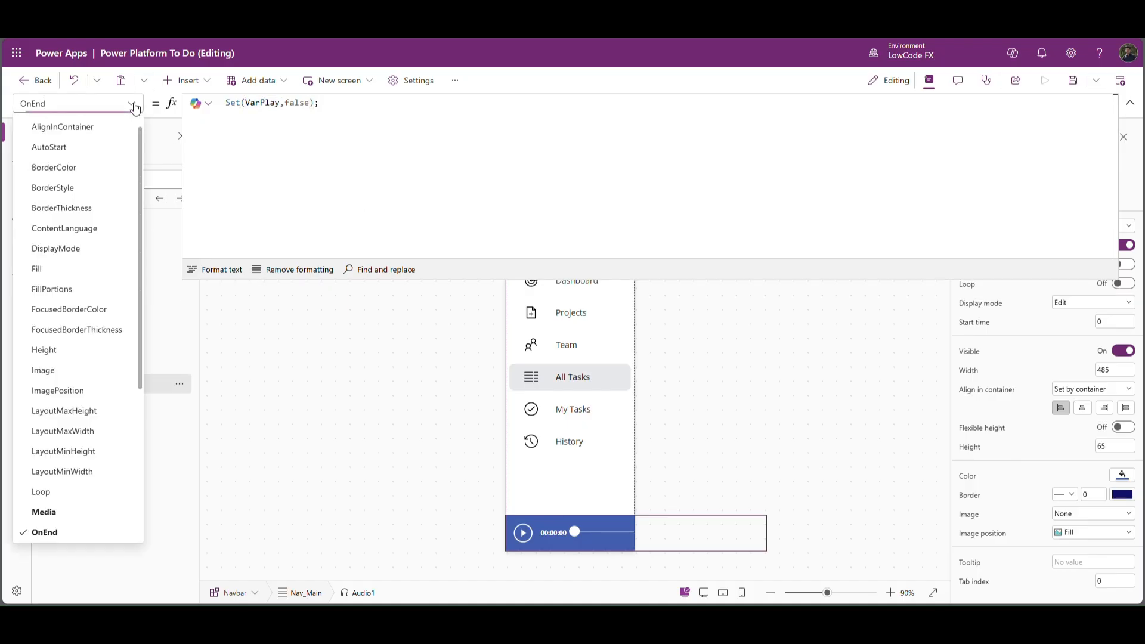
pyautogui.scroll(-3, 84, 465)
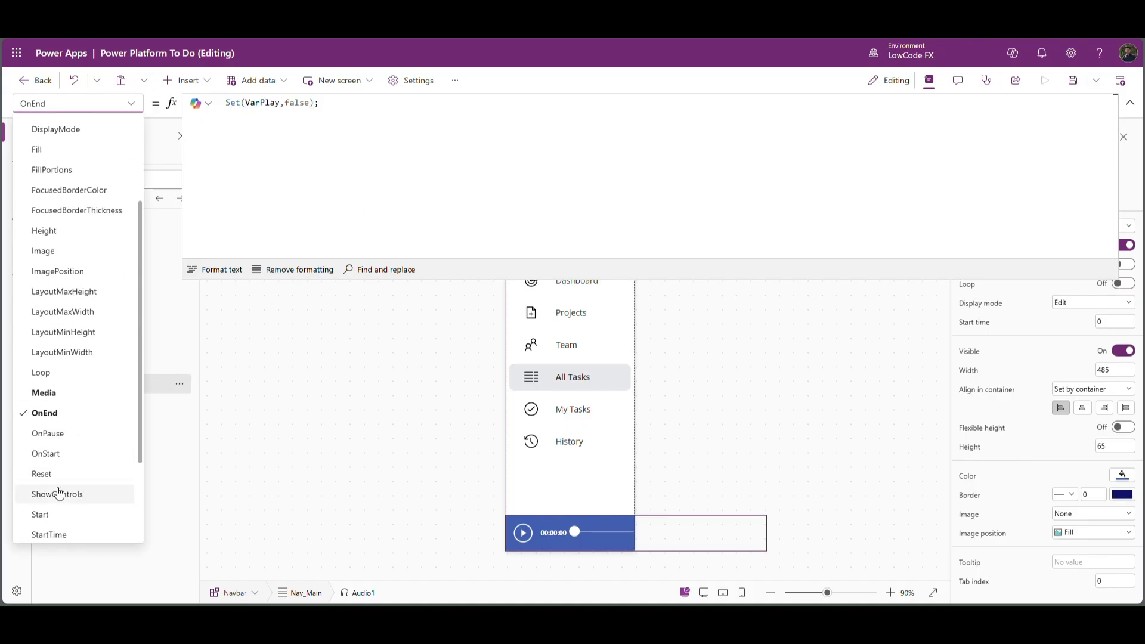
pyautogui.click(54, 515)
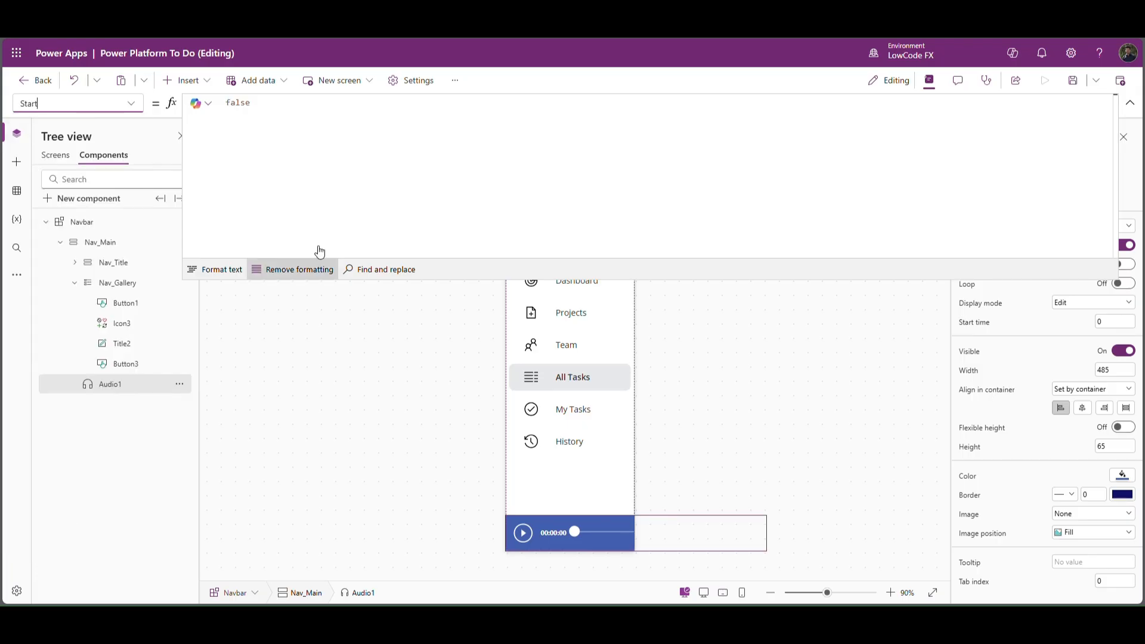
pyautogui.doubleClick(235, 105)
pyautogui.hotkey('ctrl', 'v')
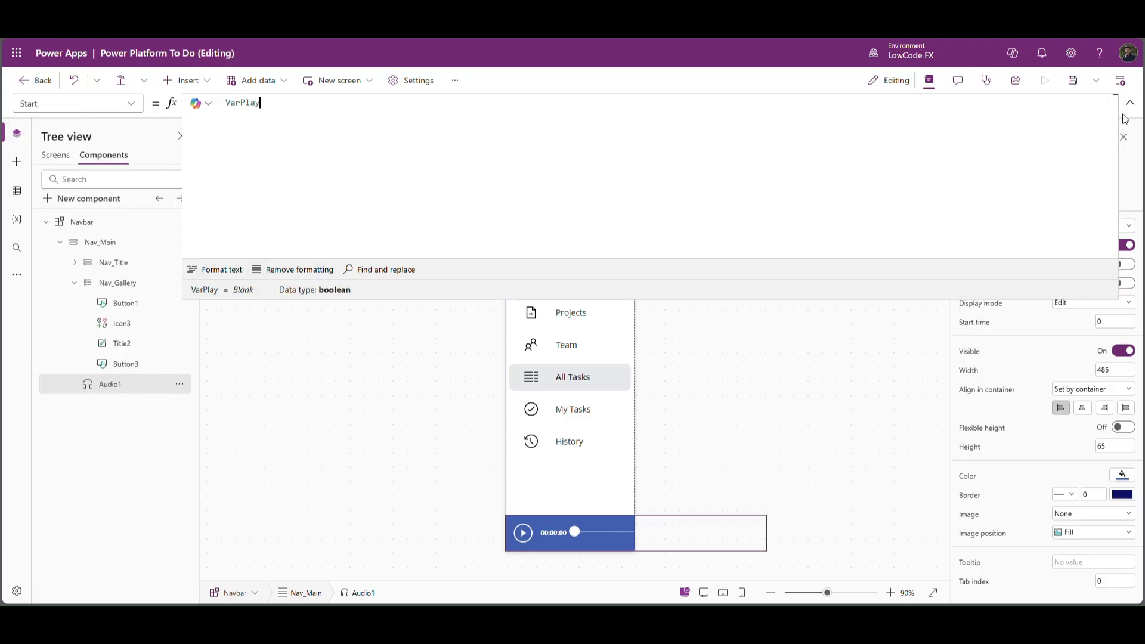
pyautogui.click(1125, 115)
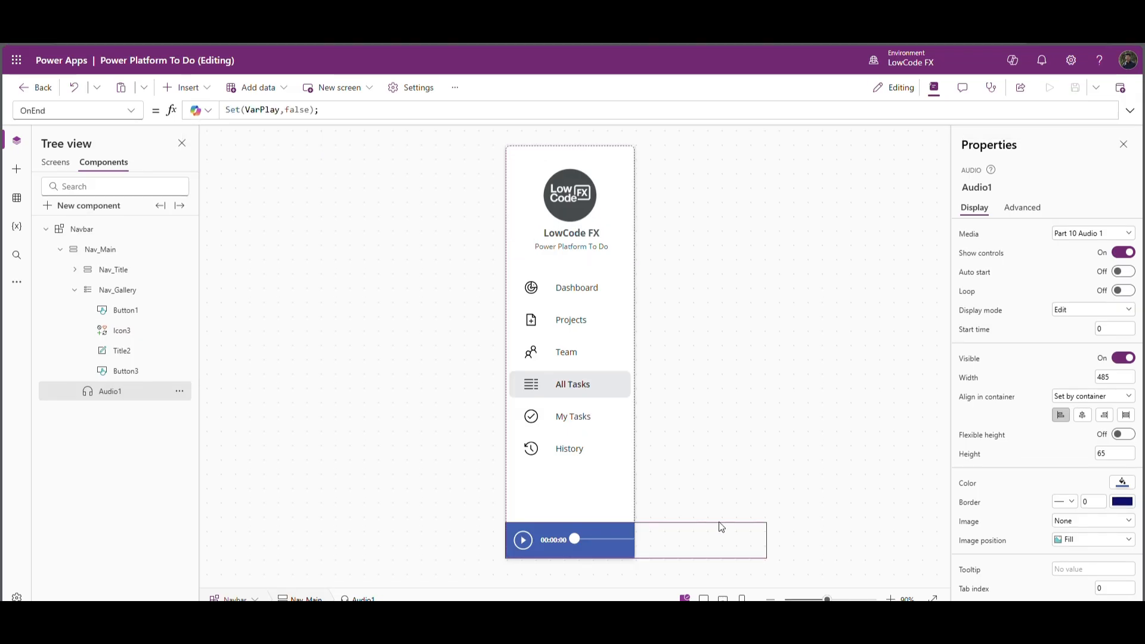
# Set the height of Audio1 in the Navbar component to 0.
pyautogui.click(1131, 455)
pyautogui.write('0')
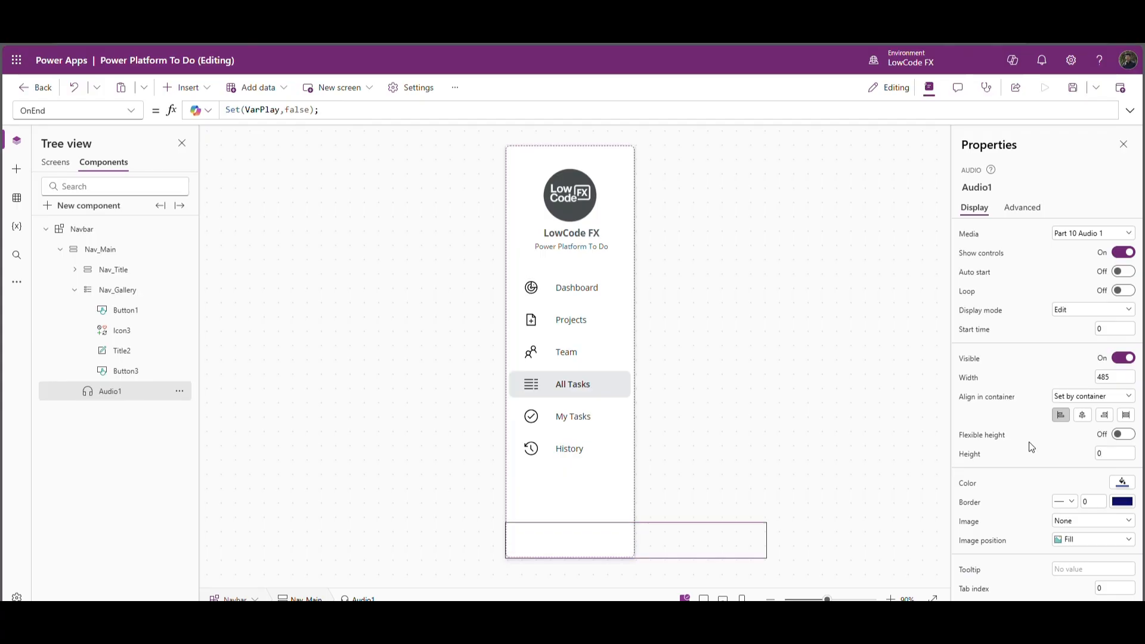
pyautogui.click(755, 443)
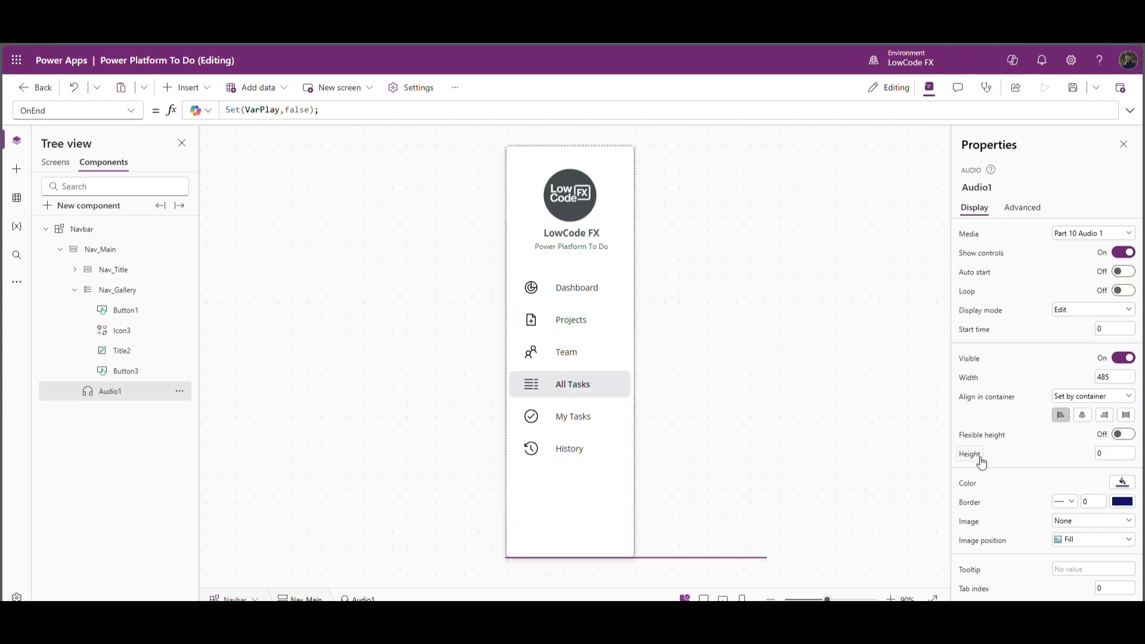
pyautogui.click(859, 454)
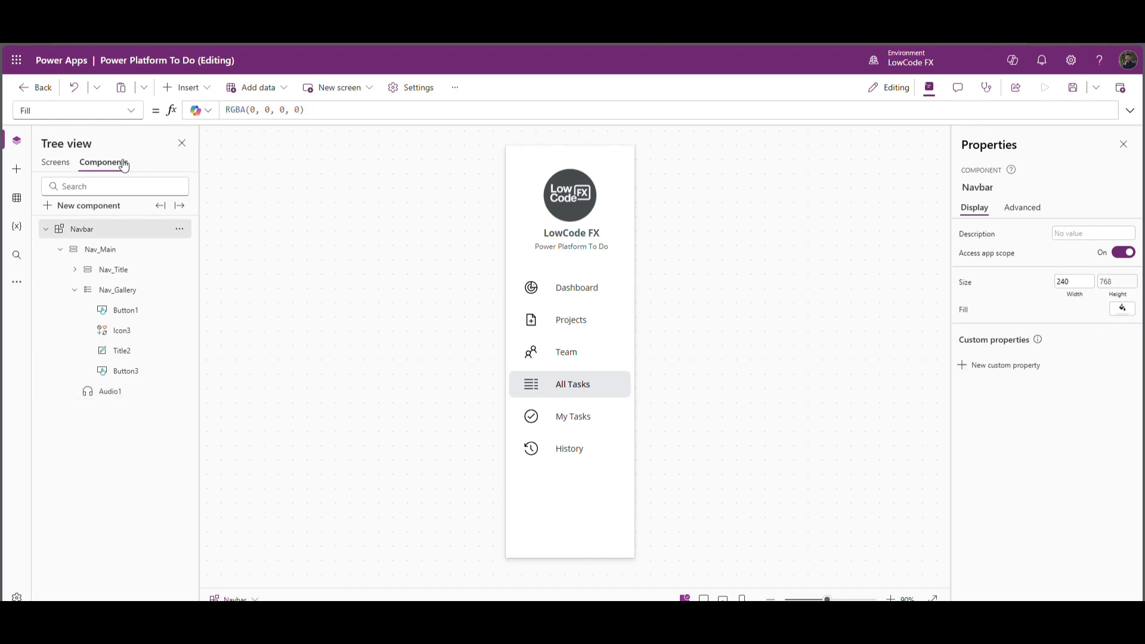
# Preview the app from the Team screen, test navigation to All Tasks, My Tasks and History, and leave the preview.
pyautogui.click(56, 162)
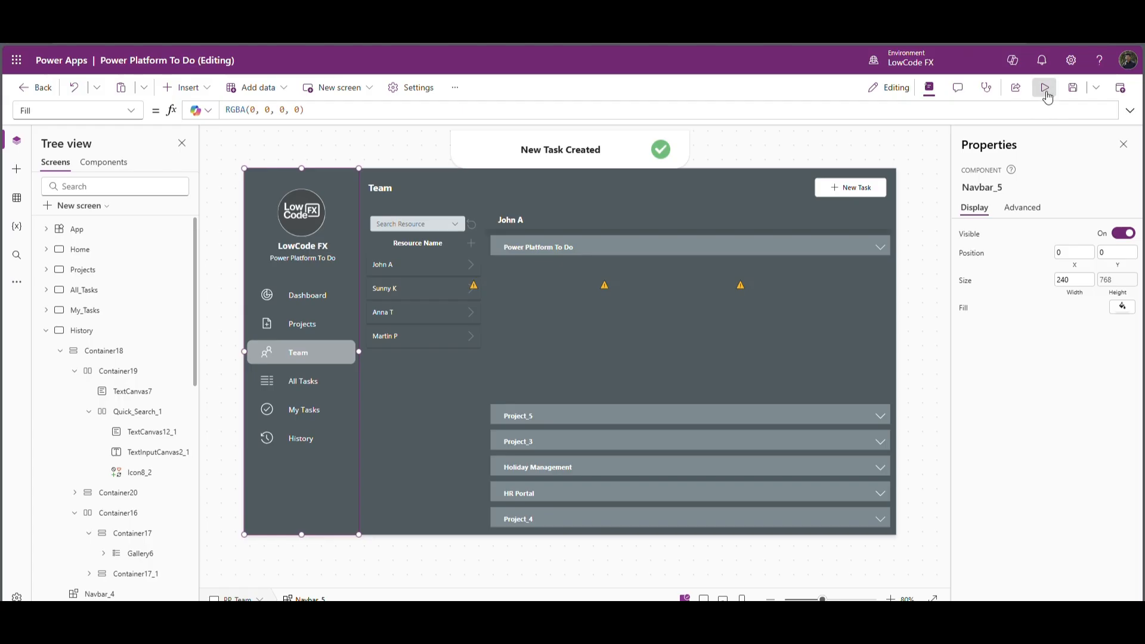
pyautogui.click(1044, 88)
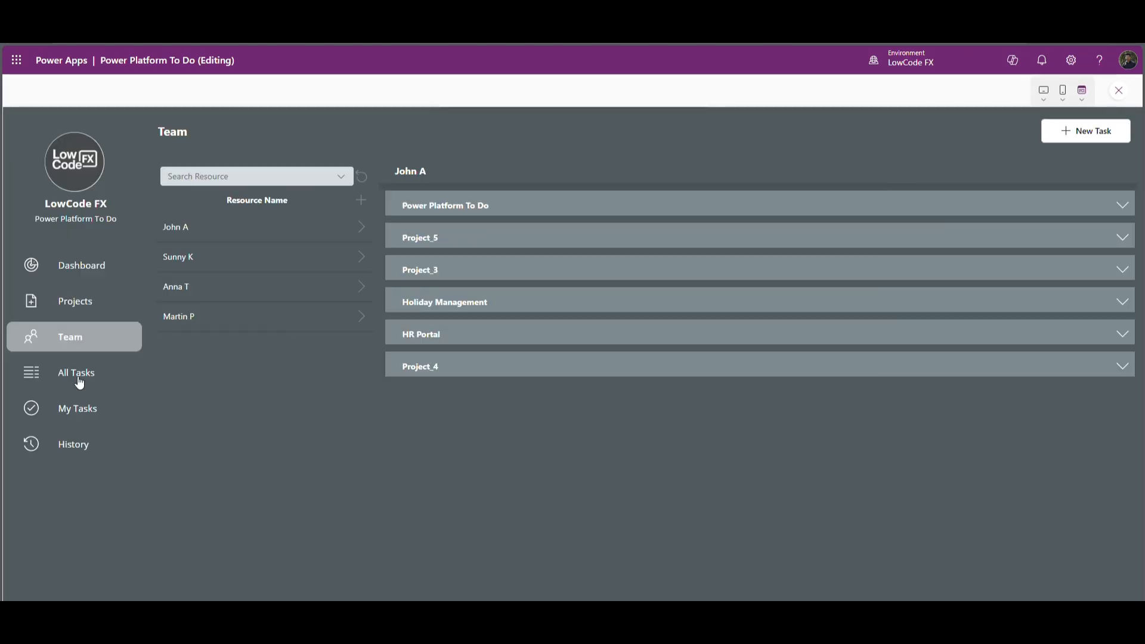
pyautogui.click(79, 376)
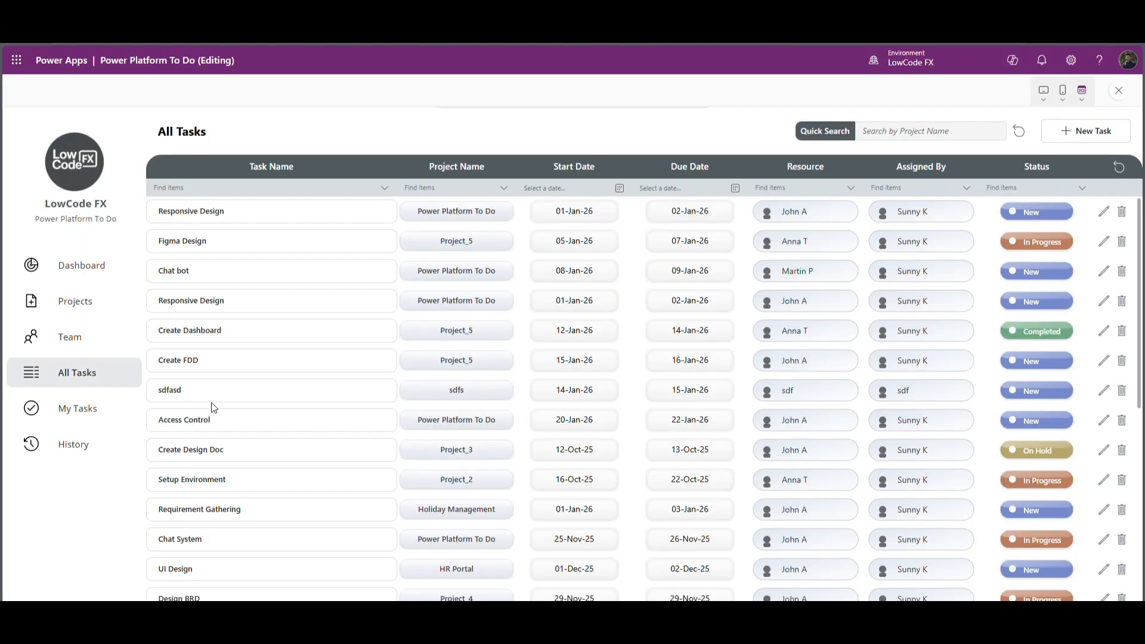
pyautogui.click(103, 411)
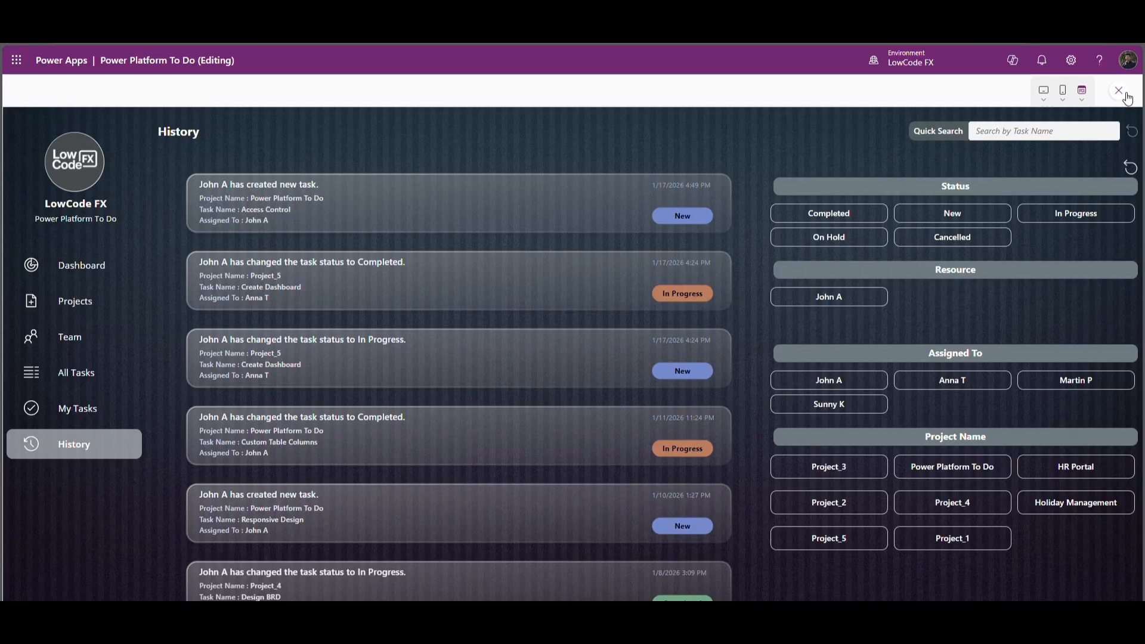
pyautogui.click(1120, 92)
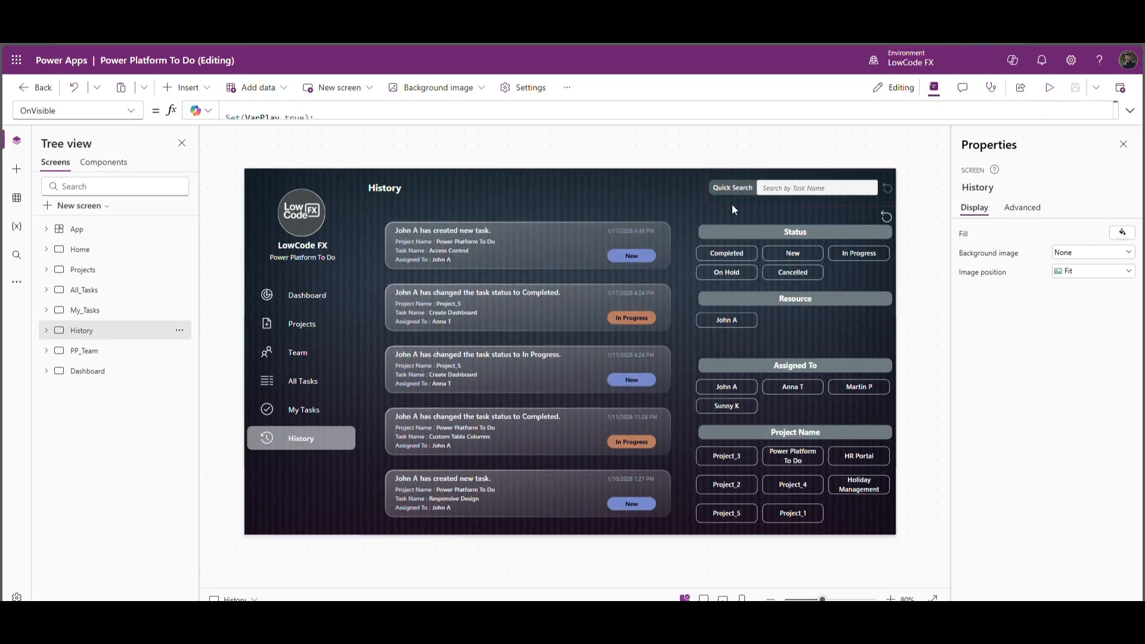
# Insert an Audio control into Container14 of the Create New Project popup on the Projects screen and set its media to Part 10 Audio 2.
pyautogui.click(90, 272)
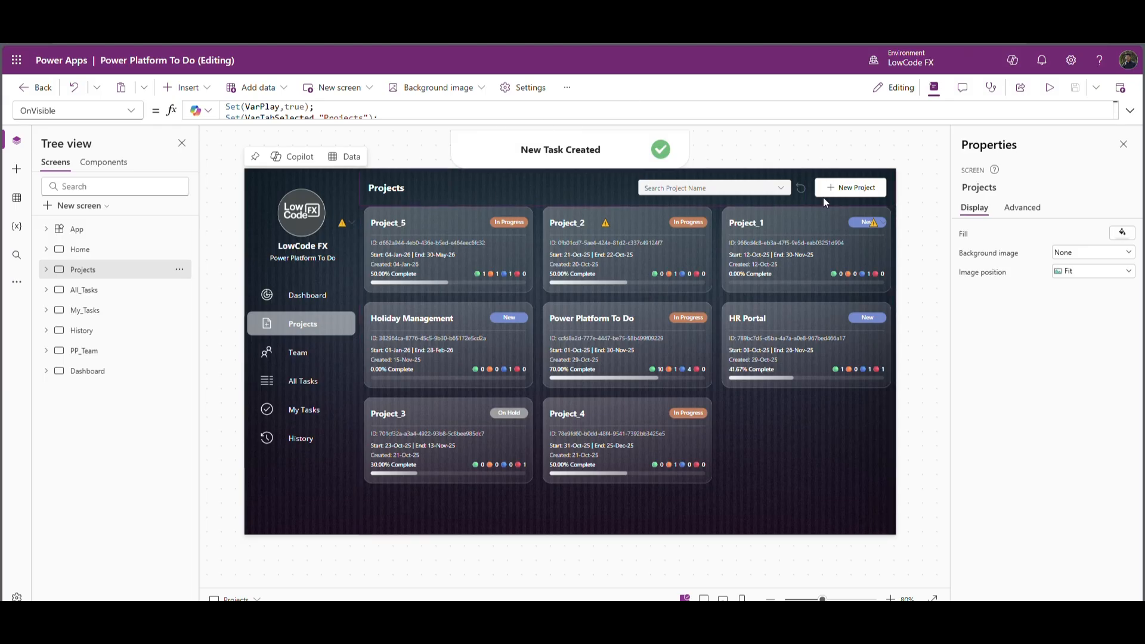
pyautogui.click(843, 192)
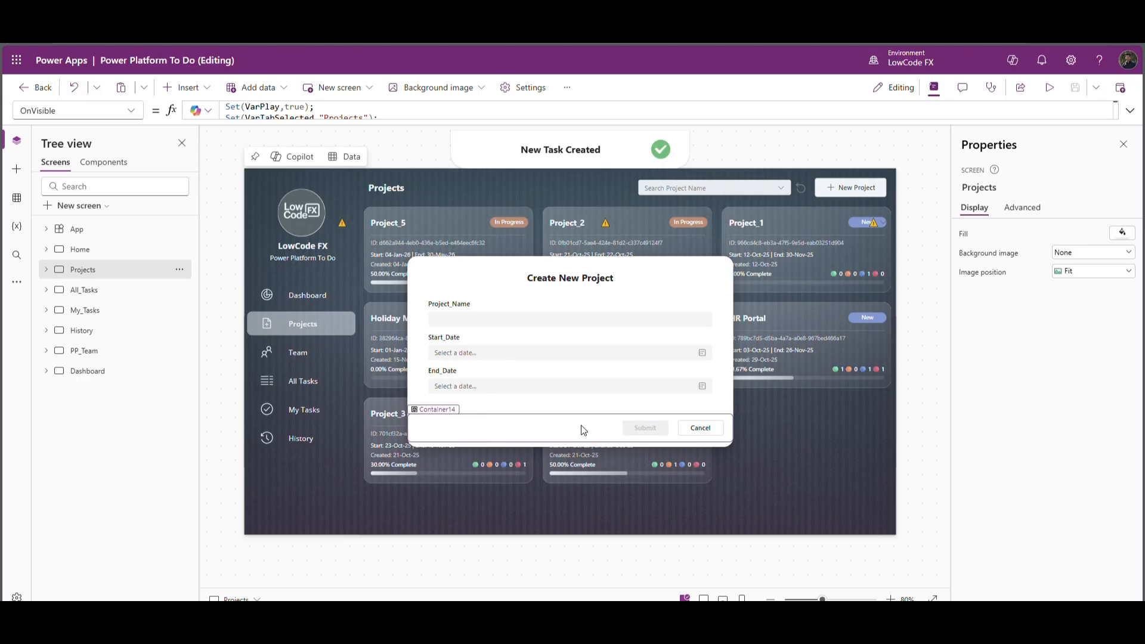
pyautogui.click(598, 441)
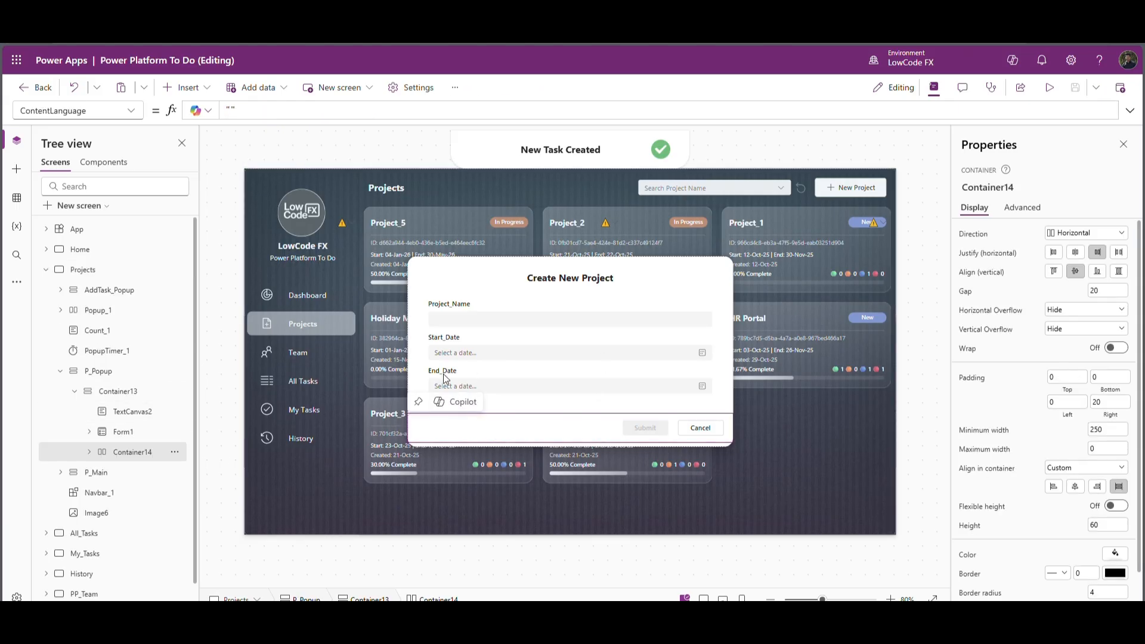
pyautogui.click(189, 89)
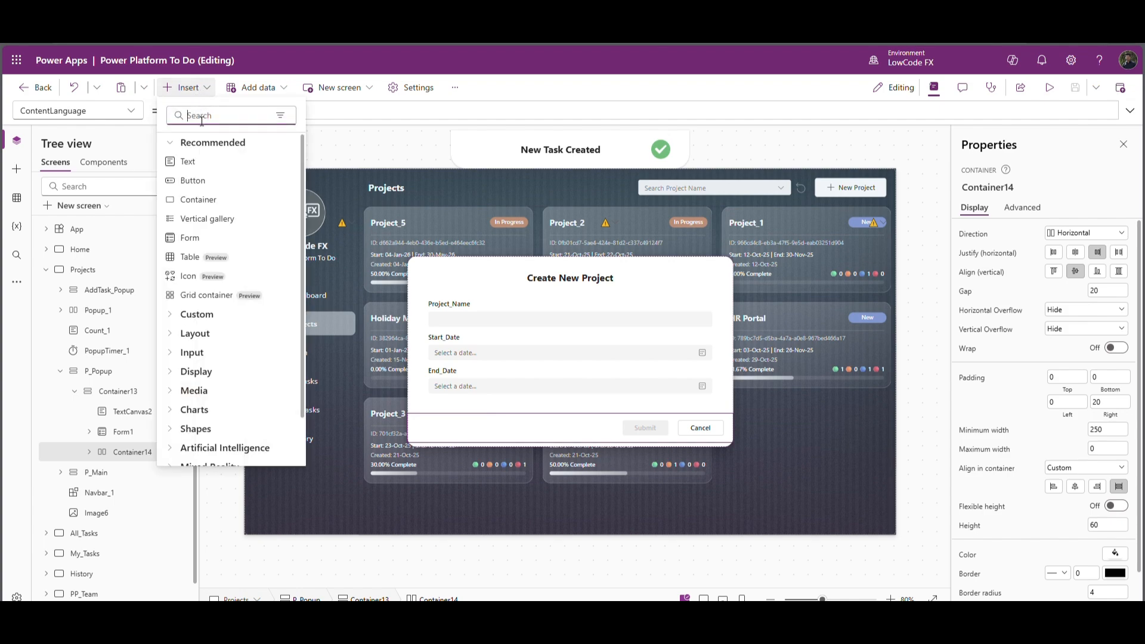
pyautogui.write('au')
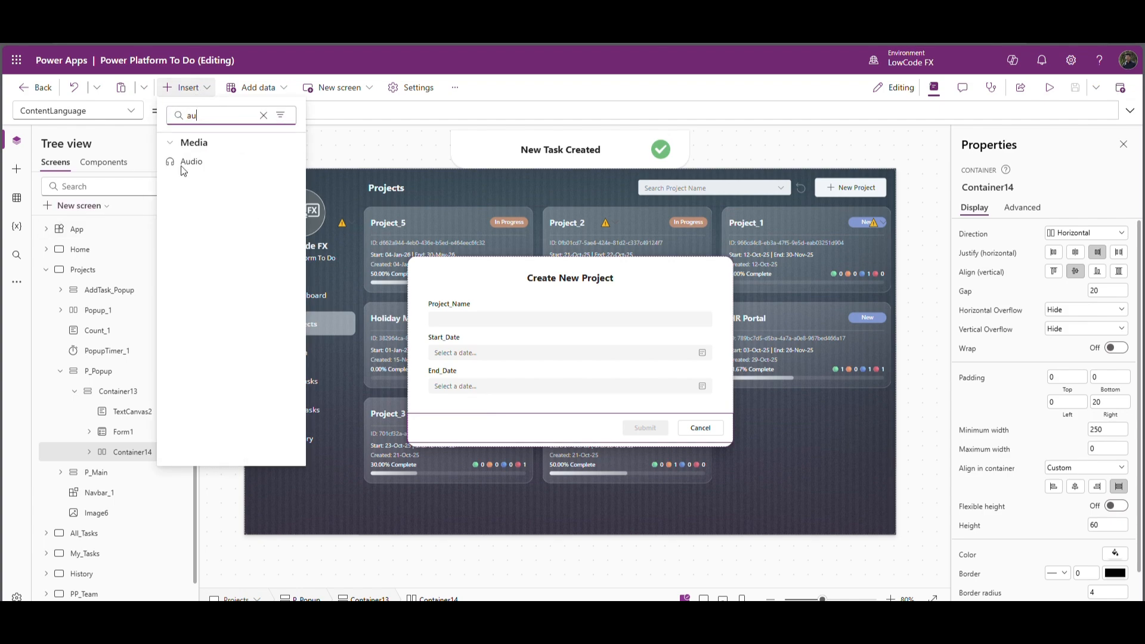
pyautogui.click(190, 162)
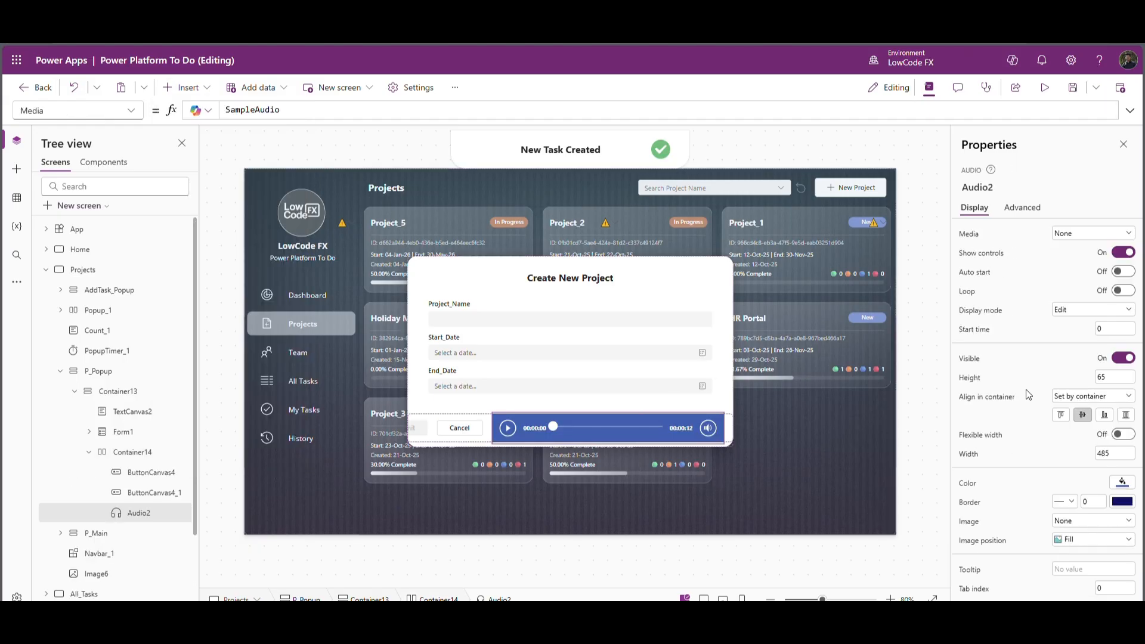
pyautogui.click(1095, 239)
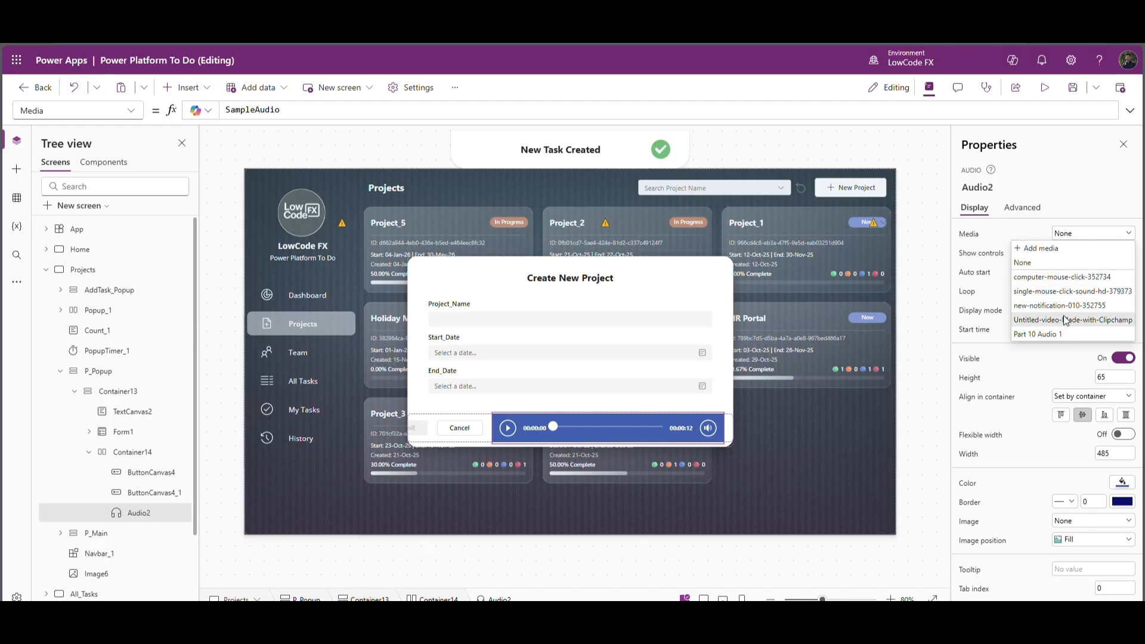
pyautogui.click(1044, 333)
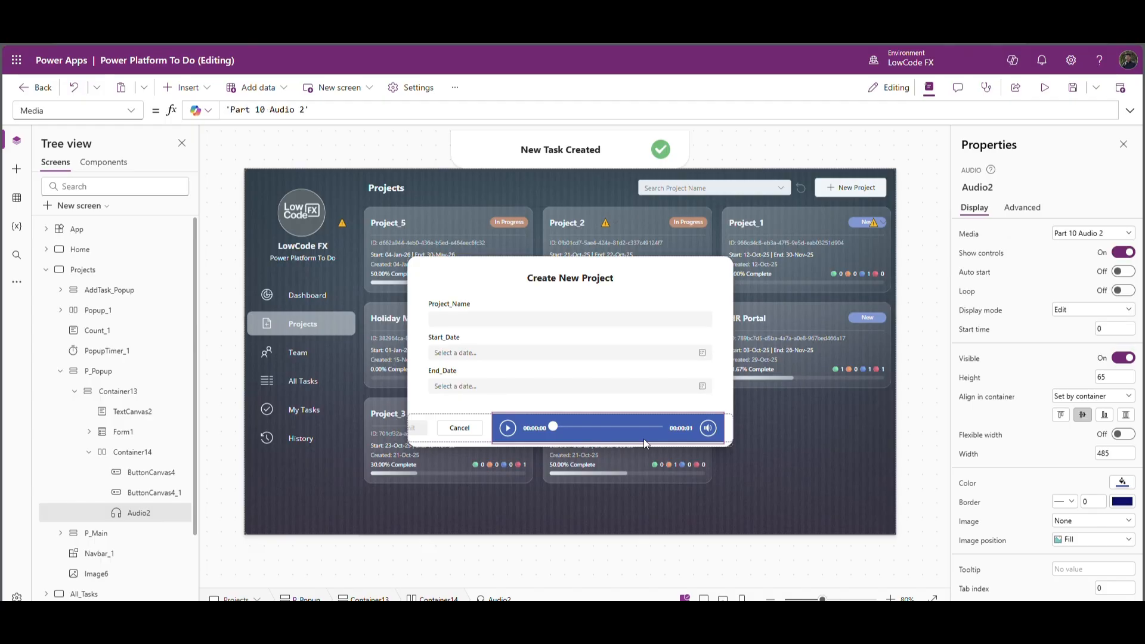
# Set the Start property of Audio2 to VarPopupSound.
pyautogui.click(77, 110)
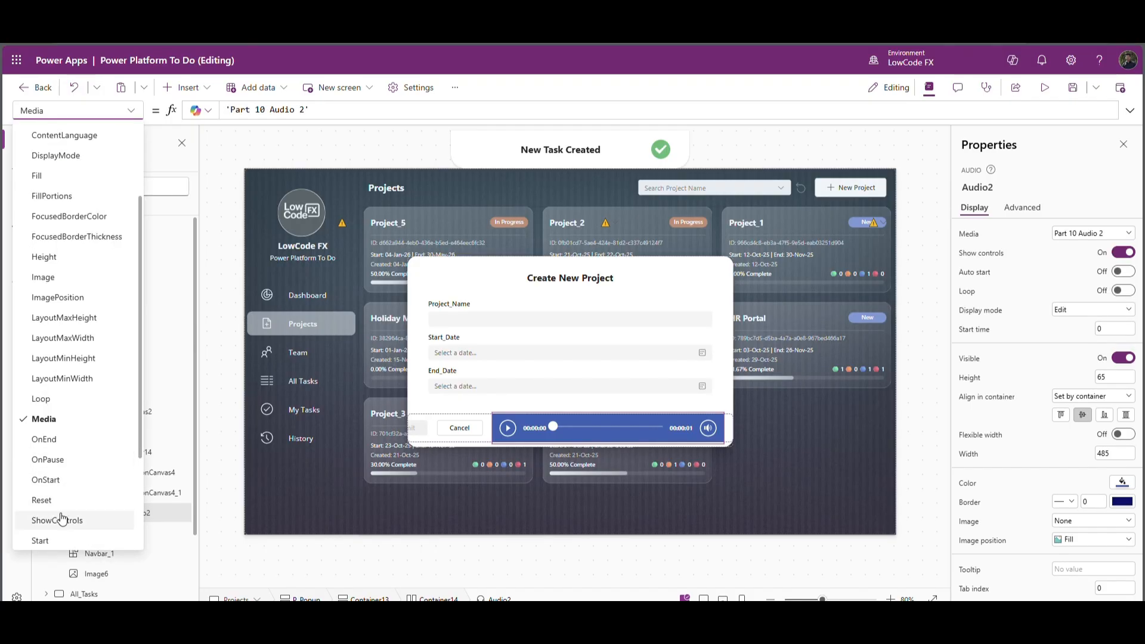
pyautogui.click(40, 540)
pyautogui.doubleClick(237, 109)
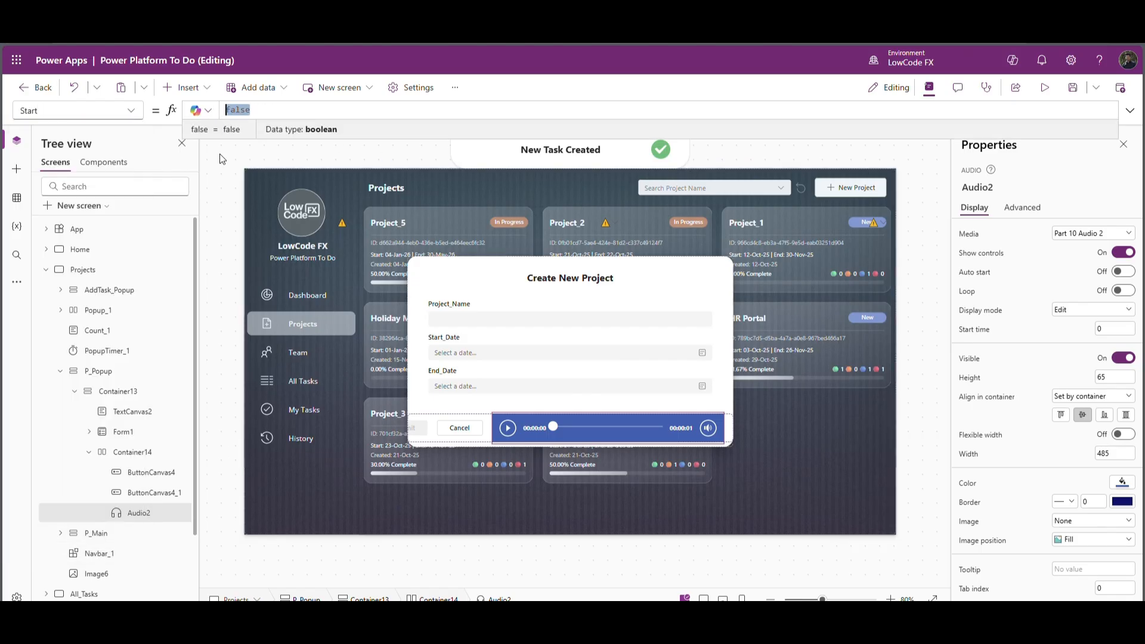
pyautogui.write('VarPop')
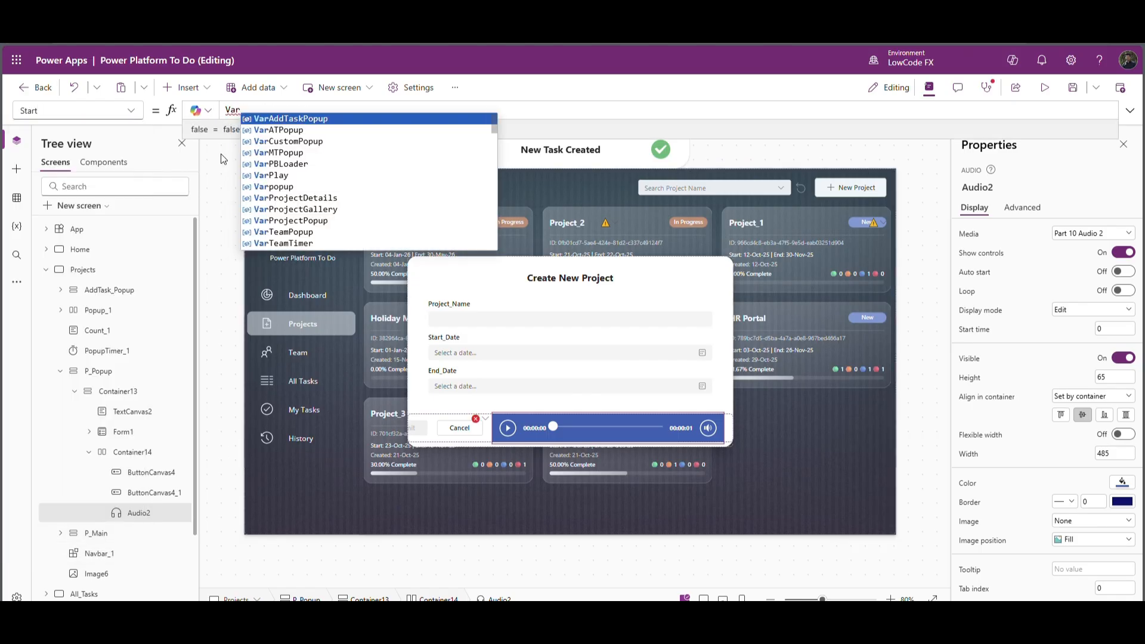
pyautogui.write('up')
pyautogui.write('Sc')
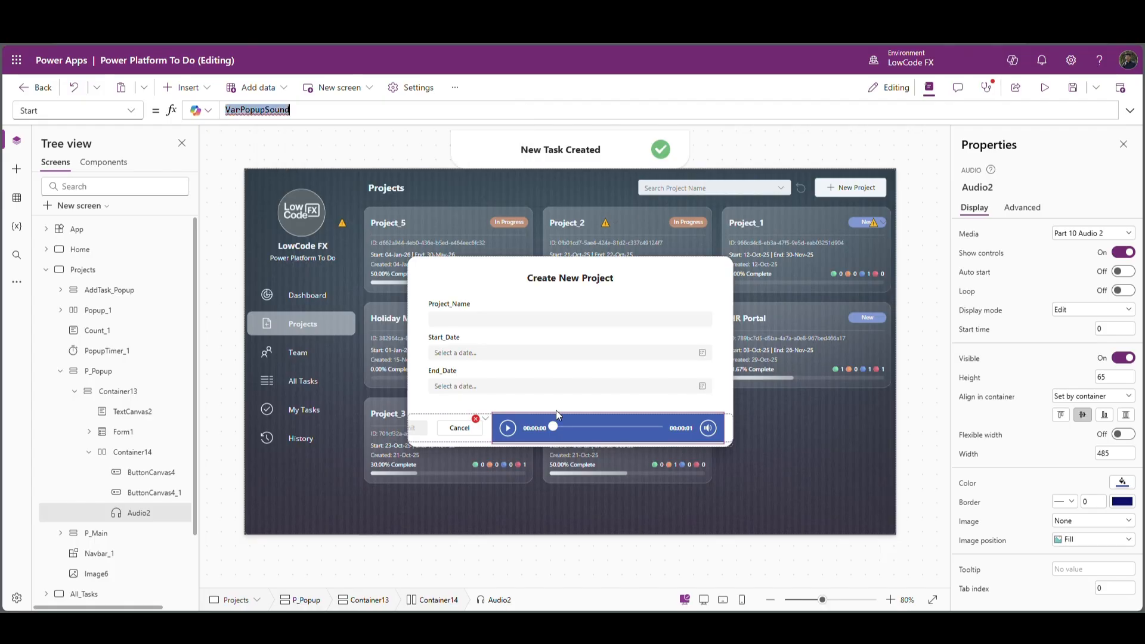
# Add Set(VarPopupSound,true); as the first line of the OnSuccess formula of Form1 in the Create New Project popup.
pyautogui.click(581, 355)
pyautogui.click(428, 600)
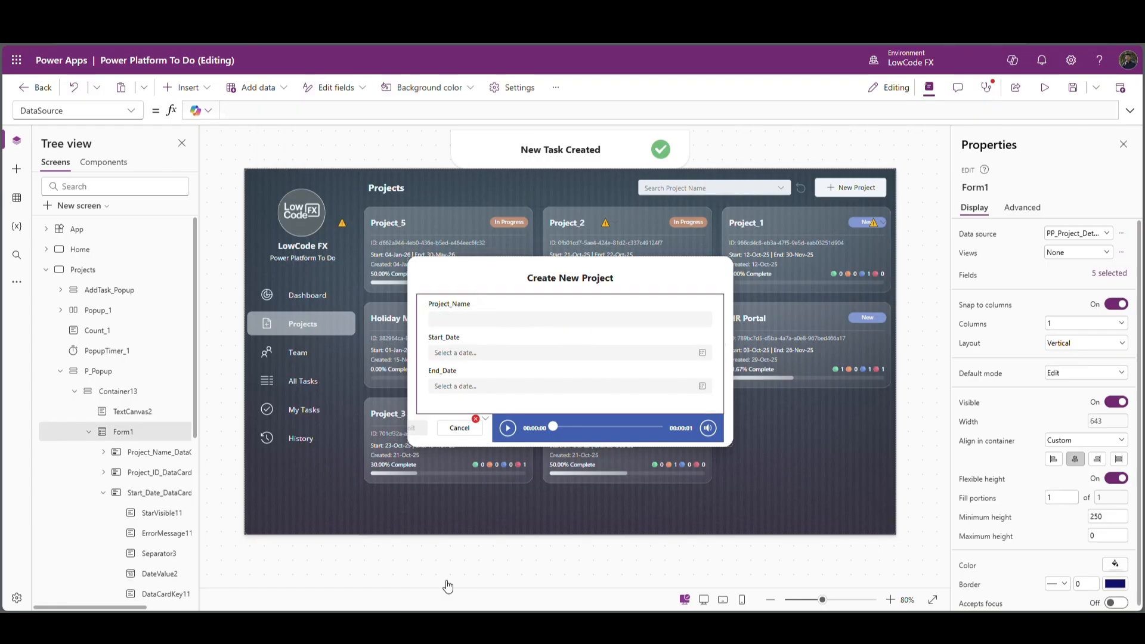
pyautogui.click(131, 110)
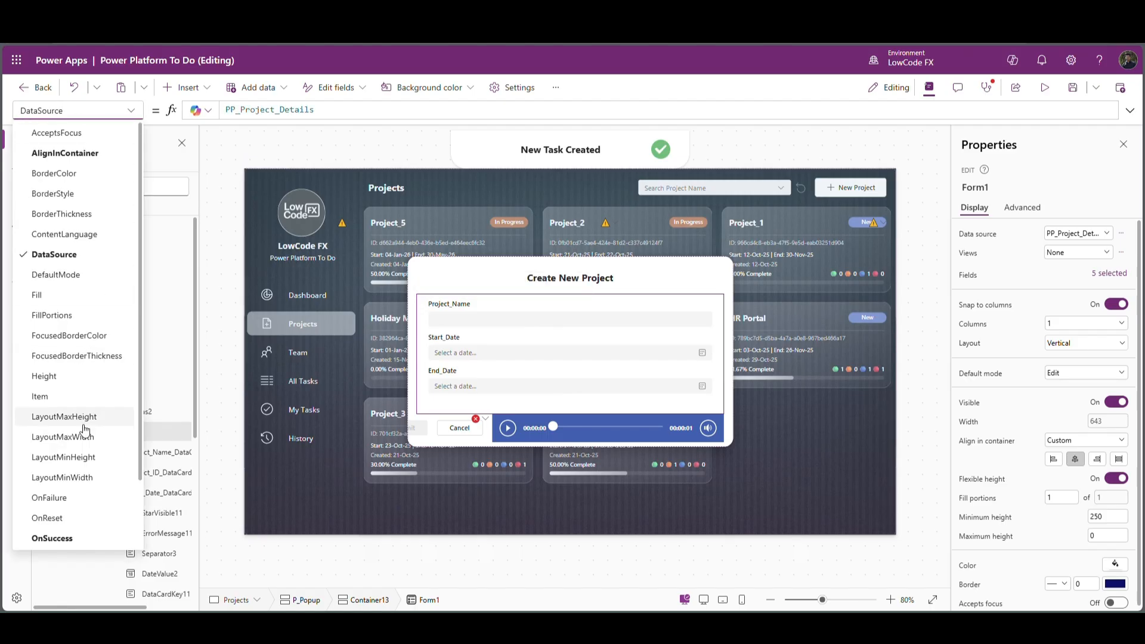
pyautogui.click(96, 538)
pyautogui.click(245, 107)
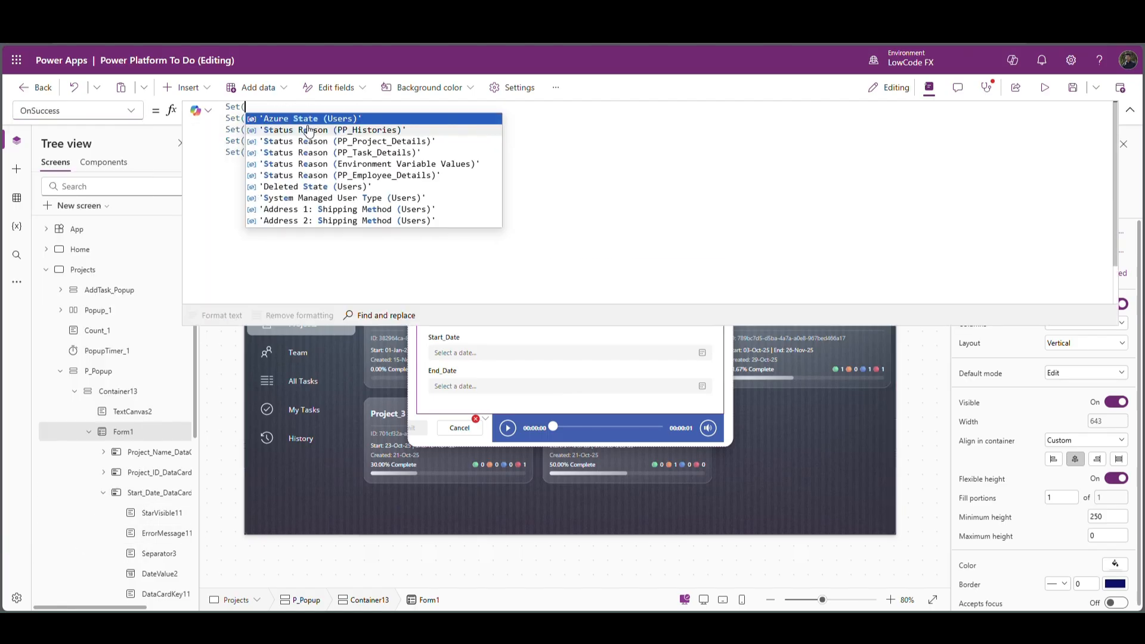
pyautogui.write('VarPopupSound')
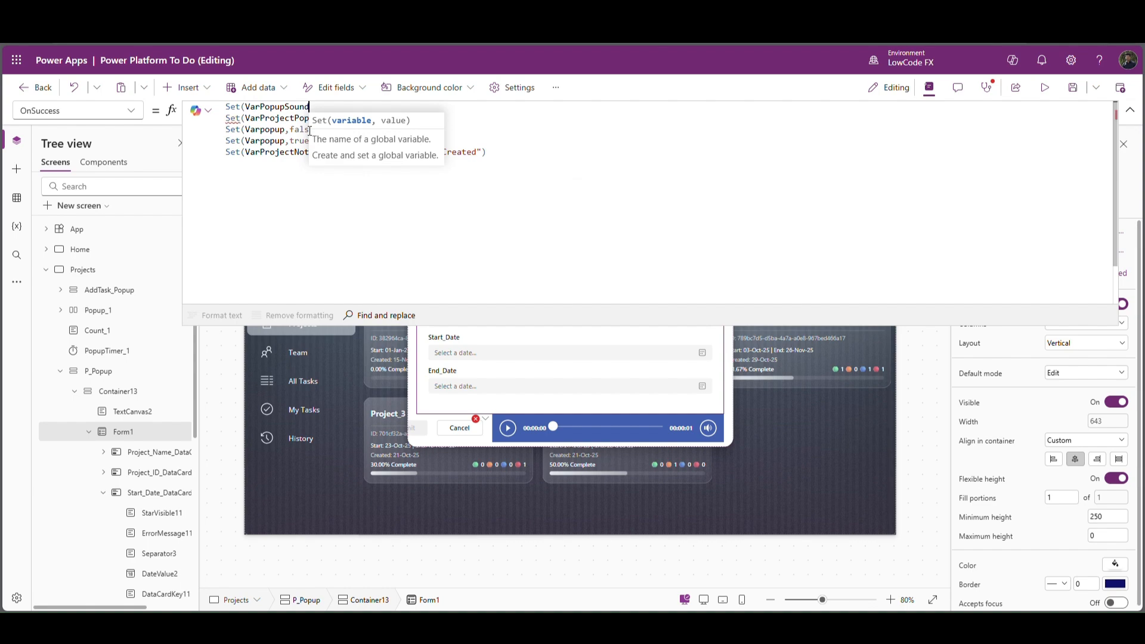
pyautogui.write(',true')
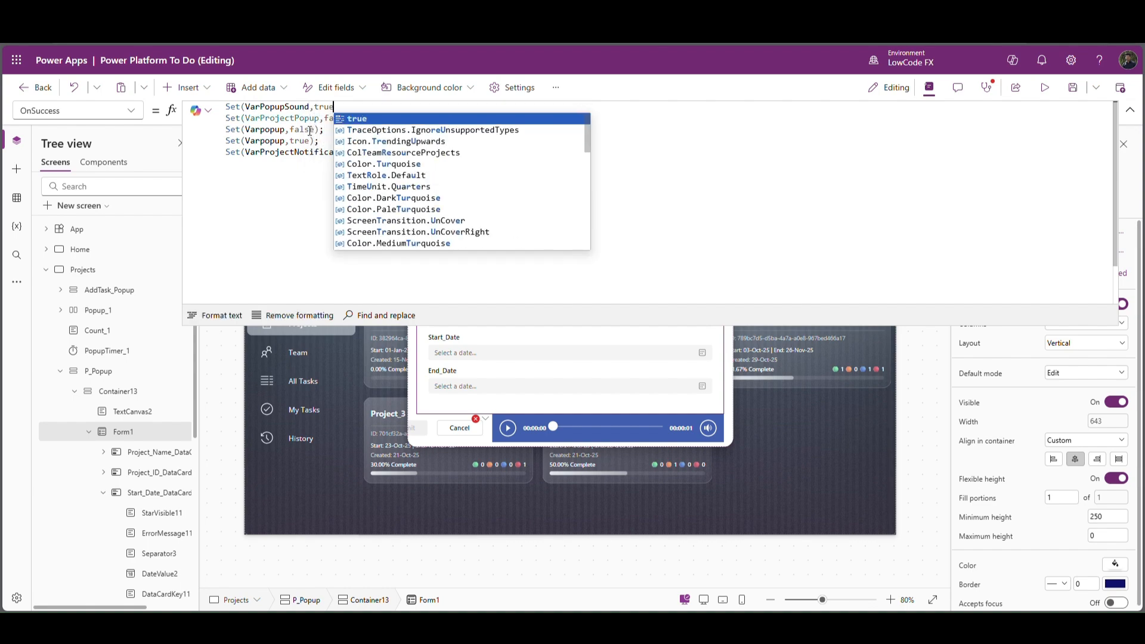
pyautogui.write(');')
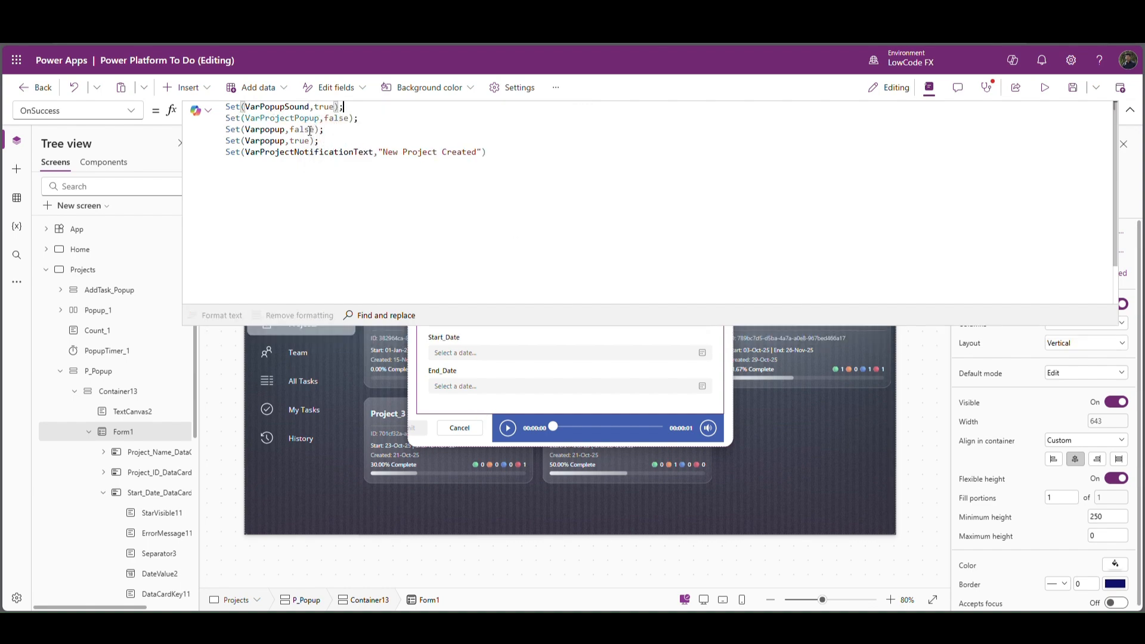
# Copy the VarPopupSound statement from Form1 into the OnEnd property of Audio2 and change its value to false.
pyautogui.moveTo(344, 108); pyautogui.dragTo(225, 115)
pyautogui.hotkey('ctrl', 'c')
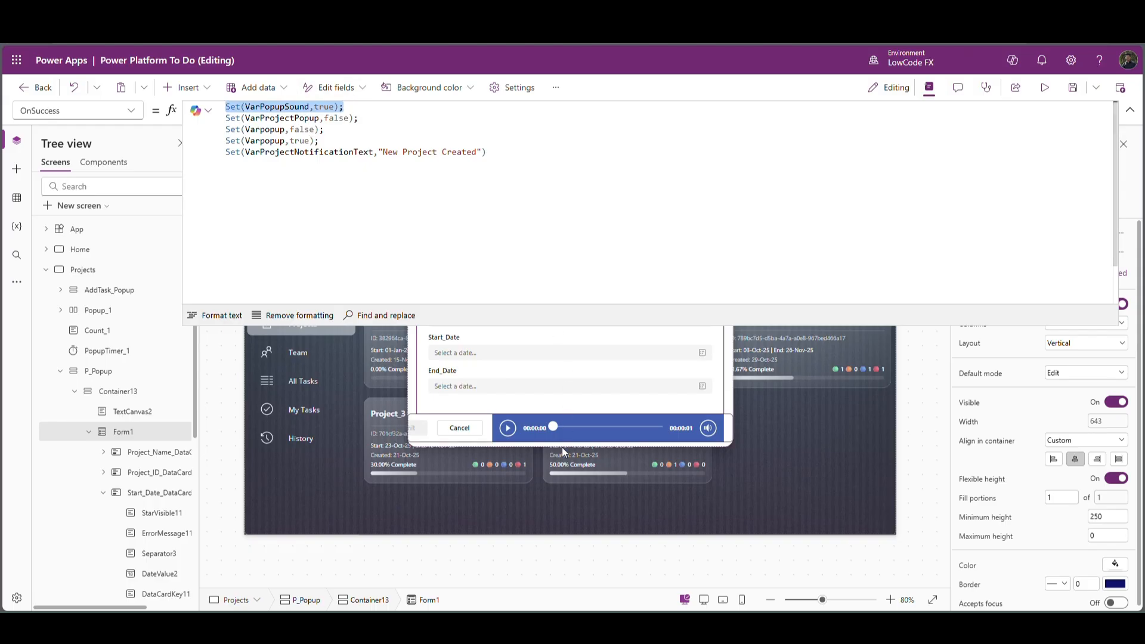
pyautogui.click(532, 426)
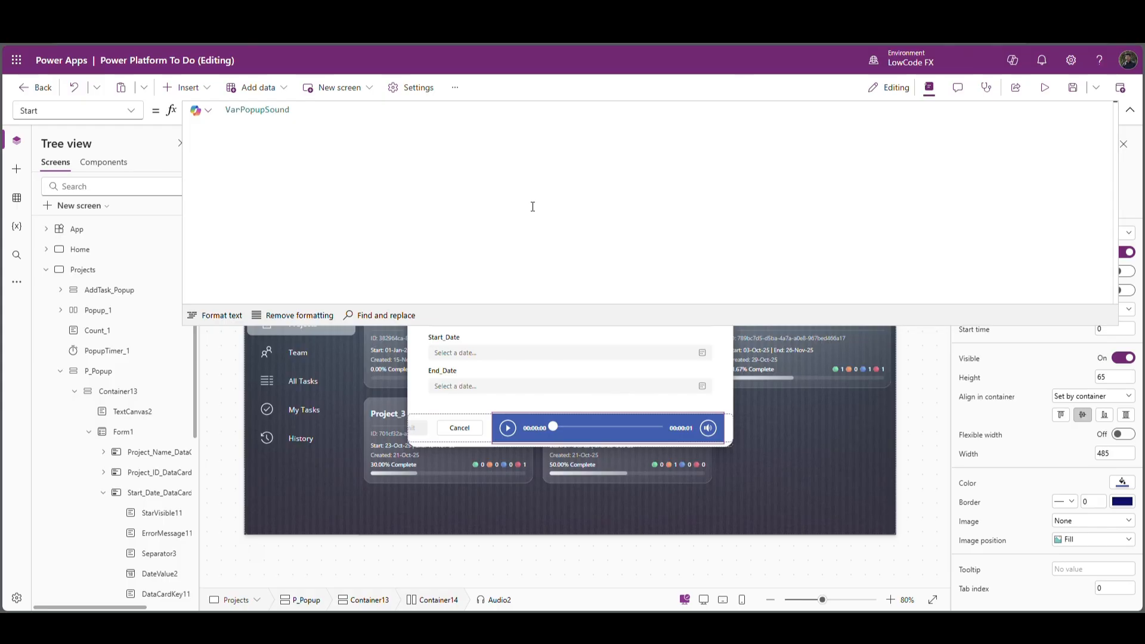
pyautogui.click(1131, 110)
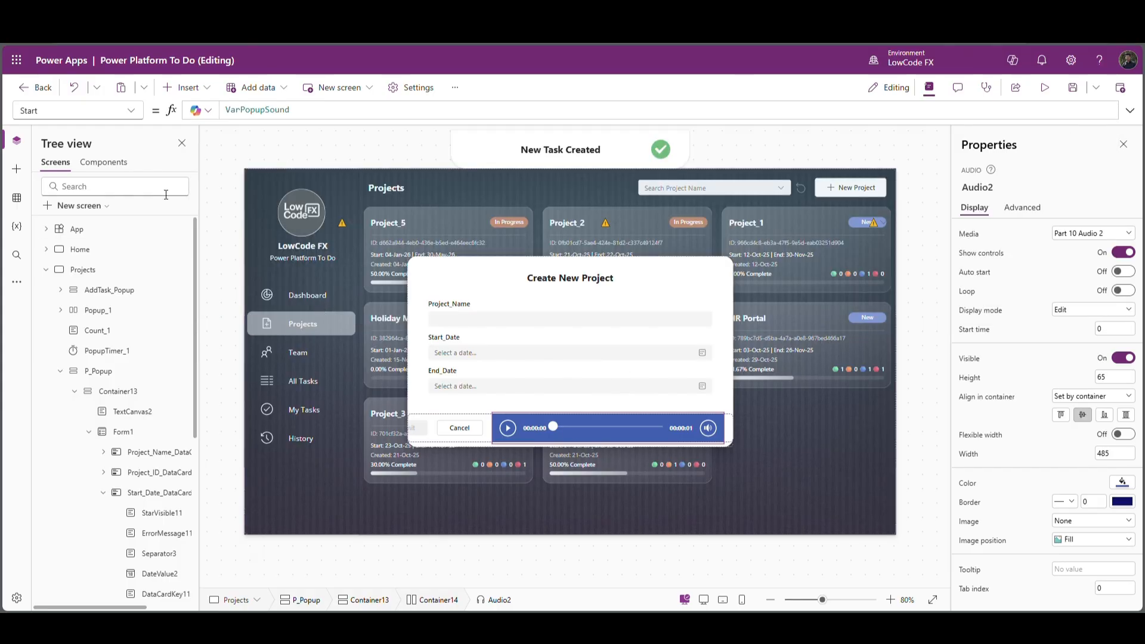
pyautogui.click(130, 110)
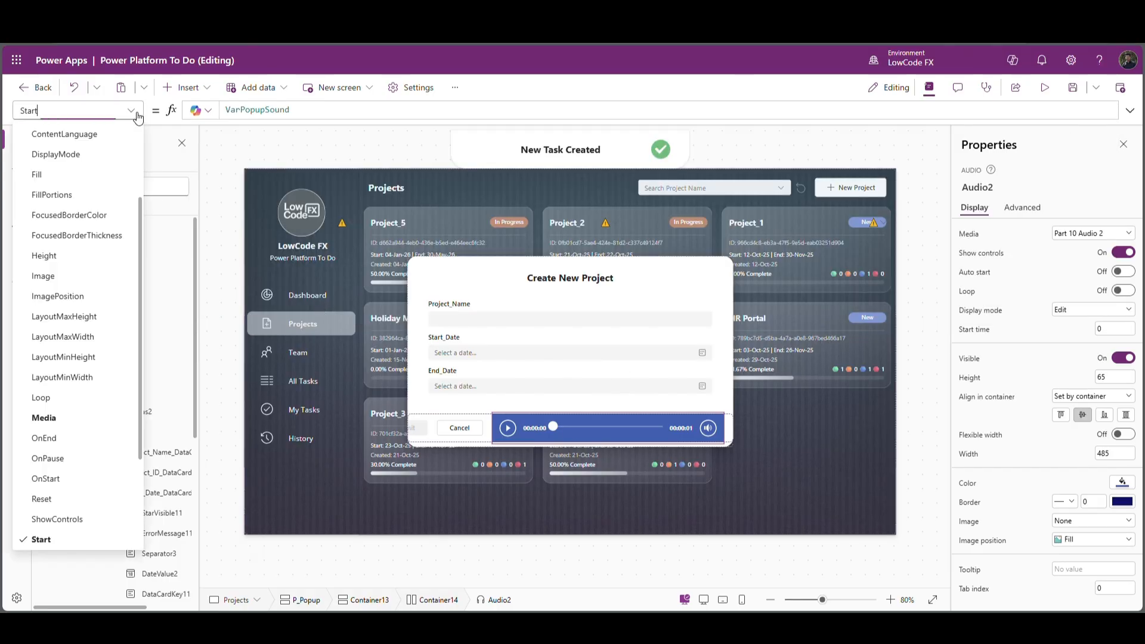
pyautogui.click(50, 438)
pyautogui.hotkey('ctrl', 'a')
pyautogui.hotkey('ctrl', 'v')
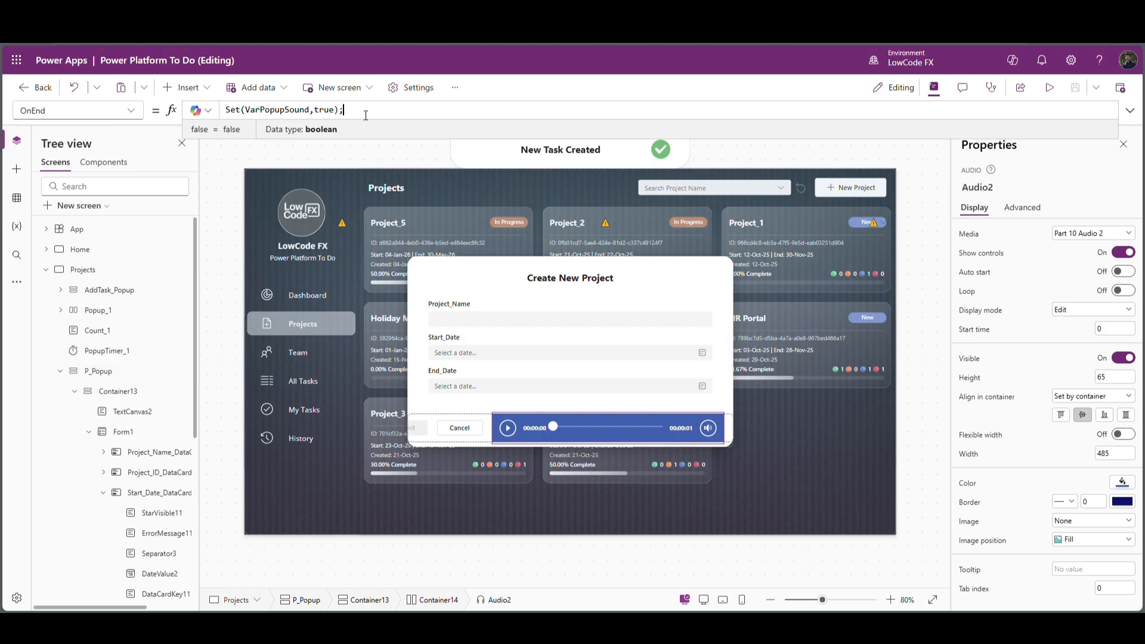
pyautogui.doubleClick(329, 111)
pyautogui.write('false')
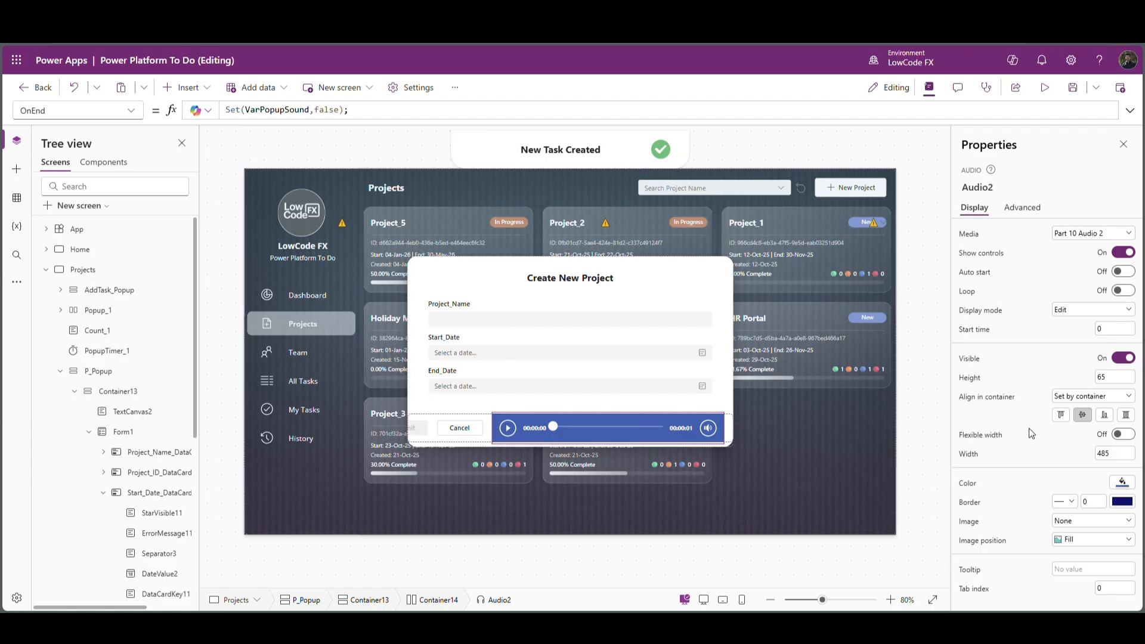
# Set the width of Audio2 to 0.
pyautogui.press('Tab')
pyautogui.press('Tab')
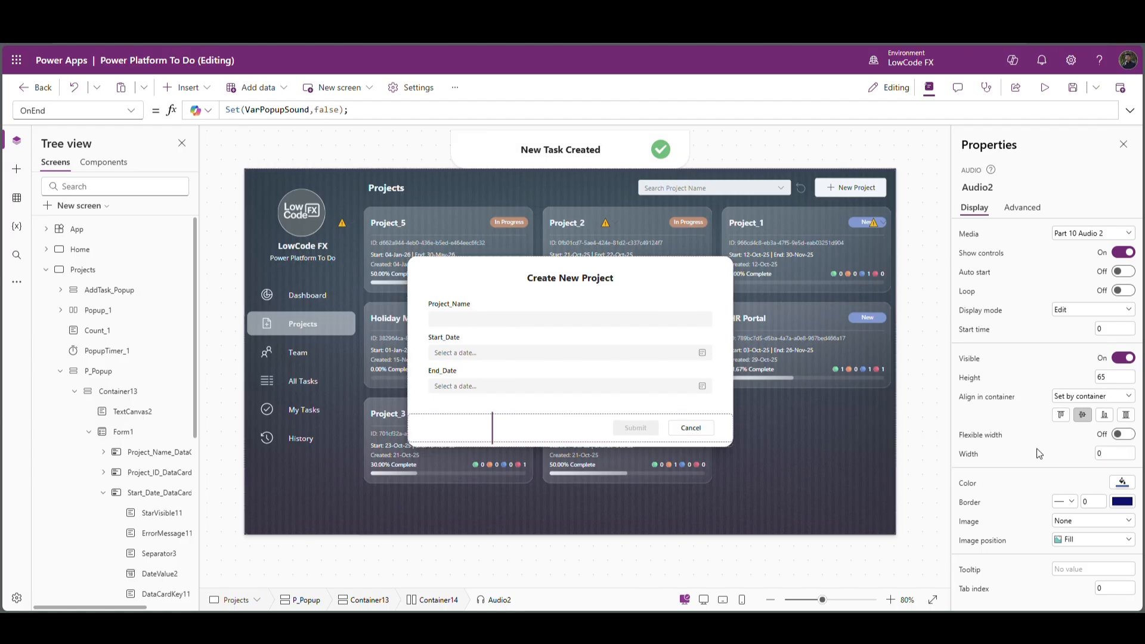
pyautogui.click(892, 495)
# Preview the app and submit a new project named Internal Audit, starting Jan 26, 2026 and ending Jul 31, 2026.
pyautogui.click(1044, 87)
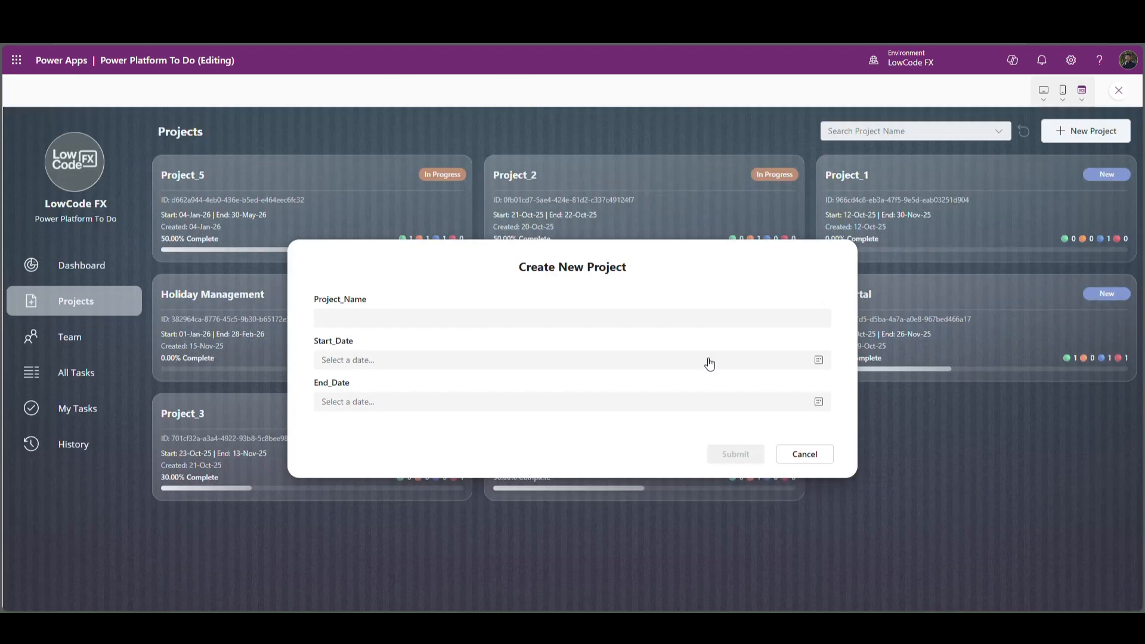
pyautogui.click(390, 317)
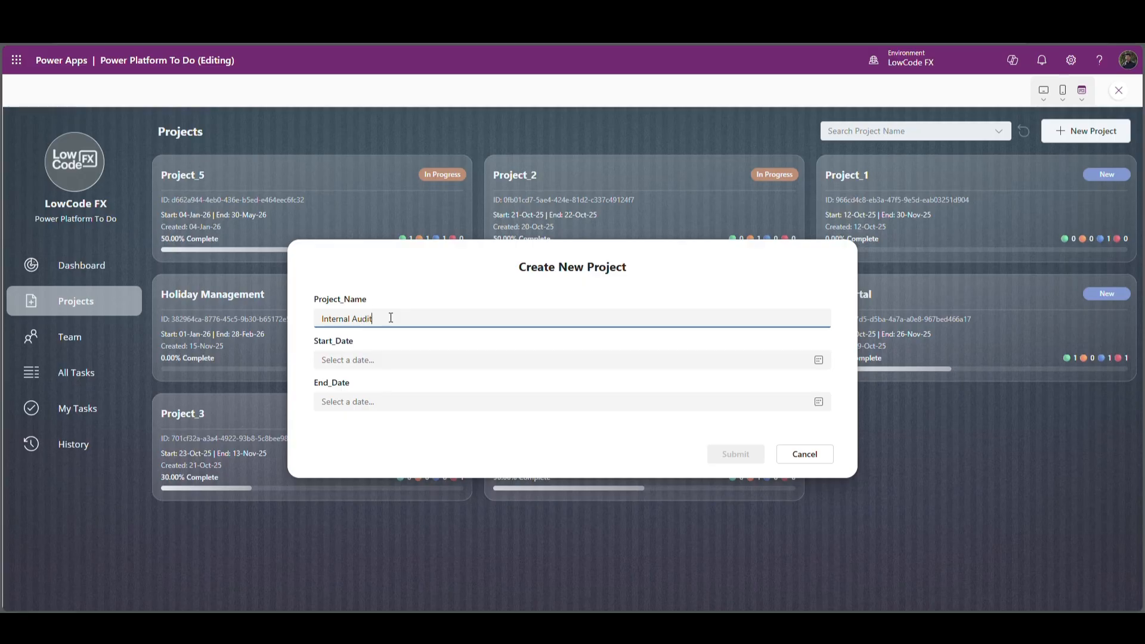
pyautogui.click(391, 359)
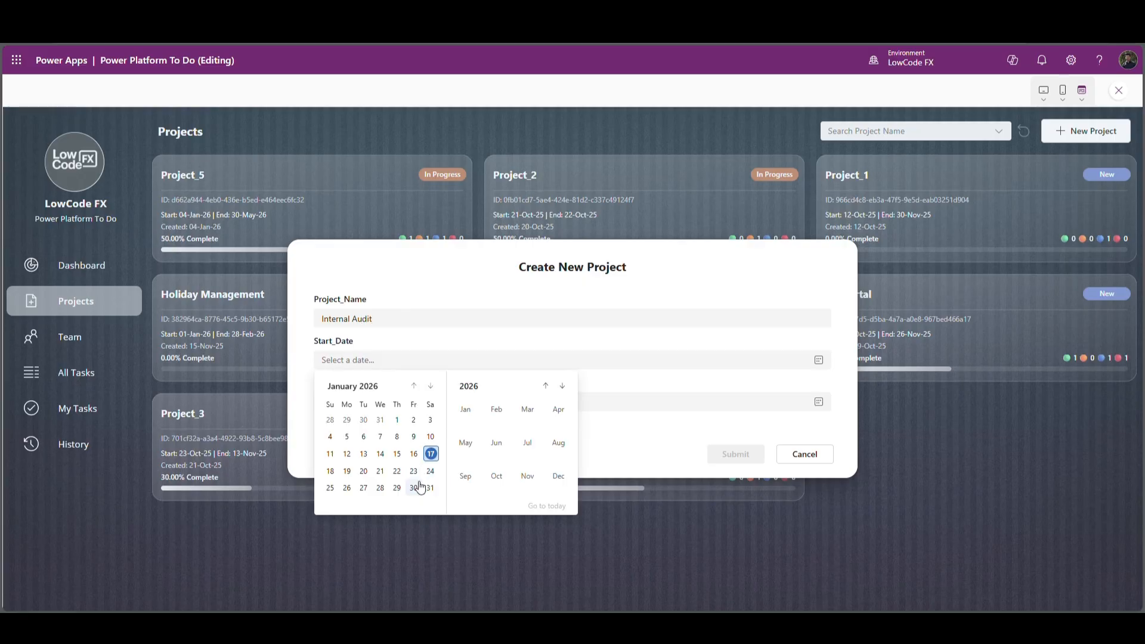
pyautogui.click(346, 488)
pyautogui.click(663, 408)
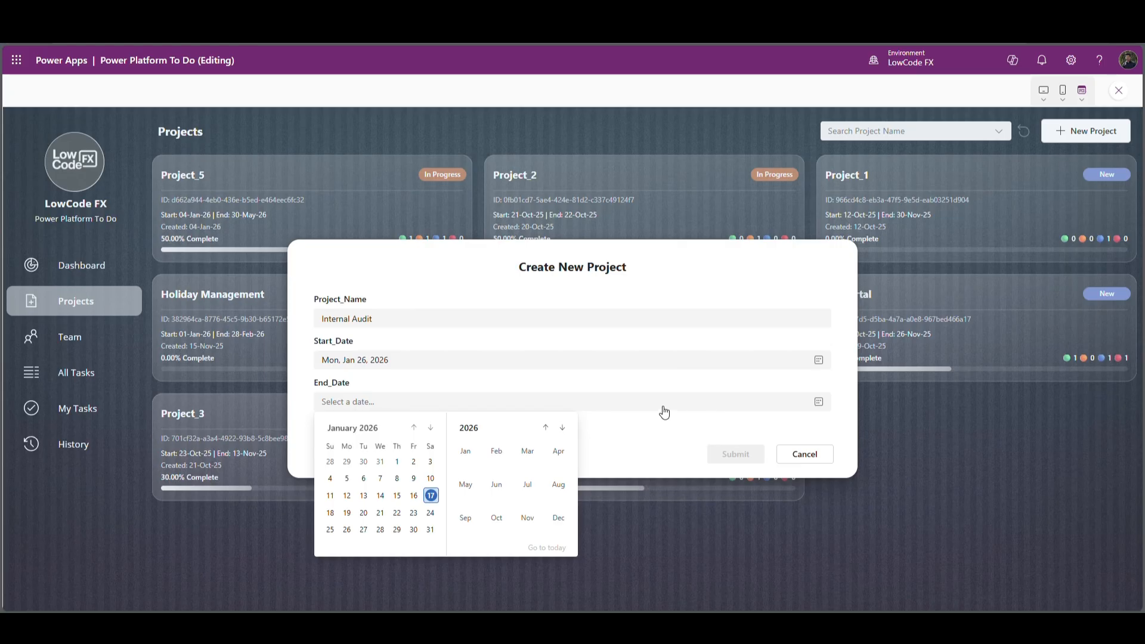
pyautogui.click(529, 485)
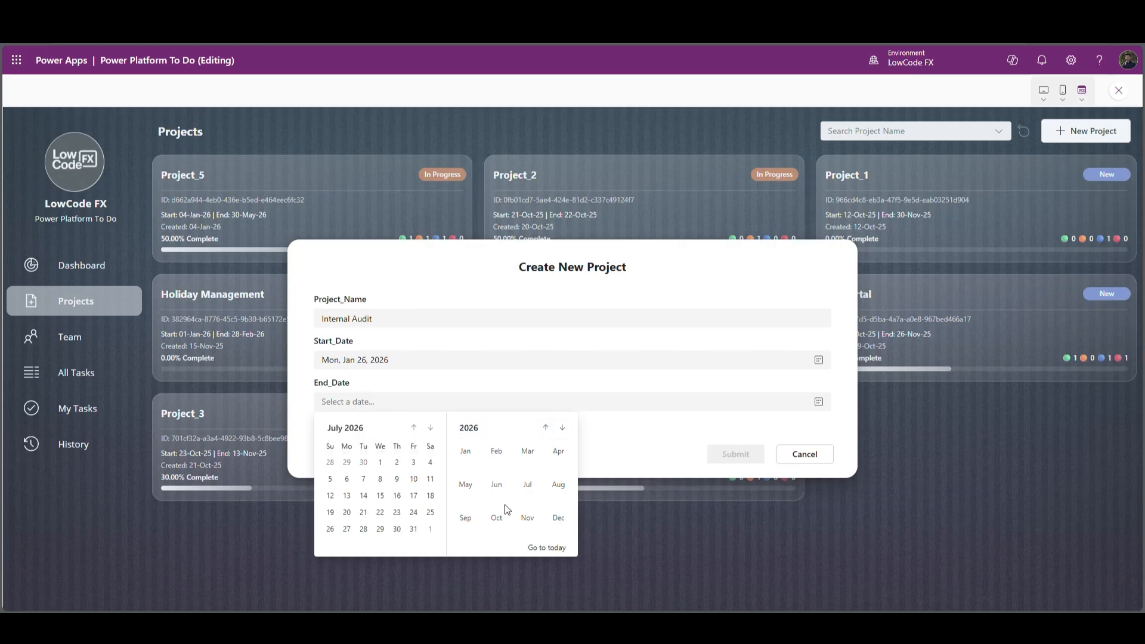
pyautogui.click(422, 532)
pyautogui.click(740, 457)
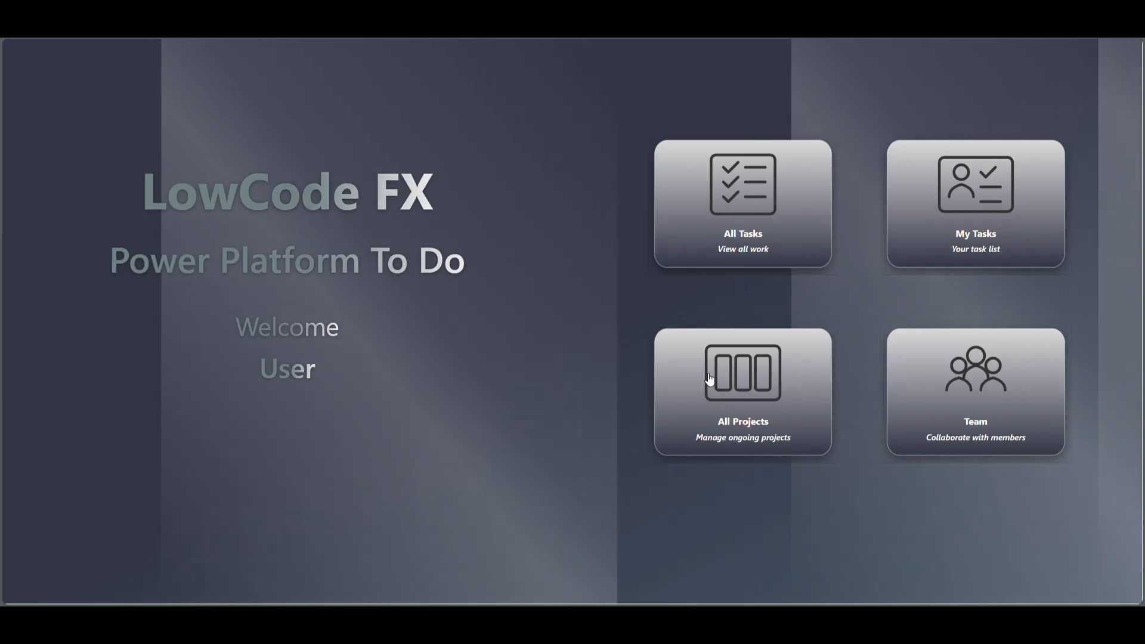
# In the running app, go from the home screen to All Projects, Team and All Tasks.
pyautogui.click(768, 413)
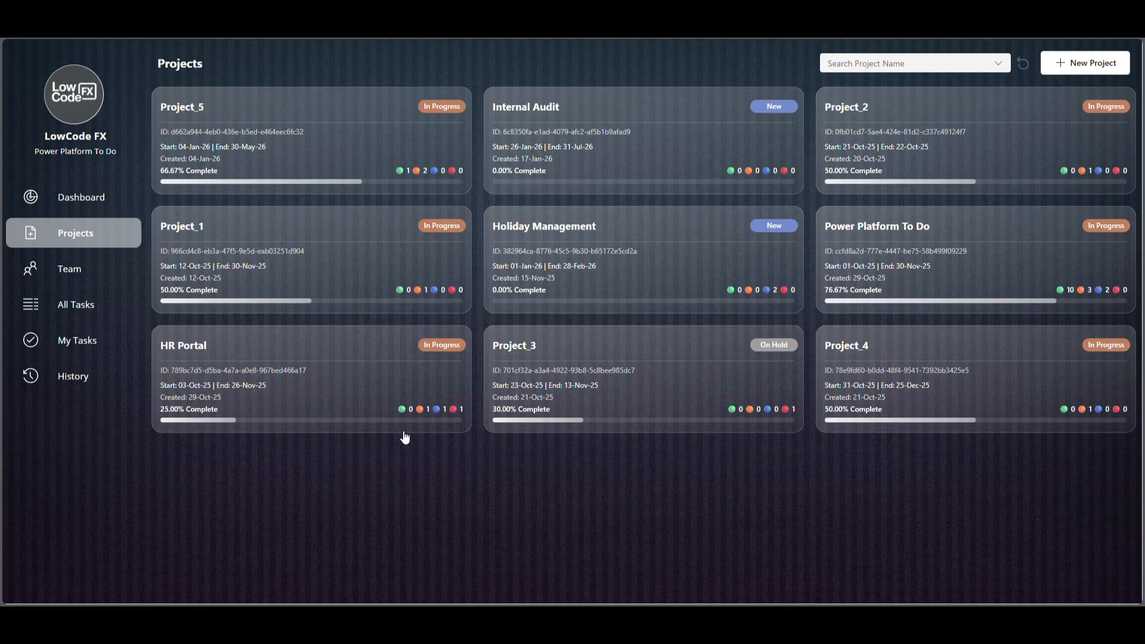
pyautogui.click(71, 271)
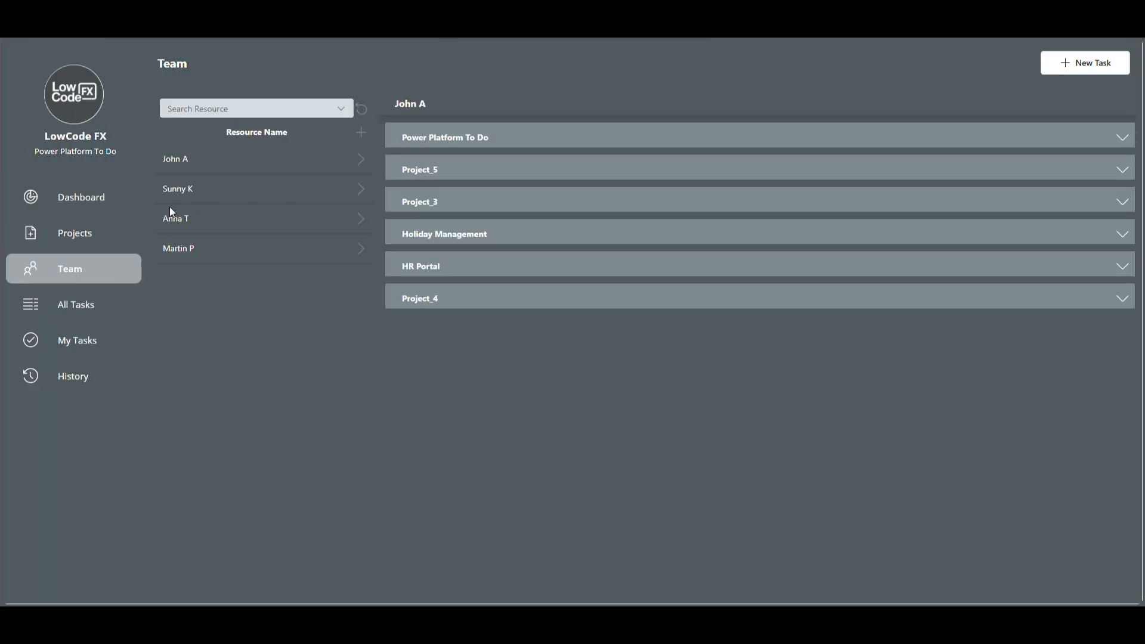
pyautogui.click(79, 306)
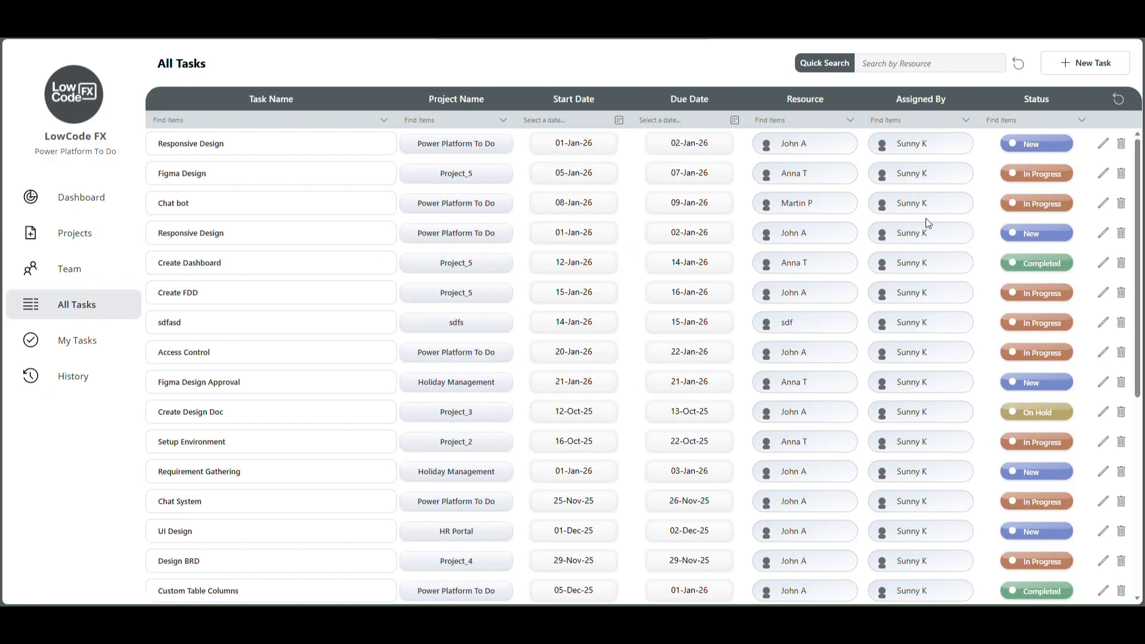
# Edit the Access Control task in All Tasks, set its current status to New and submit the change.
pyautogui.click(1103, 351)
pyautogui.click(546, 396)
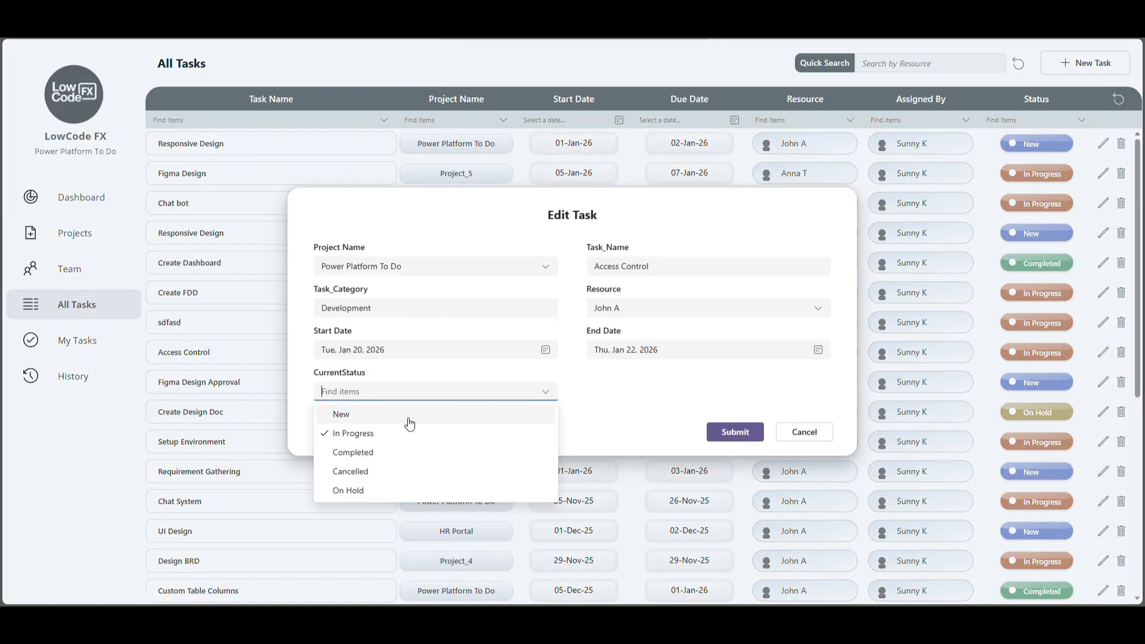
pyautogui.click(389, 416)
pyautogui.click(727, 433)
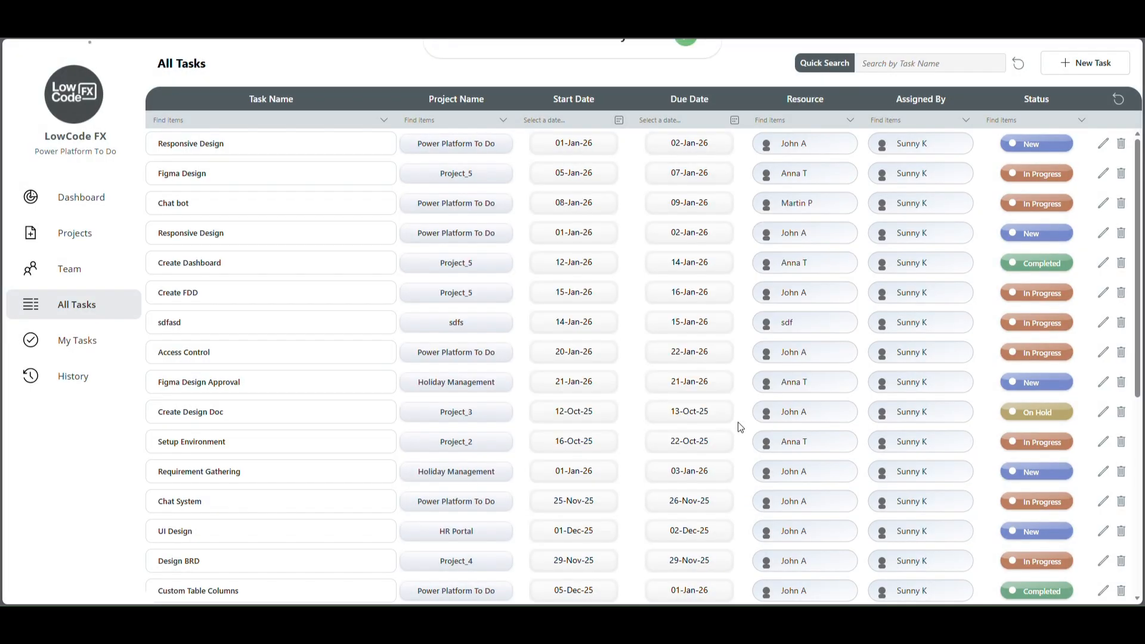